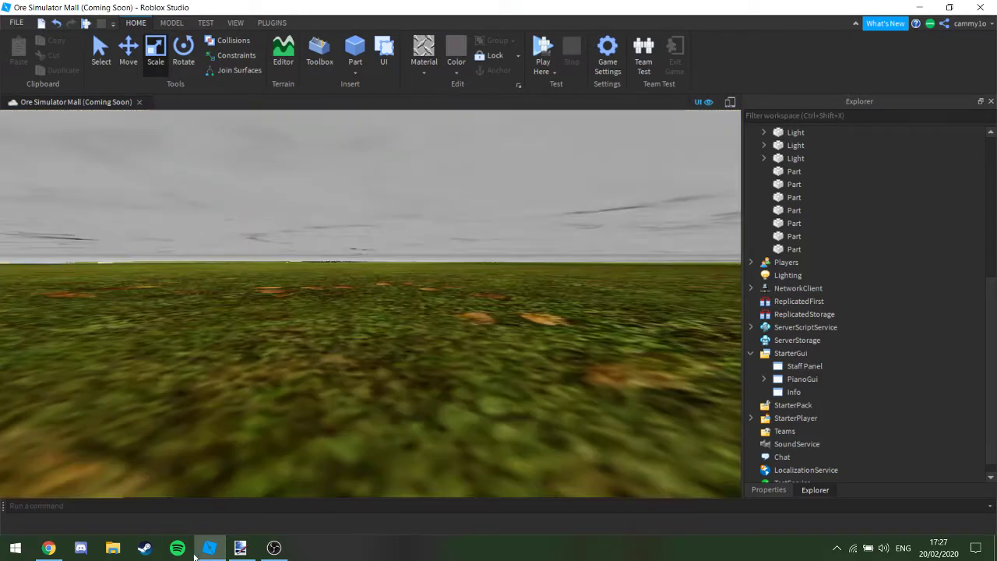
click(245, 394)
key(w)
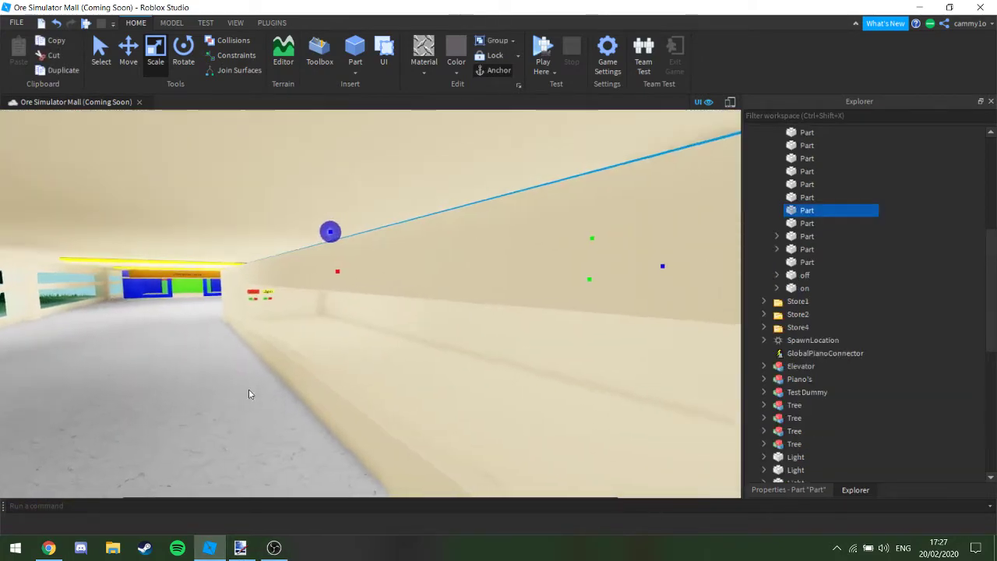
click(263, 371)
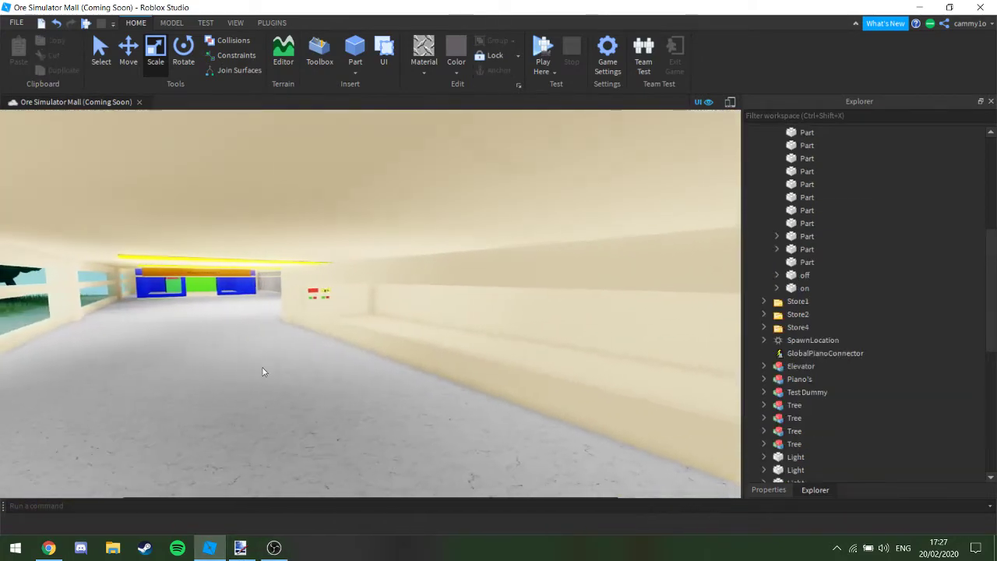
Close paint.net, switch to OBS and lower the Audio Input Capture 2 volume to its minimum
click(274, 547)
key(alt+Tab)
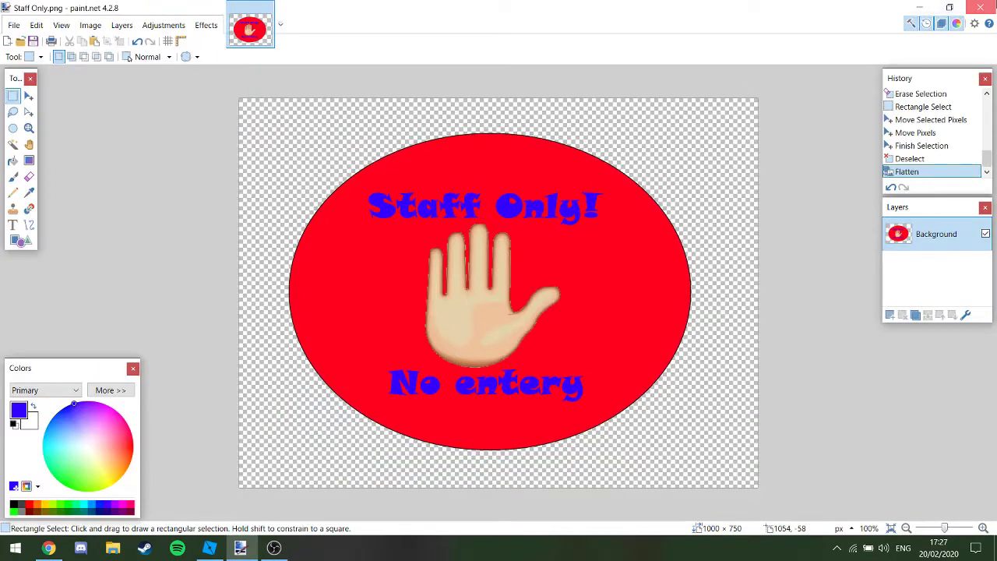
key(alt+Tab)
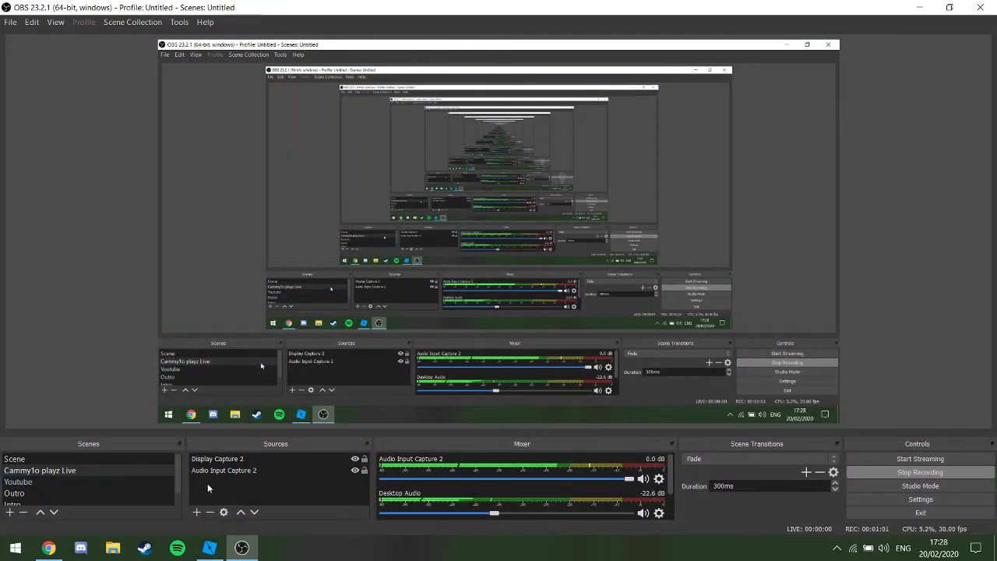
drag(628, 479, 169, 479)
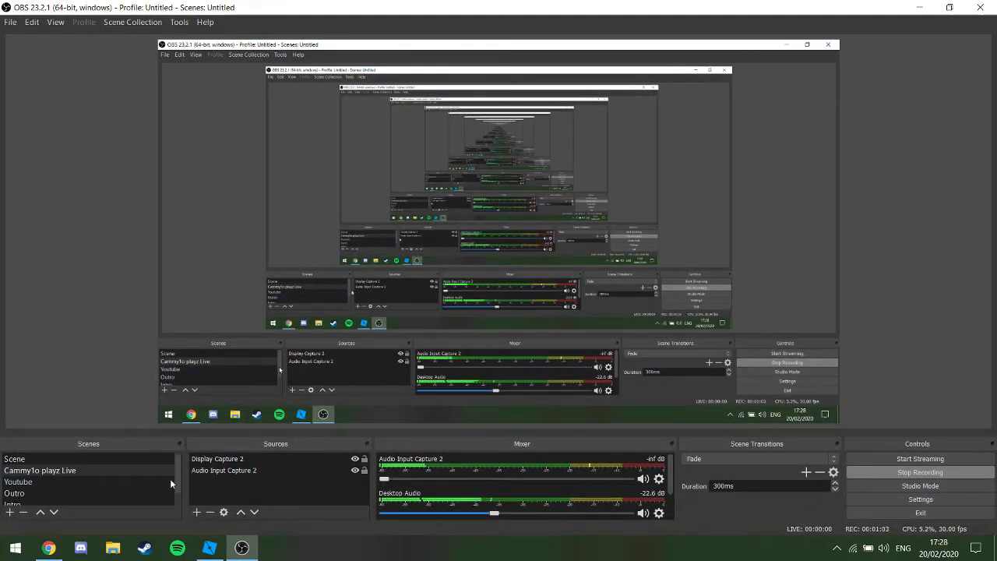
Switch to Chrome and skip the NoCopyrightSounds stream video on YouTube to about 1:48:52
click(49, 548)
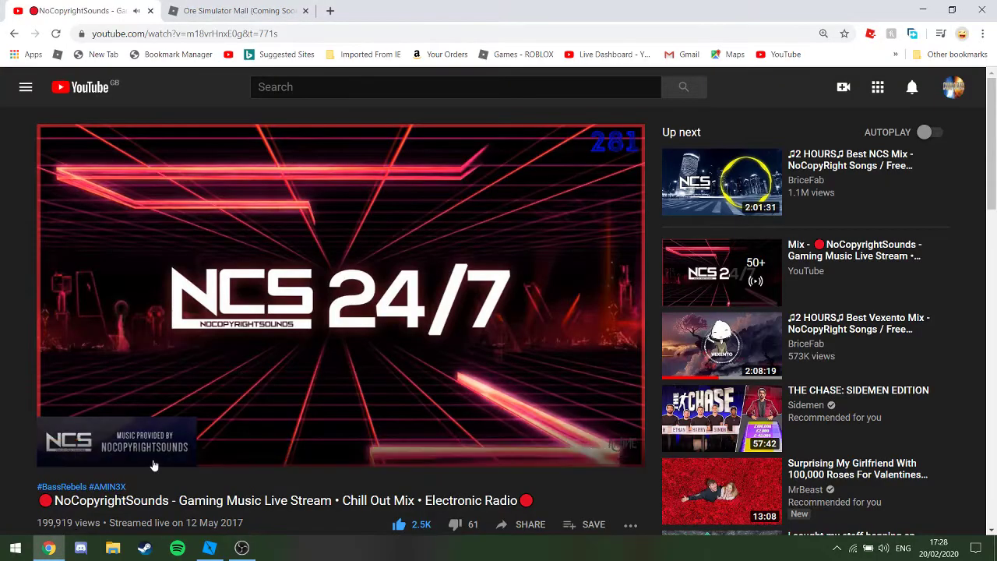
click(313, 442)
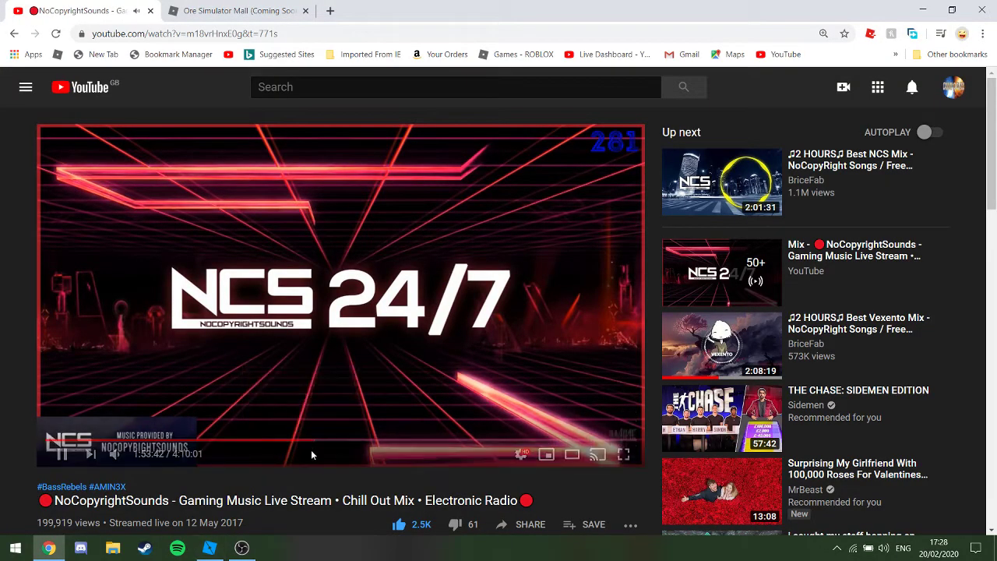
click(303, 442)
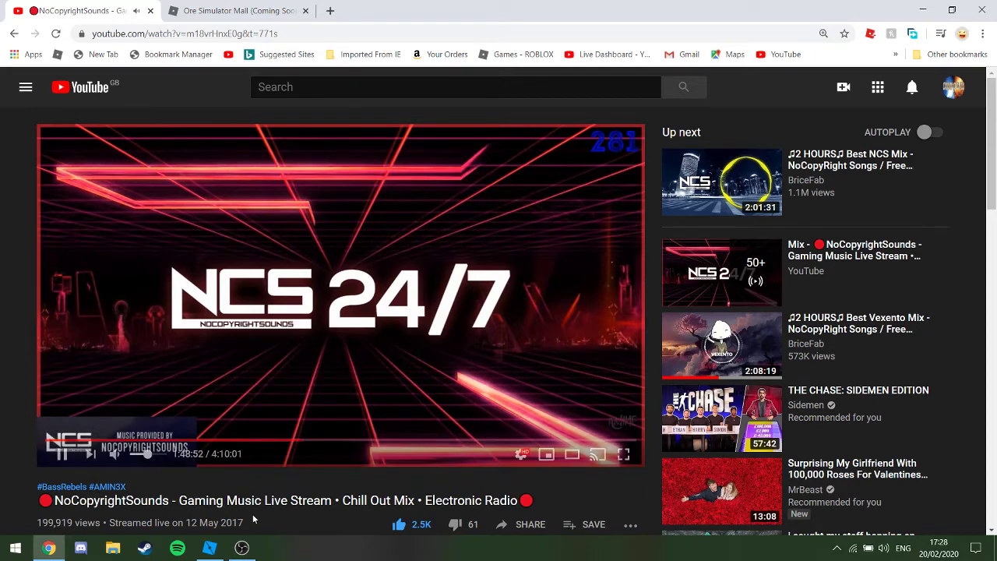
Switch back to Roblox Studio and add a Frame inside the Staff Panel ScreenGui in StarterGui
key(alt+Tab)
key(w)
right_drag(436, 263, 436, 263)
scroll(830, 350, down, 8)
click(802, 353)
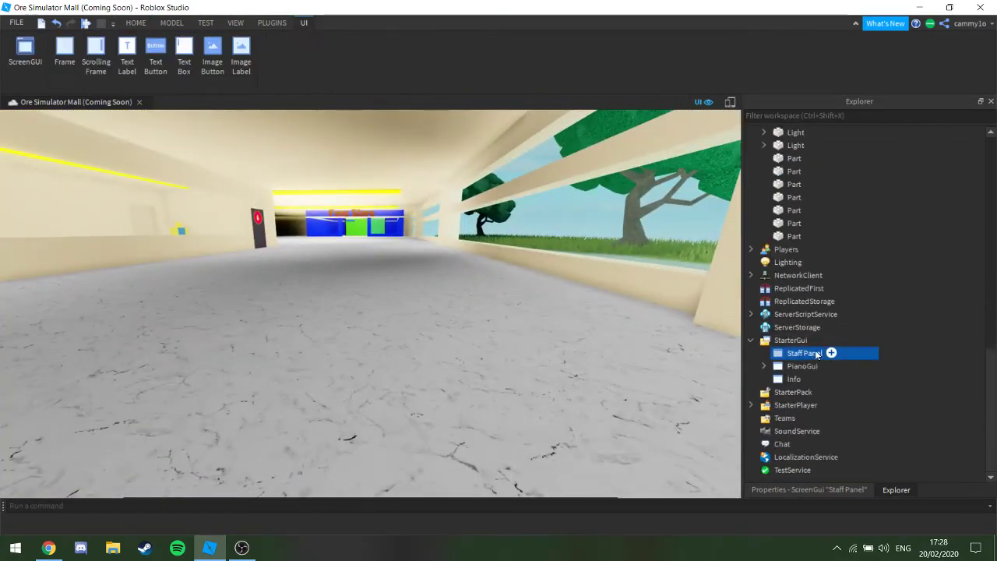
click(61, 55)
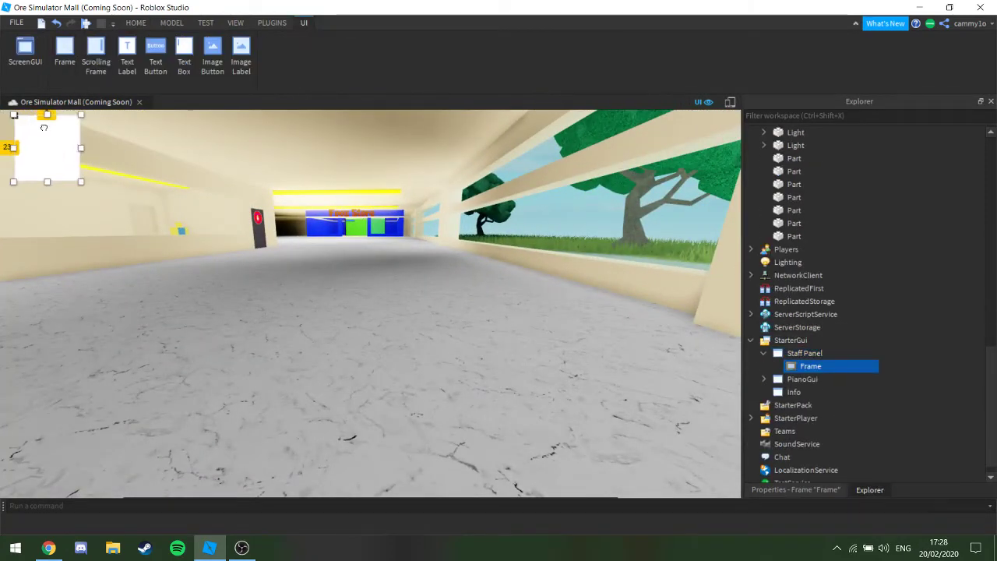
Move the new frame to the middle area of the viewport and enlarge it to about 496 x 333
drag(35, 140, 304, 242)
click(354, 286)
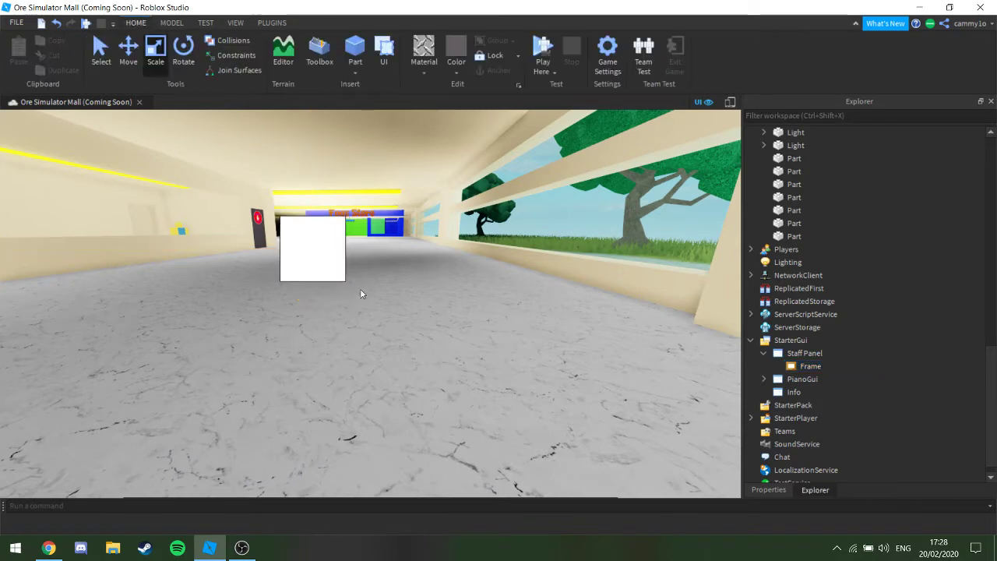
right_drag(359, 288, 425, 267)
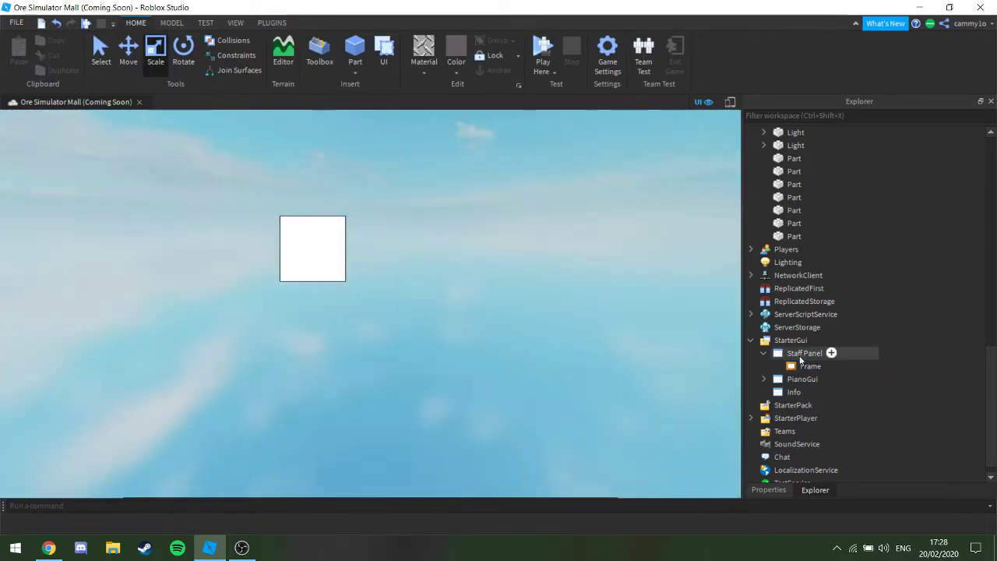
click(830, 353)
click(830, 365)
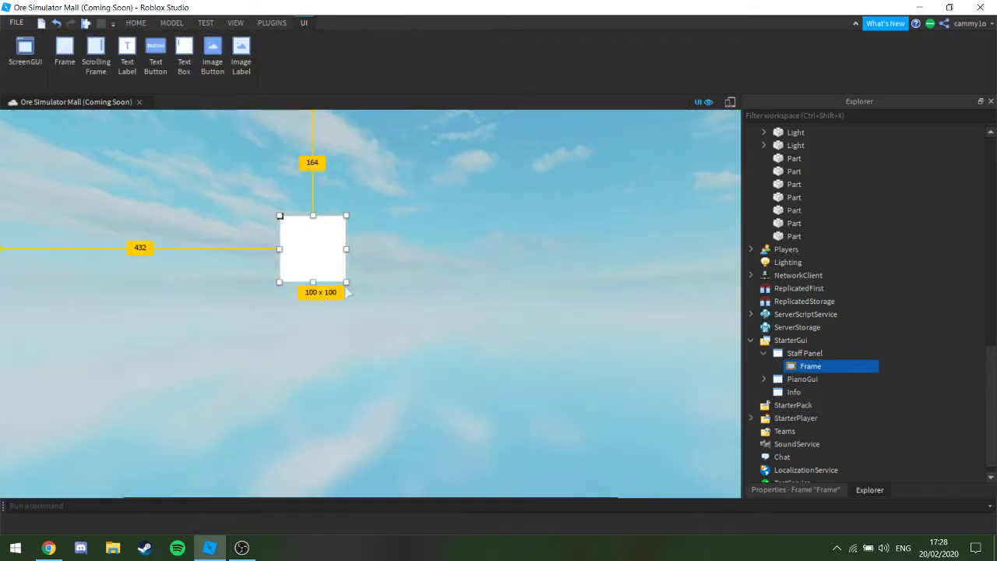
drag(346, 282, 574, 394)
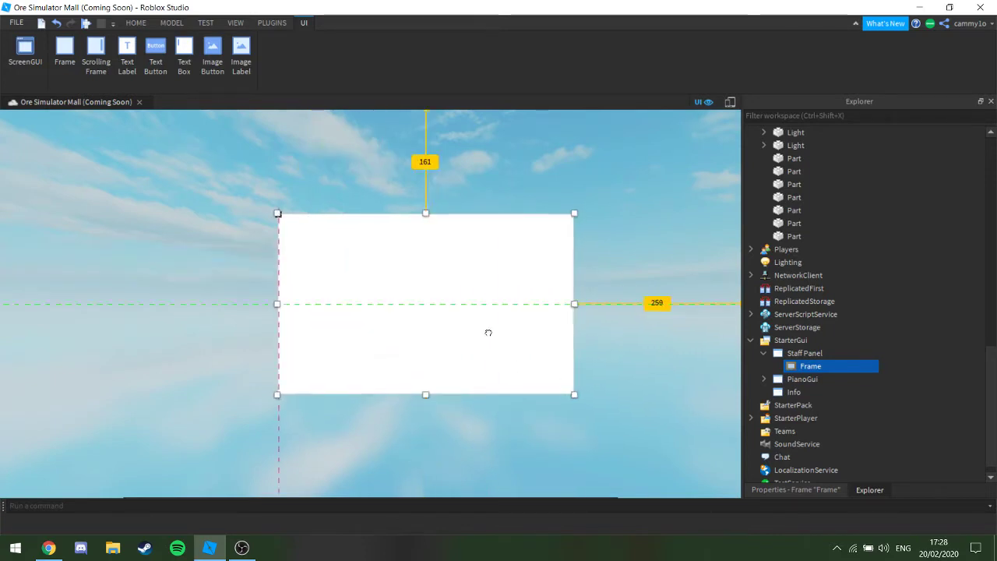
drag(487, 332, 442, 307)
drag(523, 362, 548, 396)
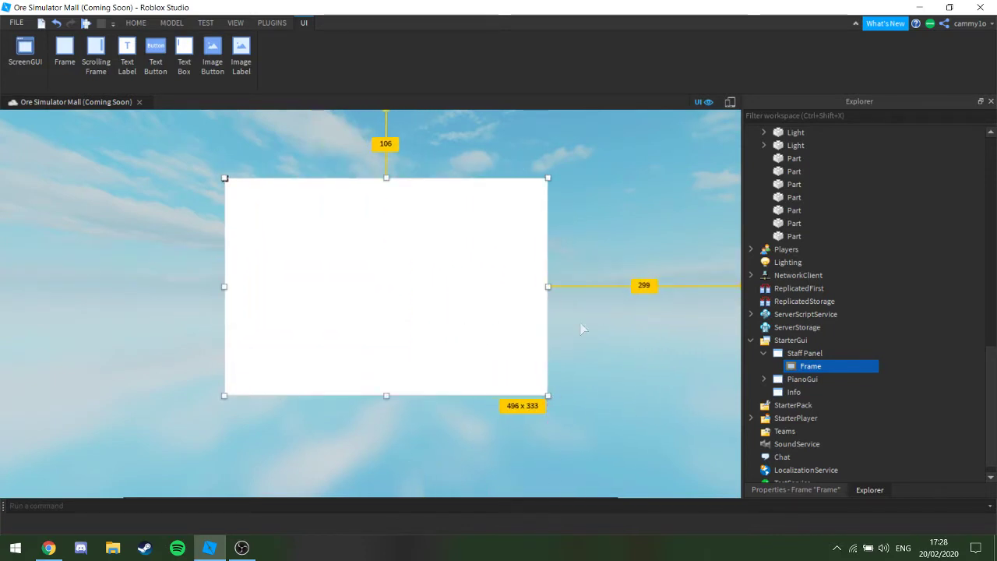
Set the frame's BackgroundColor3 to grey (147, 147, 147)
click(795, 489)
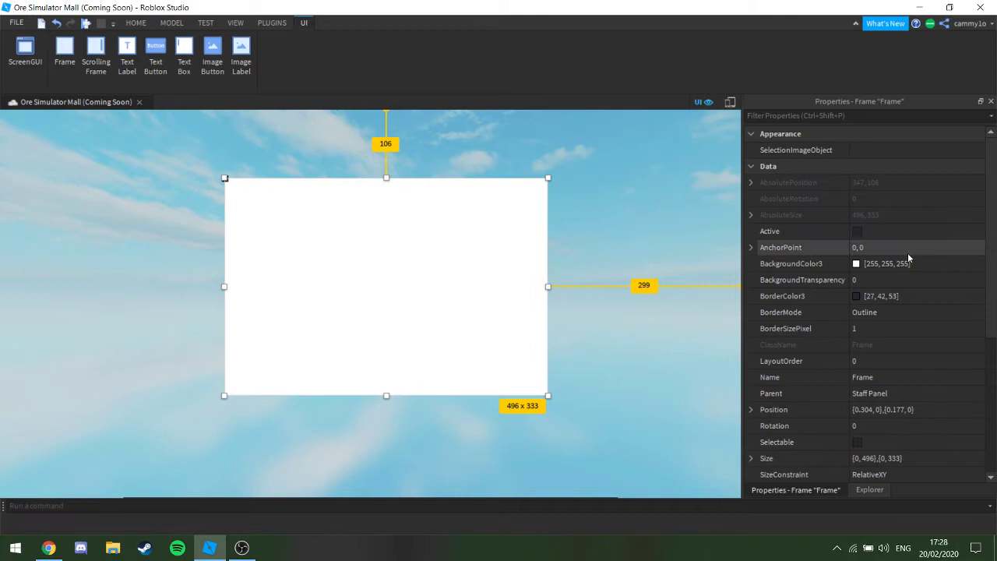
click(857, 263)
drag(644, 220, 646, 213)
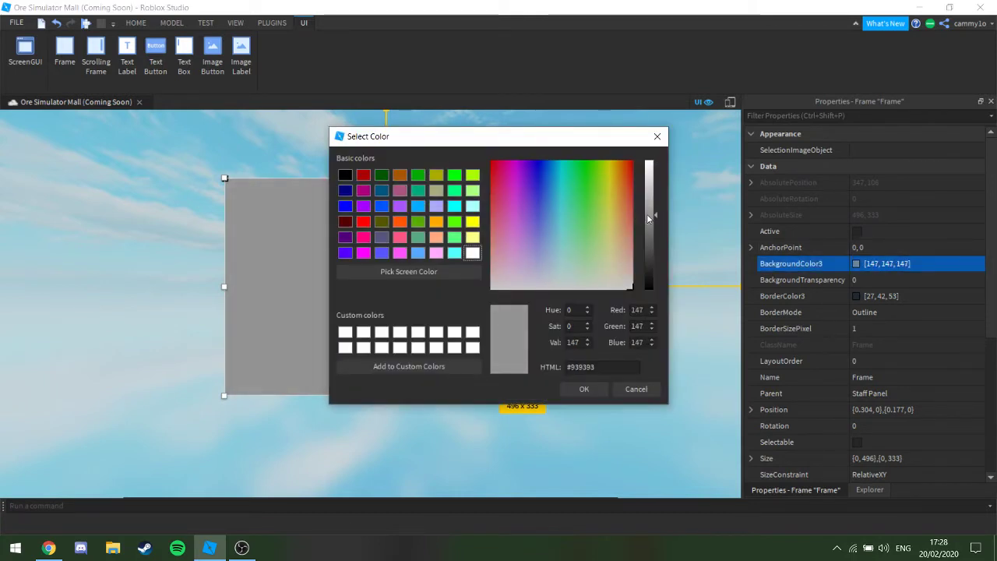
click(600, 387)
Set the frame's BackgroundTransparency to 0.45 and deselect the frame
click(899, 281)
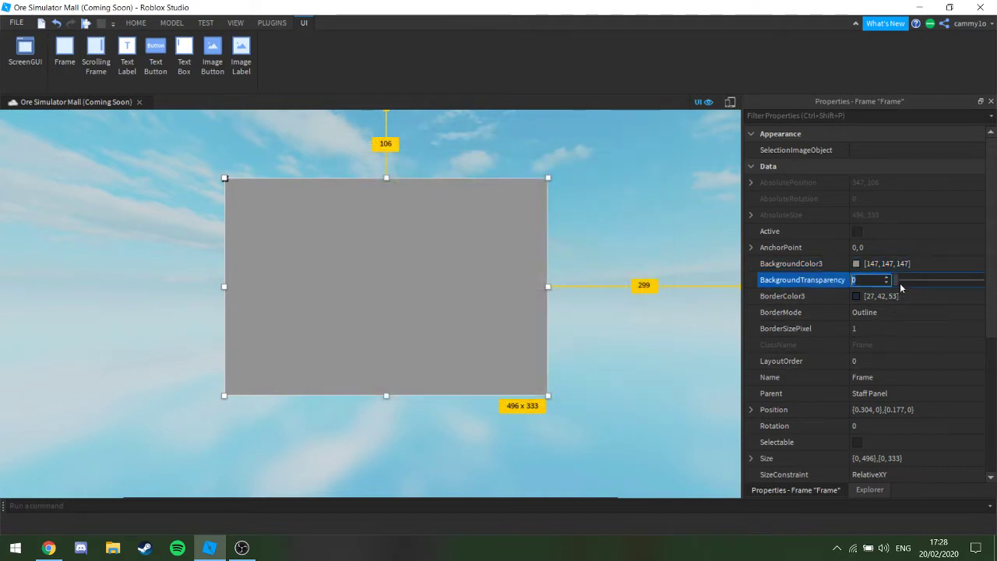
text(0.5)
drag(937, 280, 936, 283)
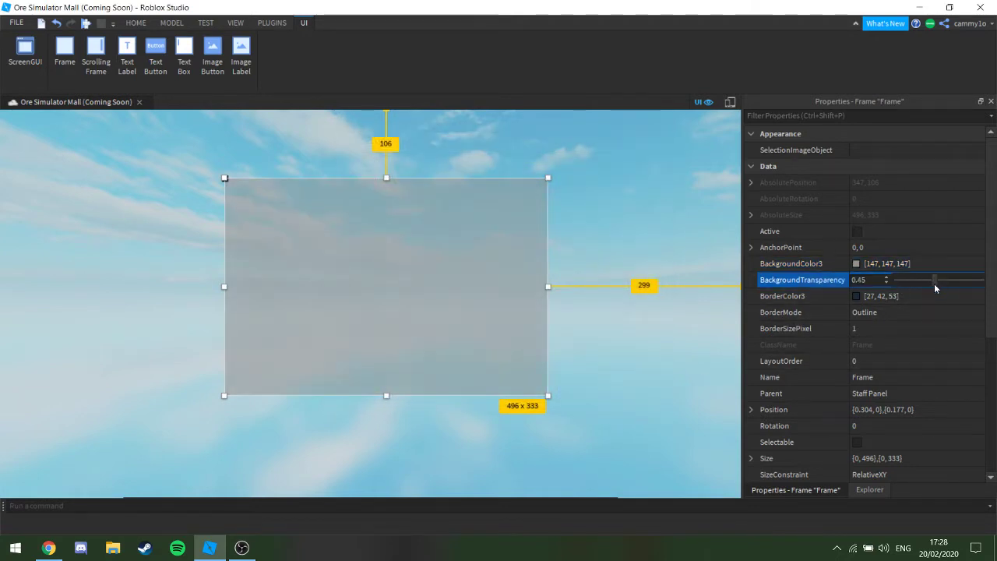
click(682, 308)
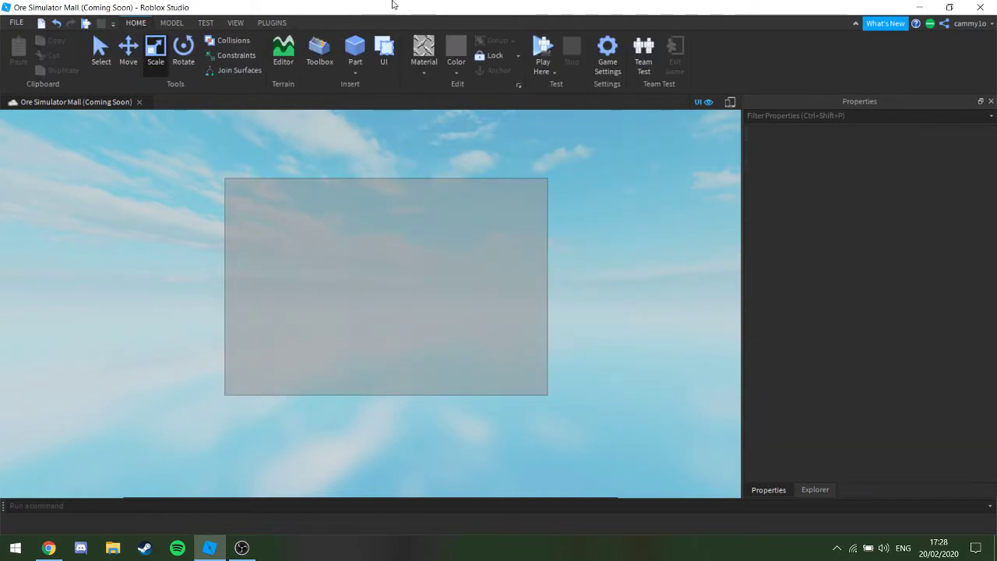
Open the Toolbox and show the Plugins category of the marketplace
click(257, 24)
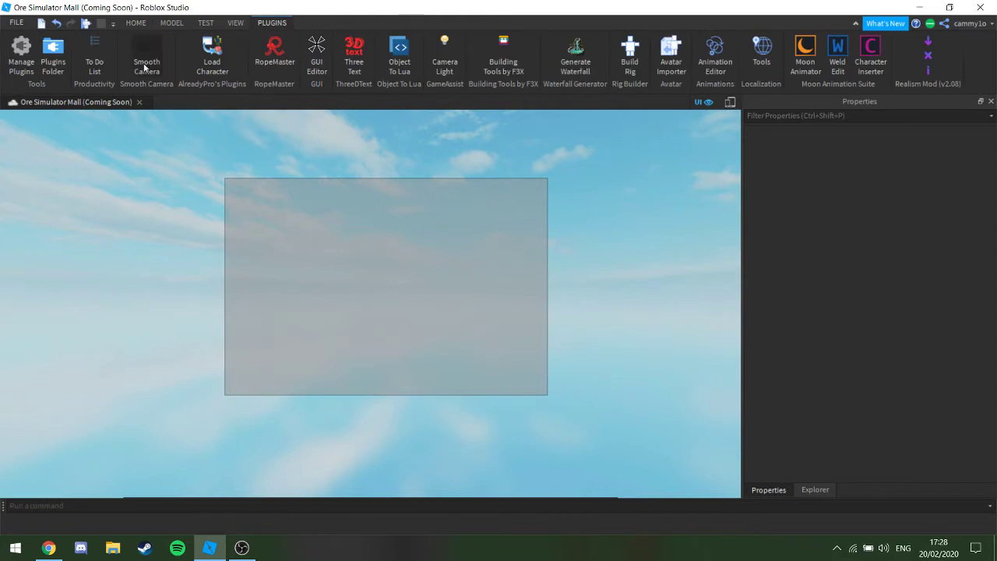
click(134, 23)
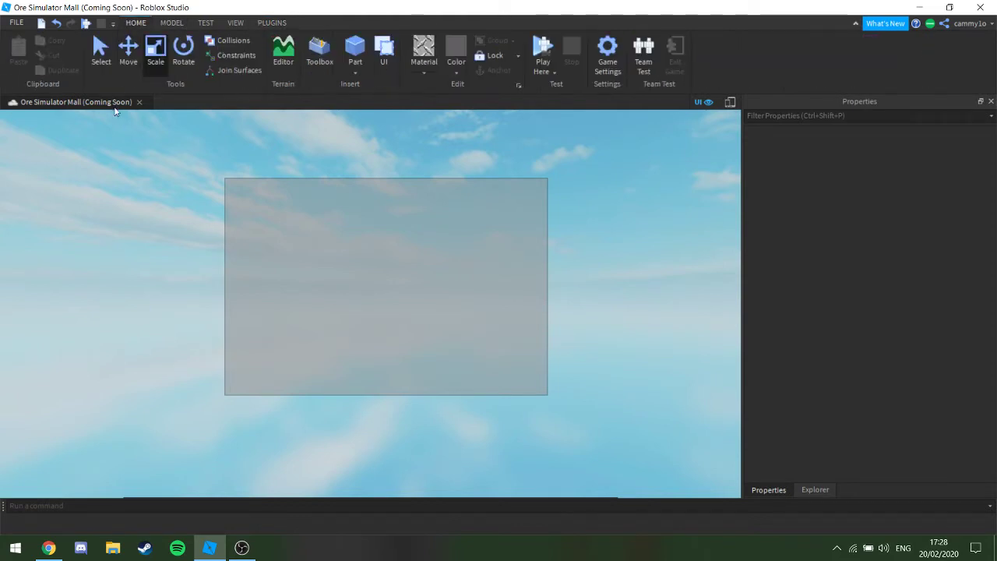
click(320, 52)
click(45, 147)
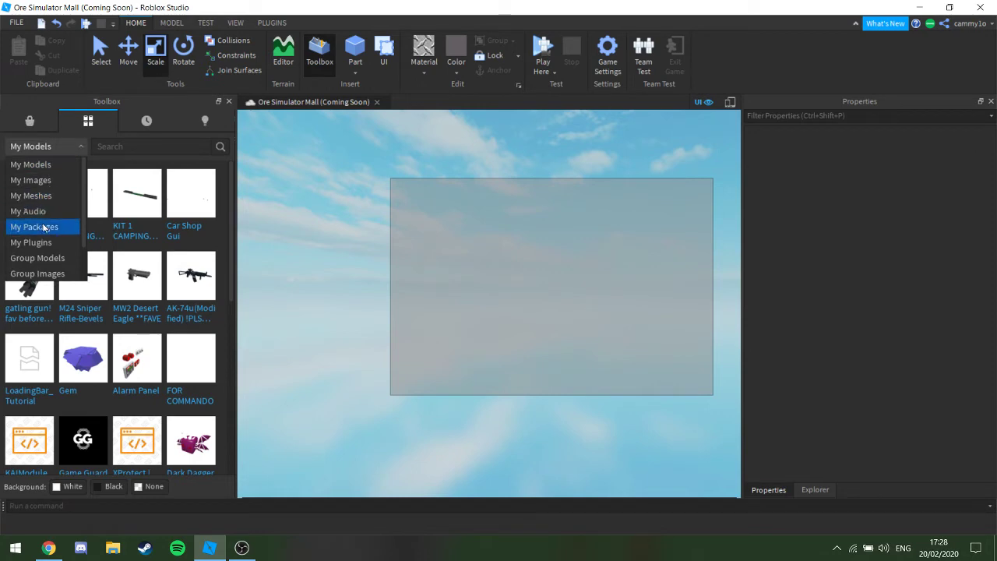
click(35, 121)
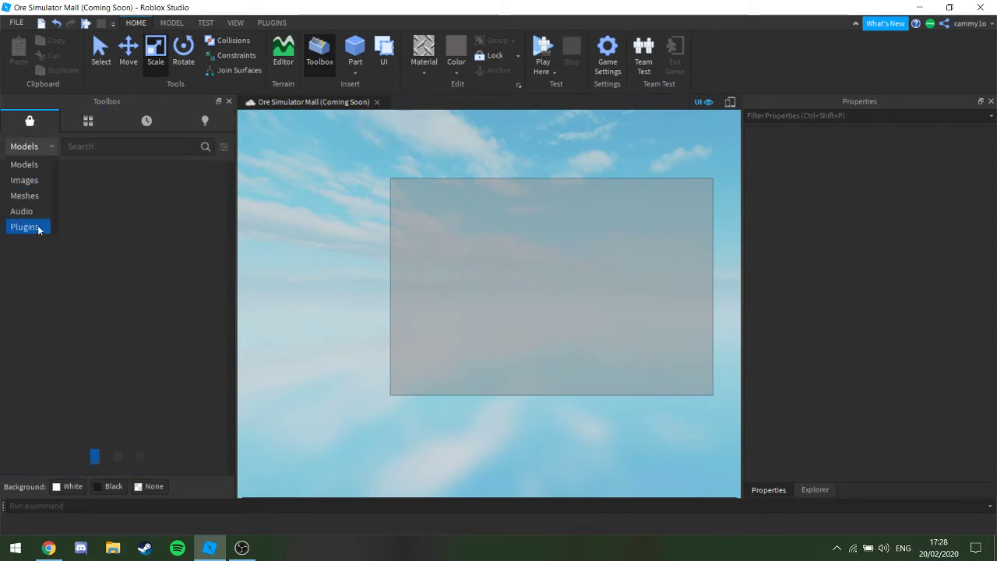
click(39, 227)
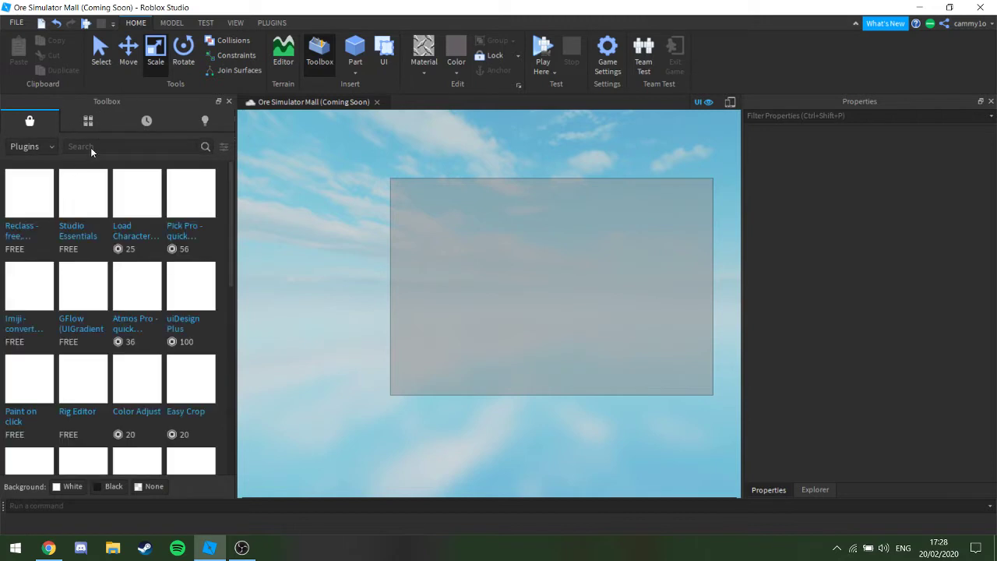
Search the marketplace plugins for "round" and reset the plugin list
click(117, 150)
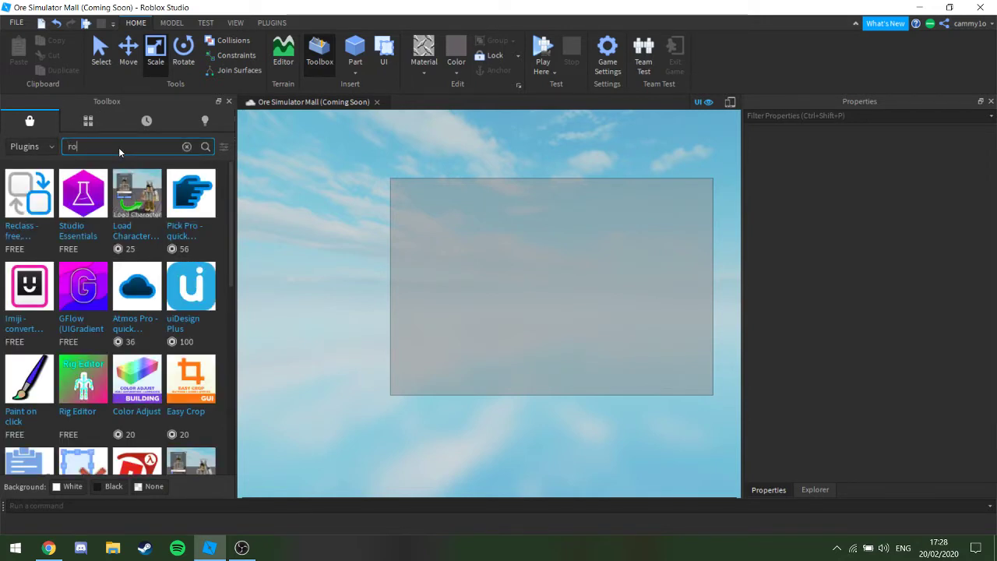
key(Return)
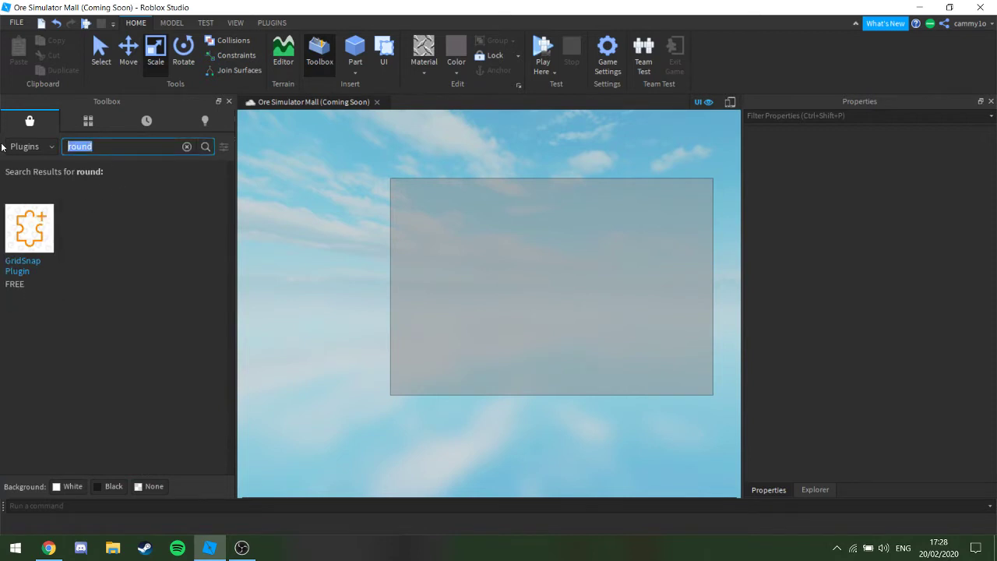
key(Return)
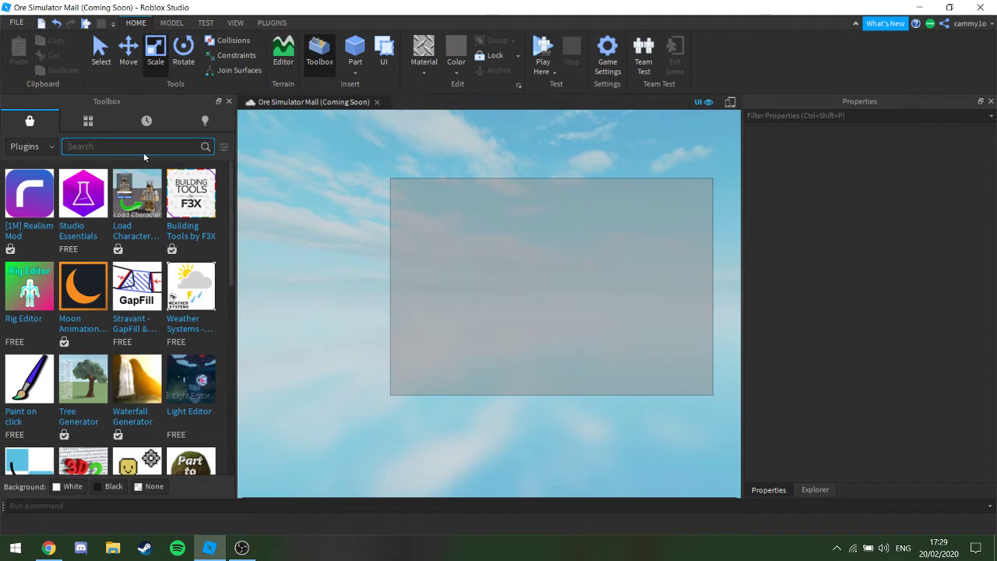
Search the marketplace plugins for "roundify" and empty the search text while keeping the results
text(g)
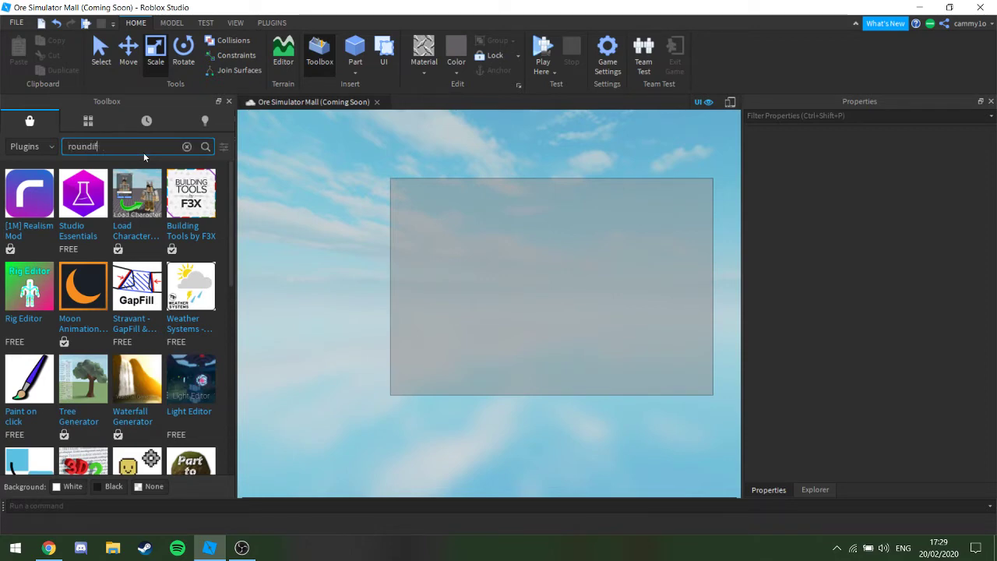
key(Return)
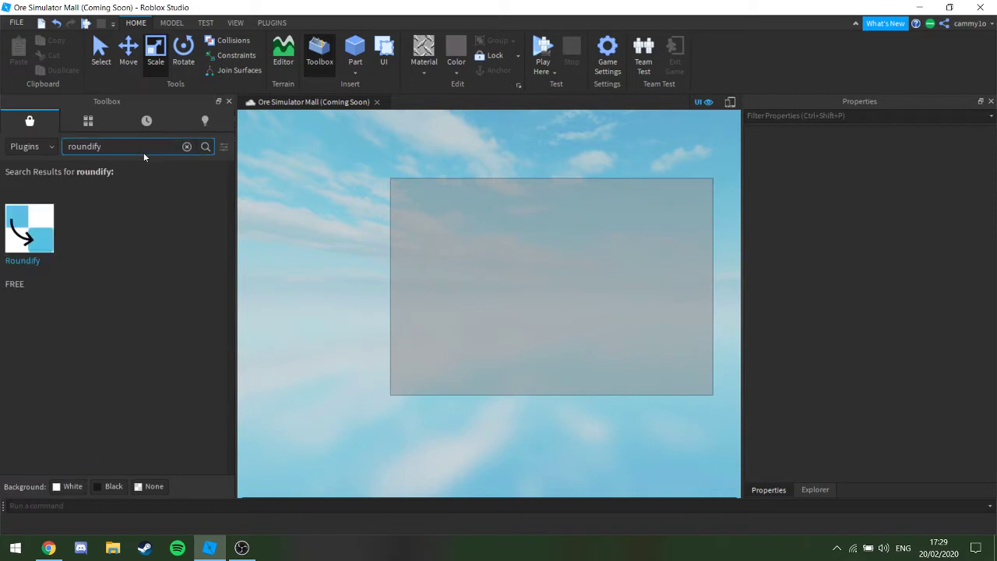
key(BackSpace)
key(BackSpace)
key(BackSpace)
key(BackSpace)
Open the Roundify plugin's details, read through its description and creator information, and close them
click(43, 237)
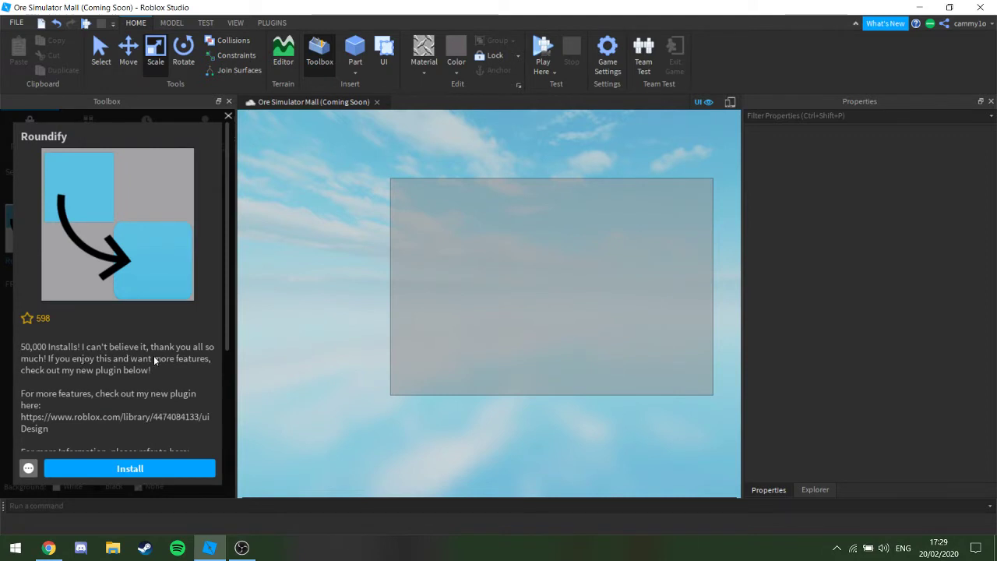
scroll(70, 402, down, 3)
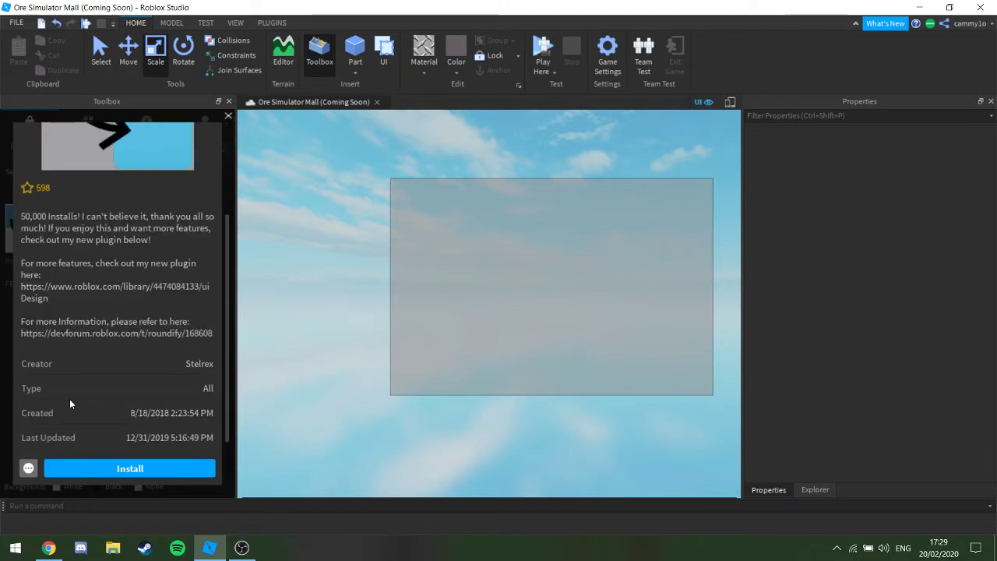
scroll(81, 364, up, 3)
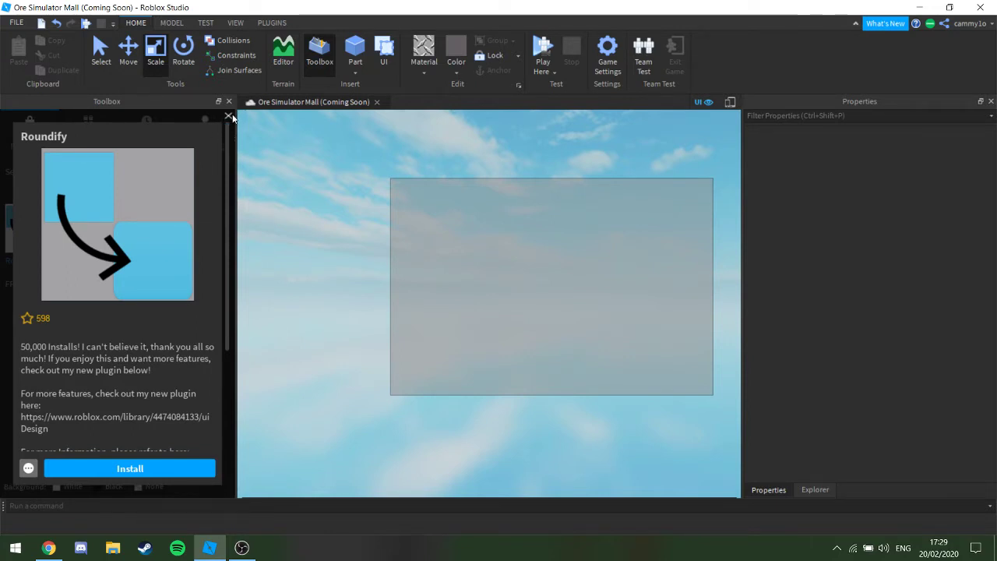
scroll(179, 221, down, 3)
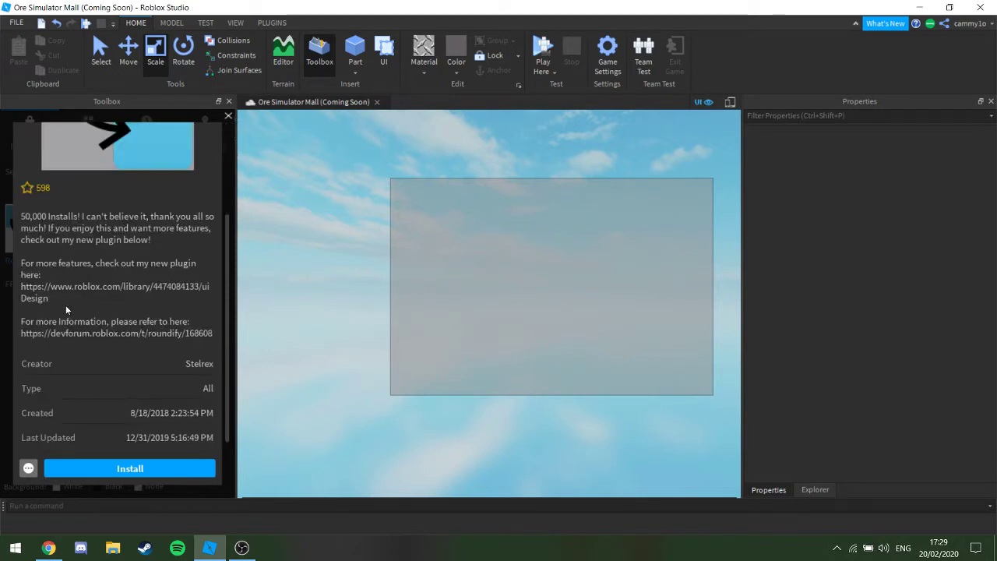
click(228, 117)
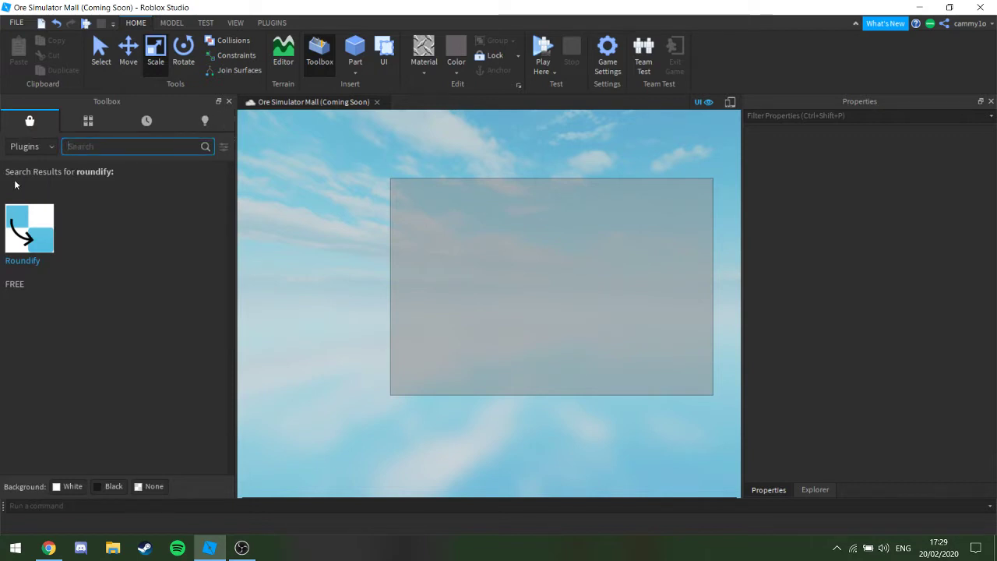
Search the marketplace plugins for "gui", browse the results, and reset the list by switching the category to Models and back to Plugins
key(Return)
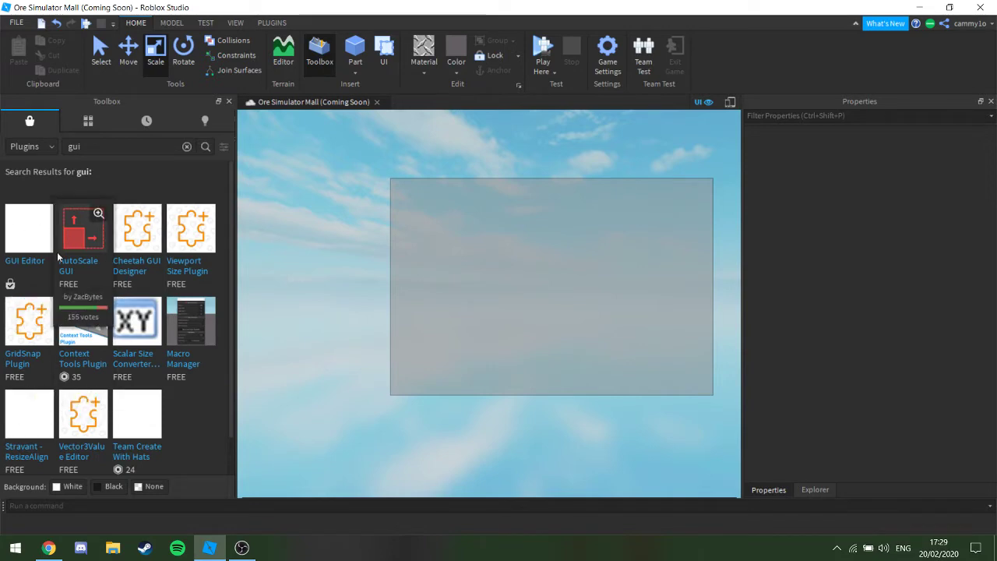
scroll(162, 282, down, 1)
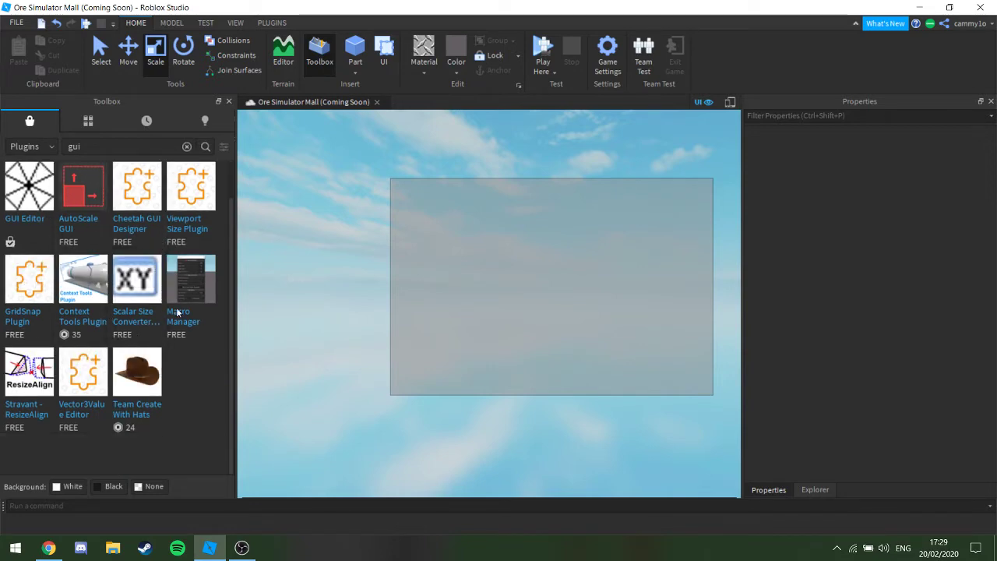
click(28, 146)
click(26, 165)
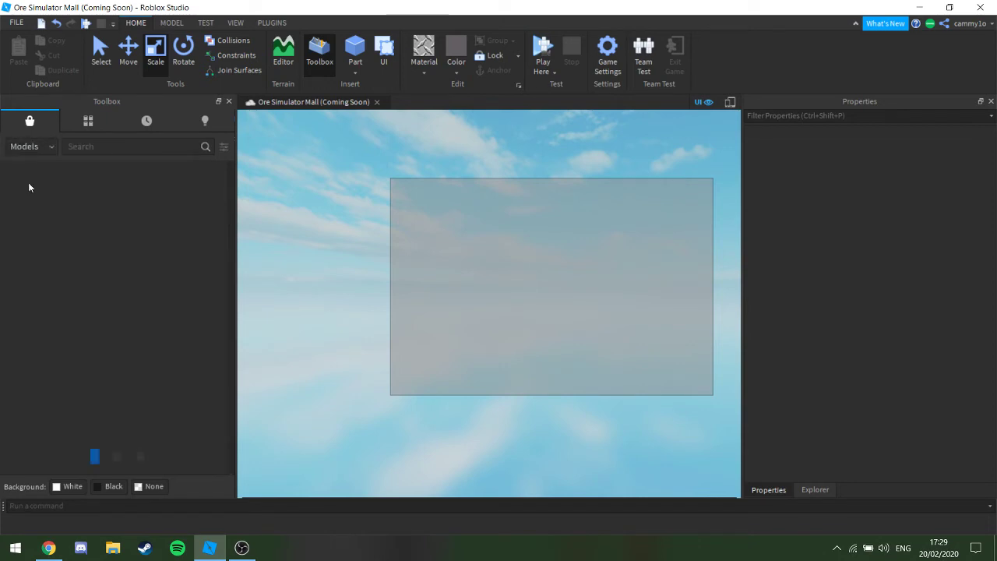
click(37, 148)
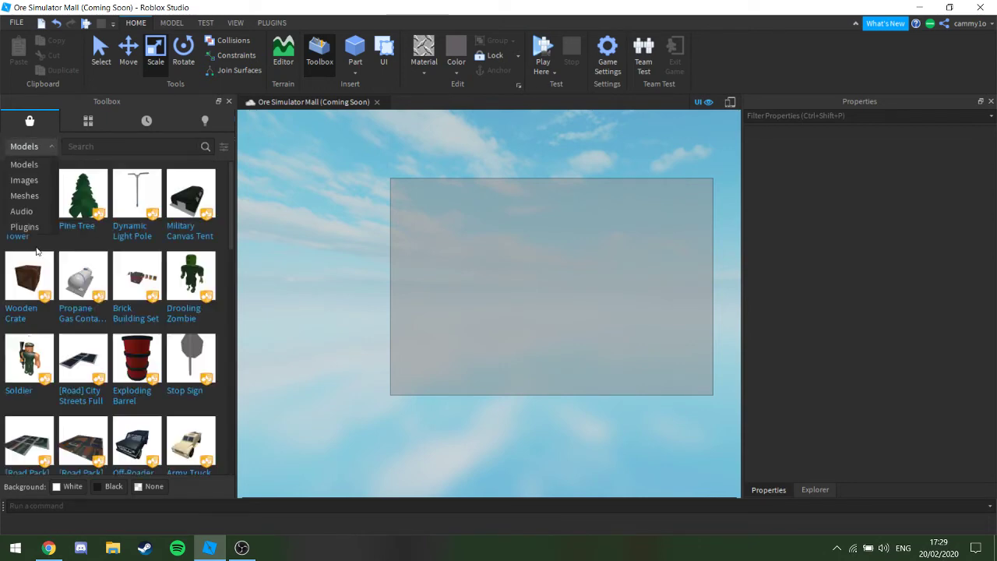
click(37, 227)
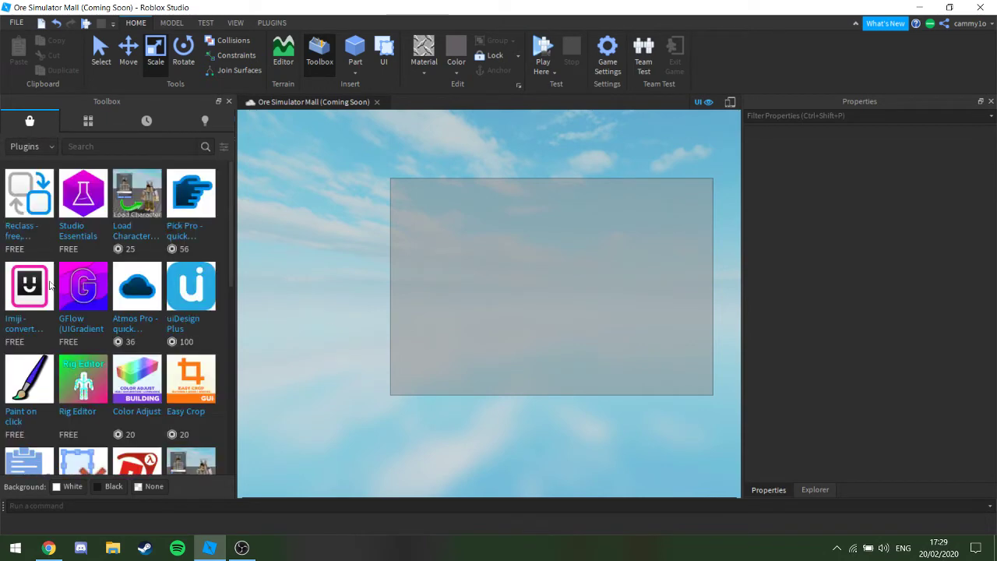
Find Roundify in the full plugin list, install it, and close its details and the Toolbox
drag(231, 222, 228, 391)
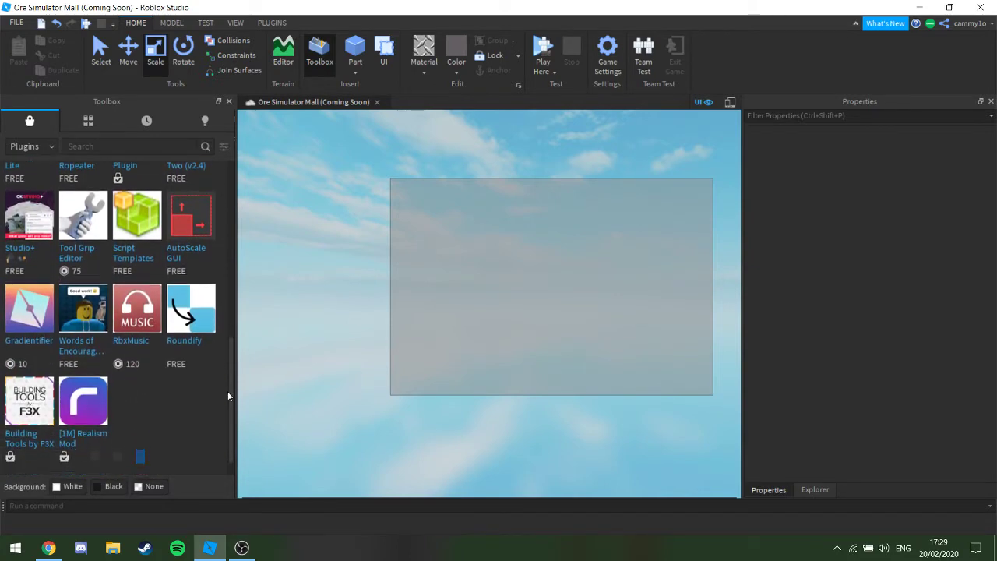
click(199, 306)
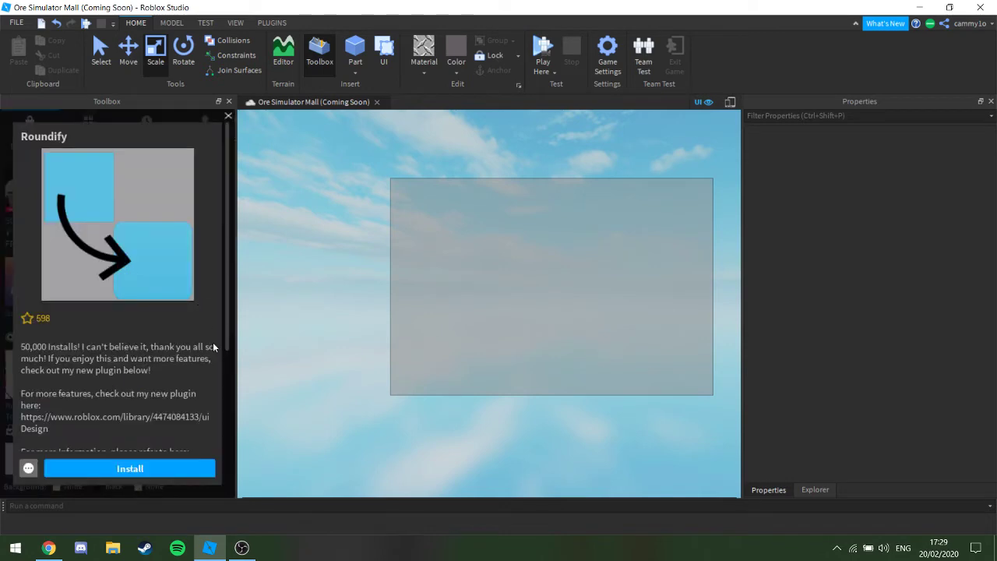
click(147, 468)
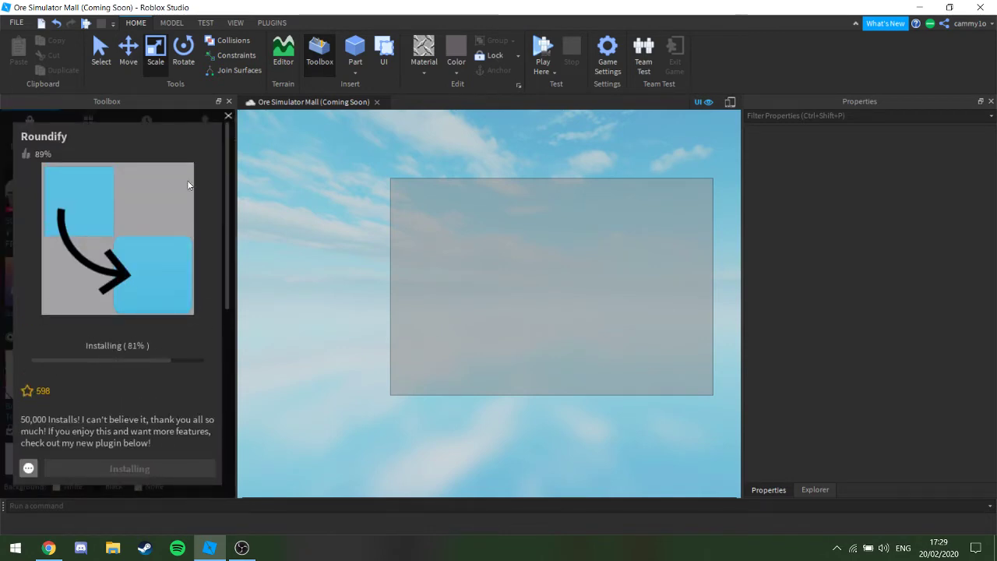
click(499, 310)
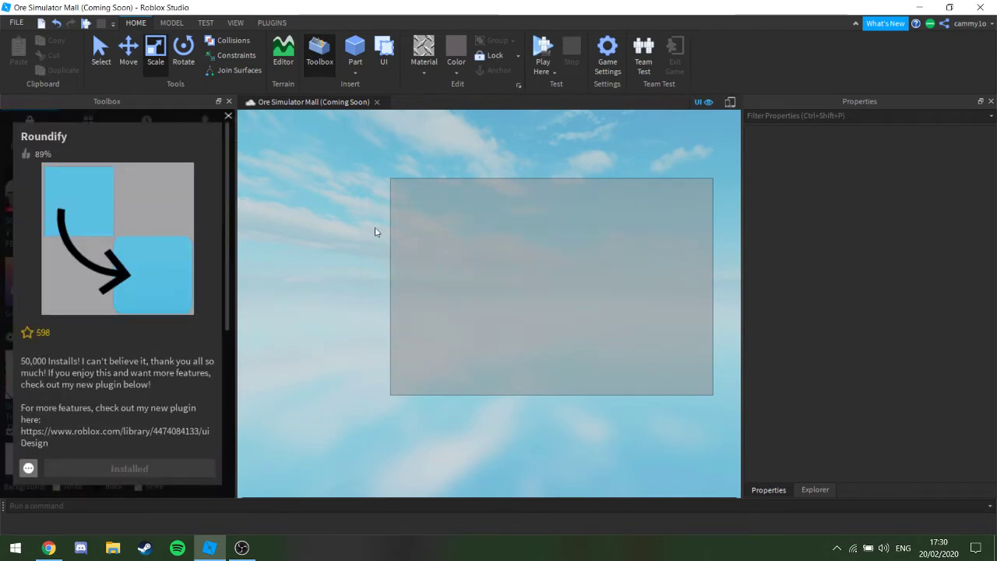
click(228, 116)
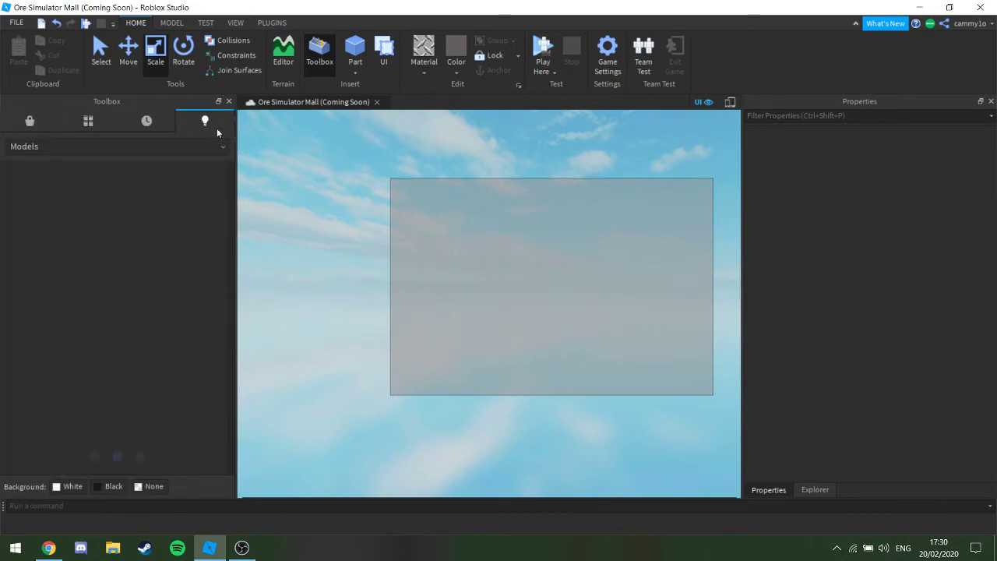
click(228, 101)
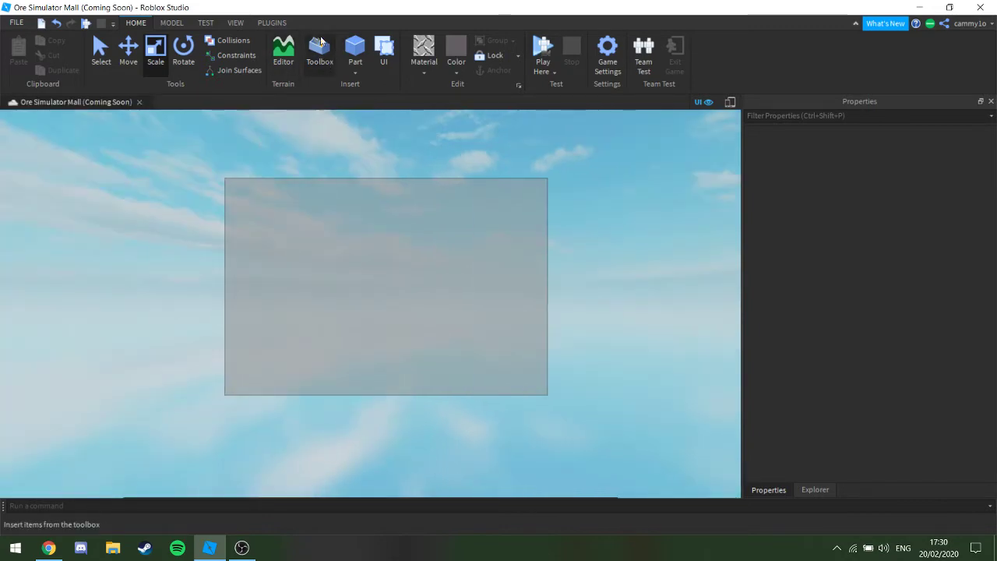
Round the corners of the Staff Panel's Frame with the Roundify plugin at size 12 and close the plugin window
click(273, 22)
click(814, 488)
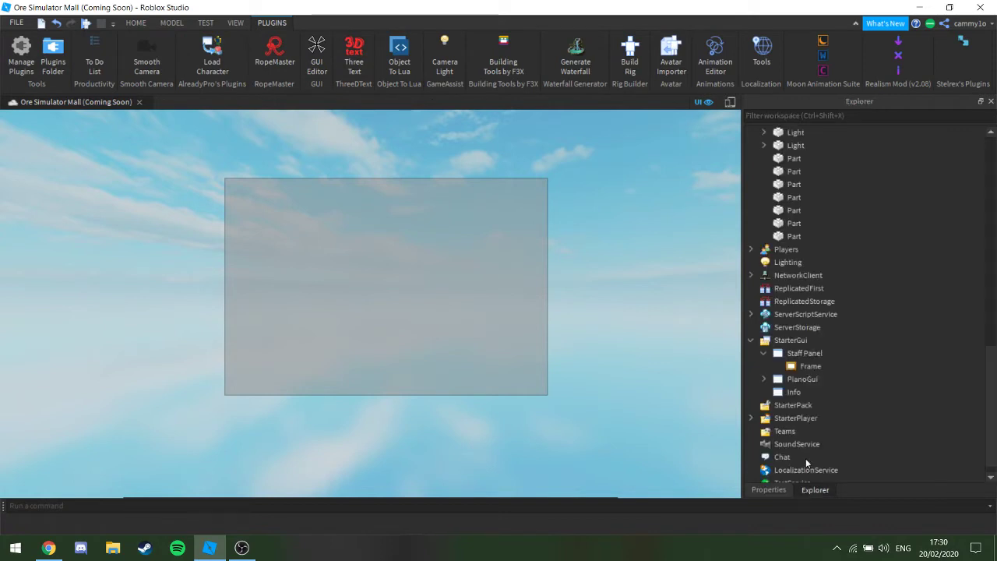
click(809, 365)
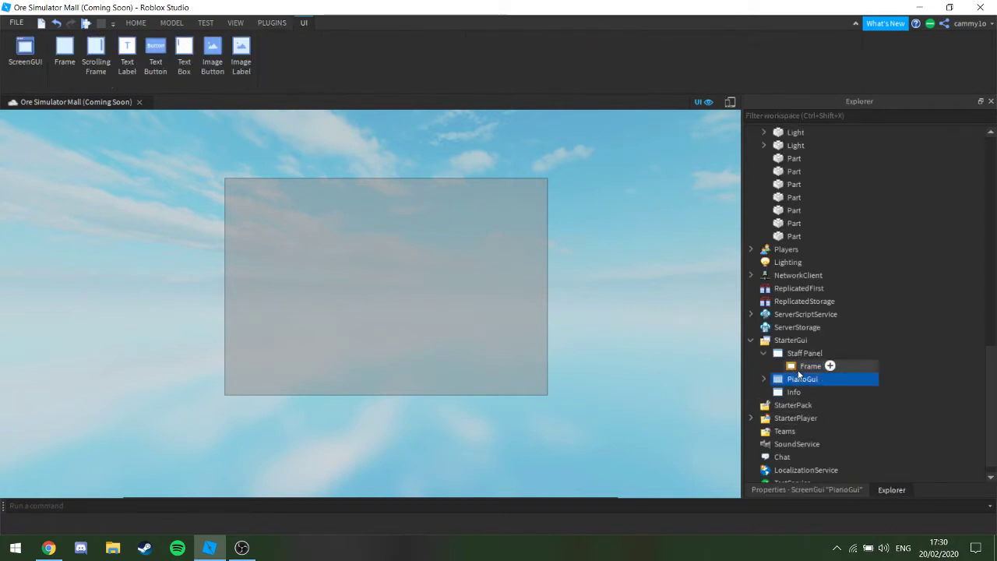
click(272, 23)
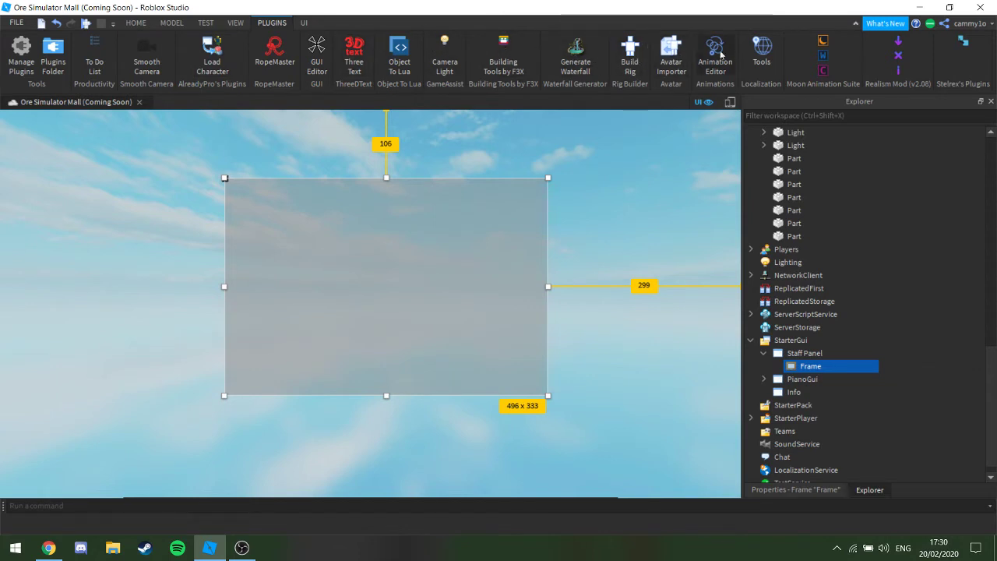
click(963, 42)
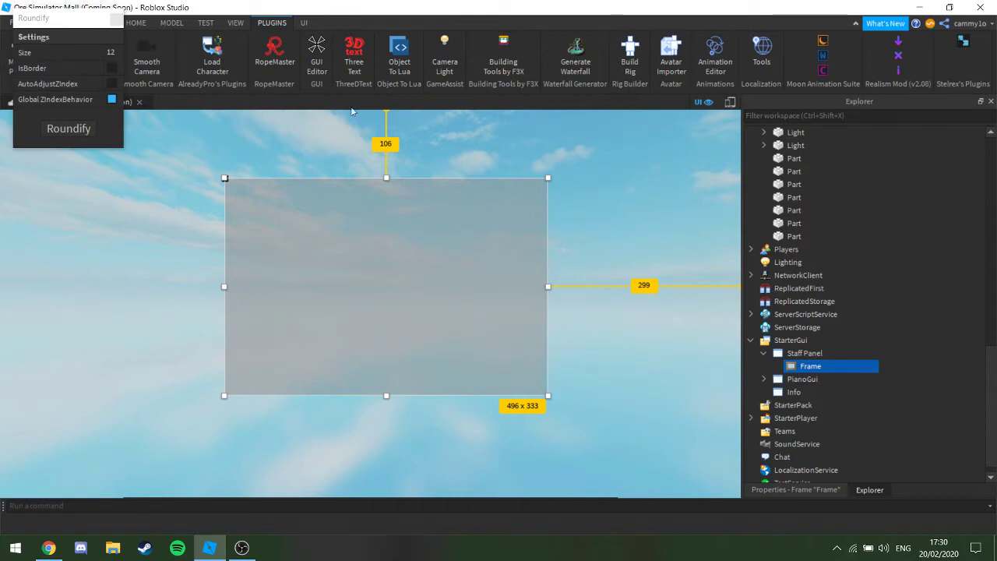
click(83, 131)
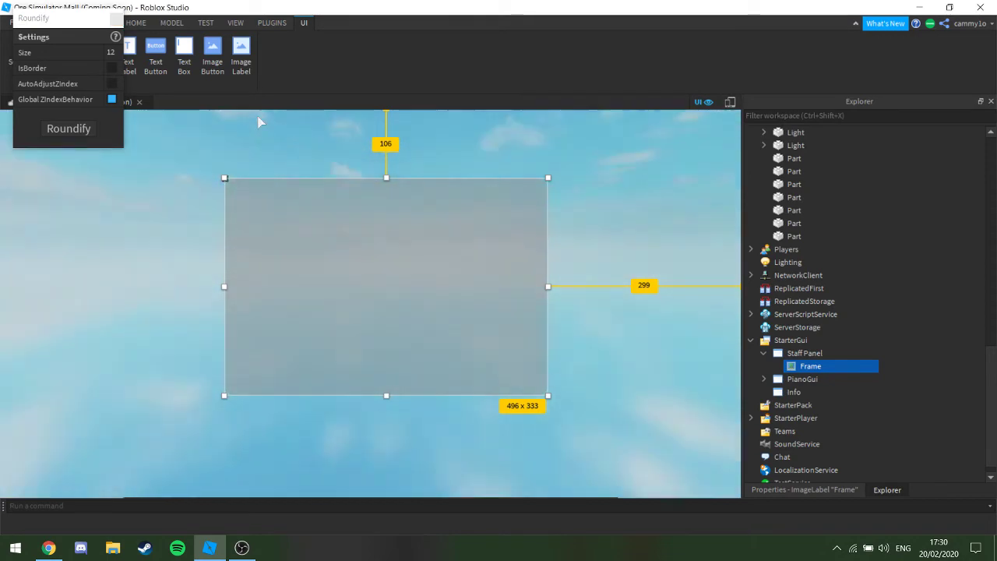
right_drag(261, 122, 218, 132)
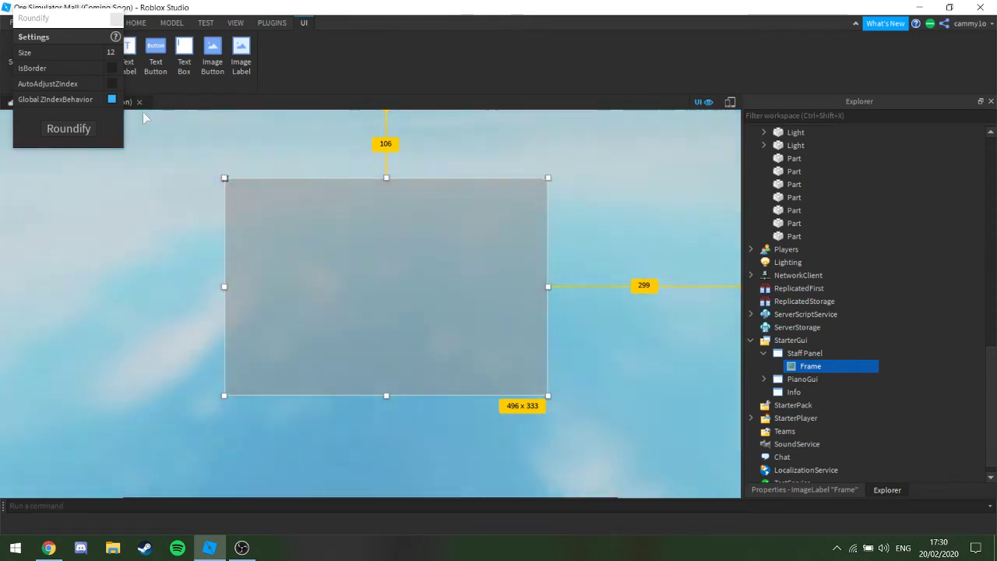
click(116, 19)
click(608, 250)
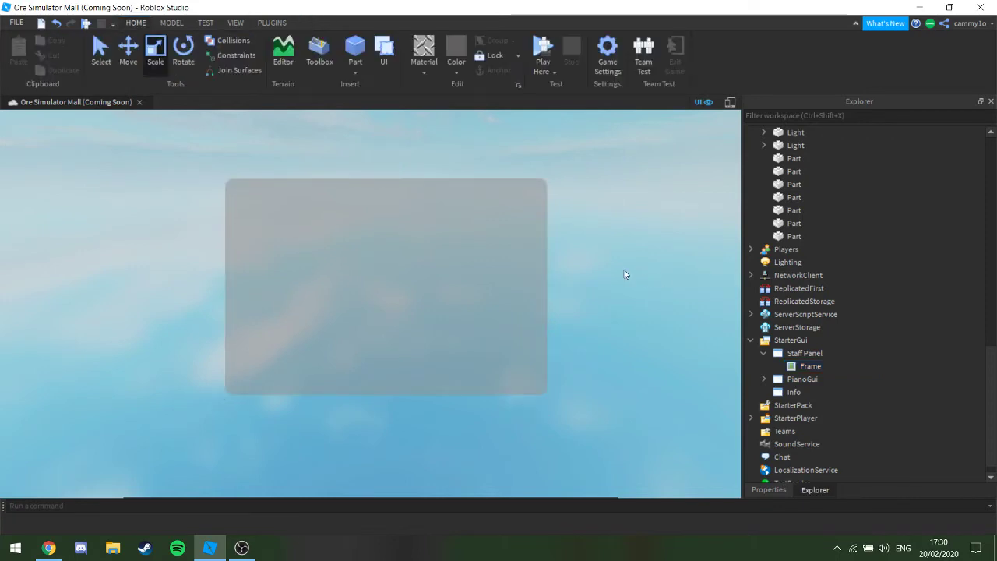
Set the BackgroundColor3 of the rounded Frame to the grey 104, 104, 104
click(830, 487)
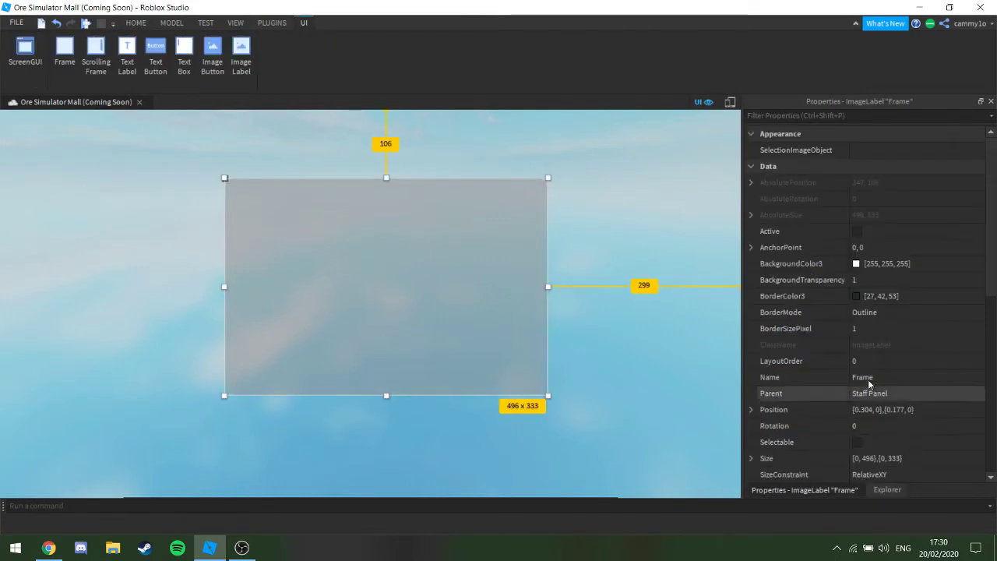
click(854, 265)
drag(654, 248, 653, 236)
click(583, 388)
Darken the rounded Frame's ImageColor3 to 43, 43, 43
scroll(904, 338, down, 8)
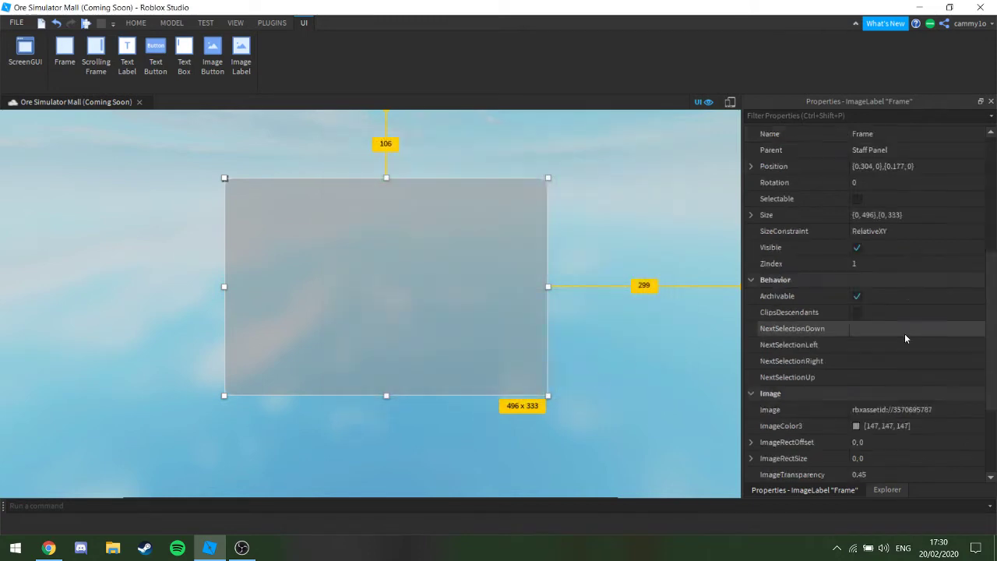
click(854, 297)
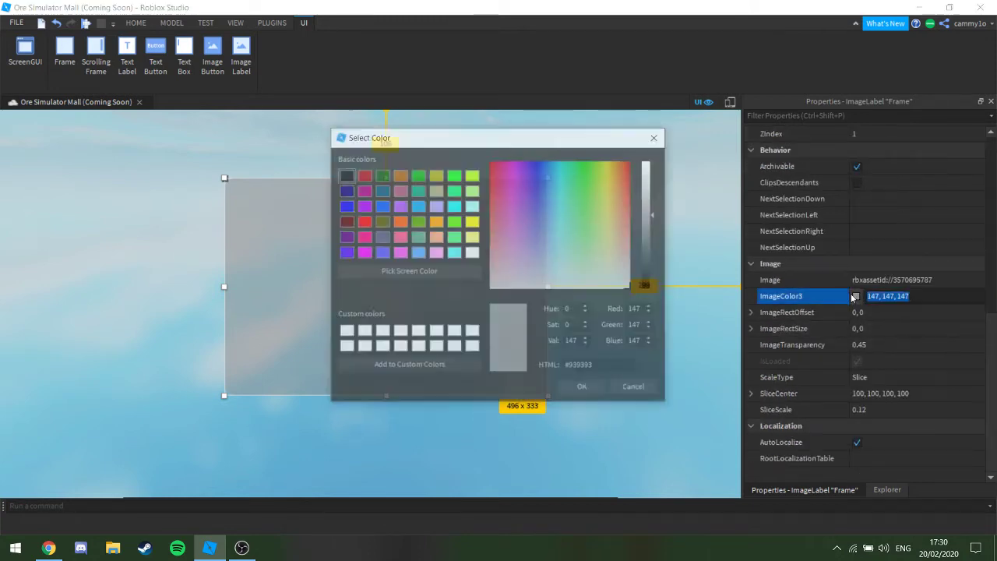
drag(649, 217, 644, 266)
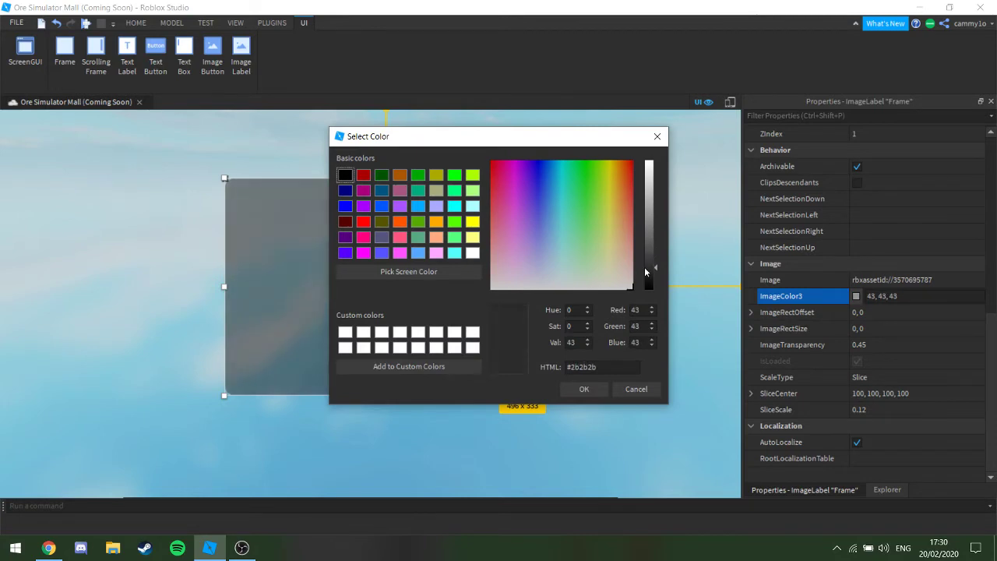
click(582, 389)
Set the rounded Frame's BackgroundTransparency to 0.25 and deselect it
scroll(853, 273, up, 8)
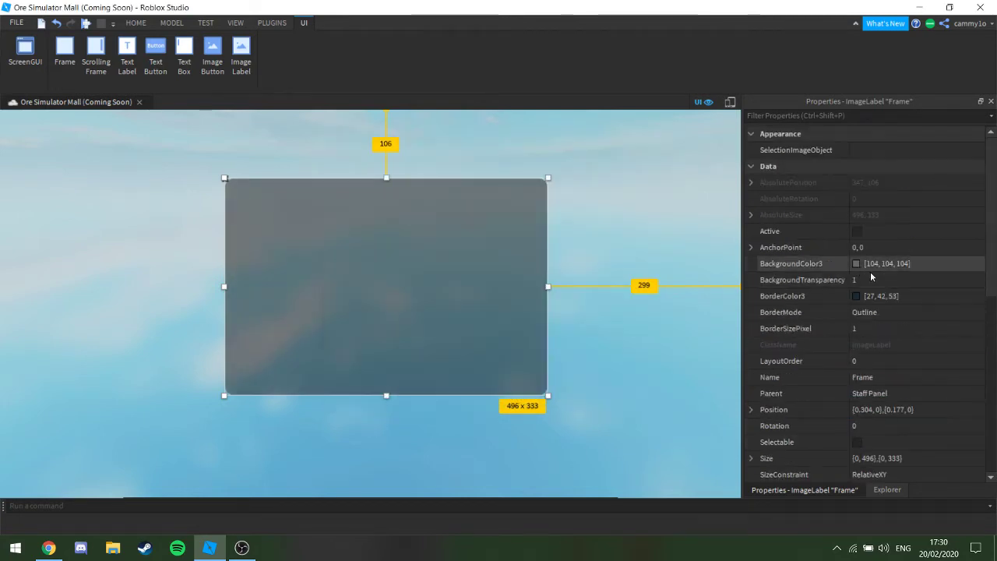
click(887, 318)
click(903, 312)
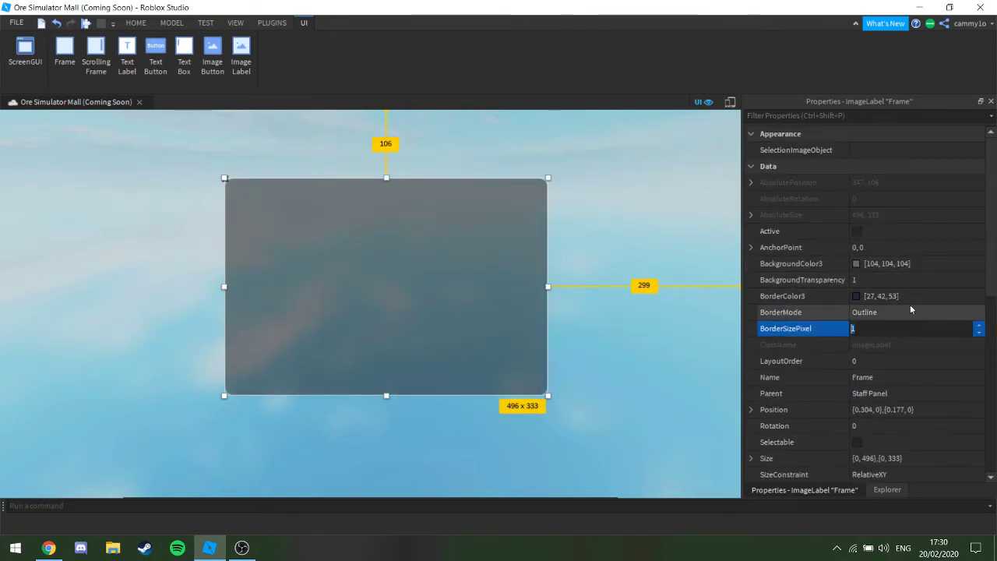
click(919, 282)
drag(981, 283, 918, 283)
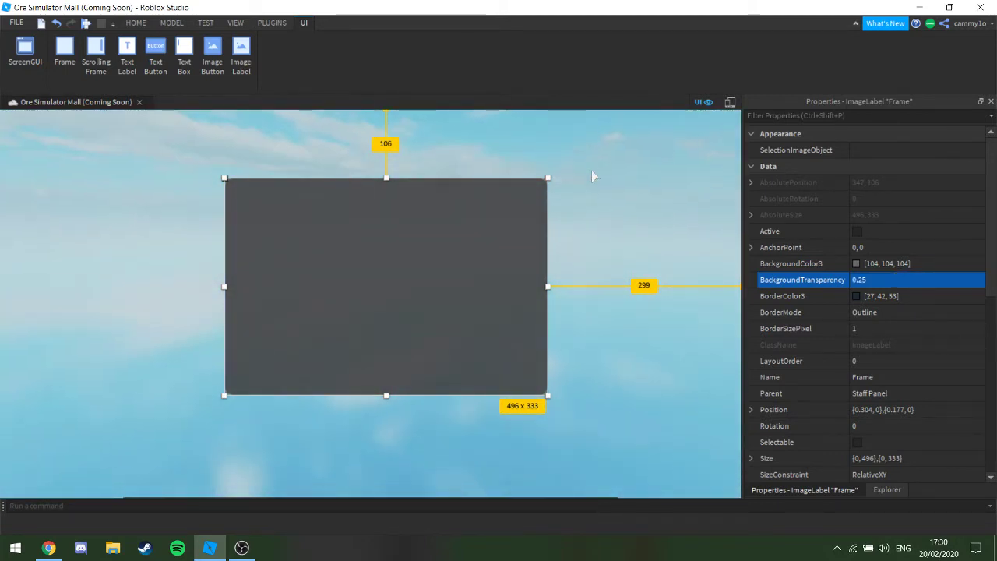
click(591, 170)
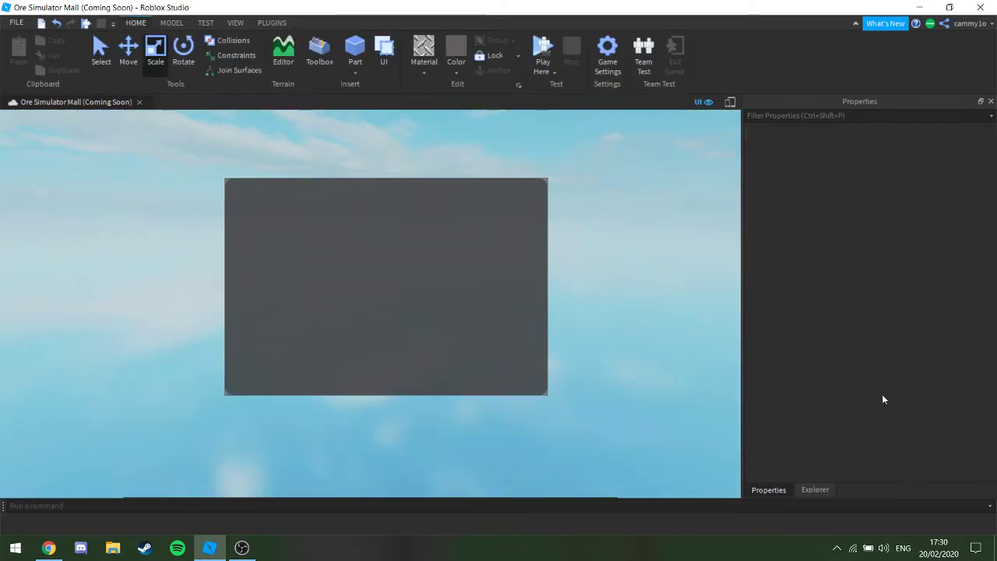
Add a text label to the Staff Panel GUI and rename it Title
click(814, 489)
click(810, 366)
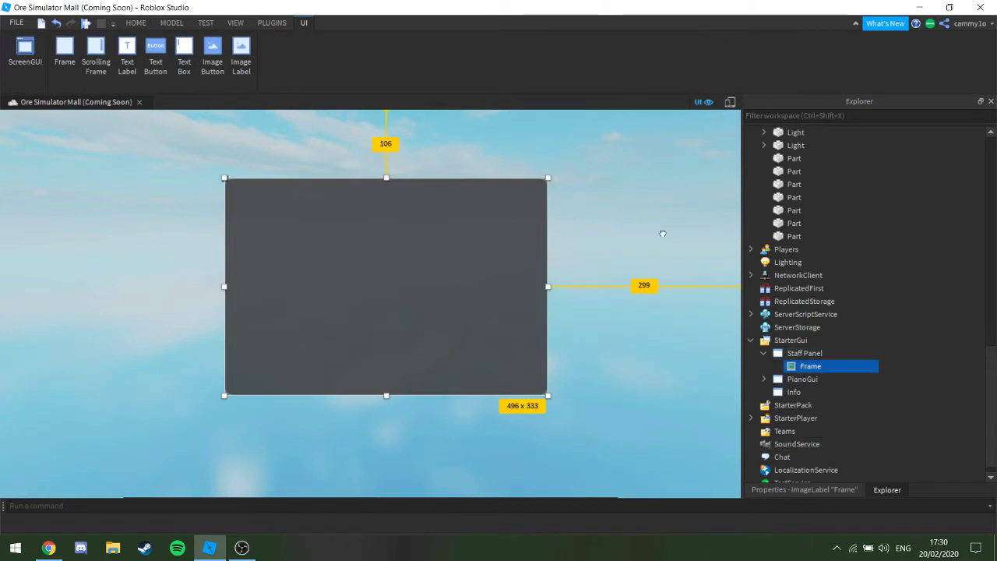
click(127, 52)
click(809, 366)
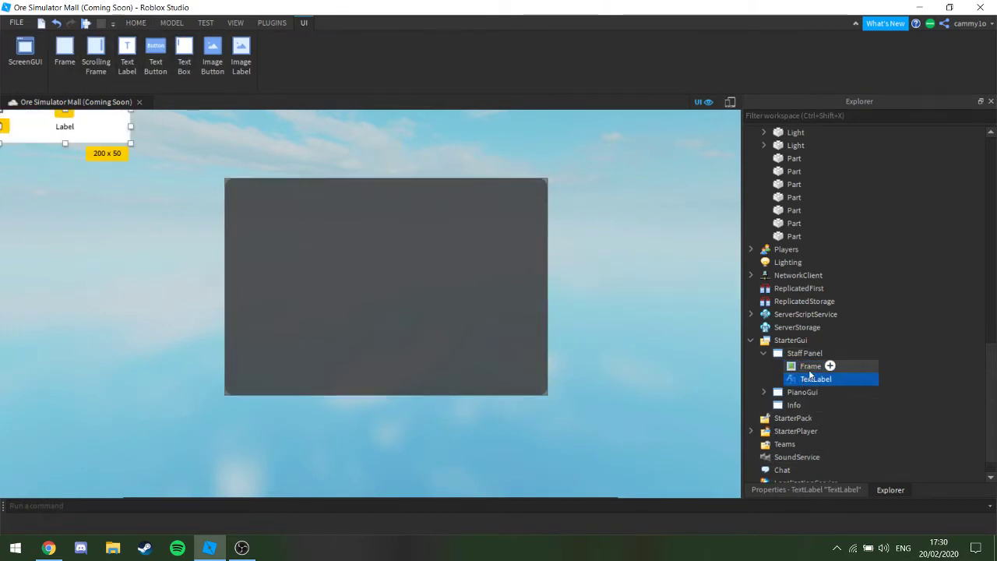
click(811, 379)
click(811, 379)
text(T)
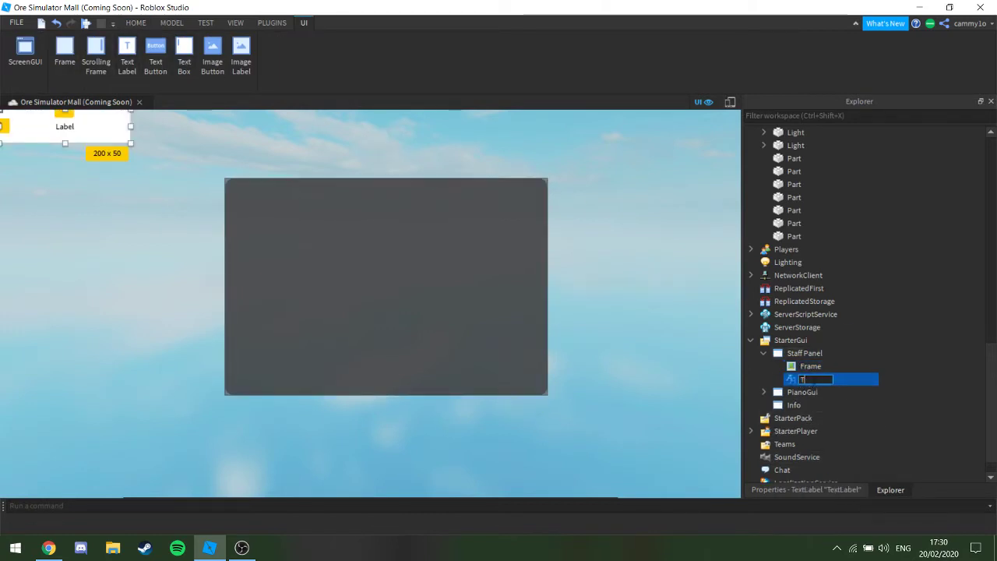
text(itle)
key(Return)
Nest the Title label inside the Frame and stretch it across the Frame's full width, to about 496 x 49
drag(812, 379, 809, 366)
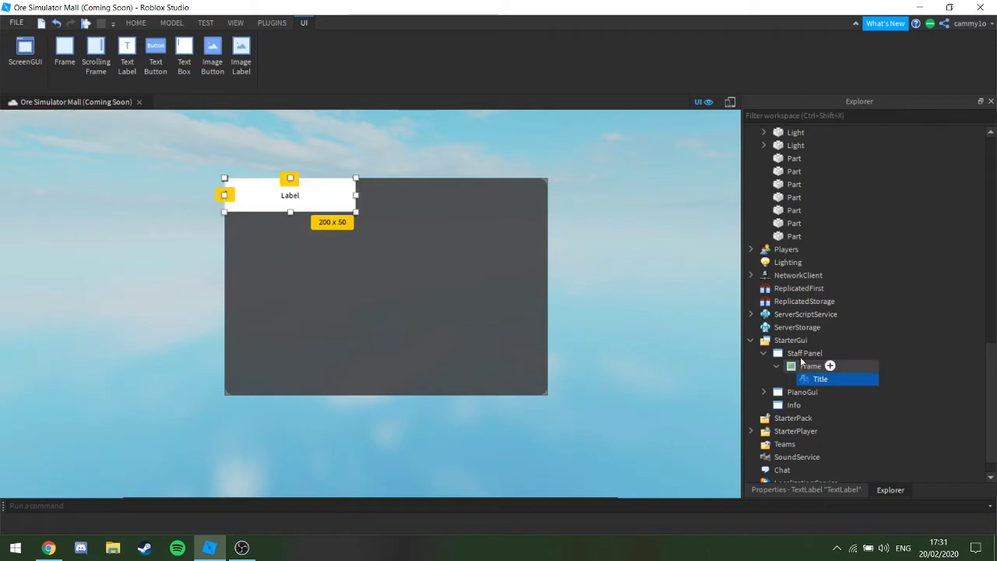
drag(355, 211, 547, 211)
click(660, 295)
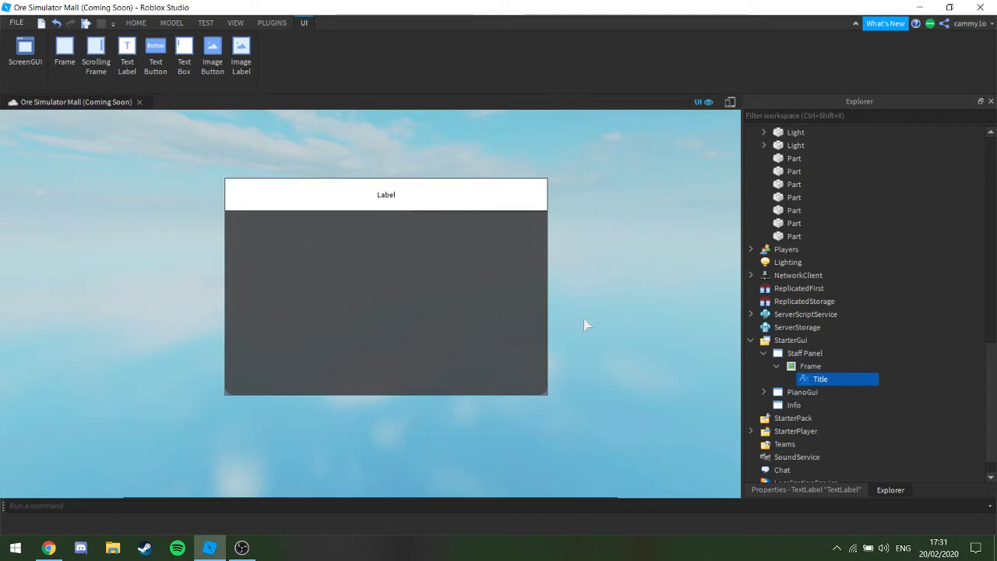
Set the Title label's BackgroundTransparency to 1
click(819, 379)
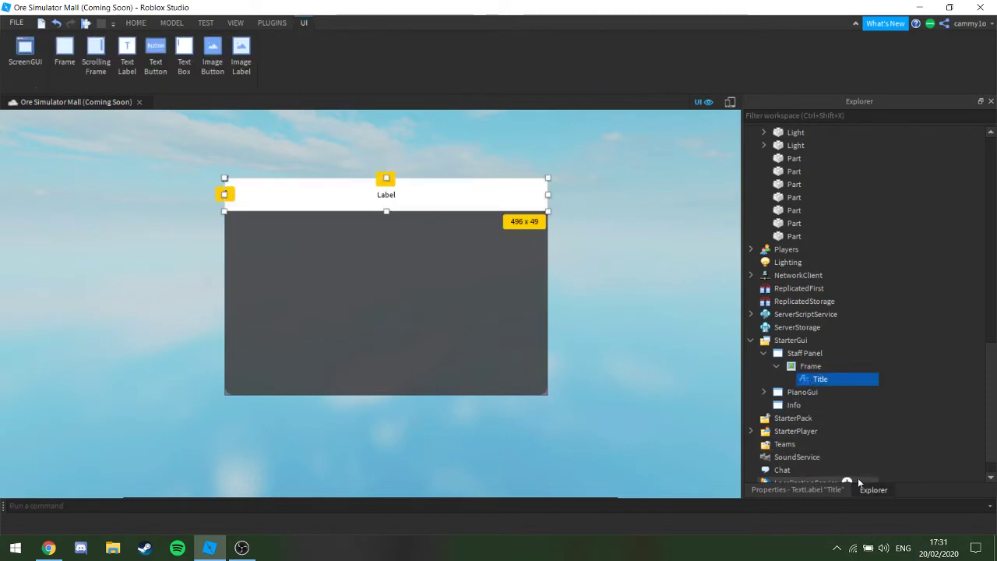
click(841, 489)
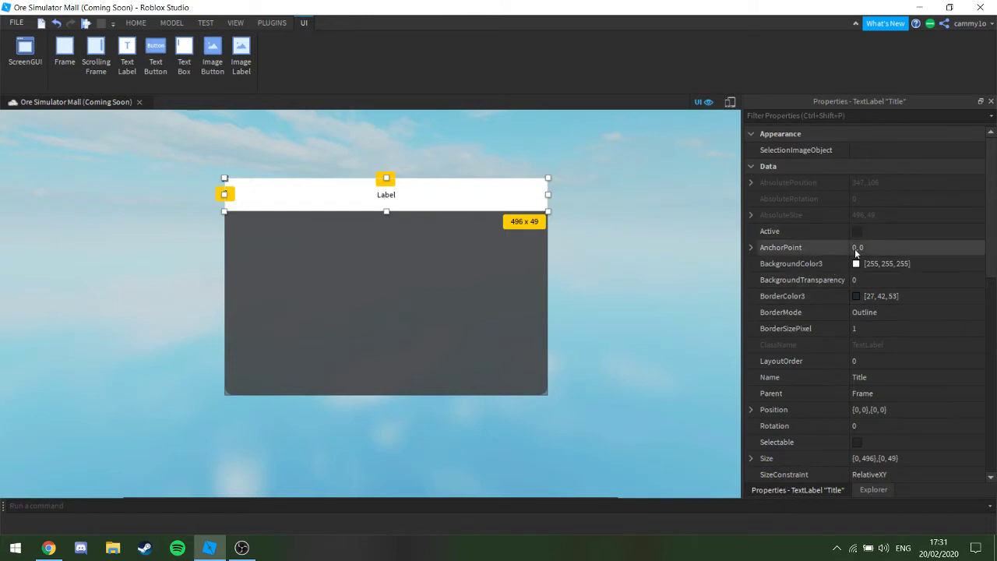
click(887, 279)
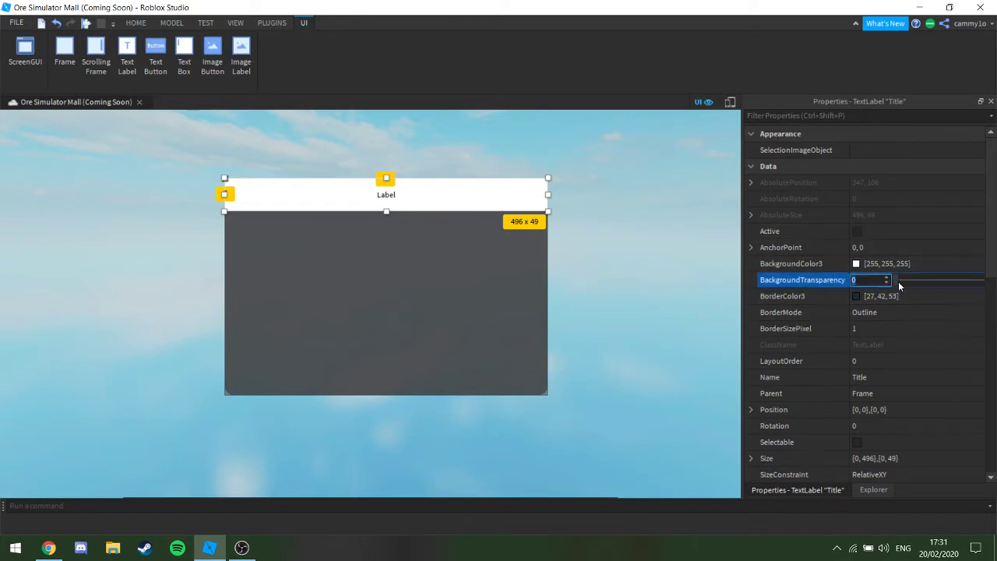
text(1)
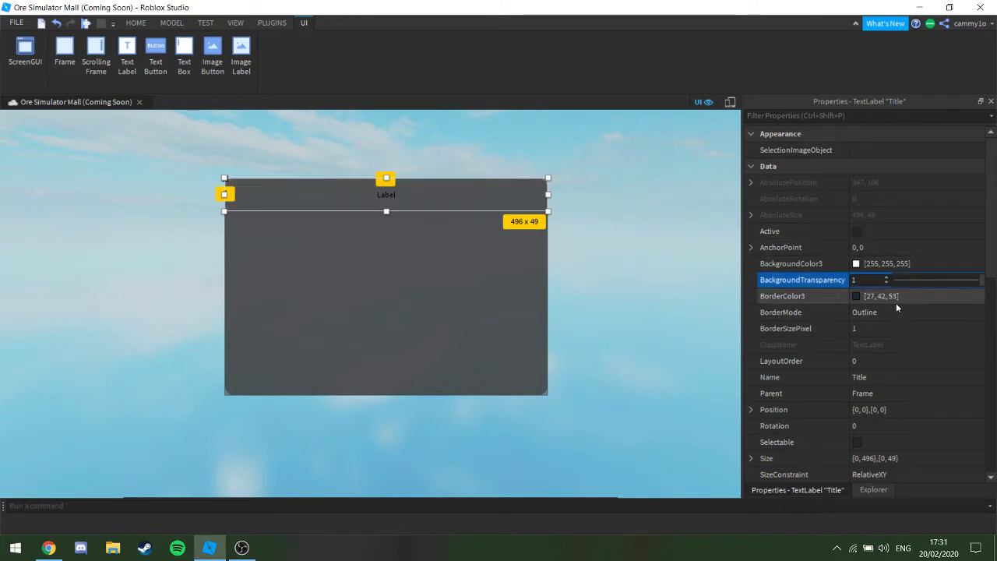
Set the Title label's Text to Developer Panel, enable TextScaled, and deselect it
scroll(895, 305, down, 10)
click(882, 217)
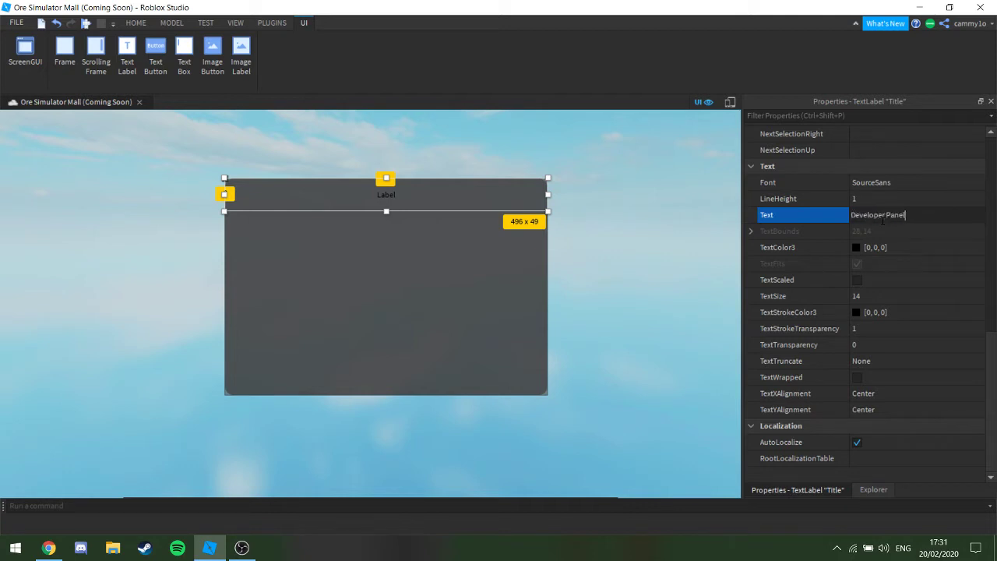
key(Return)
click(856, 280)
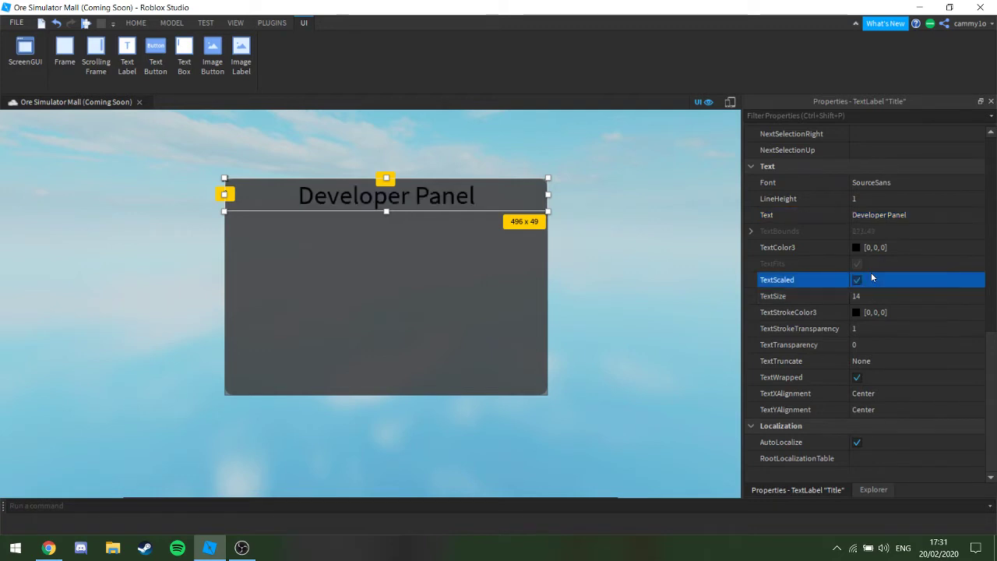
scroll(872, 272, up, 10)
click(613, 365)
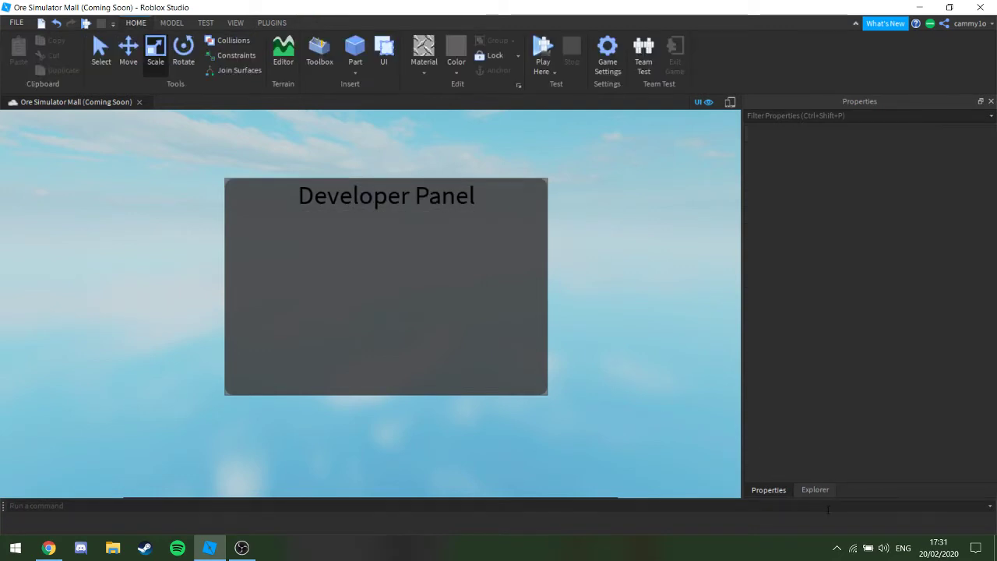
Add a frame inside the panel Frame, rename it Line, and flatten it into a full-width divider of about 496 x 0 under the title
click(815, 490)
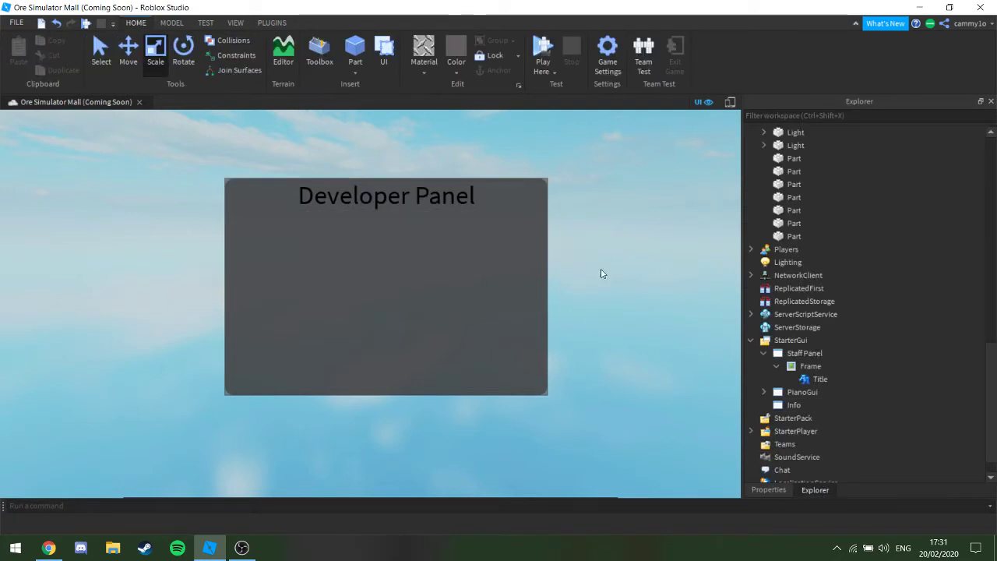
drag(545, 323, 231, 221)
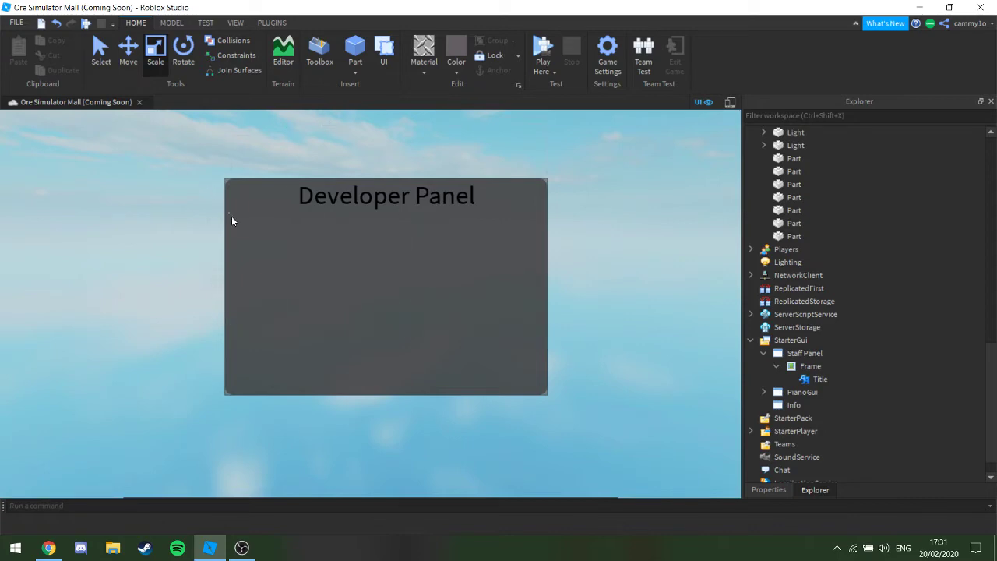
click(812, 366)
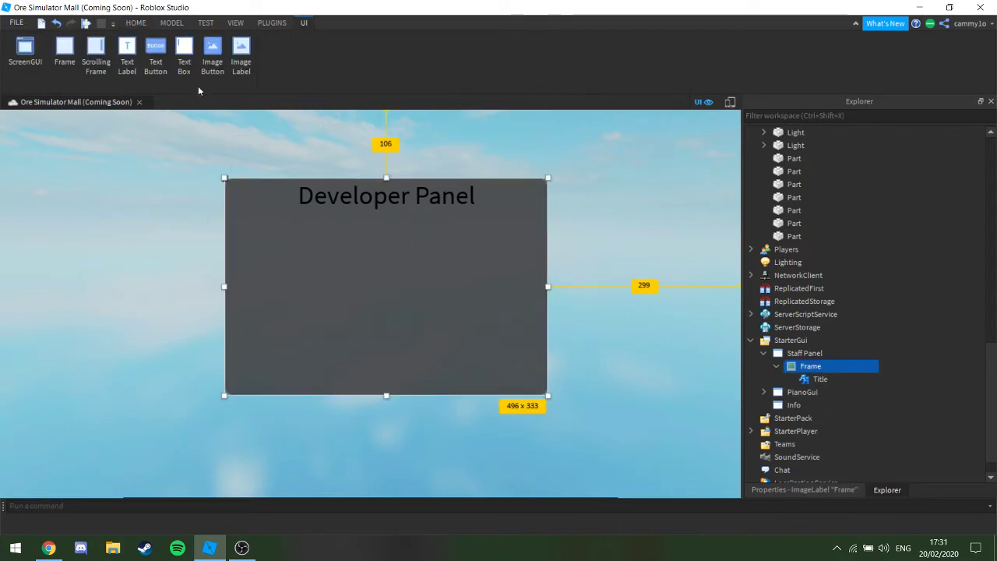
click(65, 51)
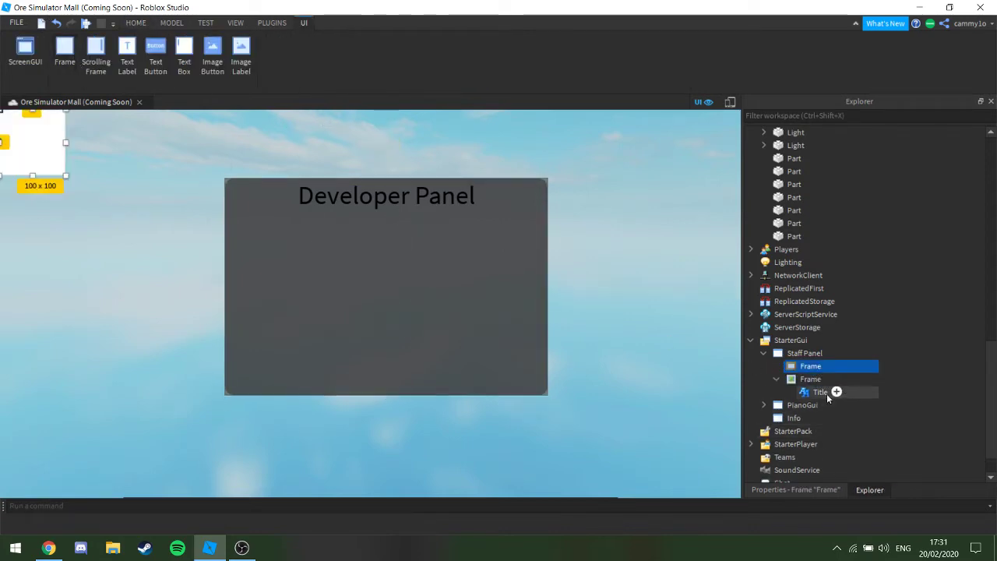
drag(814, 389, 810, 367)
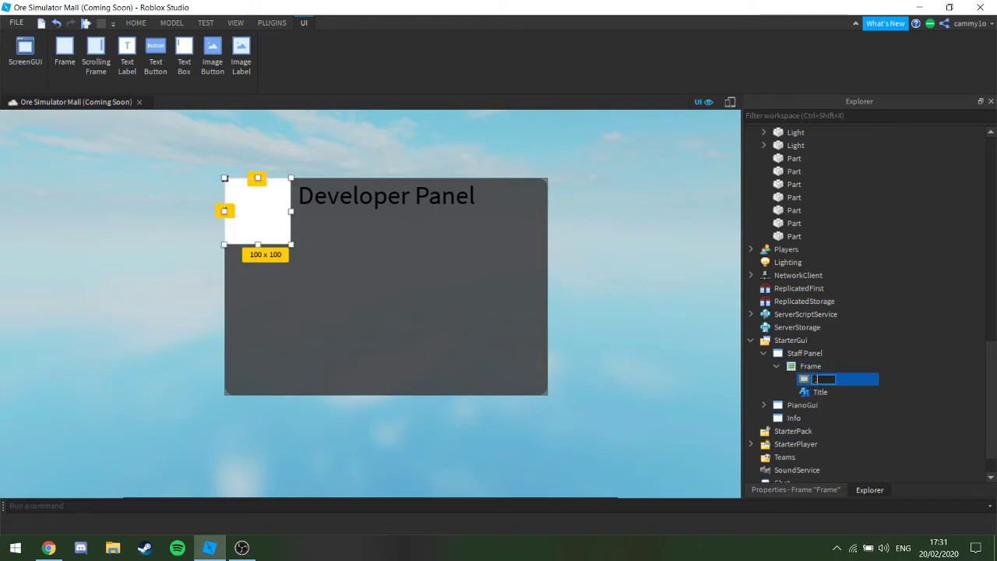
text(Line)
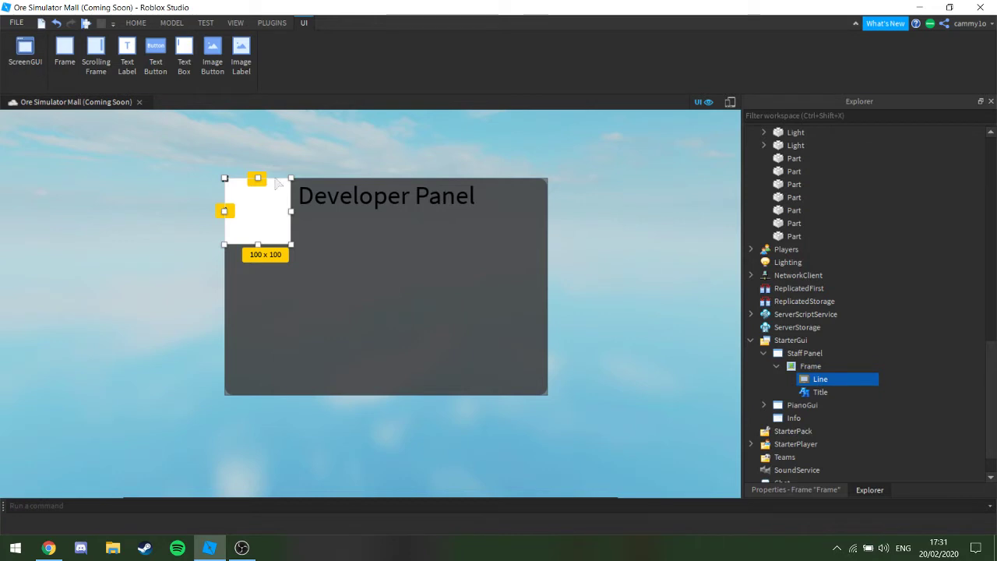
drag(258, 178, 550, 220)
Set the Line divider's BackgroundColor3 to black and deselect it
click(795, 489)
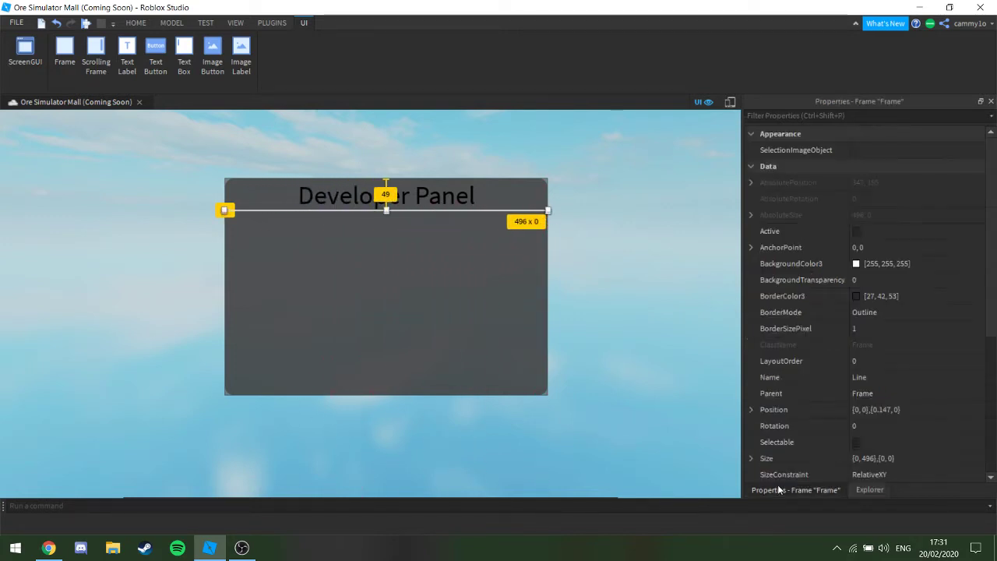
click(856, 263)
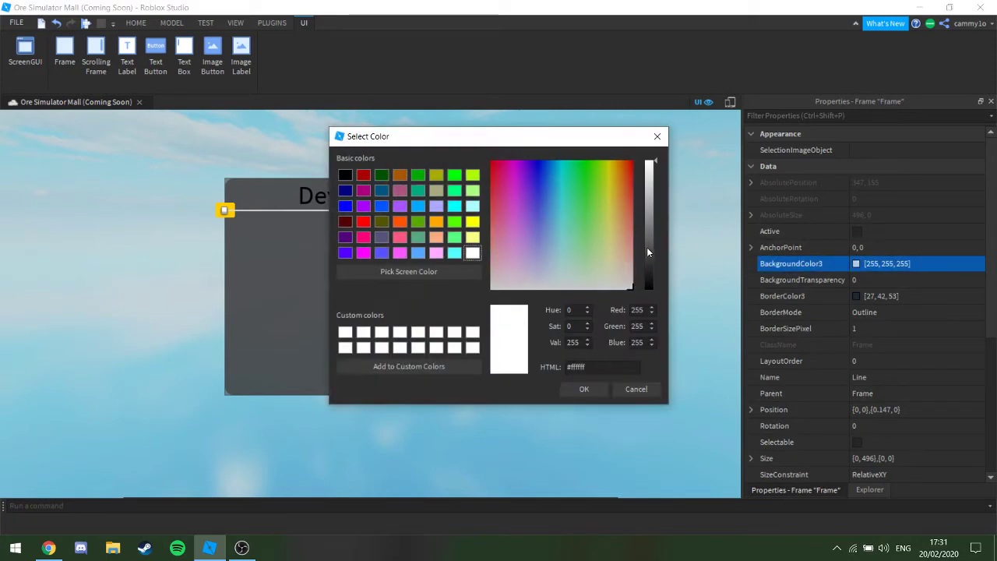
drag(646, 247, 649, 373)
click(584, 388)
scroll(880, 345, down, 3)
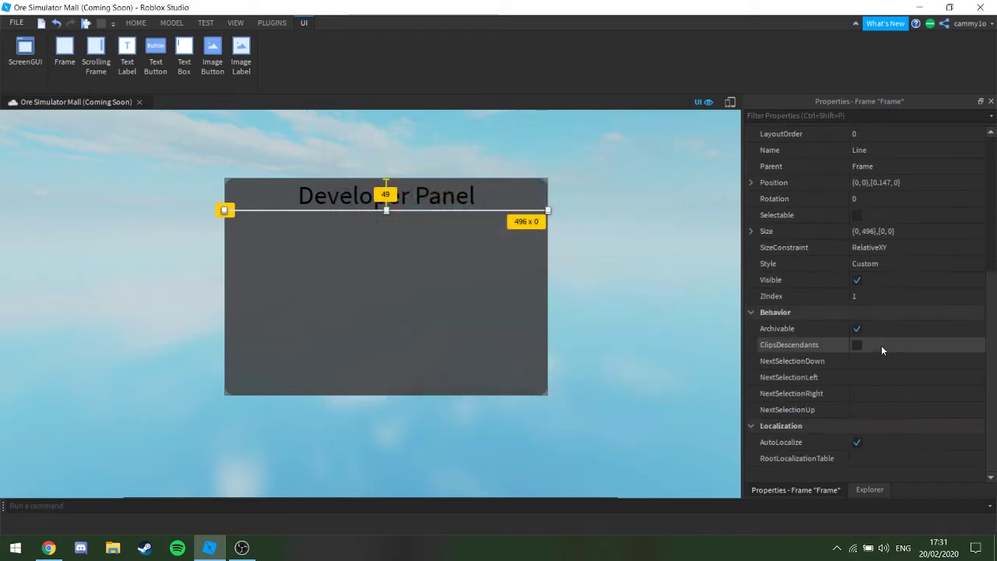
scroll(880, 346, up, 3)
click(677, 275)
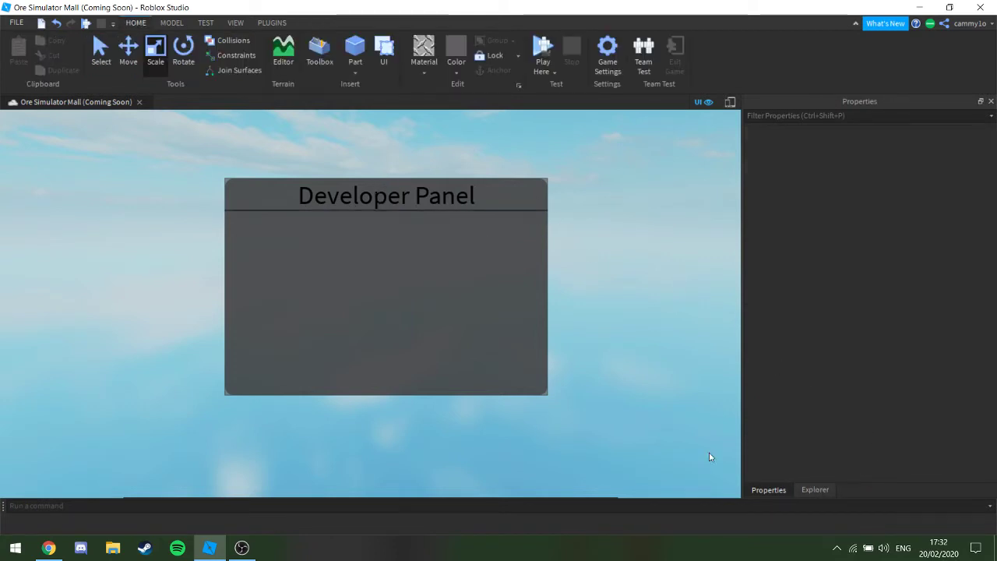
Add a text button inside the panel Frame, place it below the divider line, and shrink it to about 132 x 37
click(818, 490)
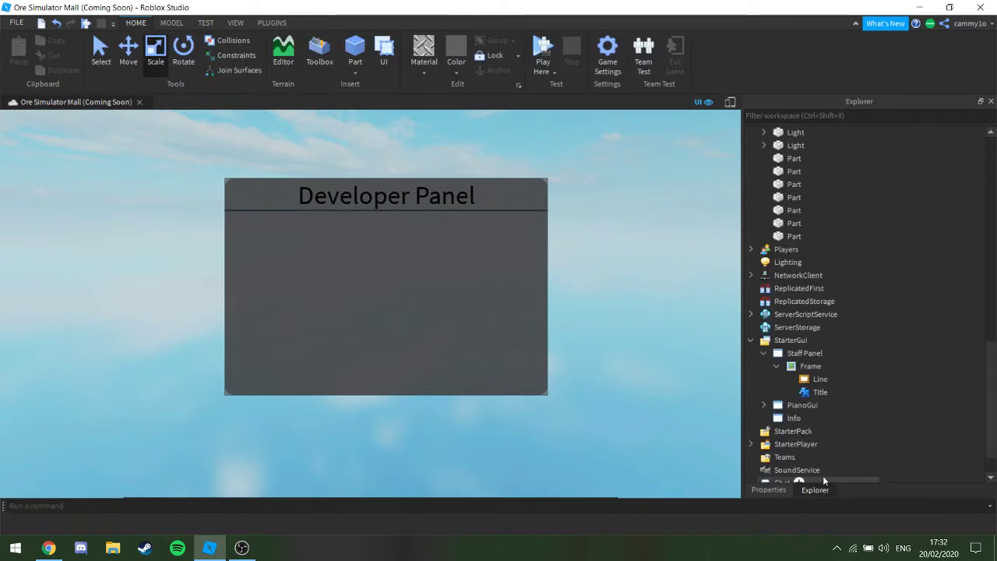
click(816, 380)
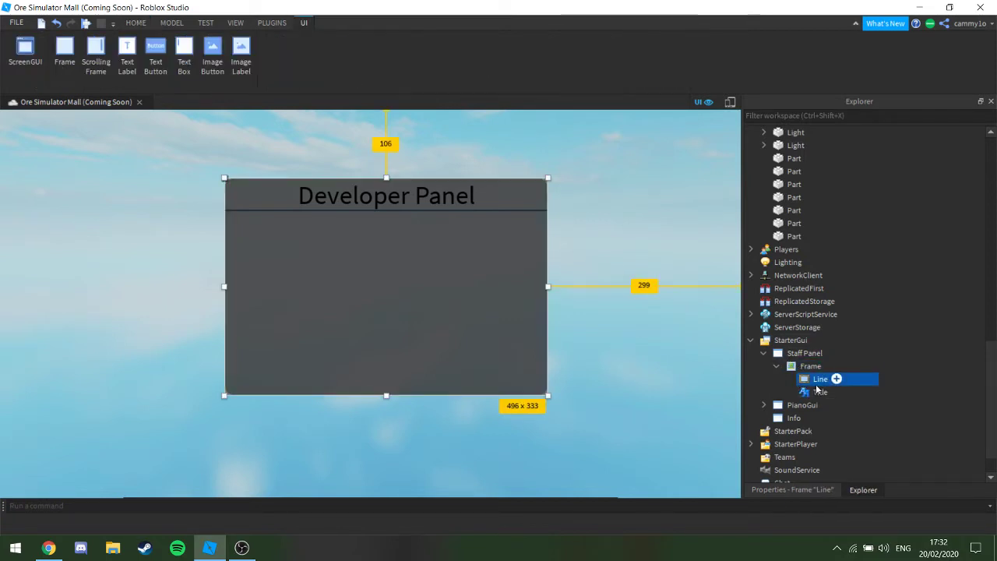
click(155, 53)
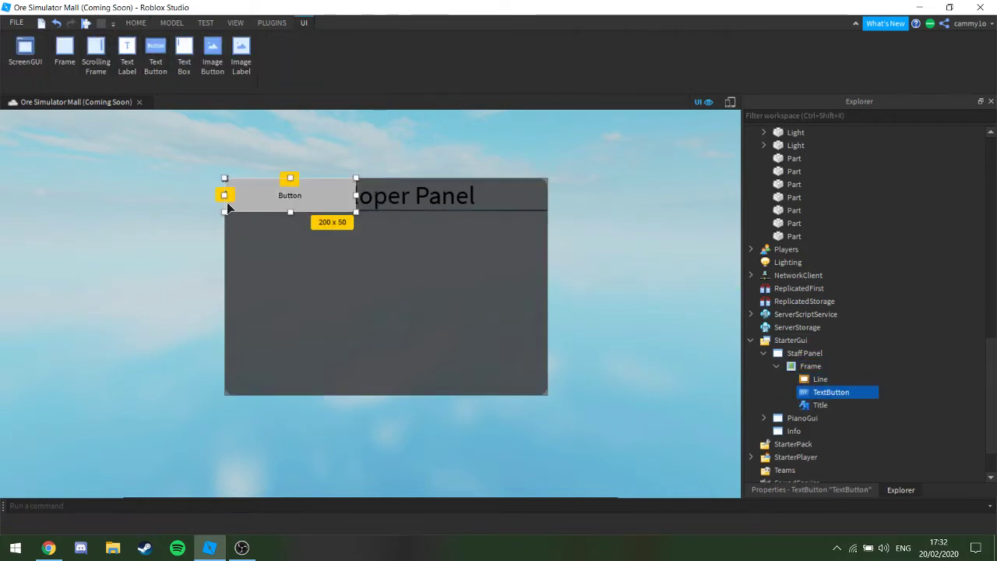
mouse_move(304, 234)
mouse_down()
mouse_move(304, 247)
mouse_move(317, 201)
mouse_move(293, 228)
mouse_move(301, 219)
mouse_up()
click(831, 392)
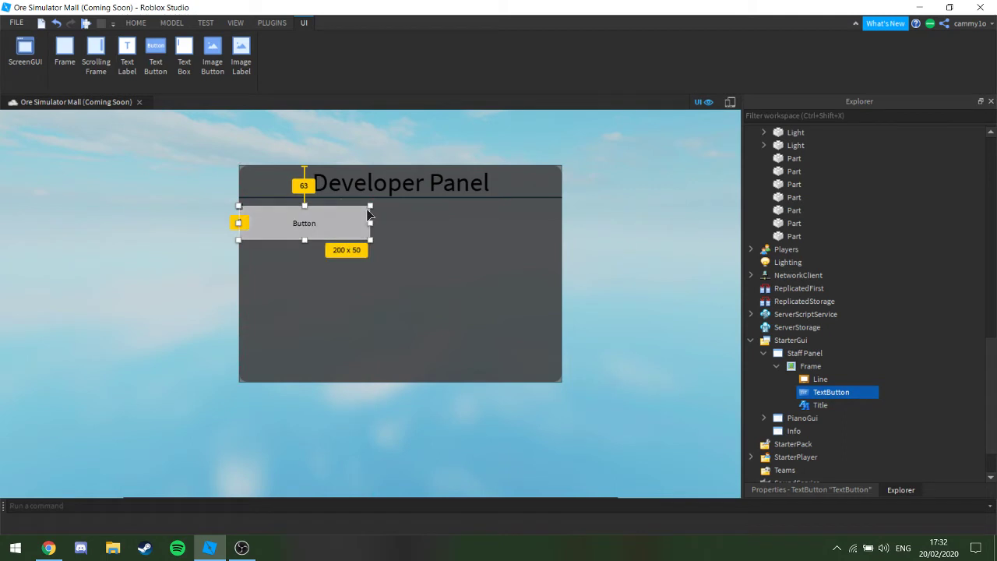
drag(370, 205, 327, 214)
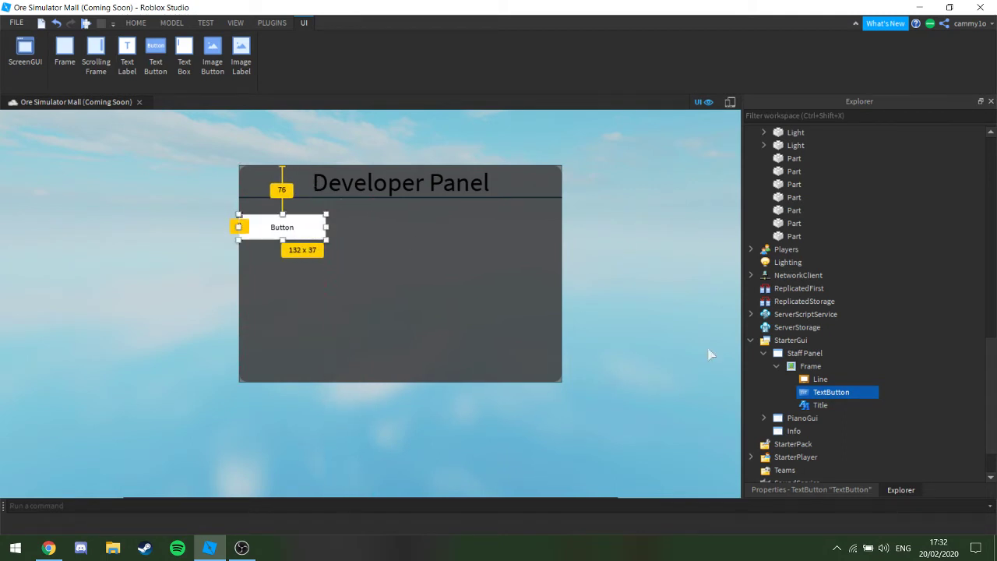
Round the text button's corners with the Roundify plugin at size 12 and close the plugin window
click(272, 23)
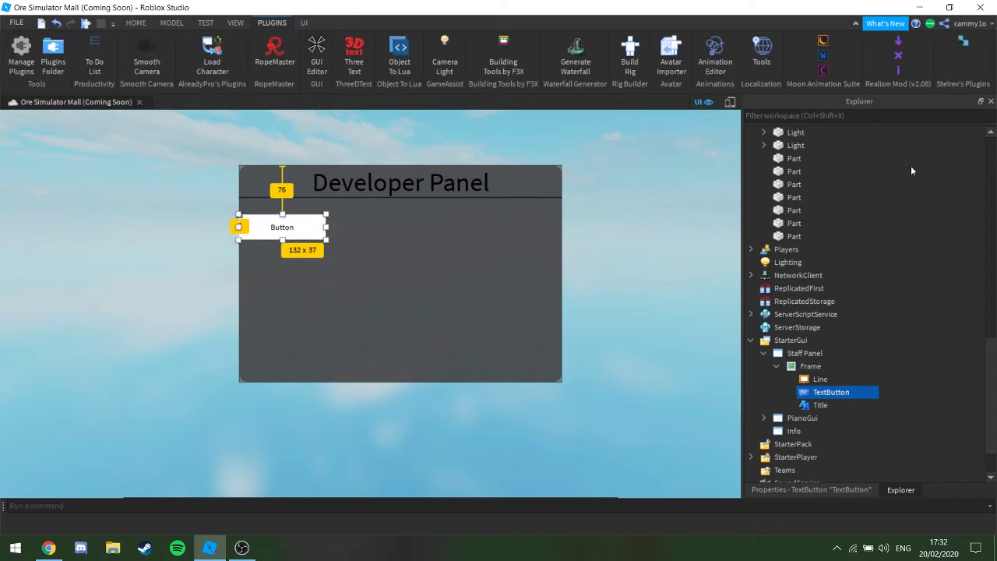
click(963, 47)
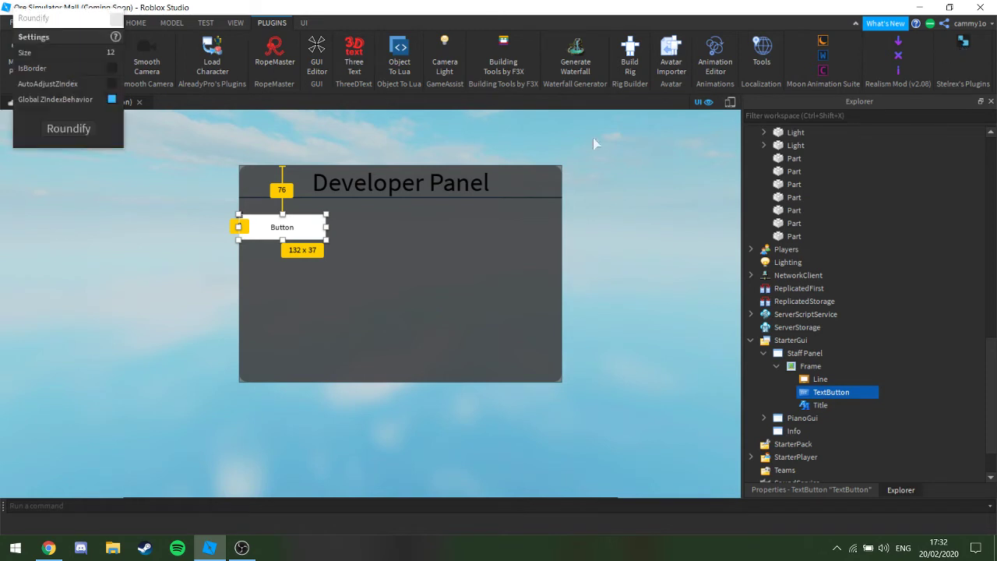
click(44, 123)
click(116, 20)
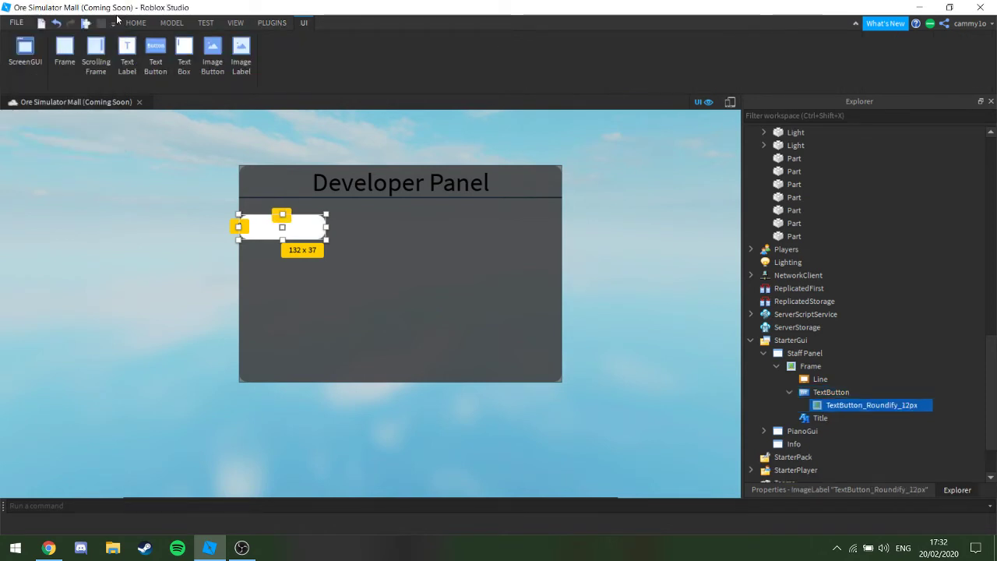
Try moving the button's rounded image into ReplicatedStorage, and return it to the TextButton
key(ctrl+x)
click(750, 339)
click(804, 338)
key(ctrl+shift+v)
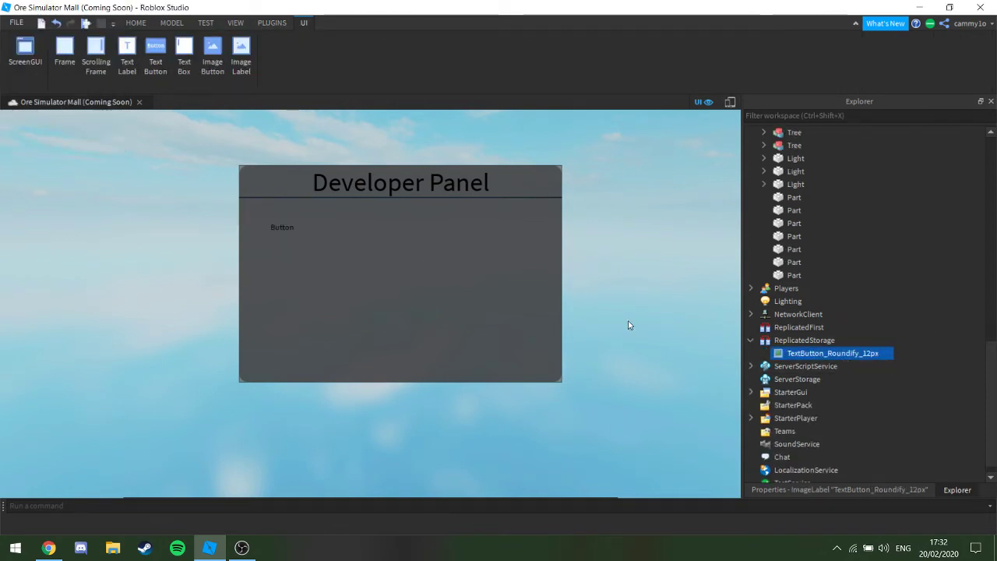
drag(831, 354, 840, 417)
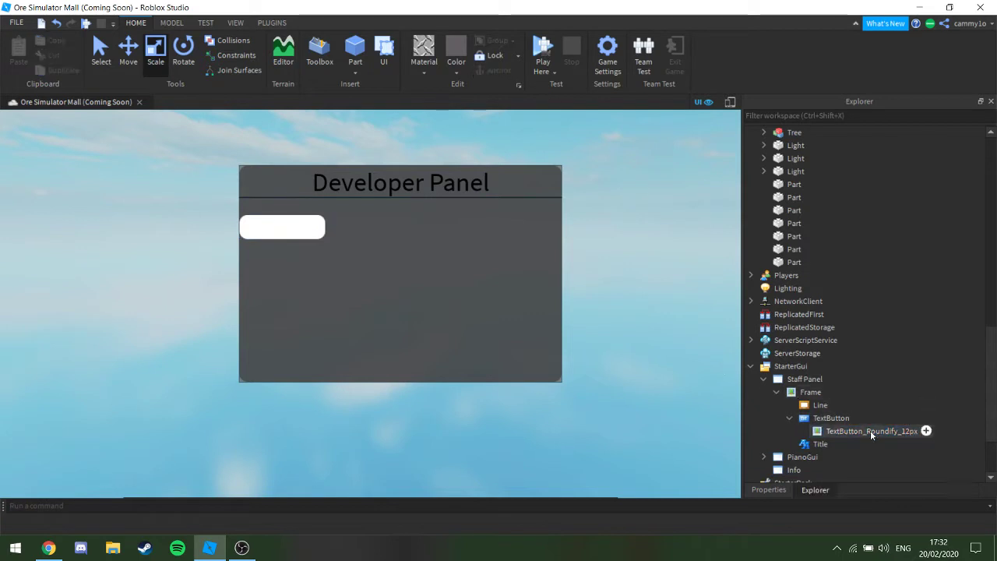
Try BackgroundTransparency values of 0.5 and 0.7 on the button's rounded image, and restore it to 1
click(835, 420)
click(827, 432)
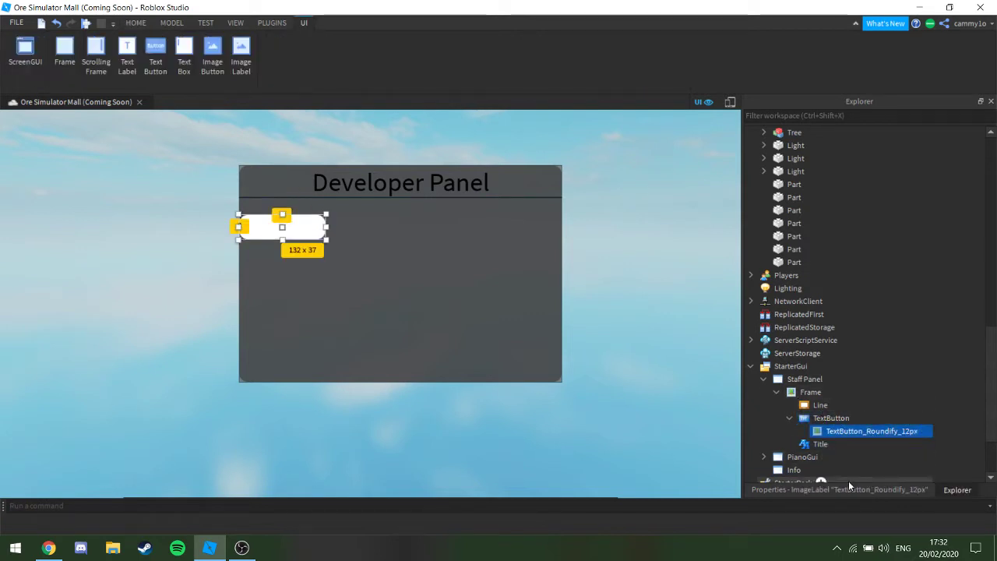
click(852, 490)
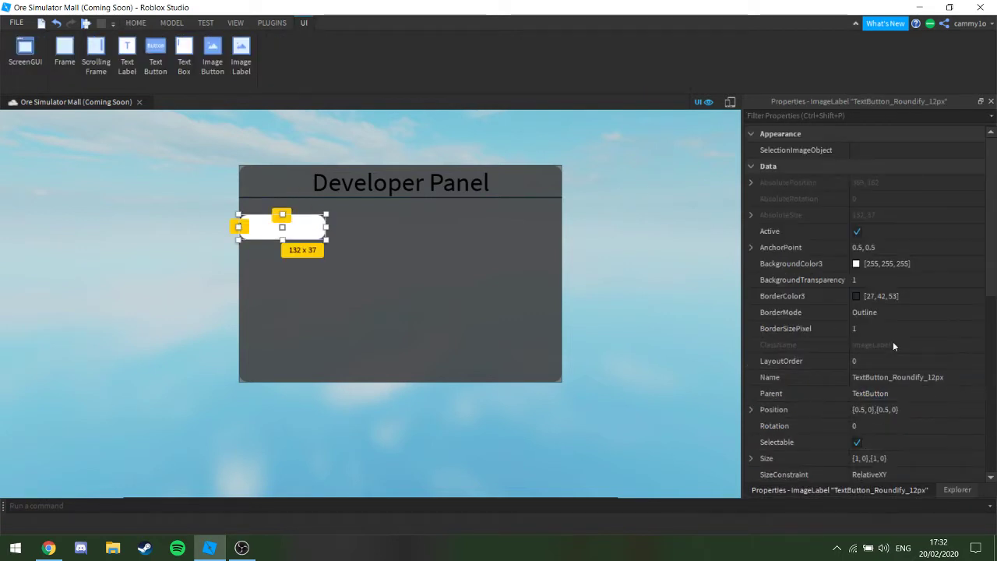
click(883, 282)
text(0.5)
key(Tab)
click(948, 283)
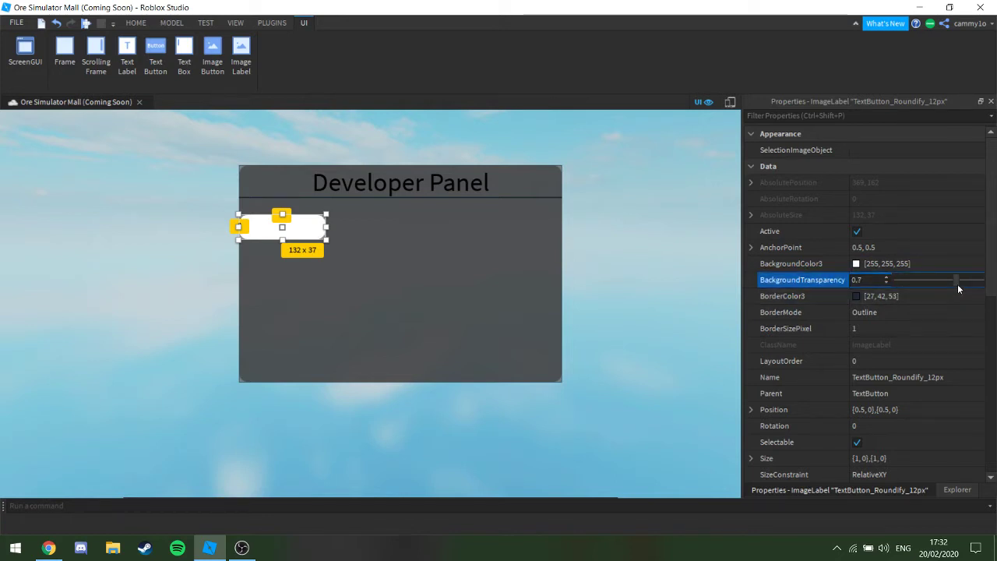
drag(957, 281, 938, 278)
text(1)
Set the ImageColor3 of the button's rounded image to blue
scroll(899, 382, down, 8)
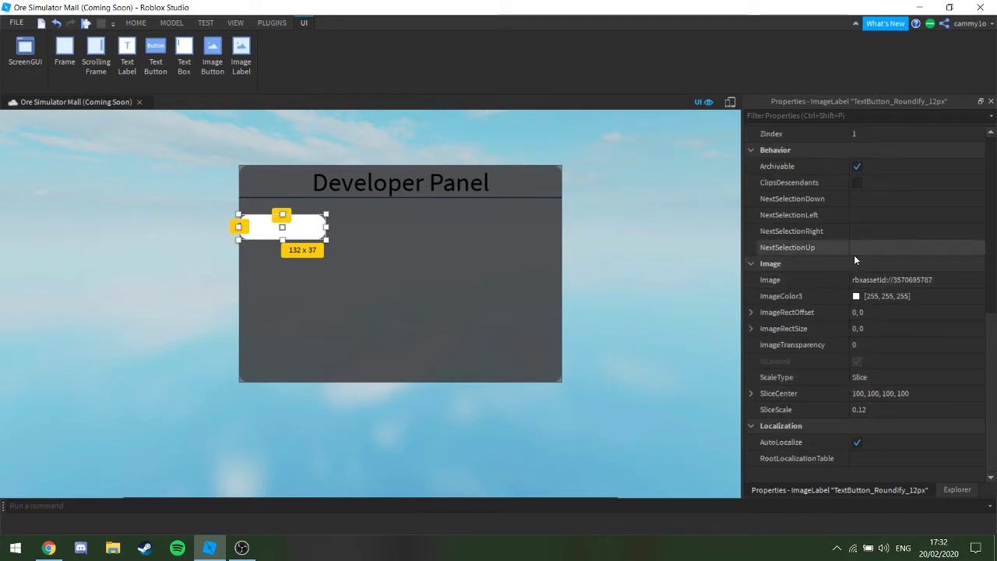
click(855, 296)
drag(546, 234, 546, 193)
click(598, 389)
Examine the TextButton's properties for a setting that affects its hidden label text
click(957, 489)
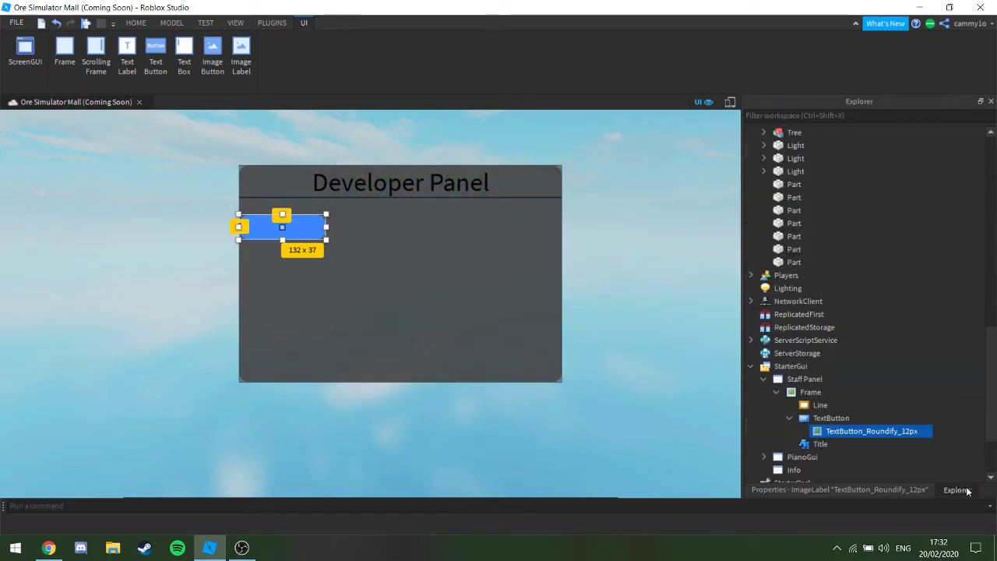
click(832, 418)
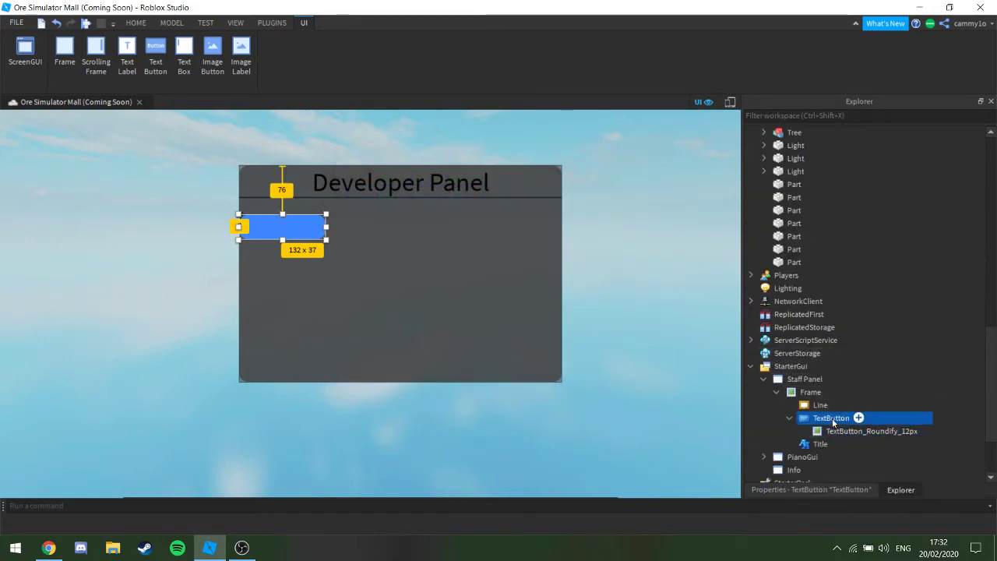
click(846, 489)
scroll(916, 295, down, 3)
scroll(915, 295, up, 10)
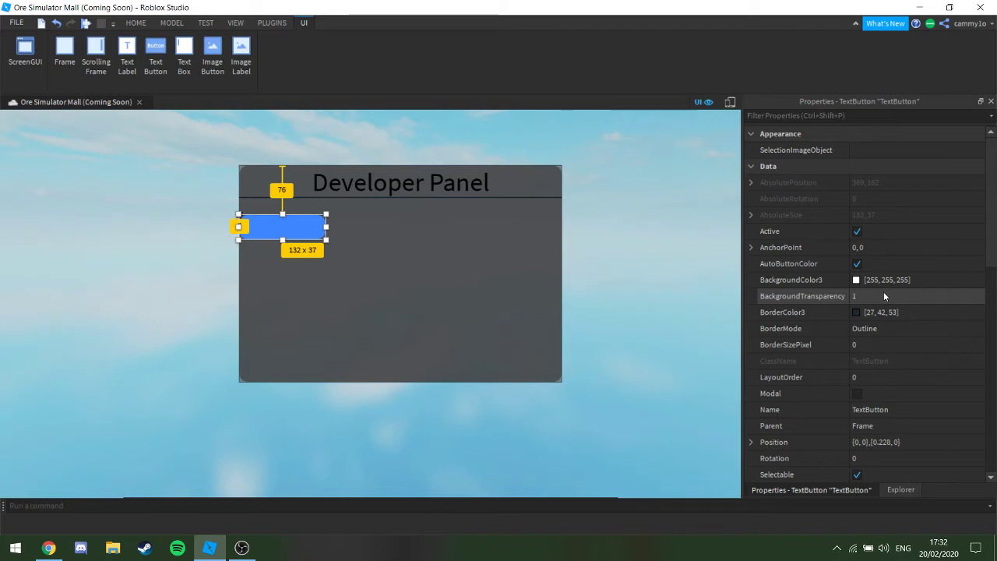
click(884, 393)
scroll(883, 391, down, 2)
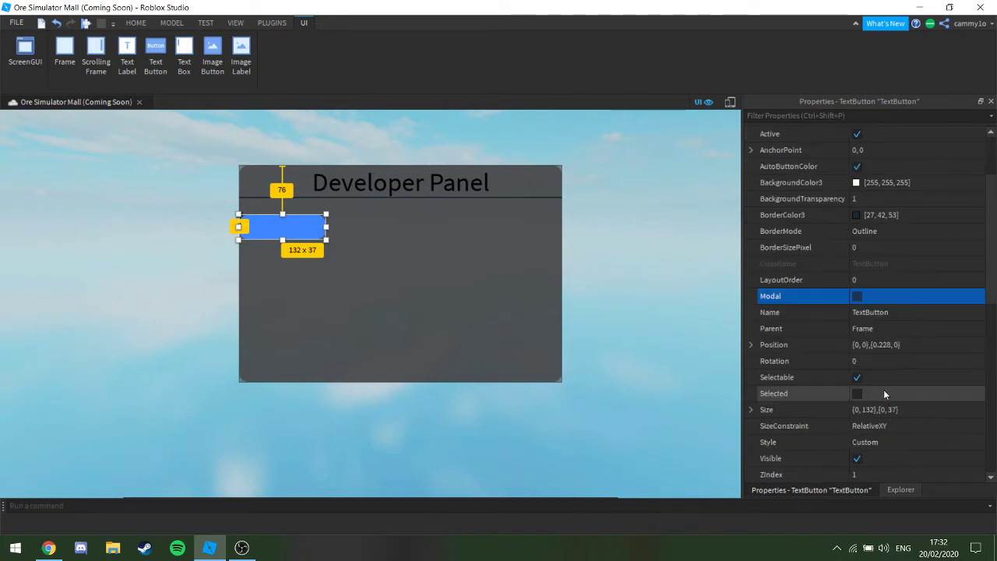
Try toggling the TextButton's Selectable and Visible options off and back on
click(876, 397)
click(874, 381)
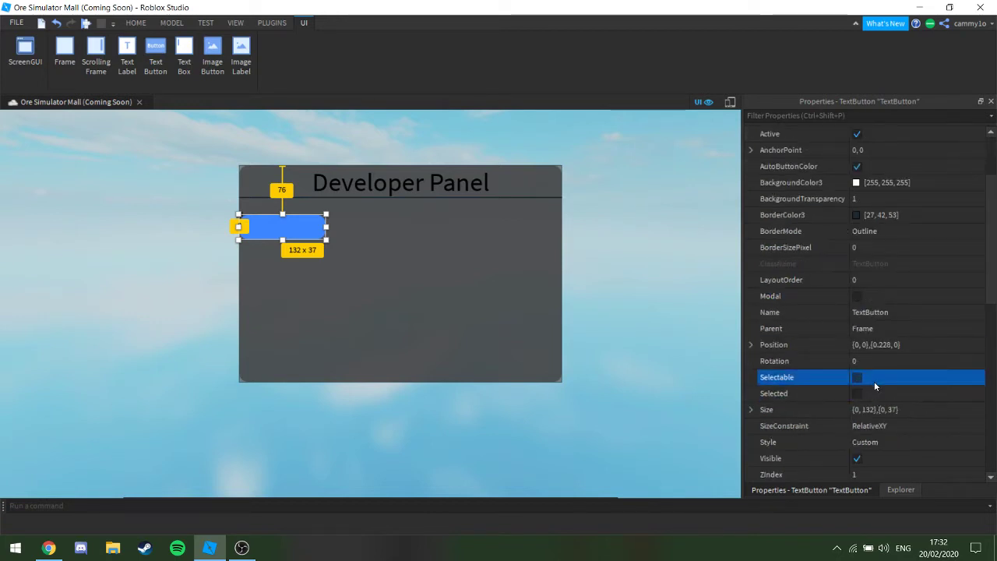
scroll(871, 391, down, 5)
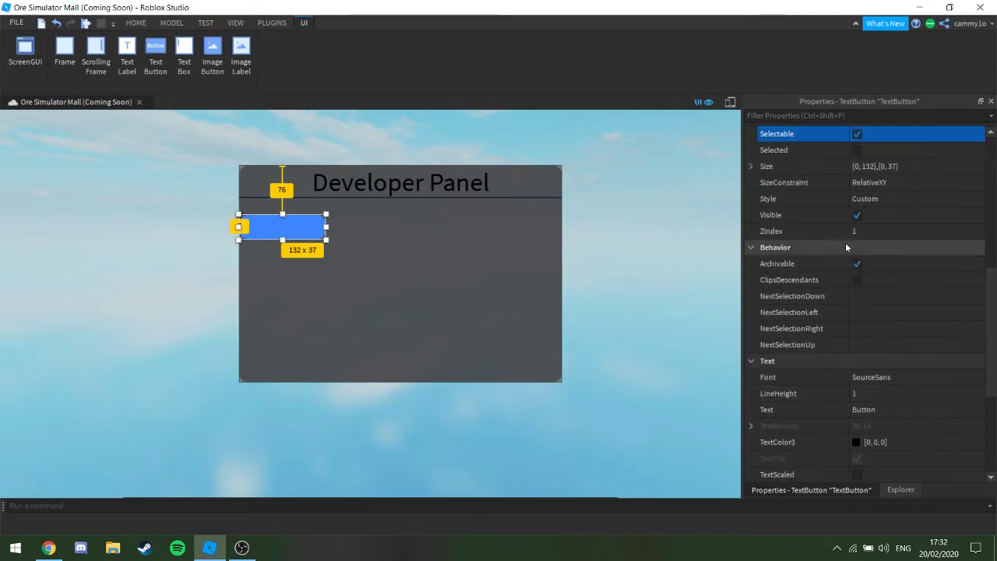
click(863, 215)
click(863, 214)
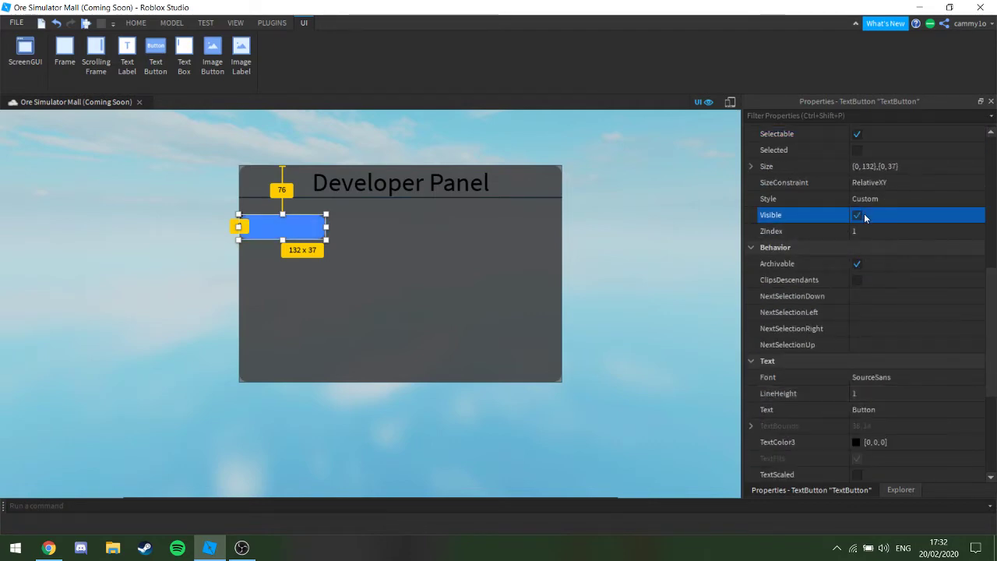
click(870, 262)
scroll(870, 263, down, 4)
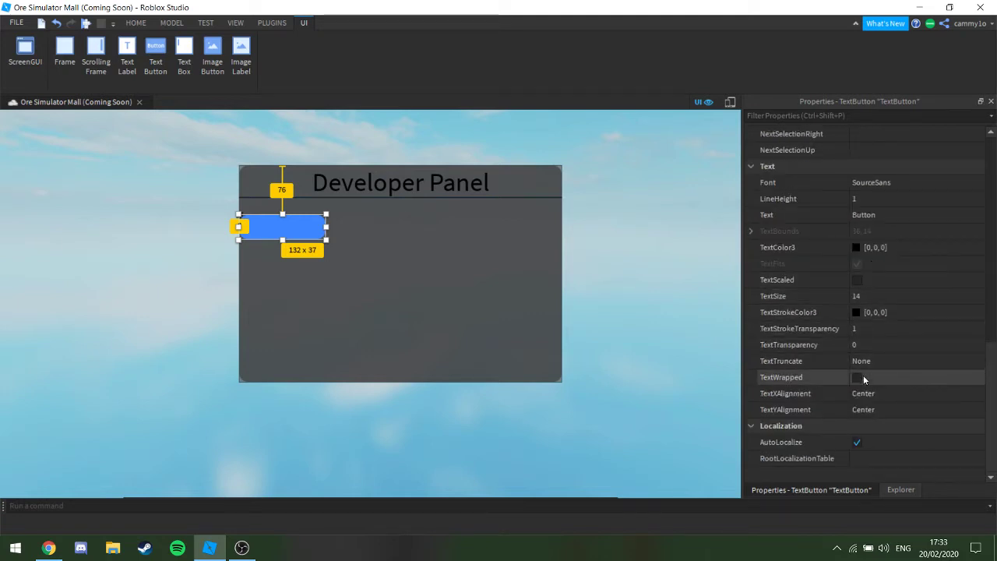
Try toggling the TextButton's TextWrapped and AutoLocalize options, and restore both to their original settings
click(863, 376)
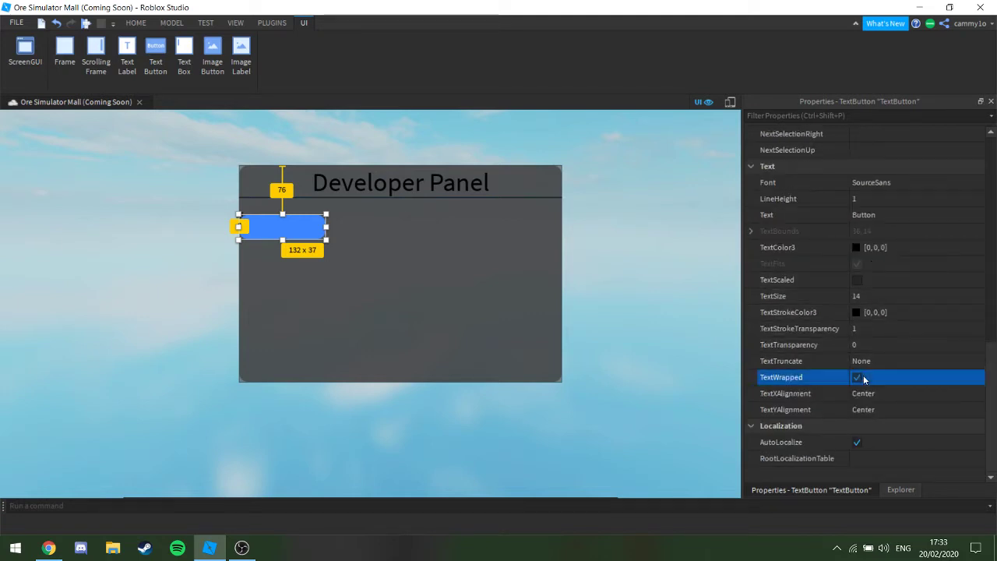
click(900, 489)
click(813, 489)
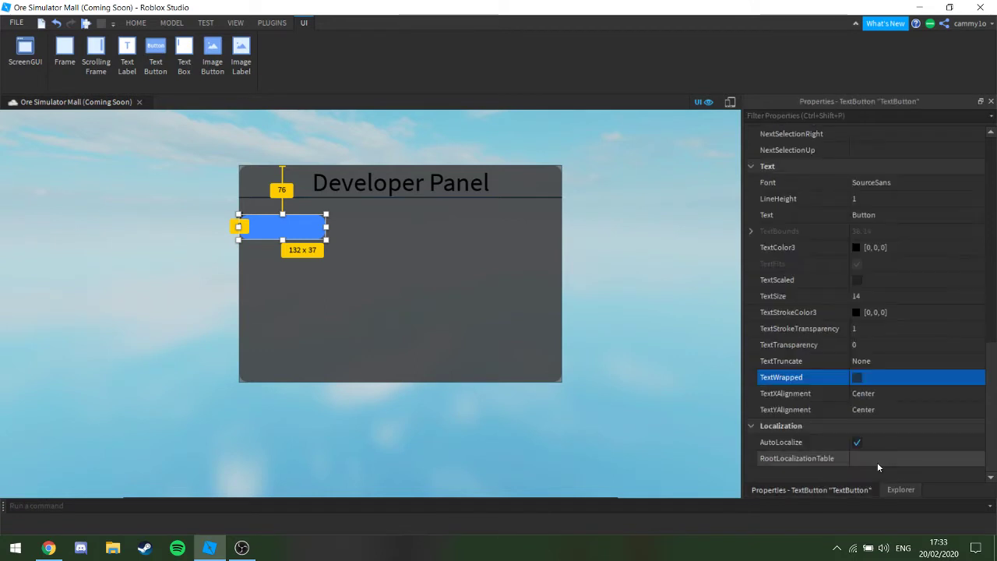
click(860, 443)
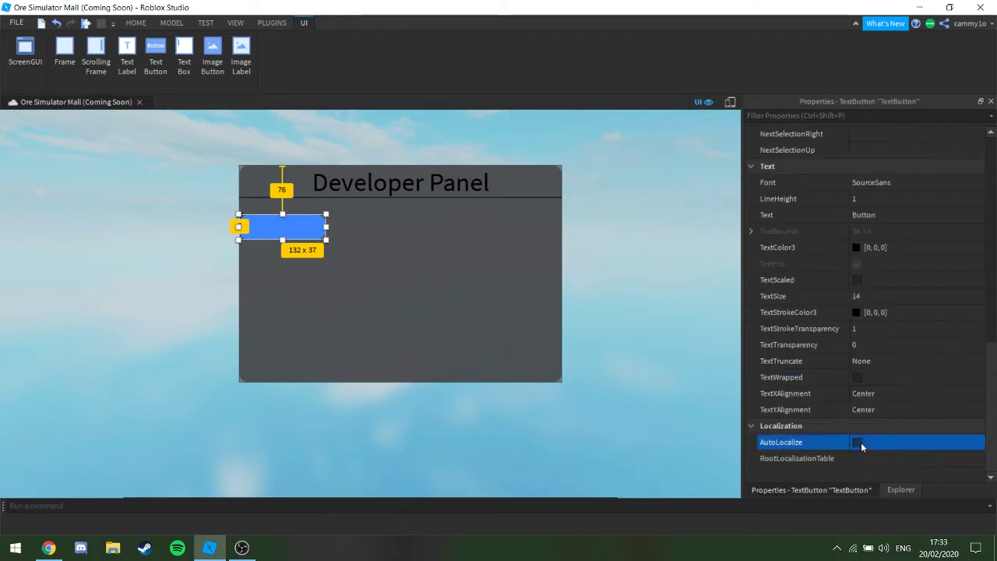
click(765, 459)
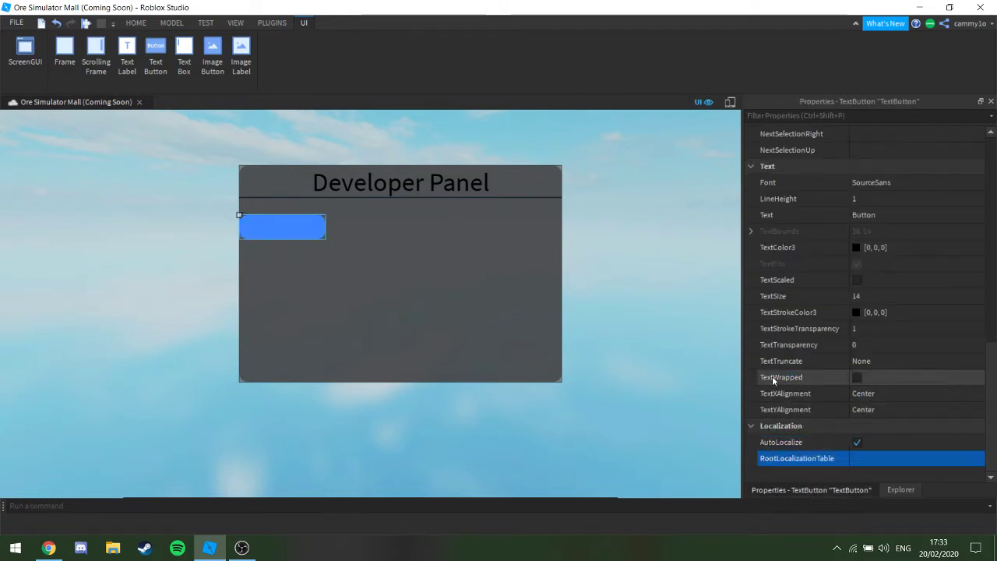
Examine the TextButton's TextBounds and AnchorPoint properties for the cause of the hidden label
click(750, 230)
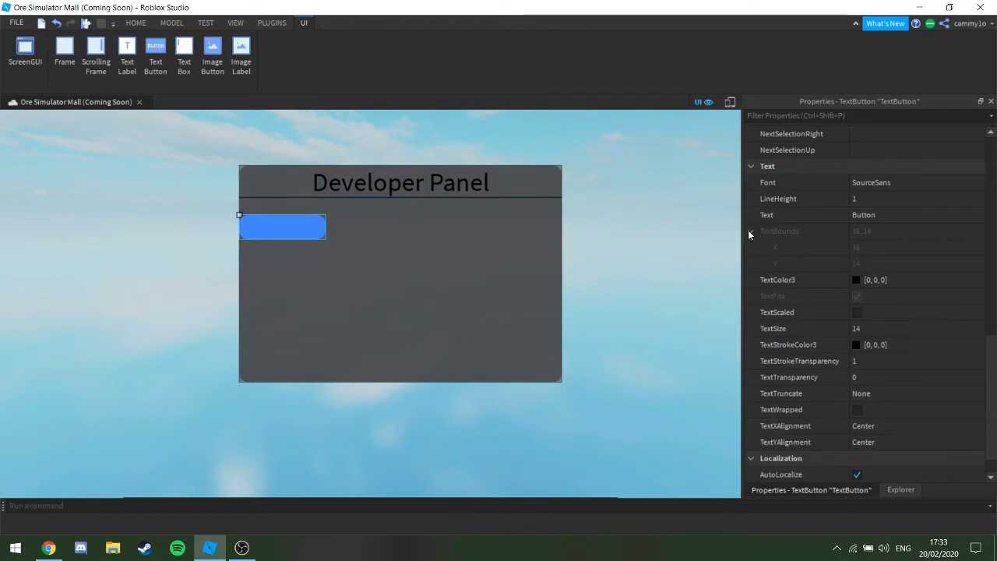
click(748, 231)
click(749, 170)
scroll(779, 280, up, 5)
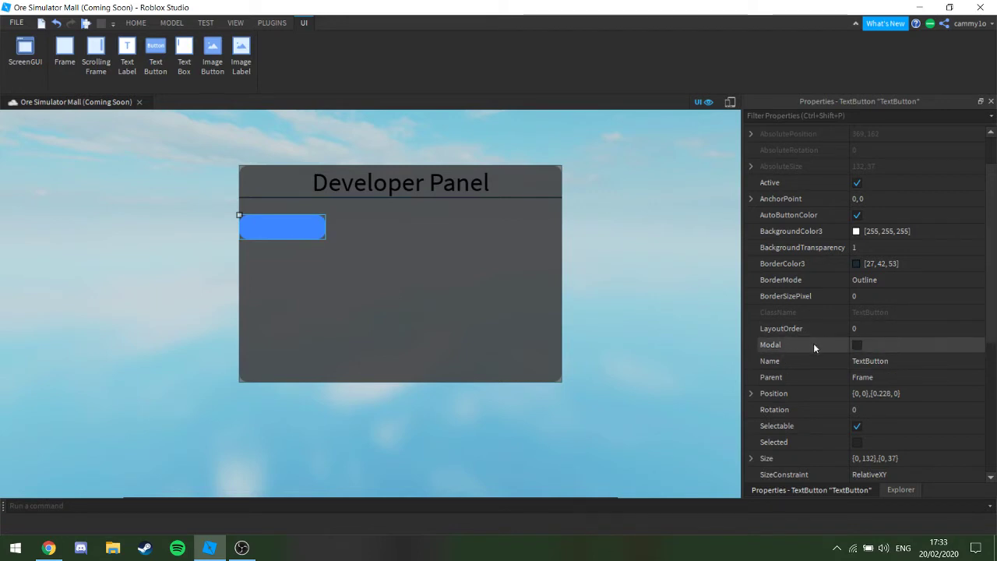
scroll(799, 330, up, 3)
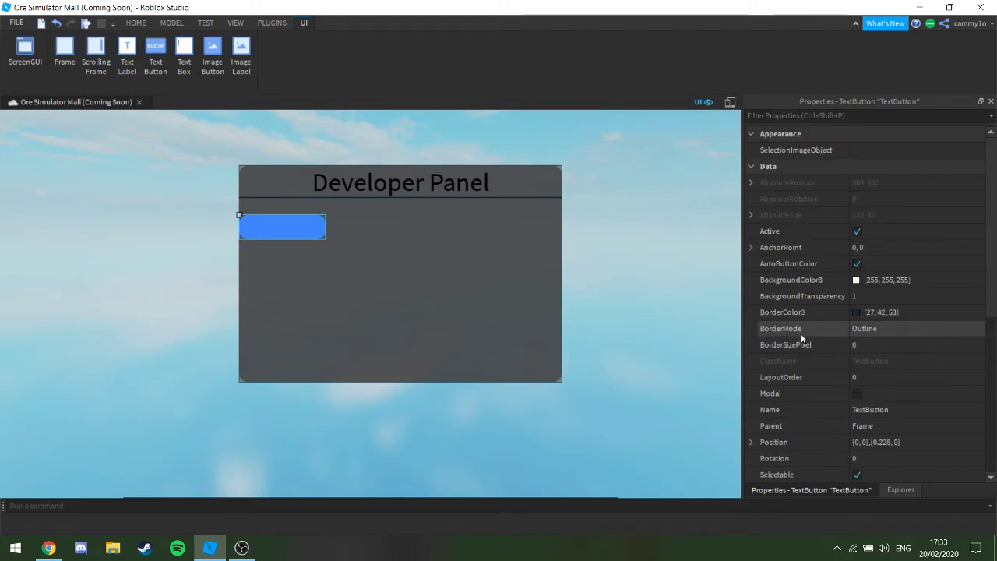
click(752, 245)
click(746, 244)
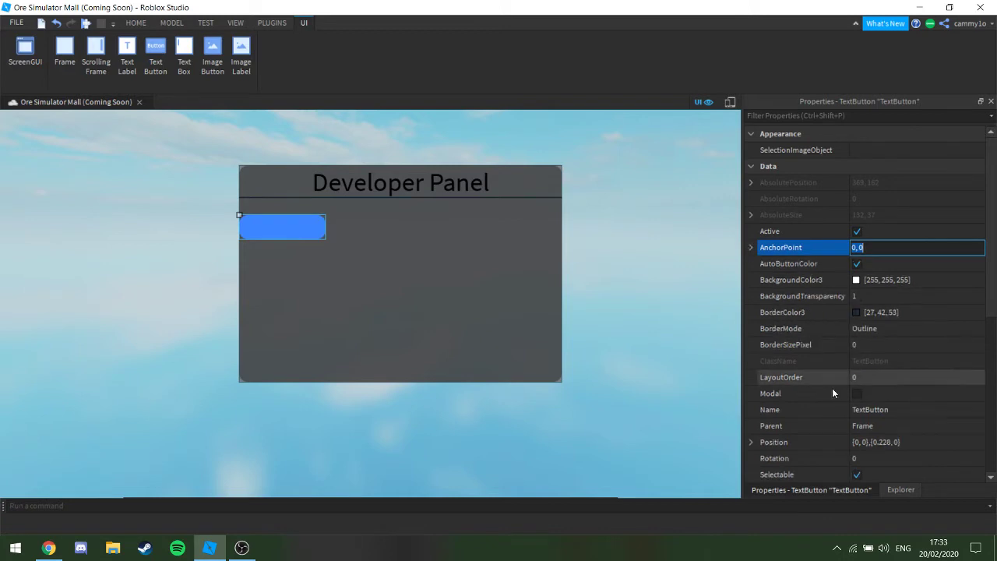
Try deleting the TextButton_Roundify_12px image from the TextButton
click(890, 486)
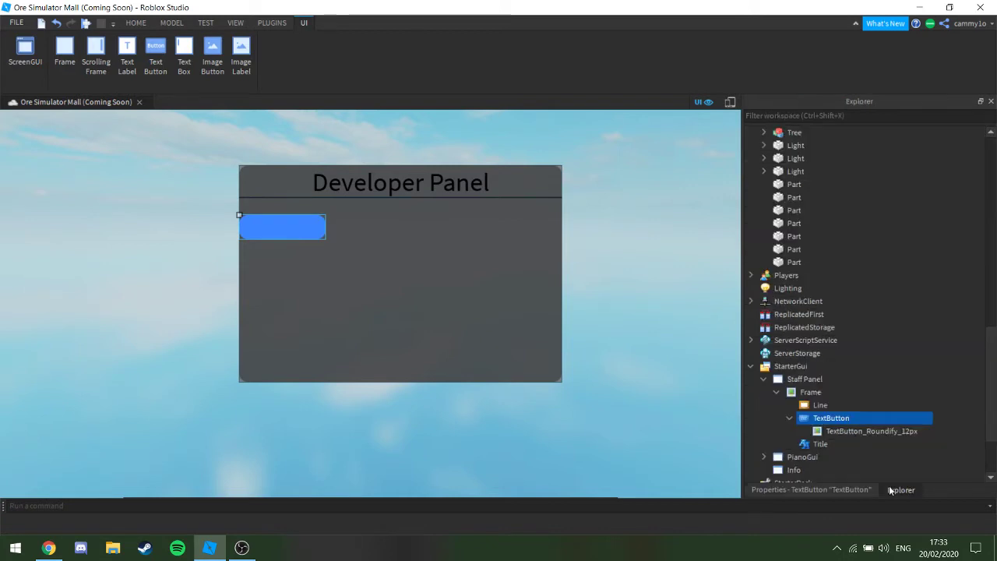
click(826, 405)
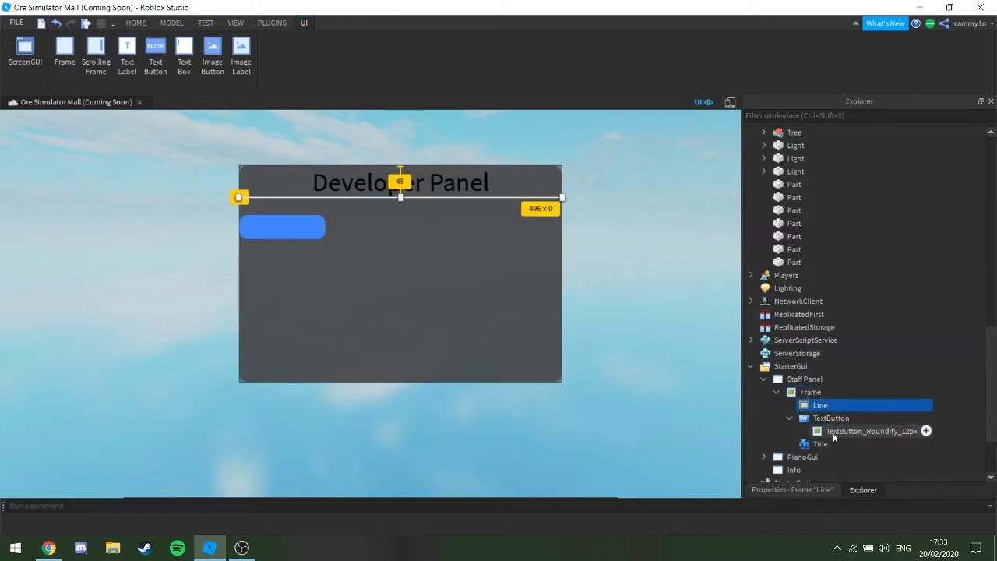
click(830, 431)
key(XF86AudioPlay)
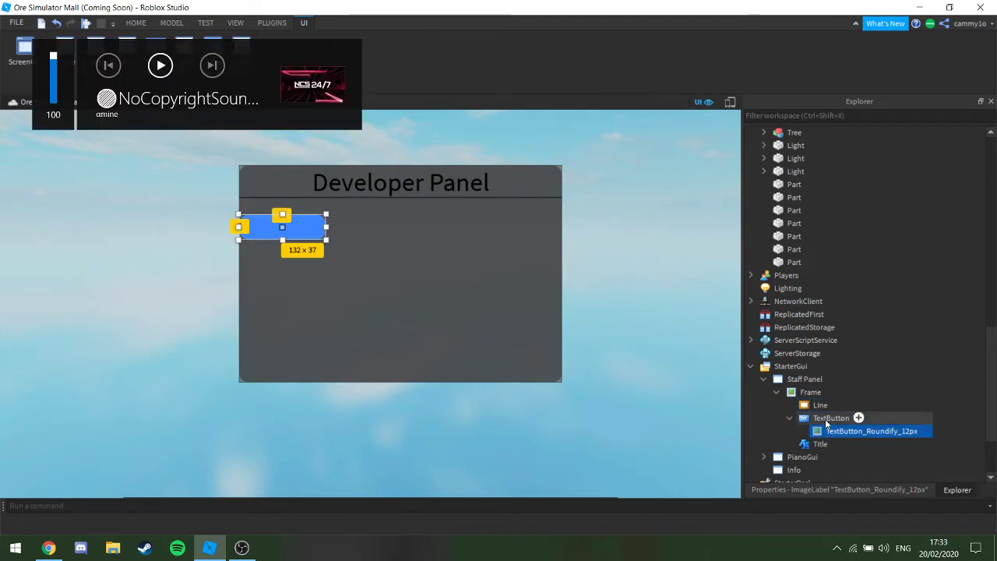
key(Delete)
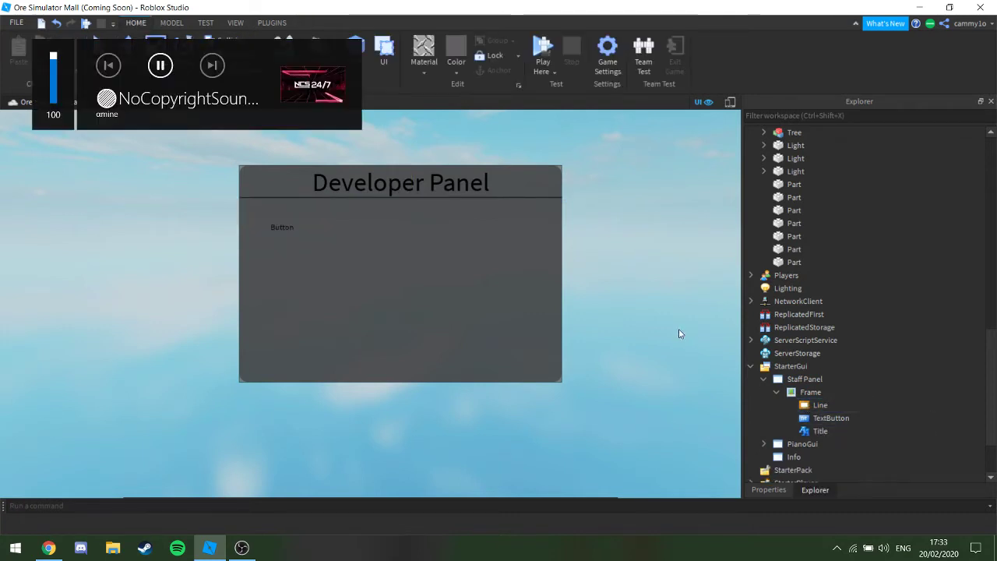
click(822, 418)
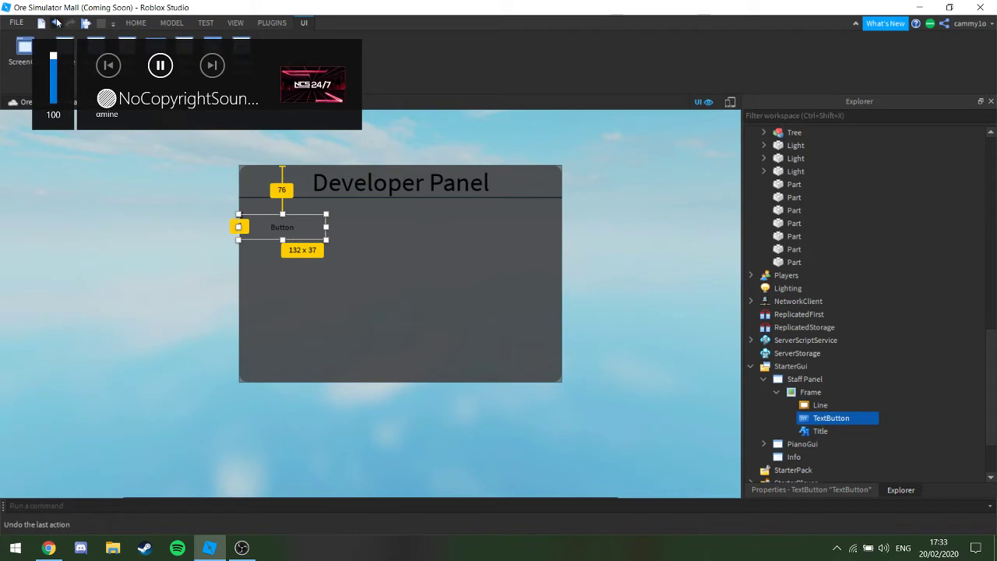
Undo the image deletion and the earlier rounding changes, back to the plain white TextButton
click(56, 23)
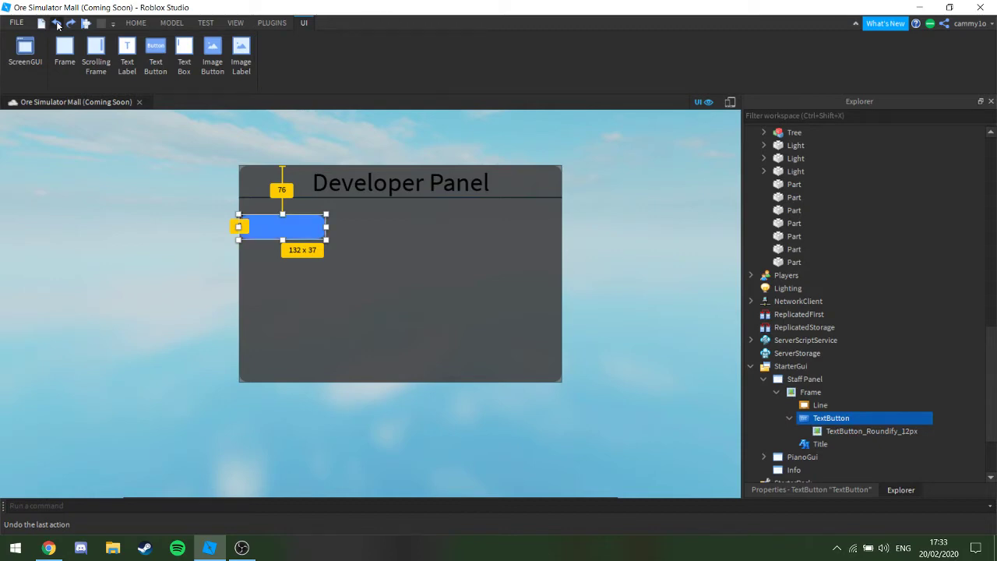
click(57, 24)
click(57, 24)
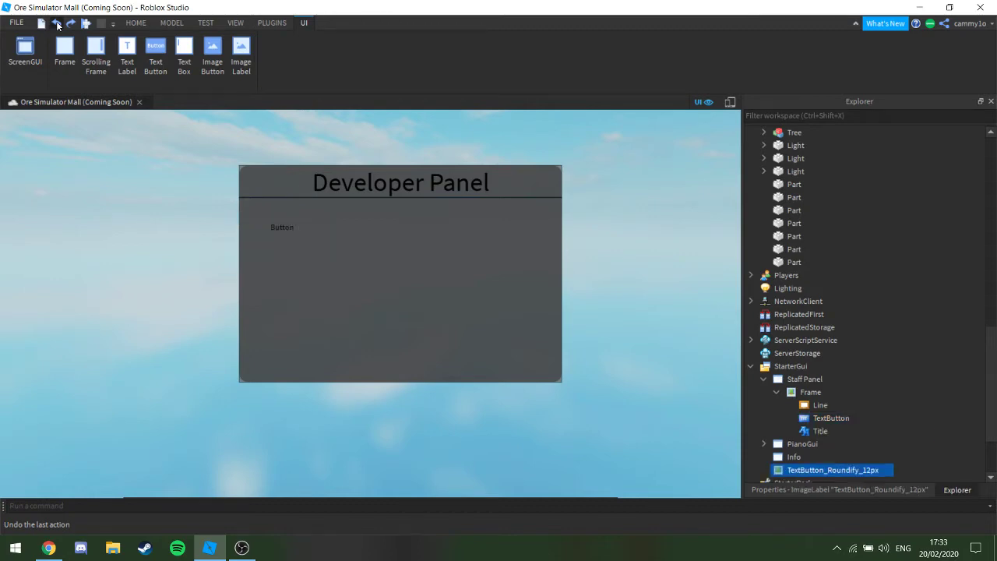
click(57, 24)
click(57, 24)
click(57, 24)
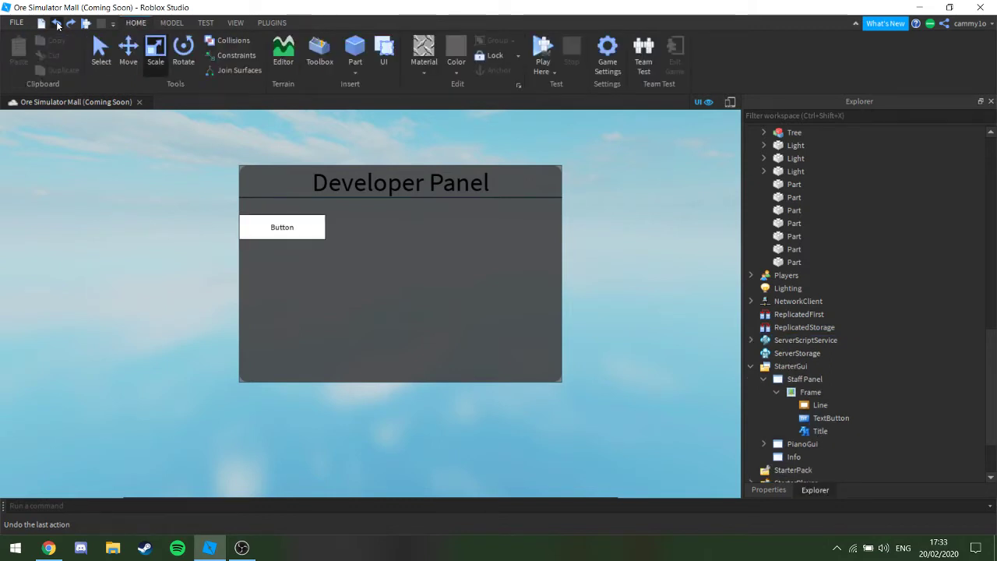
Try rounding the TextButton with Roundify at size 12, and undo the rounding
click(831, 417)
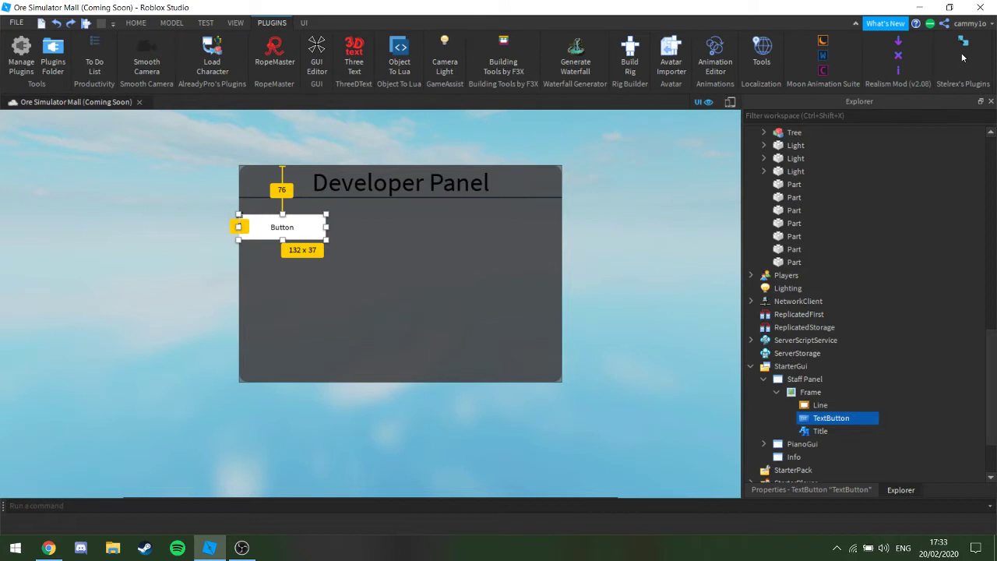
click(822, 71)
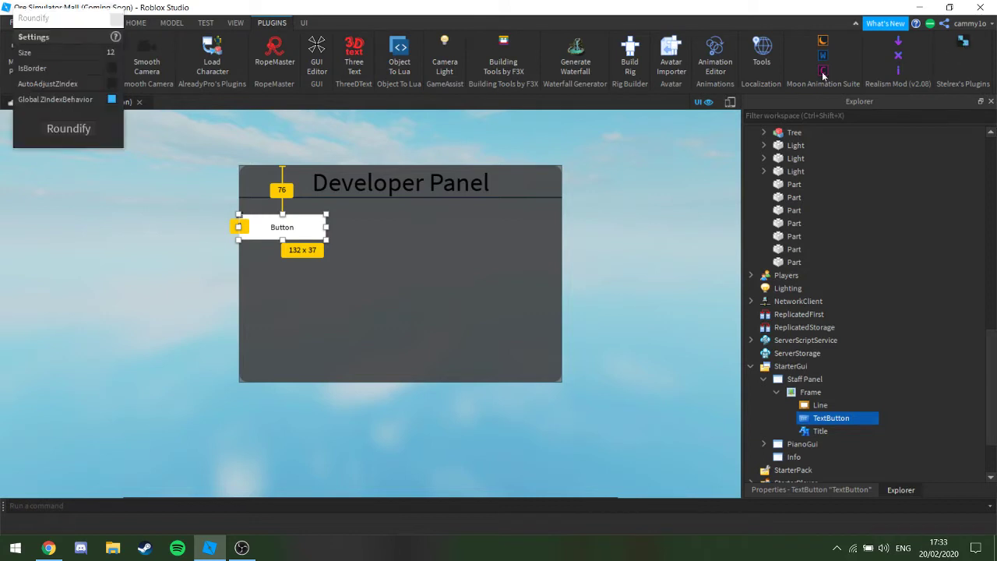
click(83, 129)
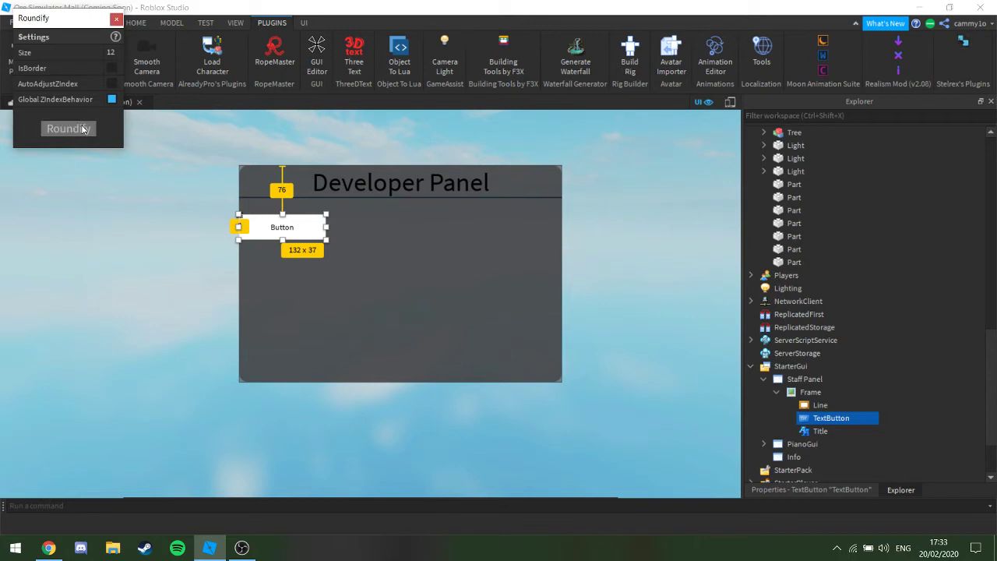
click(117, 18)
click(56, 23)
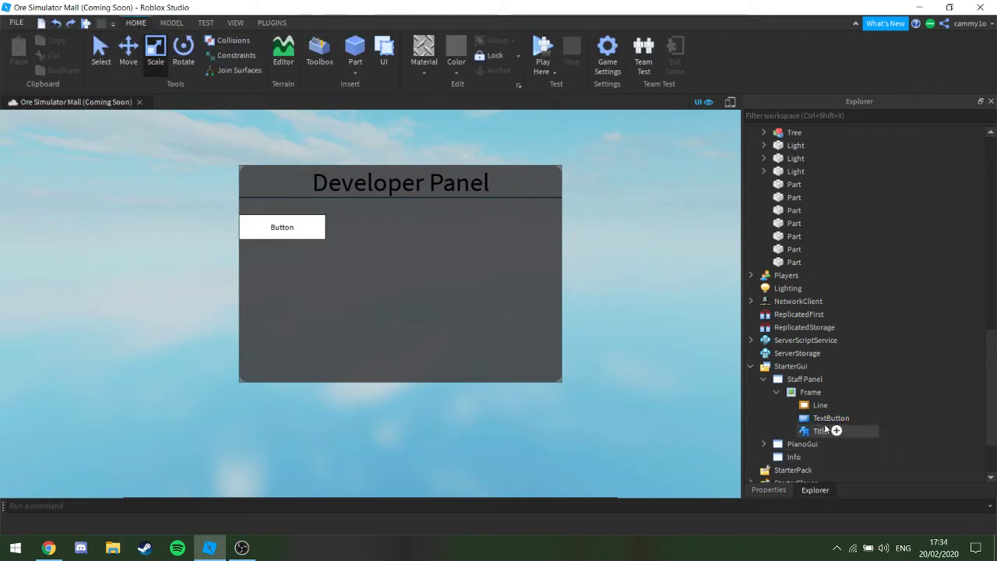
Set the TextButton's BackgroundColor3 to green [52, 149, 109]
click(829, 419)
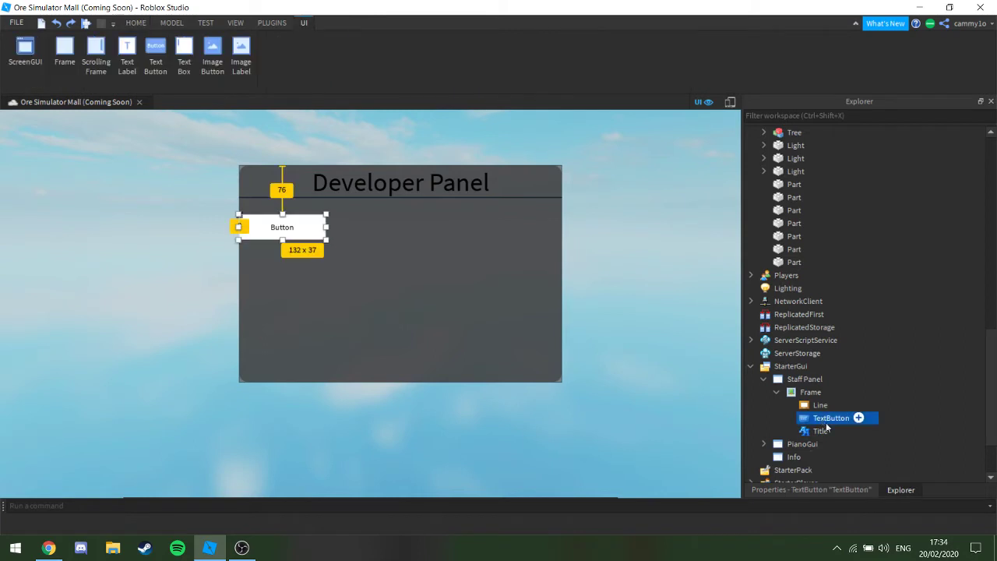
click(842, 491)
scroll(914, 402, down, 5)
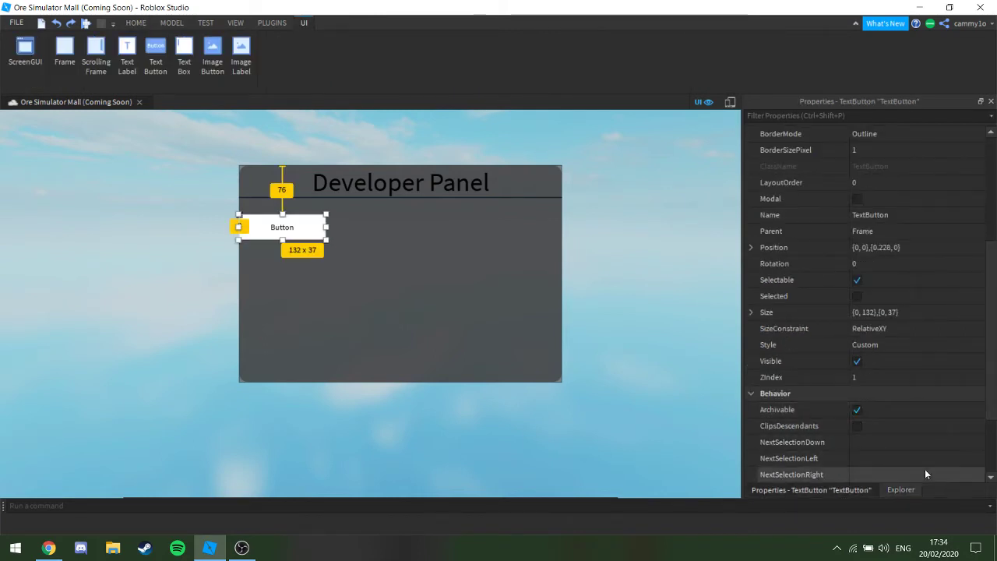
scroll(924, 473, up, 4)
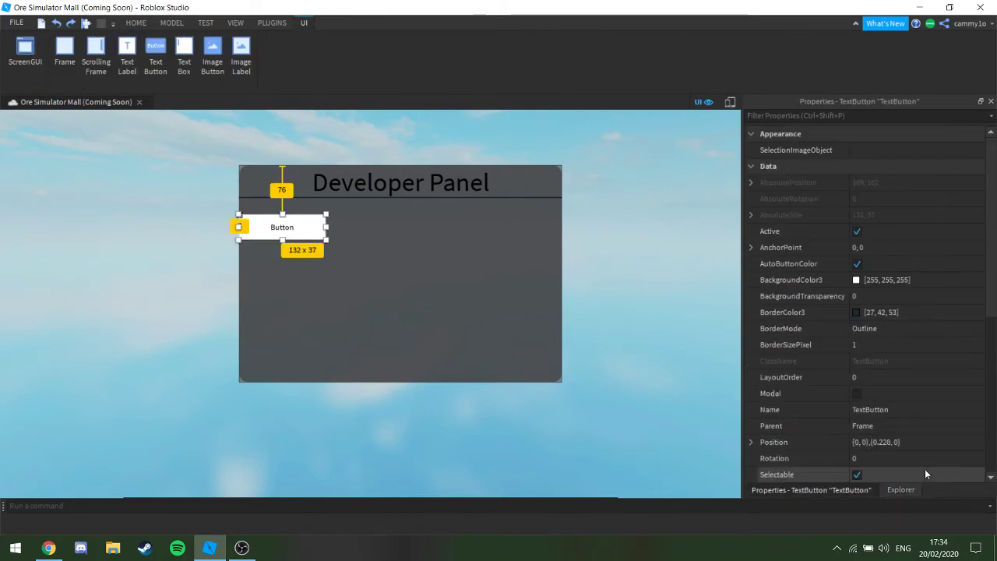
click(856, 280)
click(601, 204)
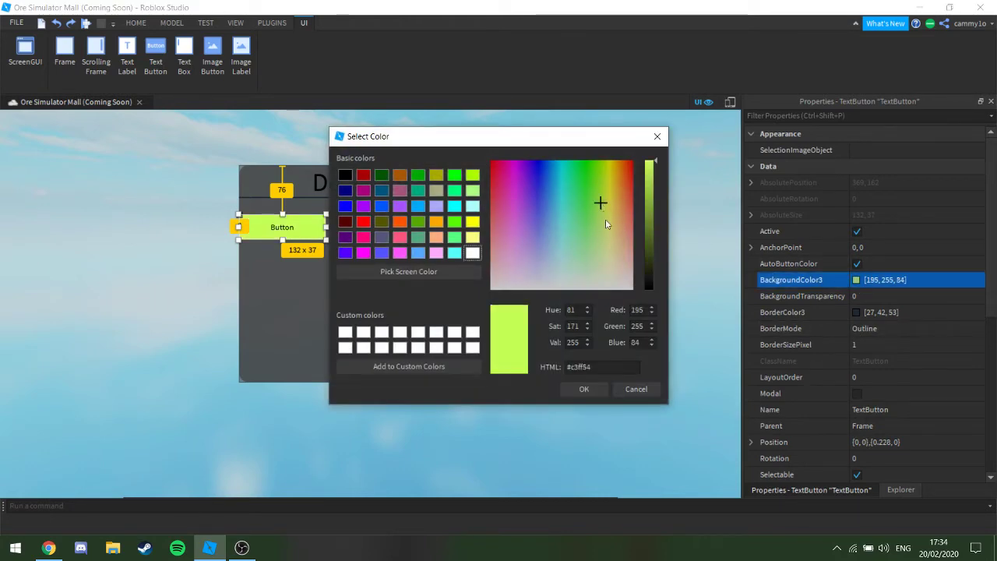
drag(605, 224, 568, 210)
click(647, 207)
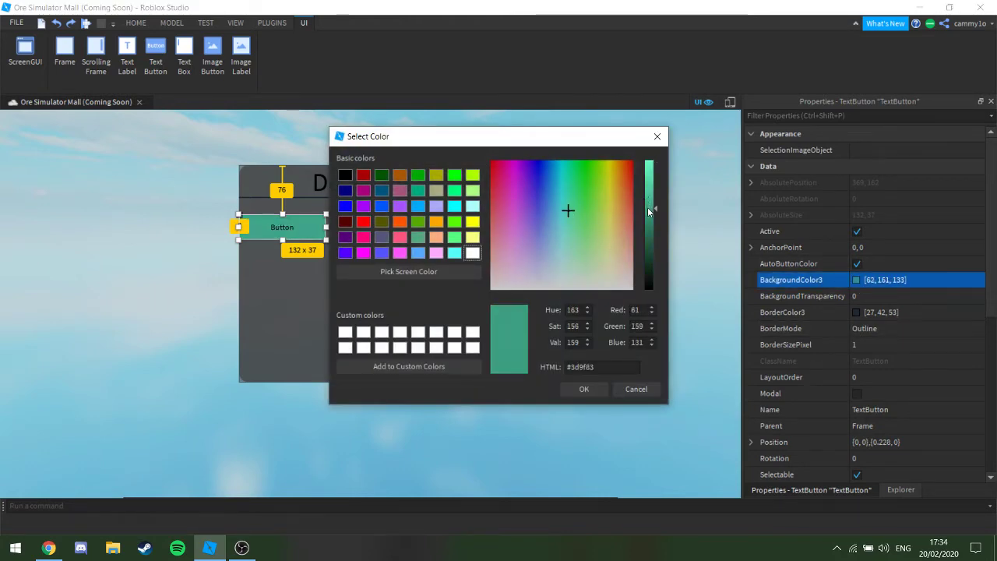
drag(647, 207, 647, 213)
click(565, 199)
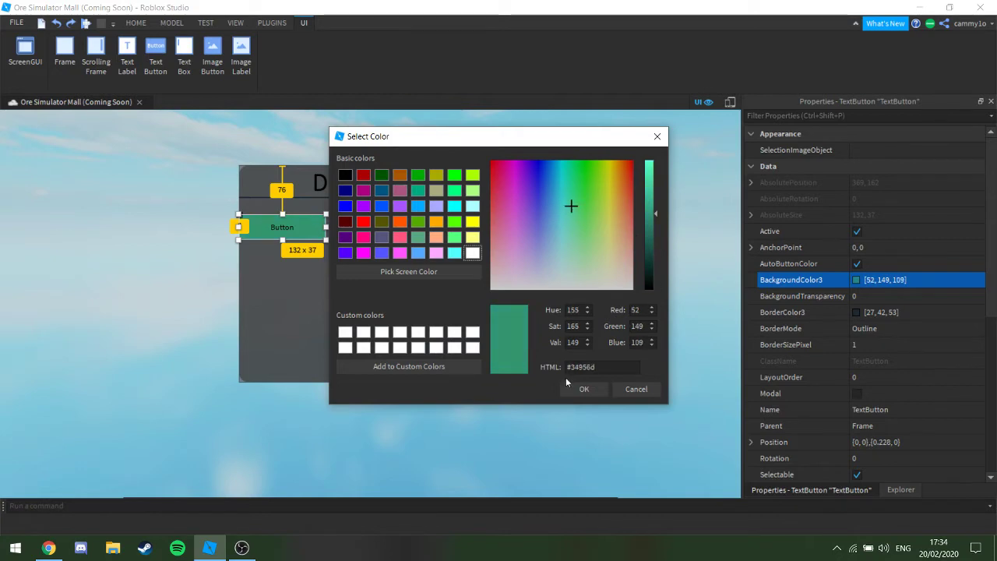
click(583, 389)
Set the TextButton's label text to "Doors"
scroll(979, 378, down, 6)
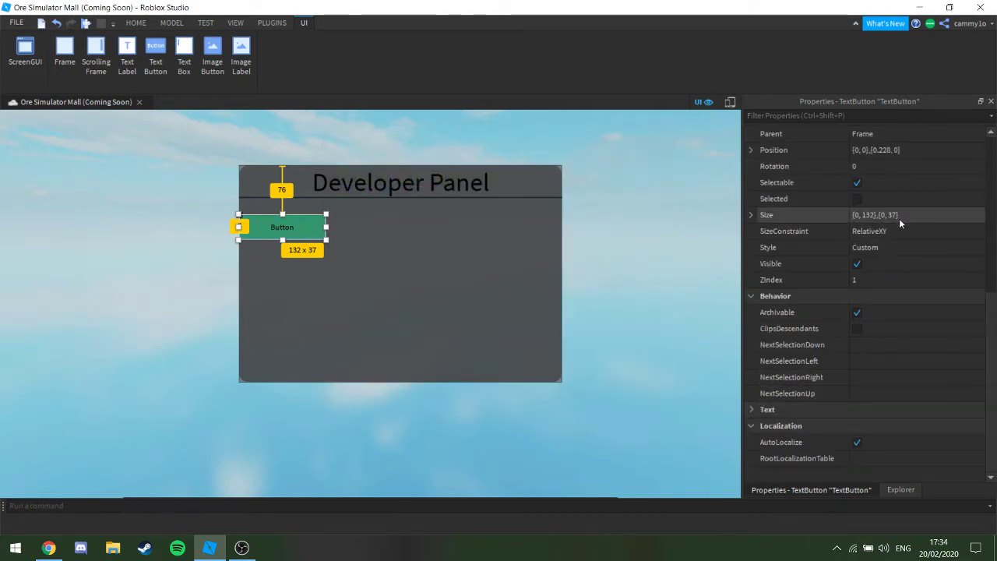
click(900, 489)
click(770, 489)
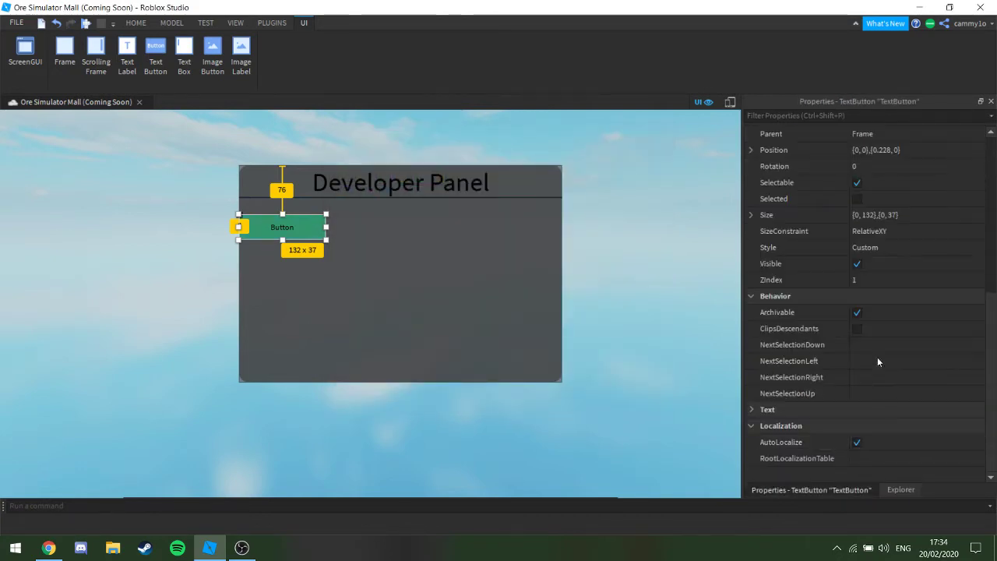
click(750, 408)
scroll(857, 401, down, 3)
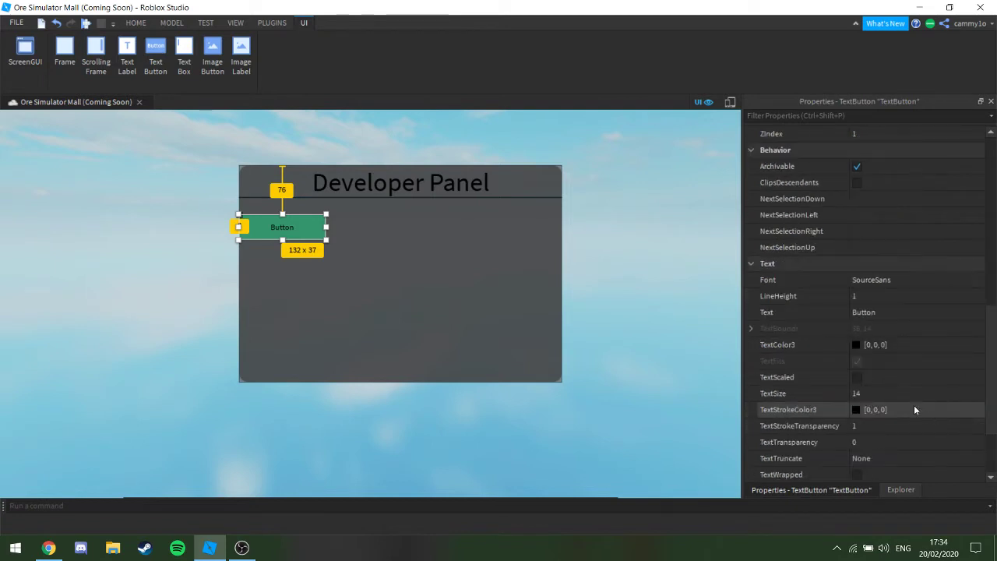
click(898, 312)
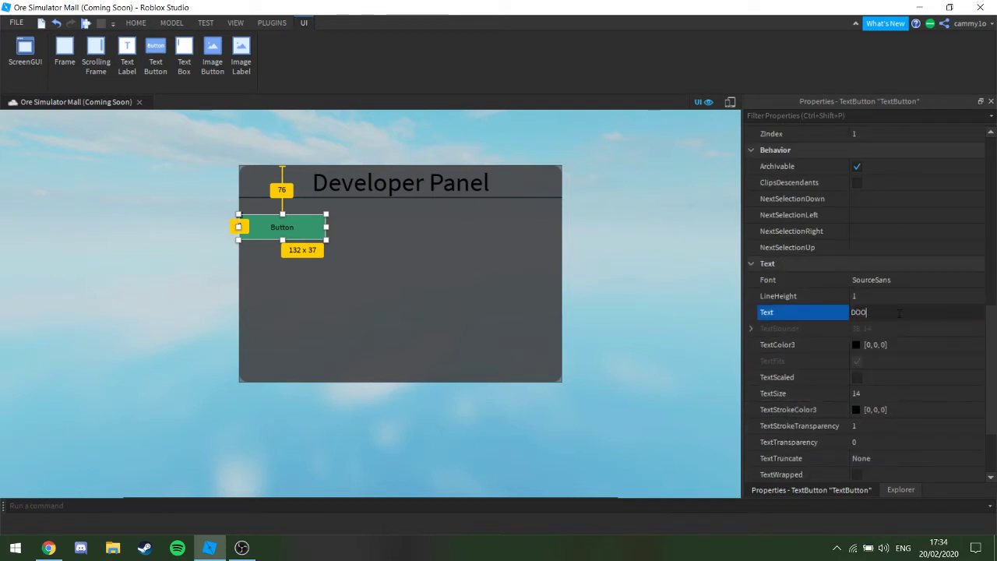
text(DOR)
key(Return)
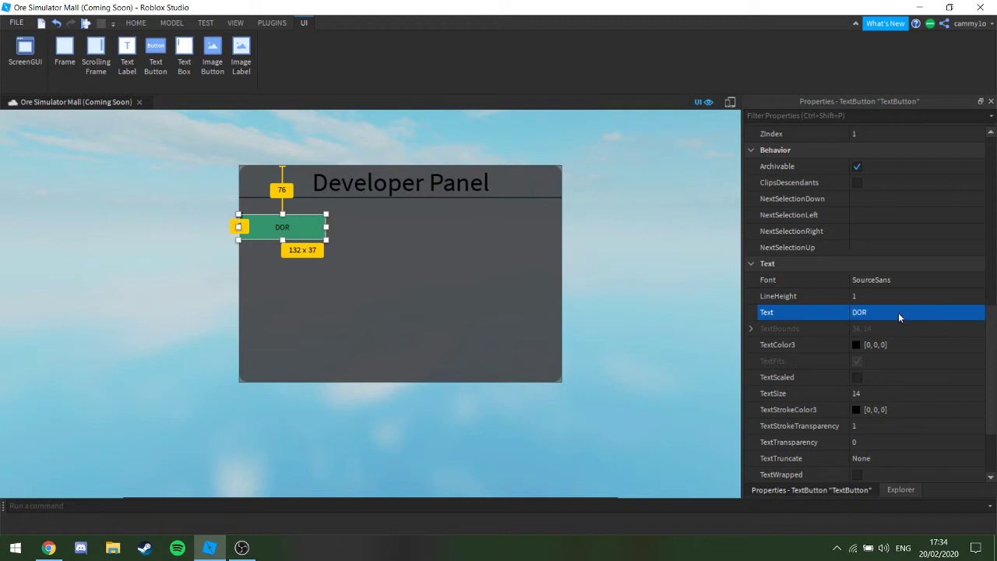
click(899, 312)
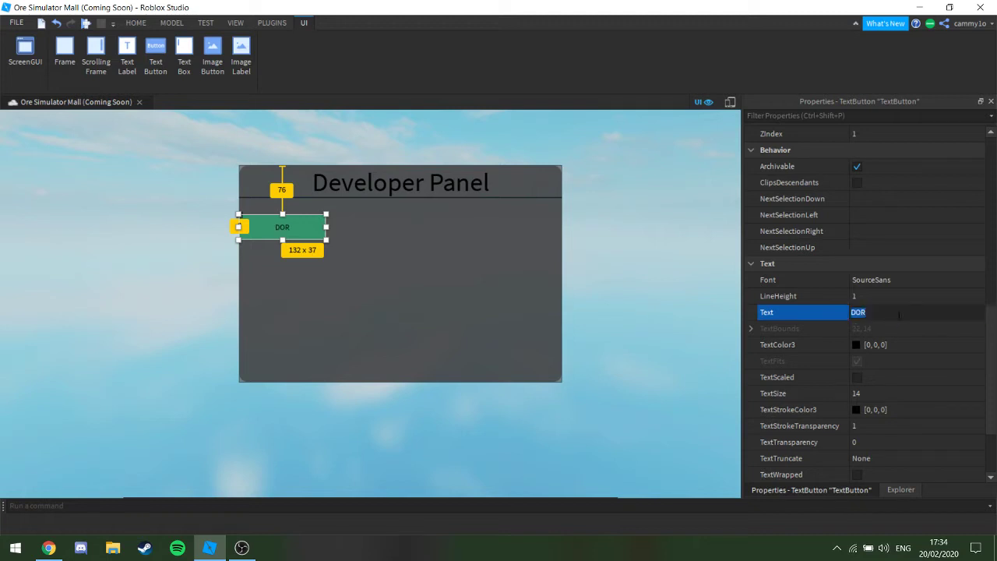
text(Doors)
key(Return)
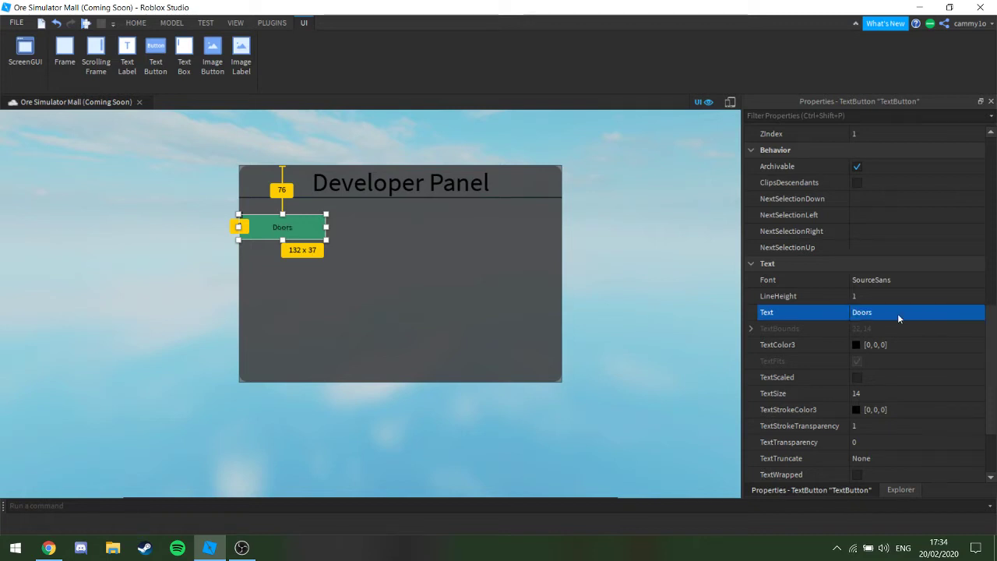
Turn on TextScaled for the Doors button and set its font to GothamSemibold
click(857, 377)
click(875, 281)
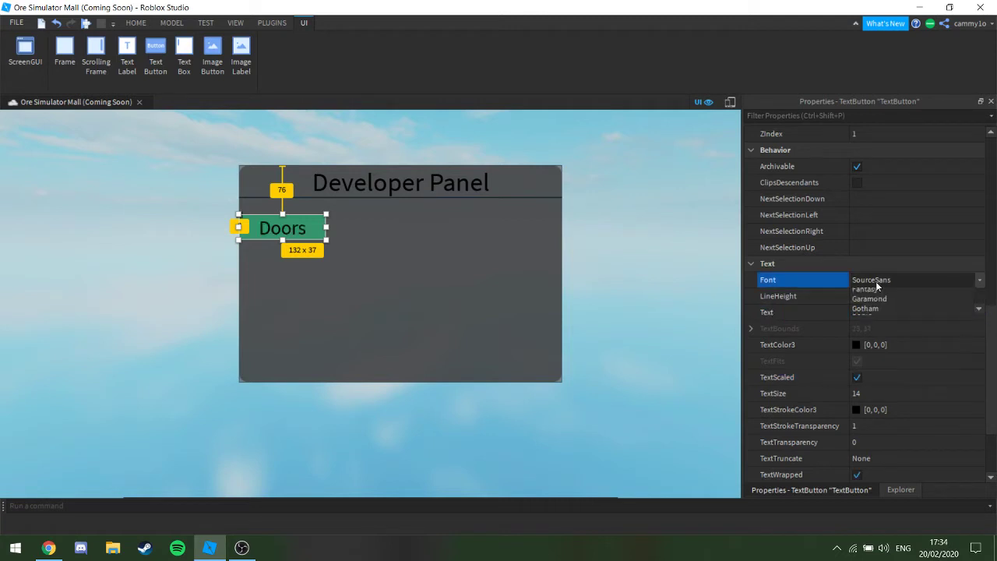
click(867, 360)
click(664, 406)
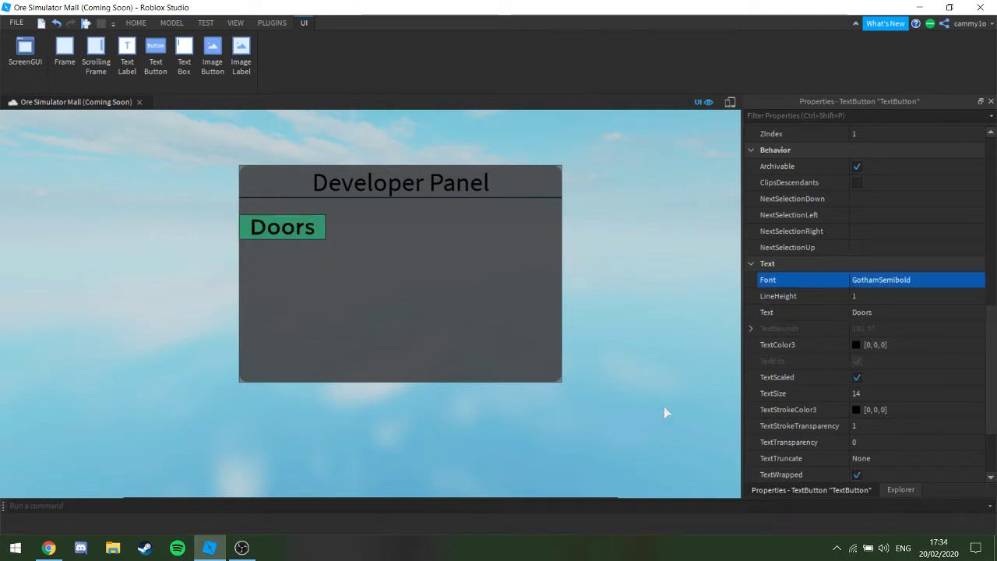
Rename the TextButton inside the Staff Panel's Frame as Doors
click(814, 489)
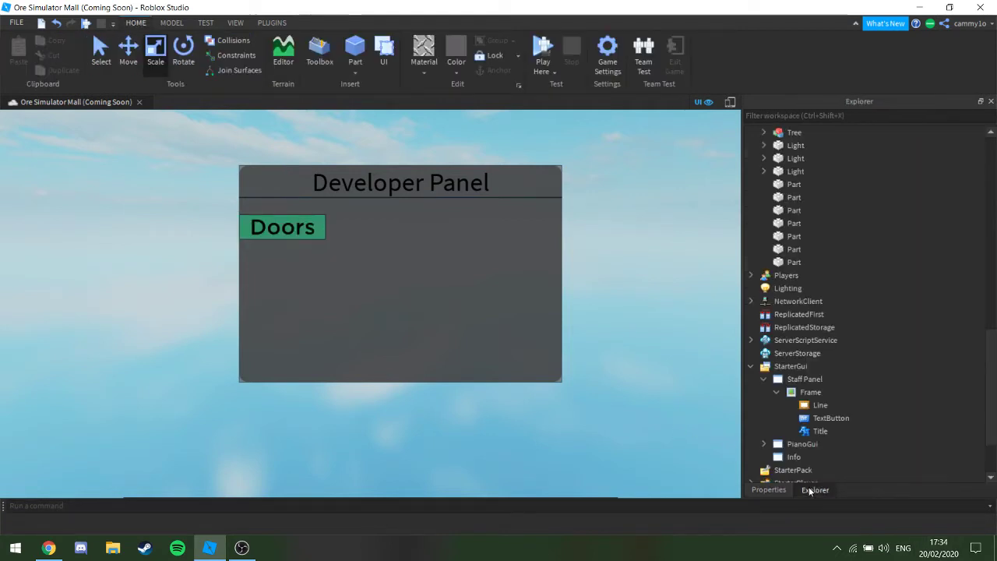
click(814, 421)
click(679, 344)
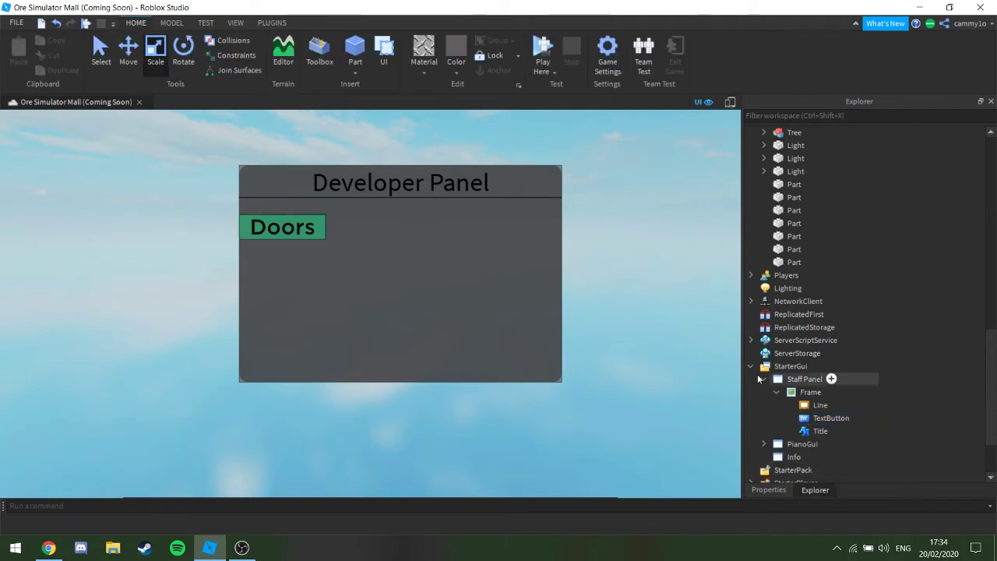
click(830, 418)
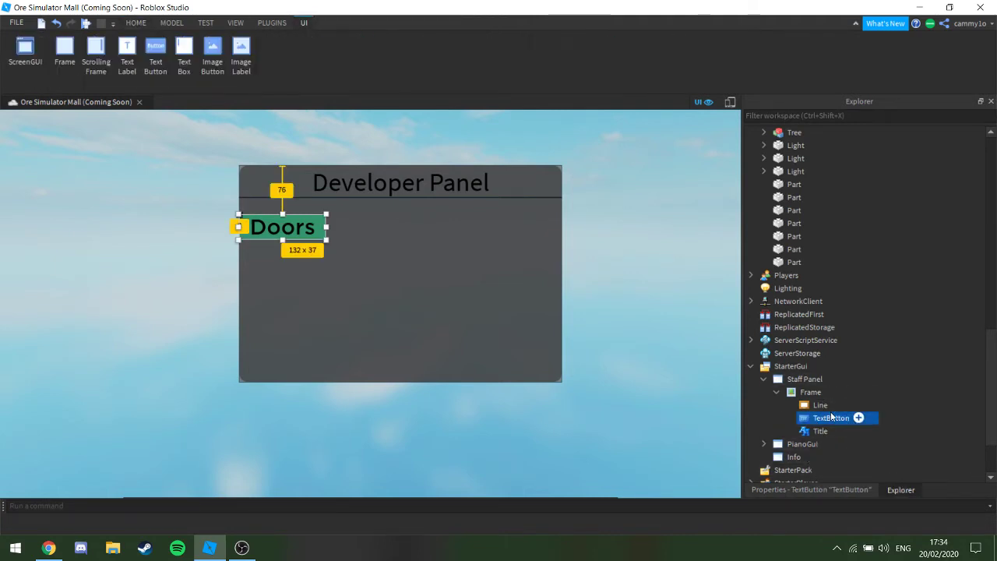
click(830, 419)
text(Door)
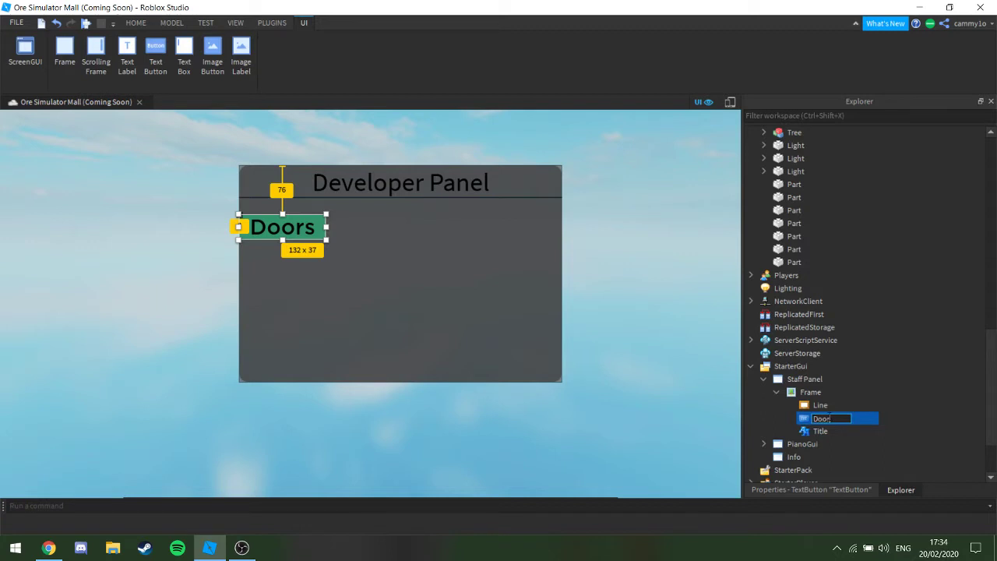
text(s)
key(Return)
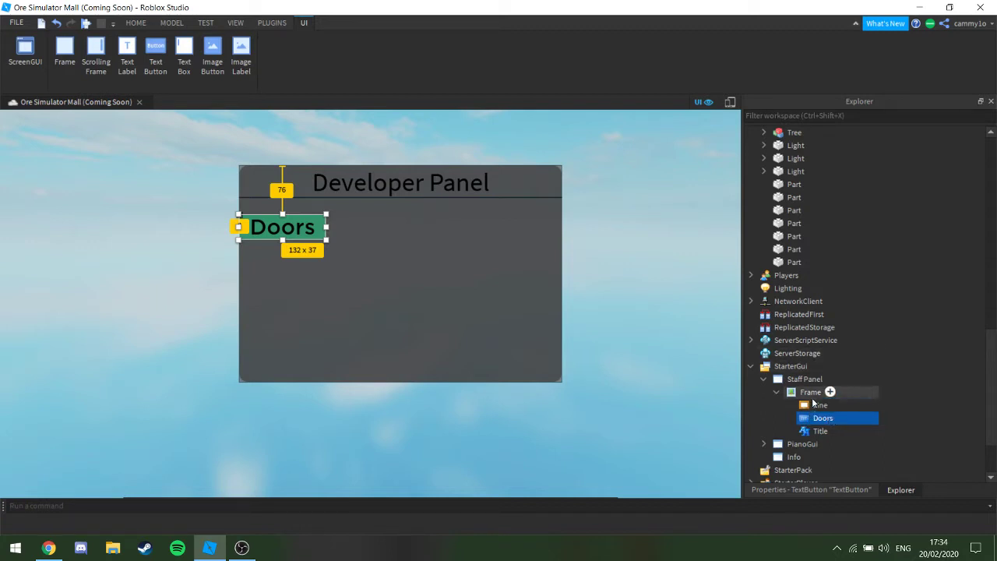
Add a new Frame to Staff Panel, about 183 x 284, filling the area below the divider at the dark frame's right edge
click(814, 394)
click(812, 405)
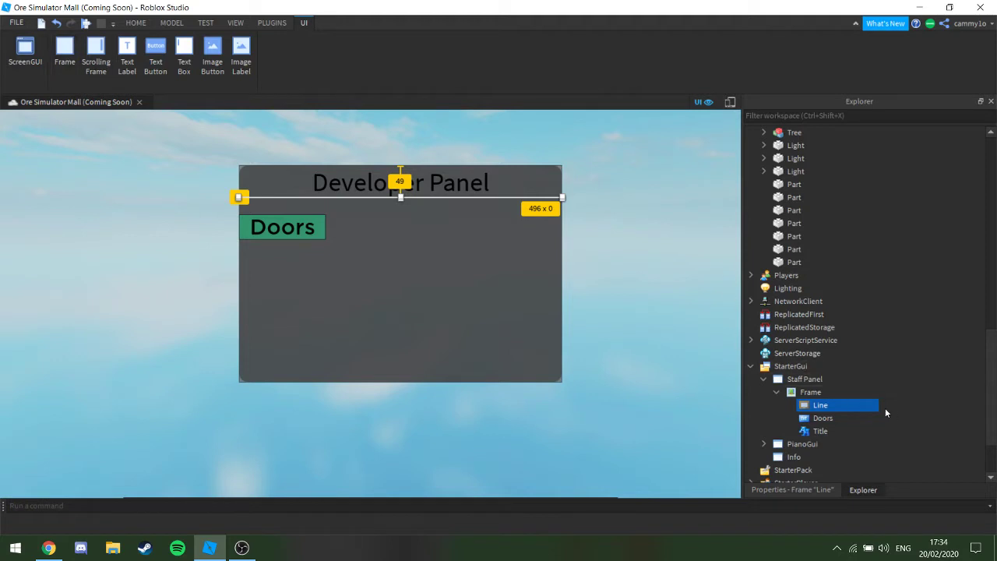
click(801, 380)
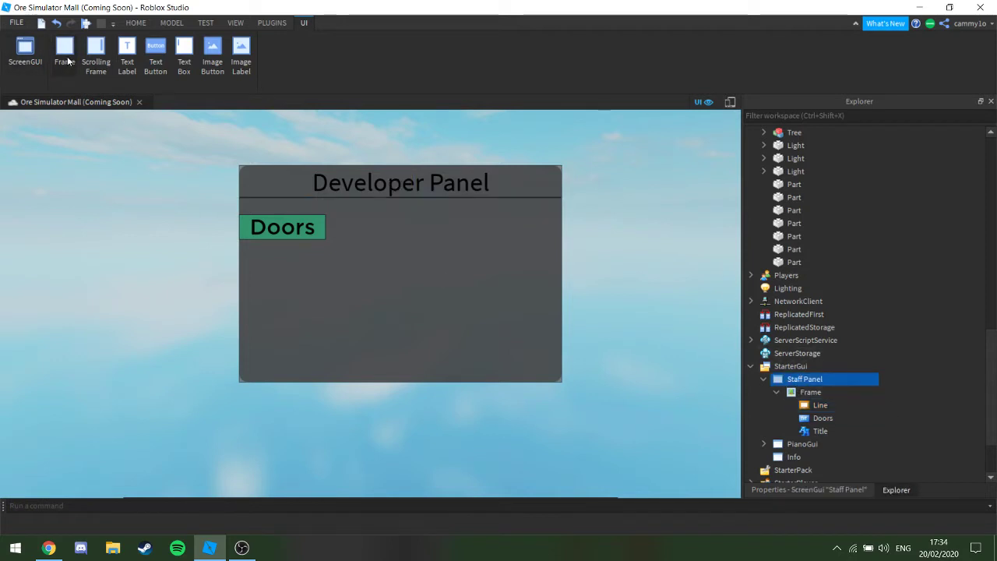
click(68, 60)
drag(39, 148, 533, 230)
drag(494, 265, 441, 384)
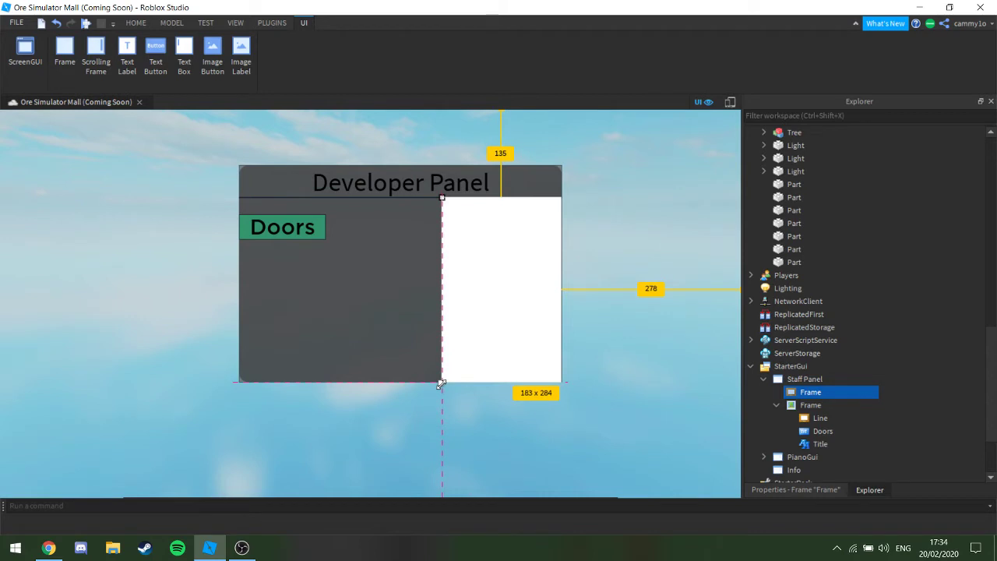
click(720, 227)
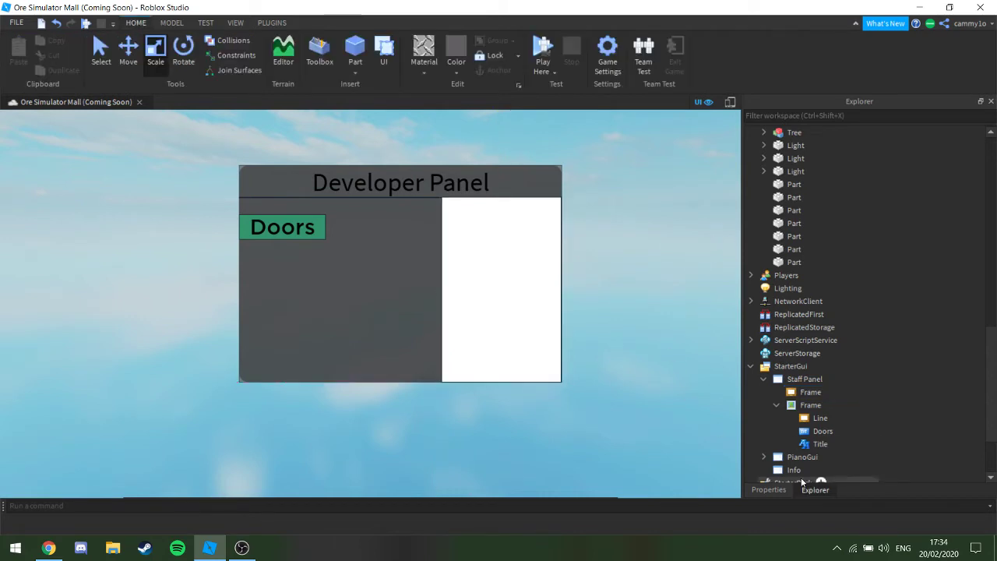
Rename the new white Frame under Staff Panel as DoorsFrame
click(813, 393)
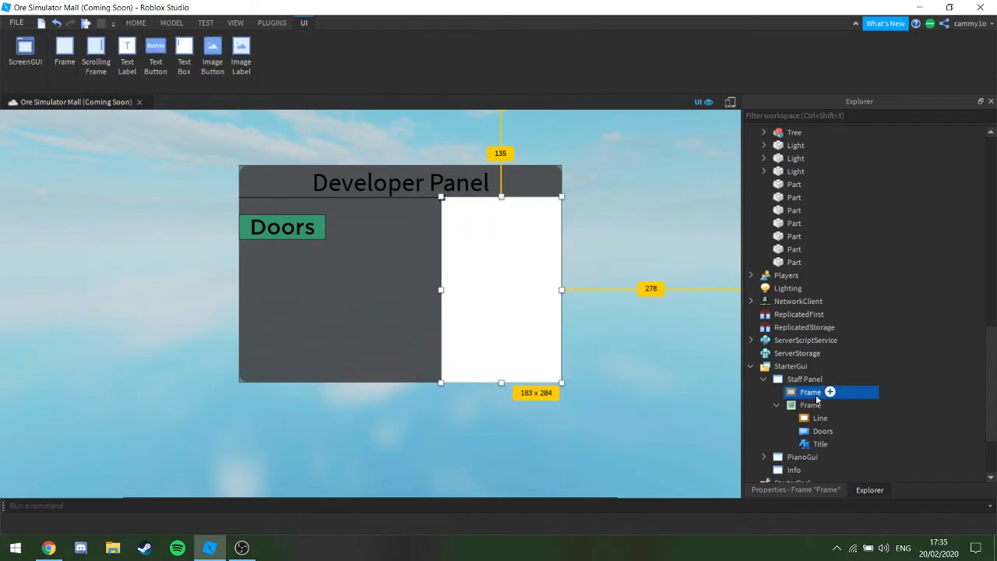
click(815, 395)
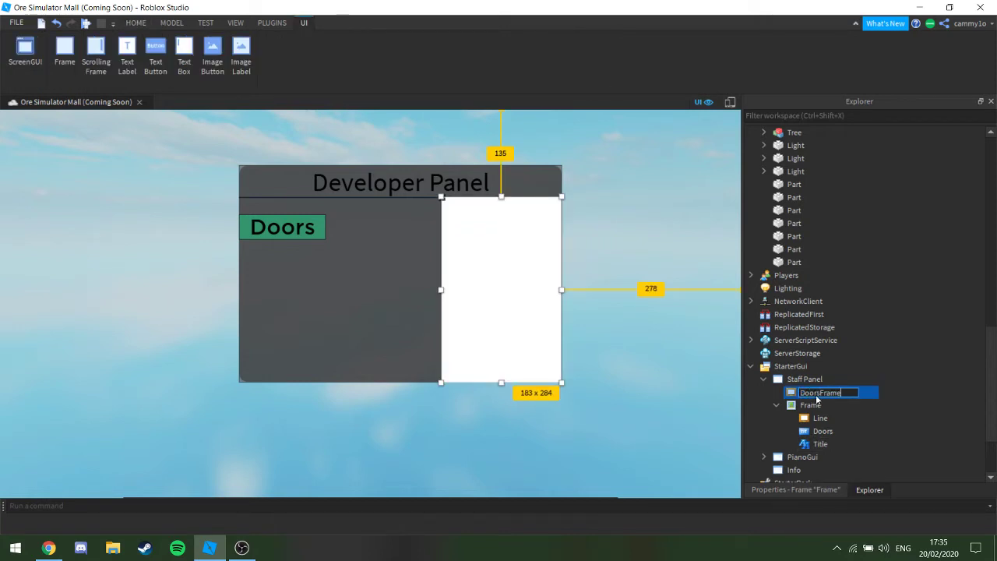
key(Return)
Set DoorsFrame's BackgroundColor3 to light grey [189, 189, 189]
click(809, 490)
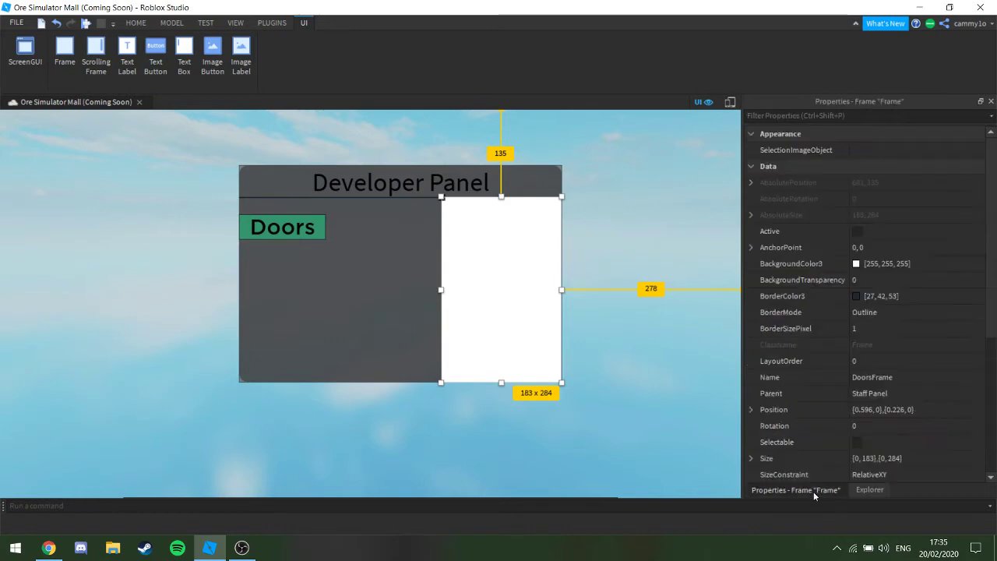
click(902, 268)
click(856, 263)
drag(651, 165, 650, 192)
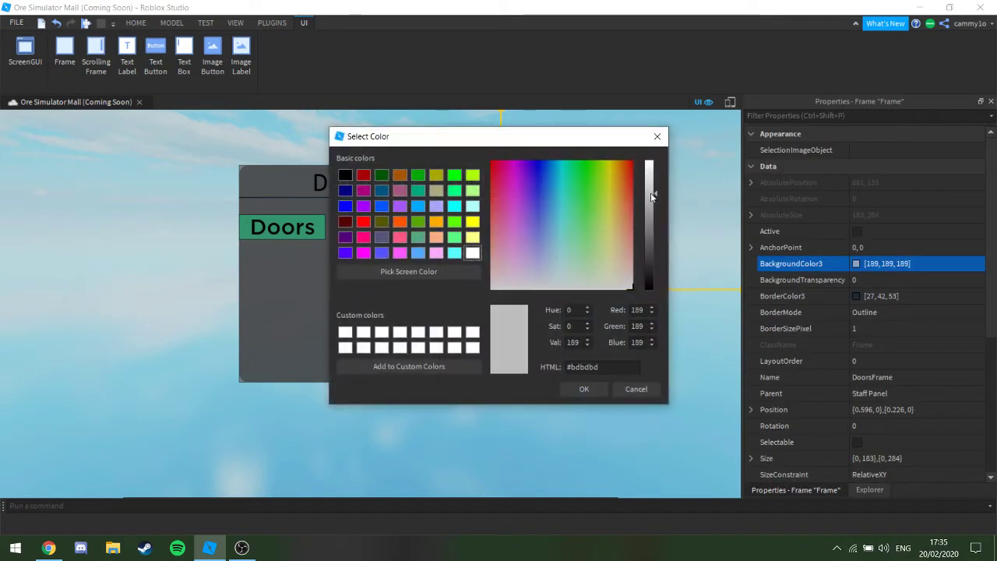
click(584, 389)
click(736, 393)
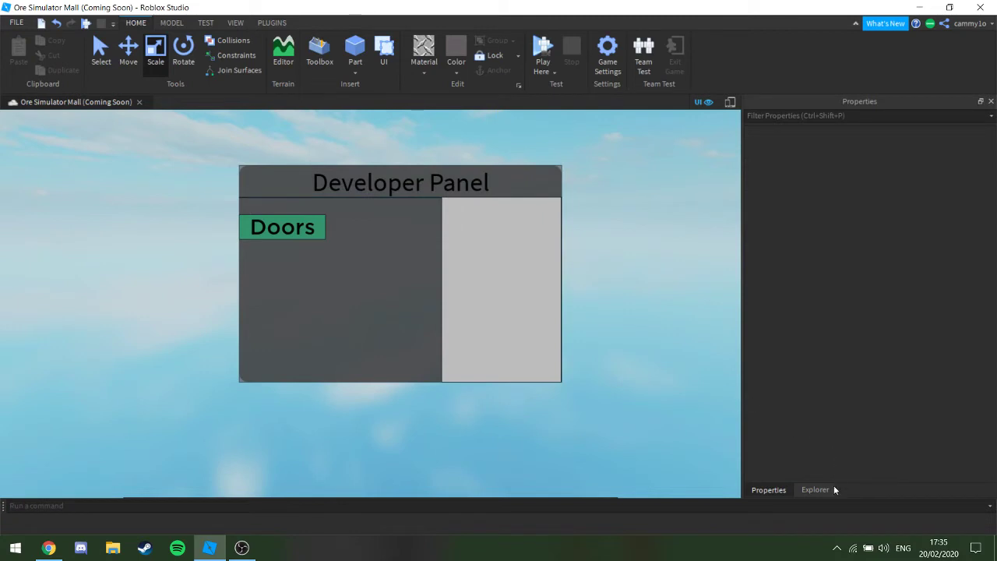
Duplicate the Developer Panel Title label and move the copy into DoorsFrame
click(814, 490)
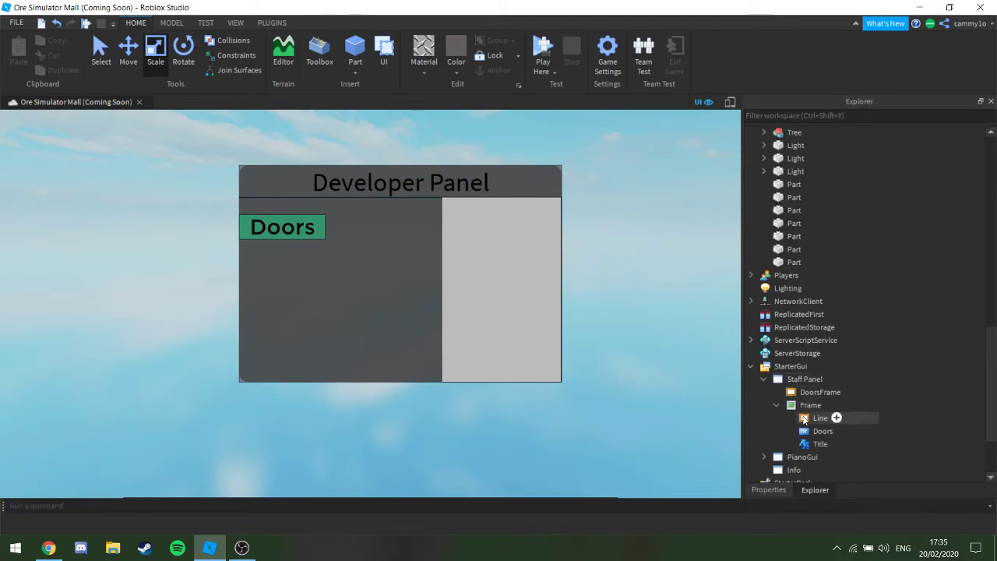
click(819, 431)
click(820, 391)
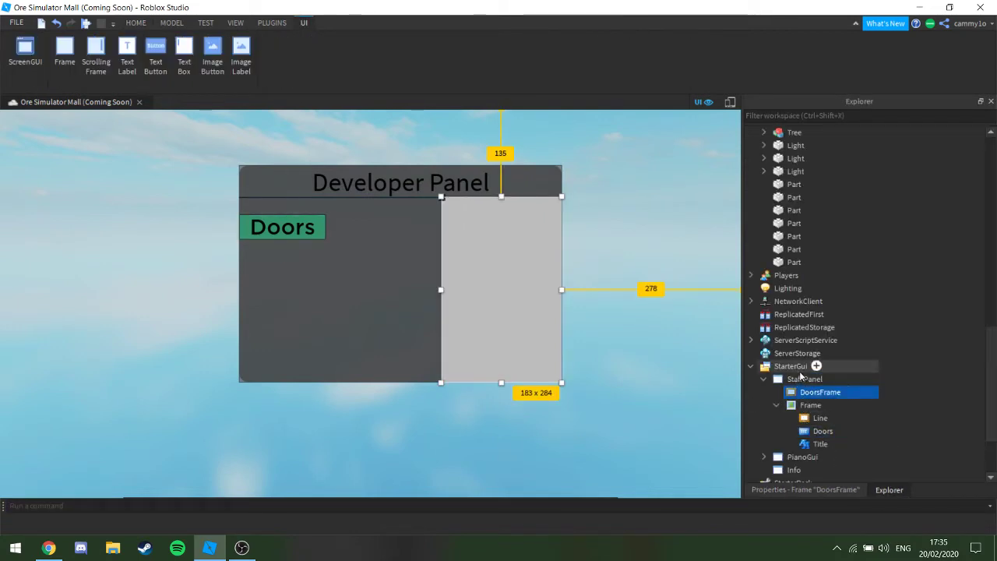
click(822, 446)
key(ctrl+d)
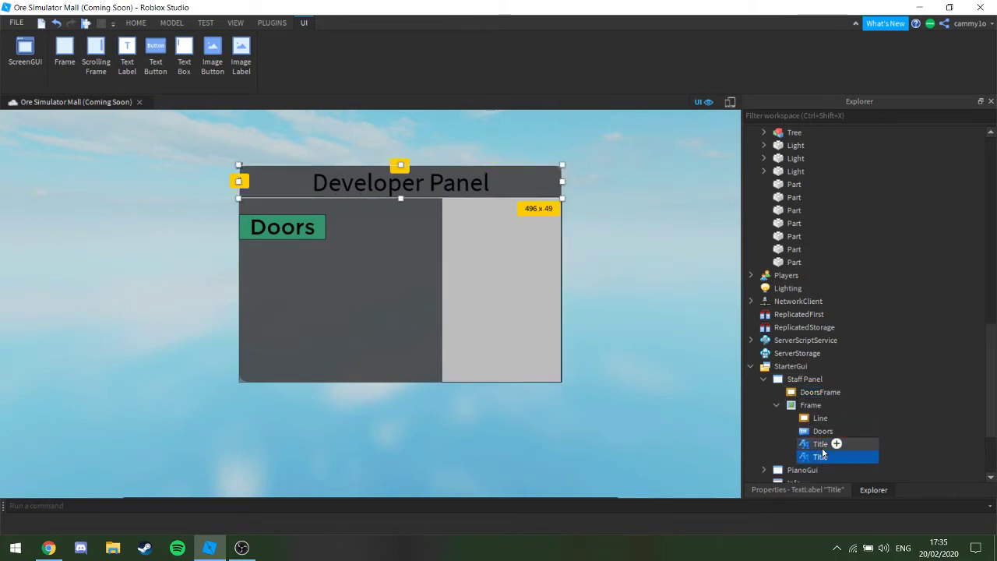
drag(822, 457, 822, 391)
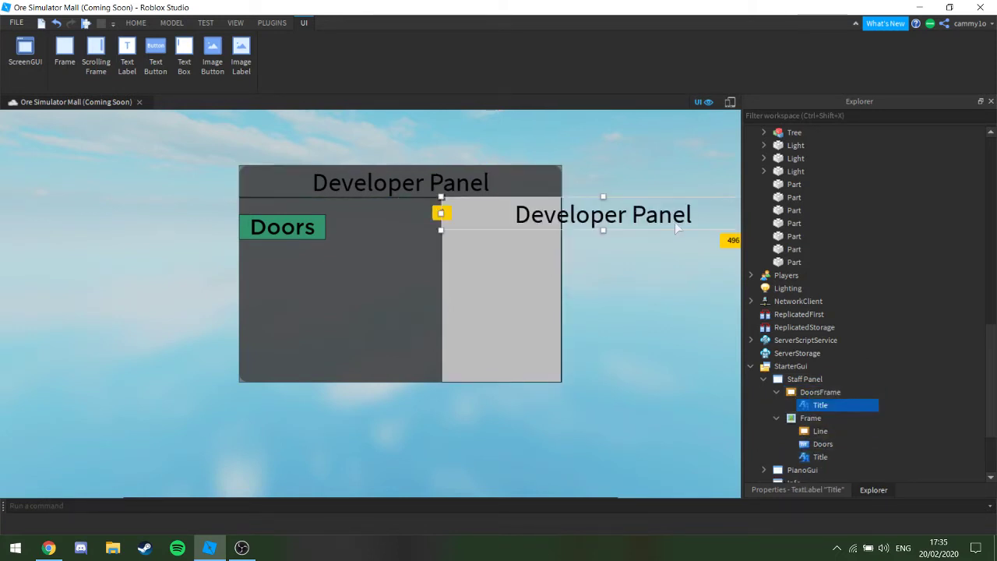
Resize the duplicated Title to 183 x 49 so it spans the width of DoorsFrame
click(713, 214)
drag(441, 213, 486, 218)
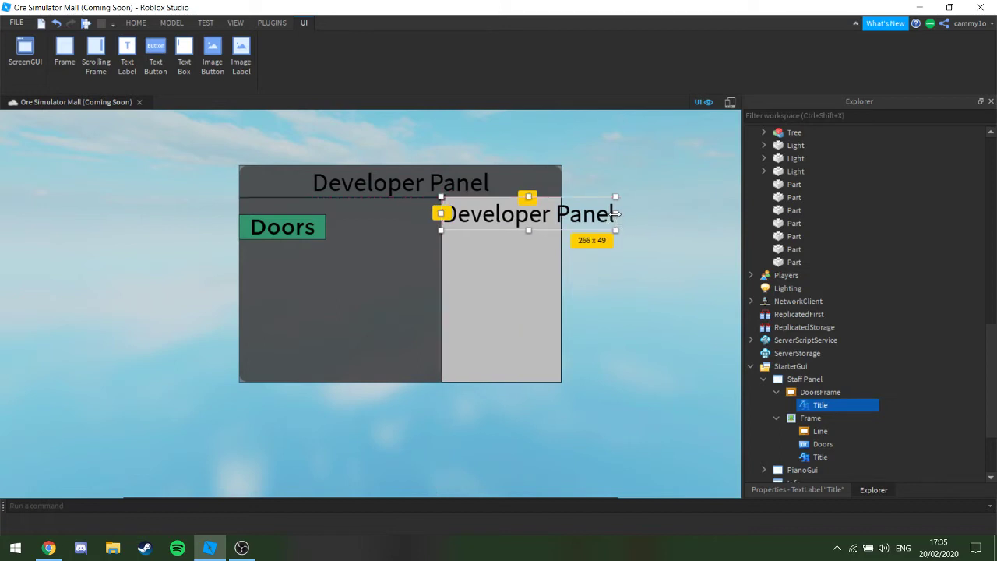
drag(615, 213, 561, 214)
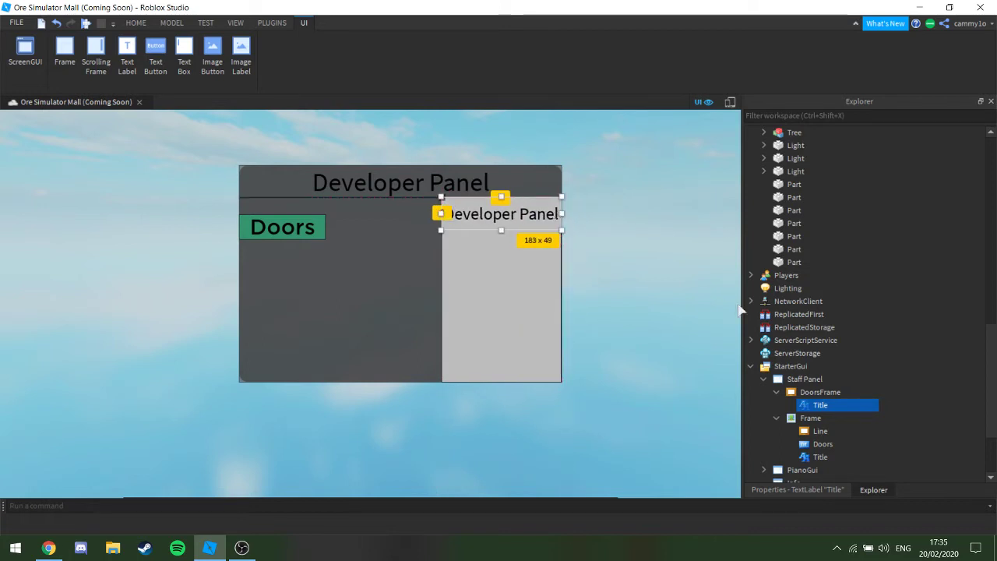
Change the text of the Title in DoorsFrame to "Door Panel"
click(796, 489)
scroll(868, 300, down, 7)
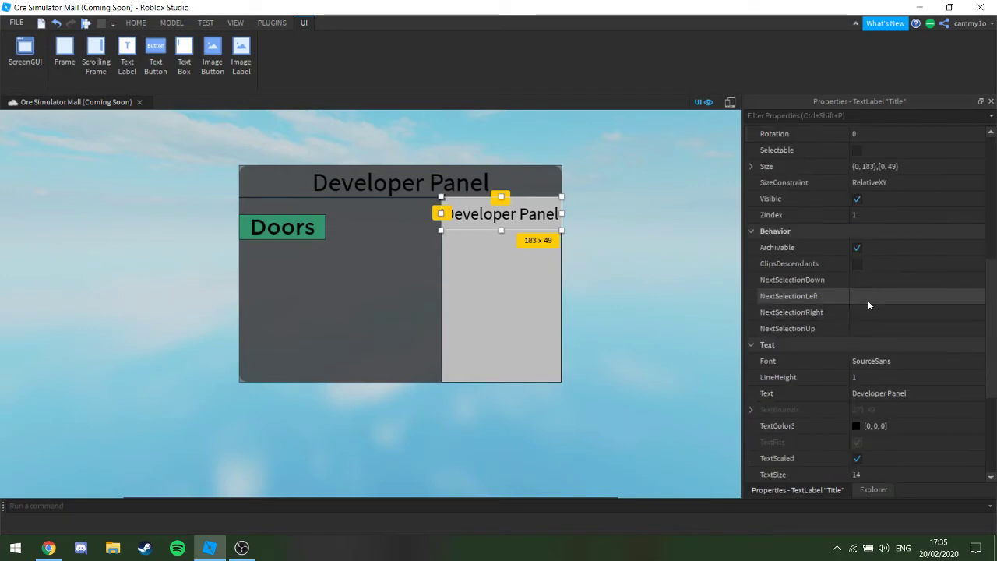
click(894, 395)
text(Door Pa)
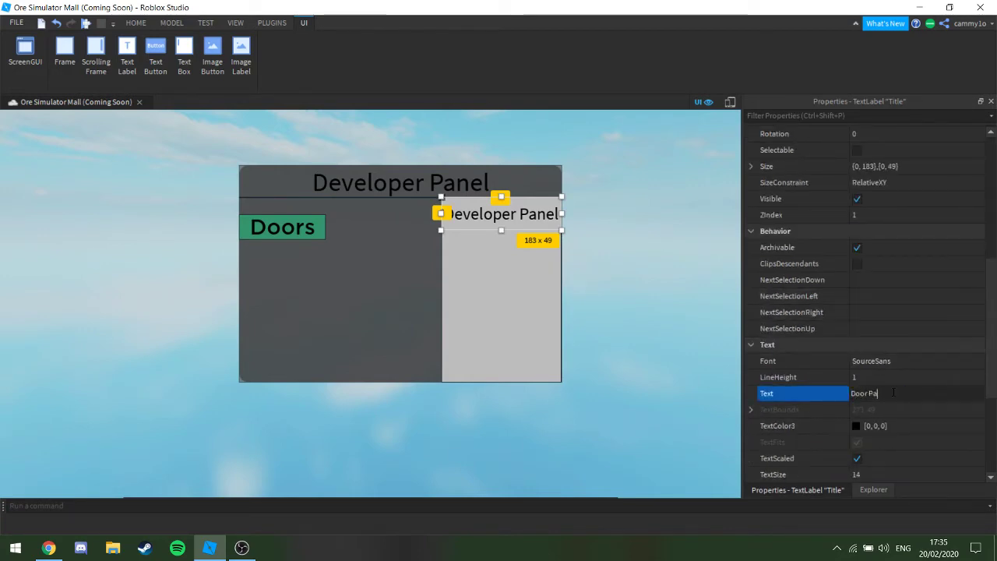
key(Return)
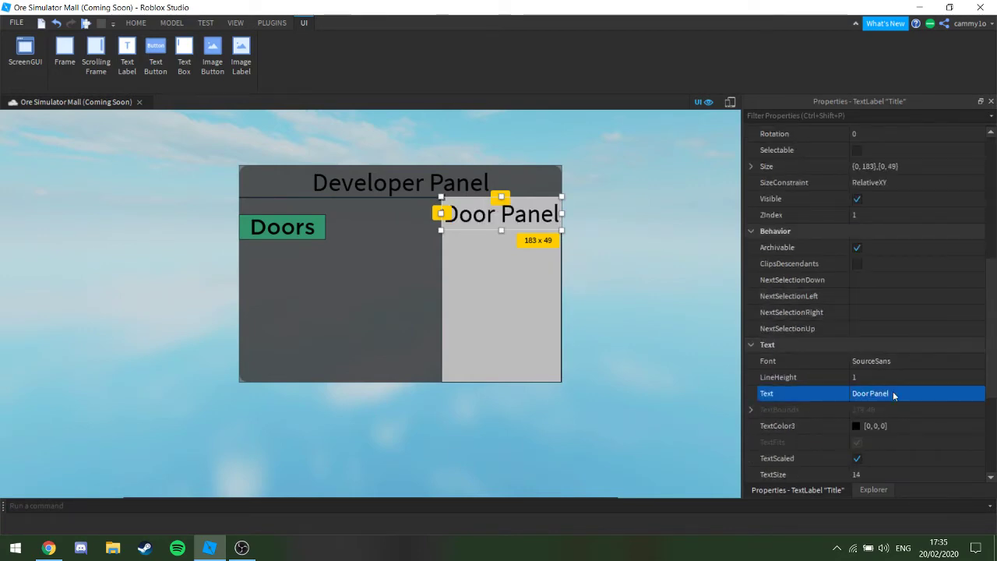
click(874, 489)
click(636, 335)
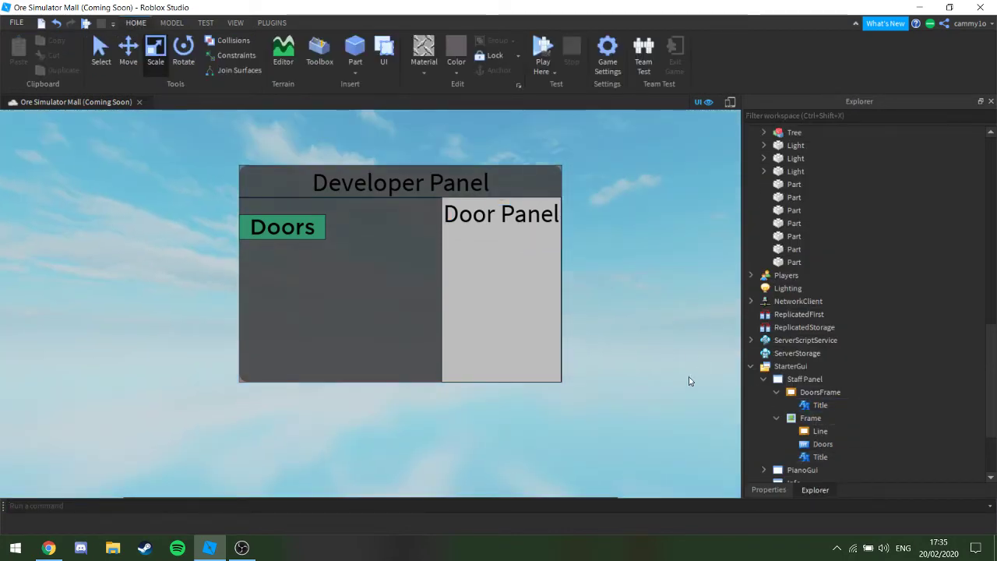
Duplicate the divider Line into DoorsFrame and place the copy 41 pixels below the frame's upper edge, under the Door Panel title
click(819, 391)
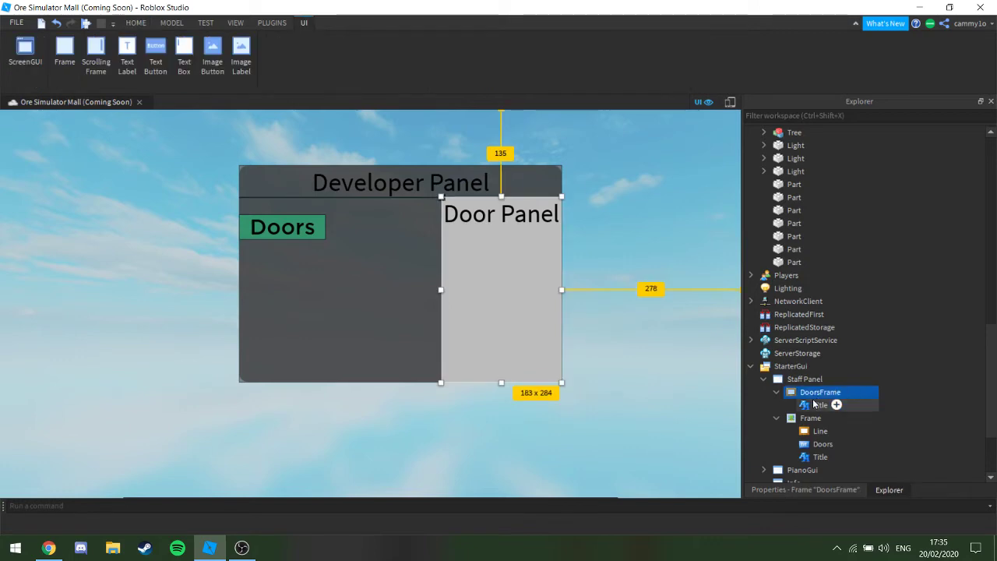
click(821, 433)
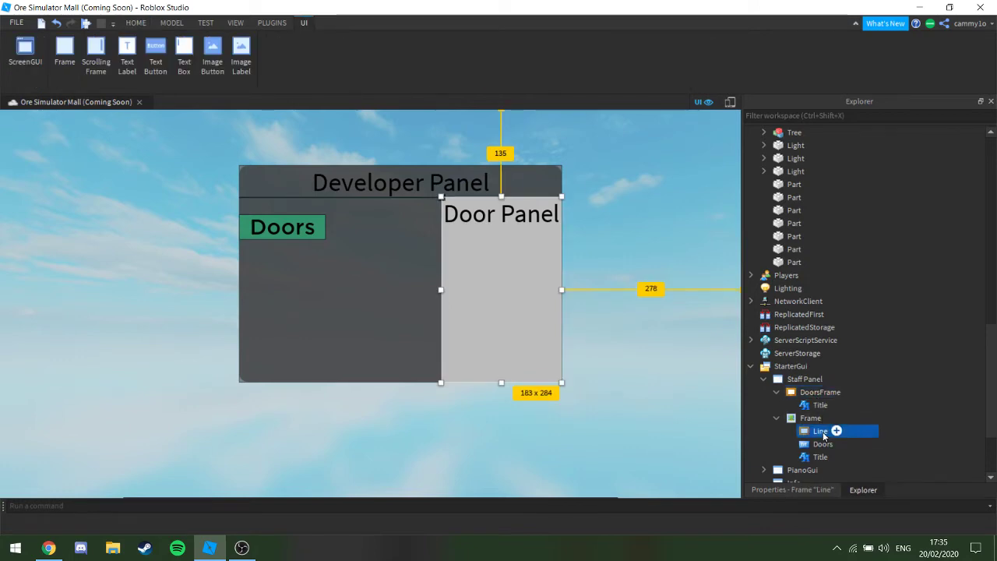
key(ctrl+d)
drag(822, 436, 821, 392)
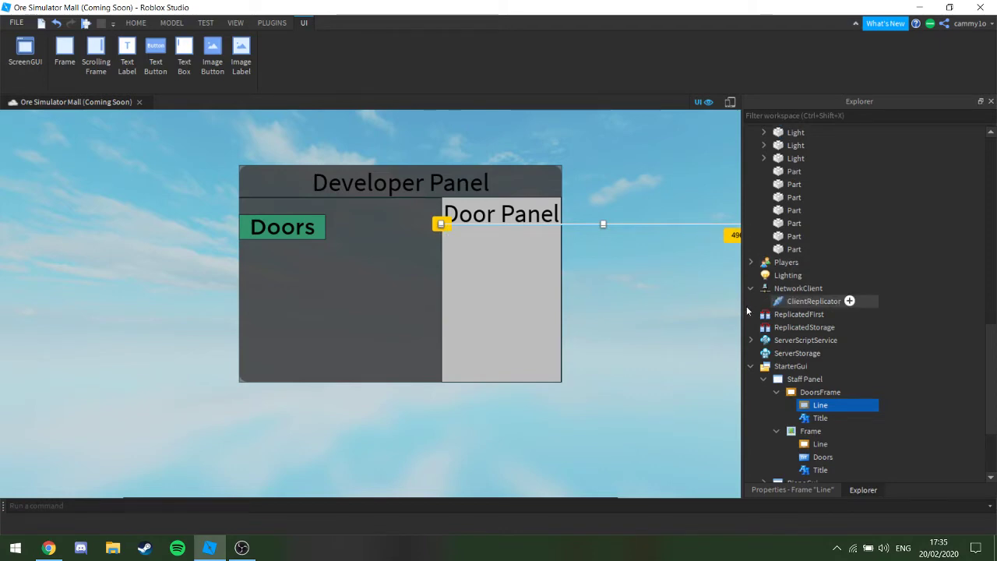
Shorten the Line in DoorsFrame to a width of 183 so it ends at the frame's right edge
drag(743, 305, 850, 309)
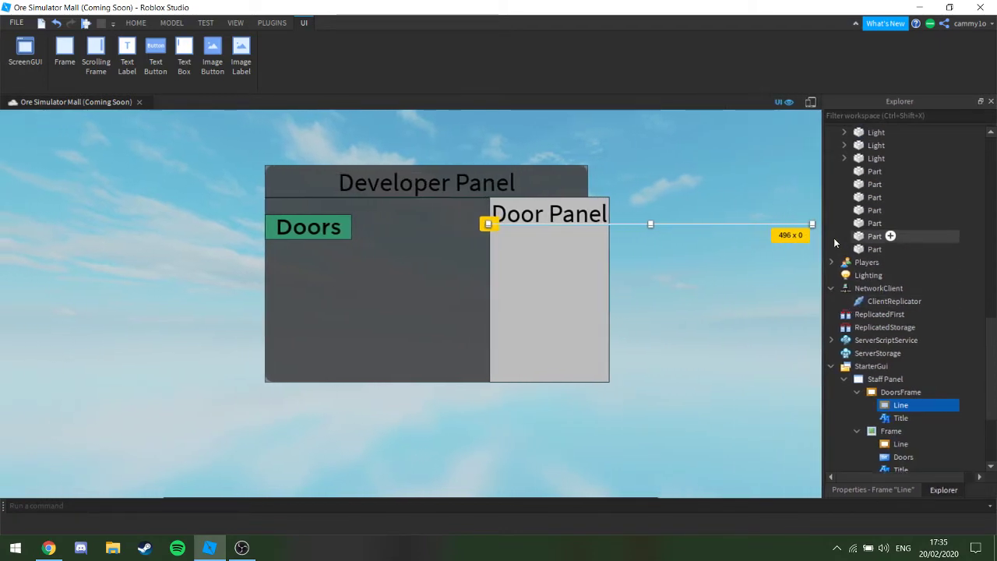
drag(813, 224, 611, 214)
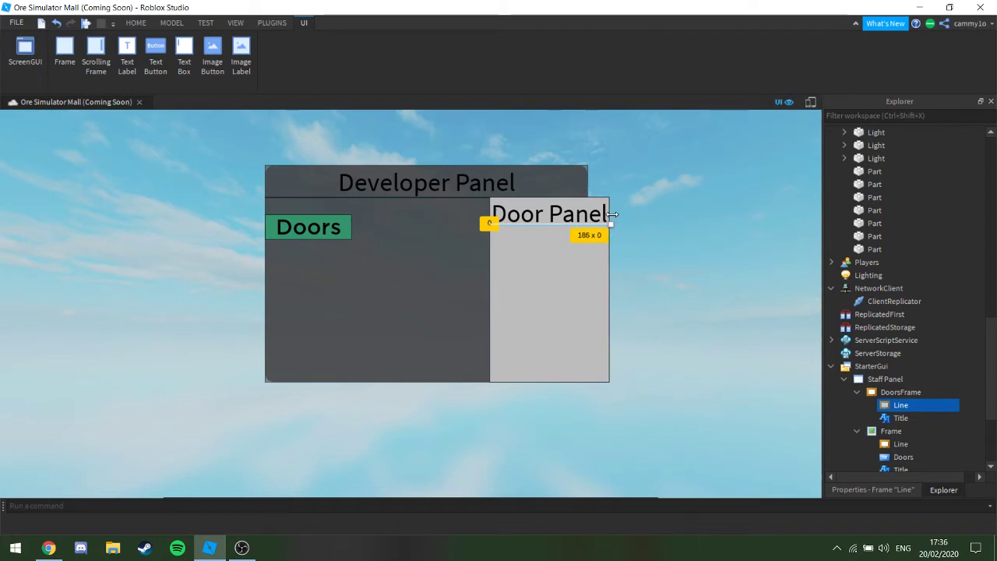
click(719, 229)
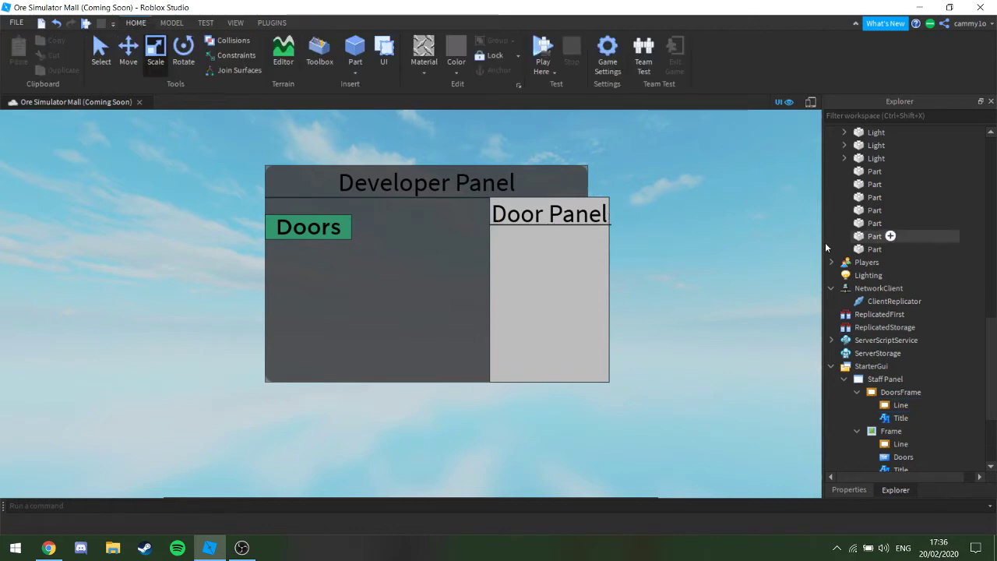
drag(822, 241, 743, 241)
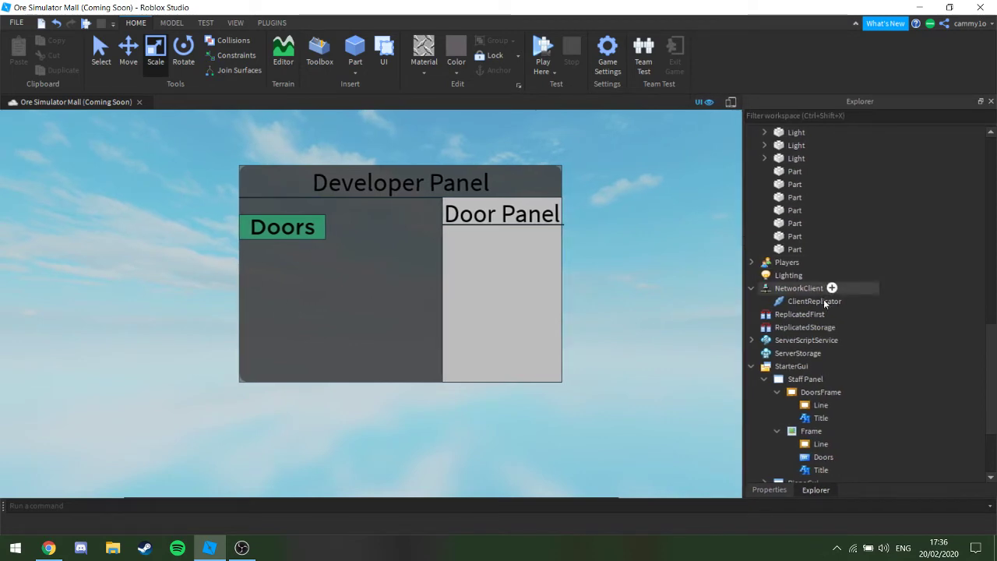
click(833, 405)
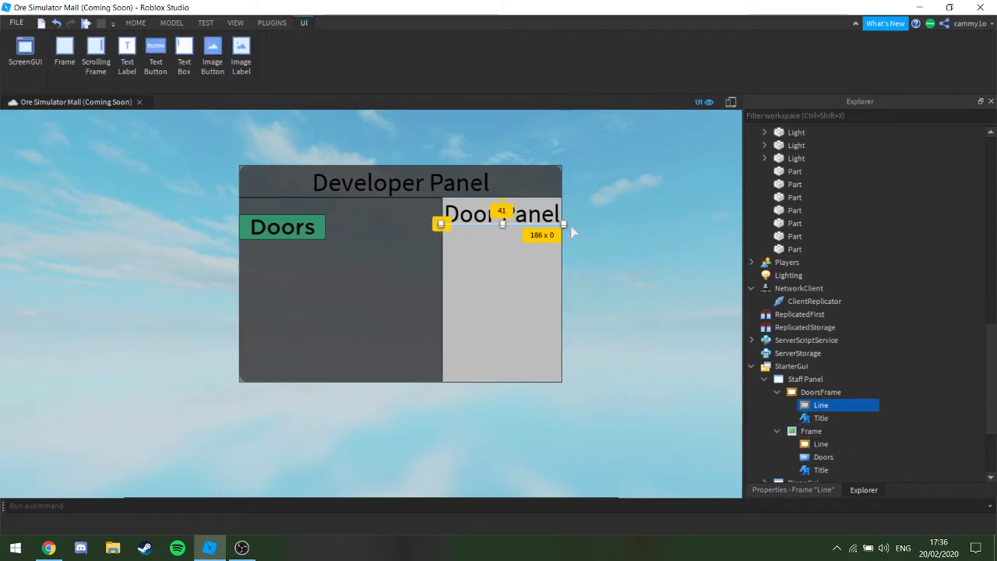
drag(565, 224, 564, 224)
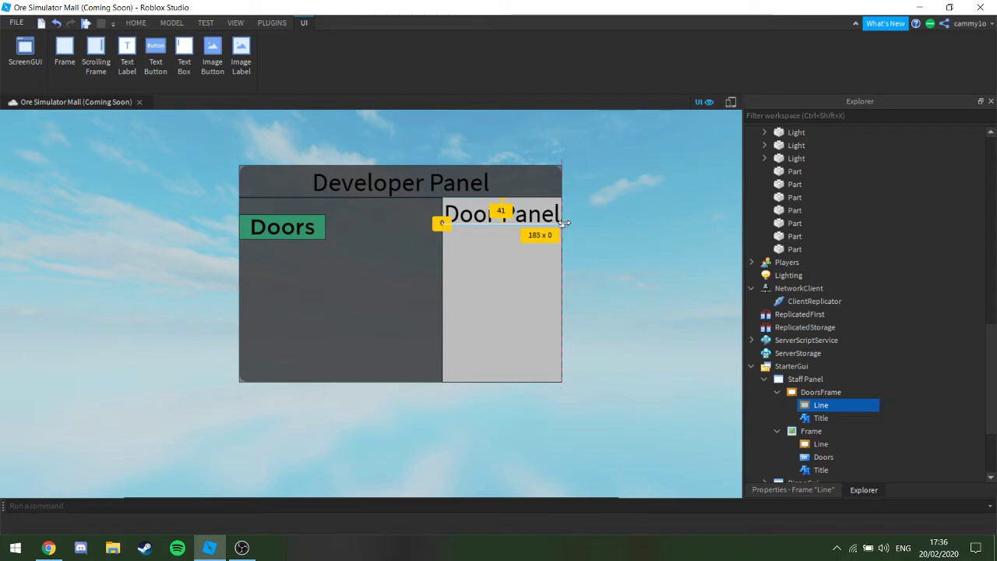
click(630, 238)
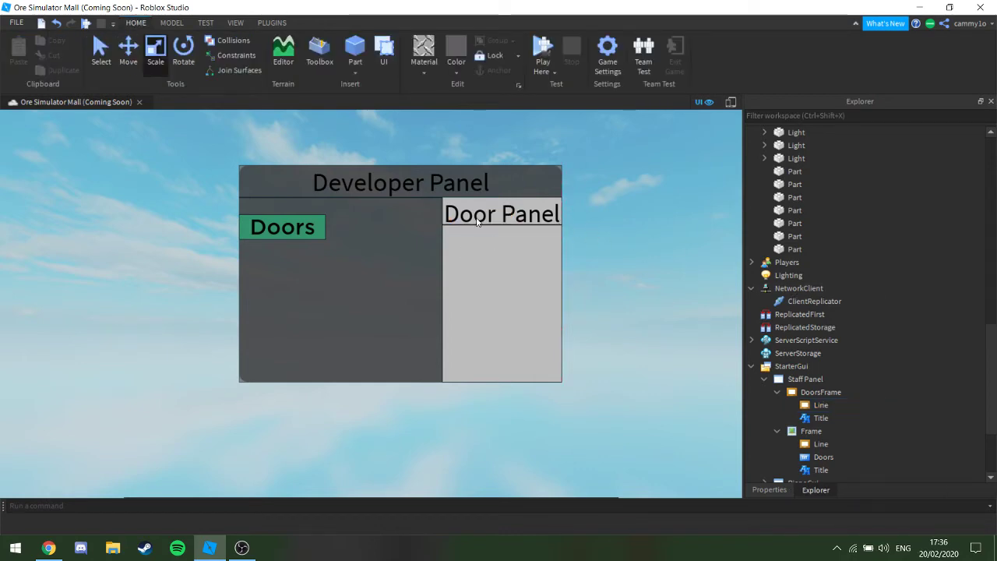
Add a text button to DoorsFrame, sized about 182 x 42 and placed about 57 pixels below the frame's upper edge
click(825, 392)
click(837, 405)
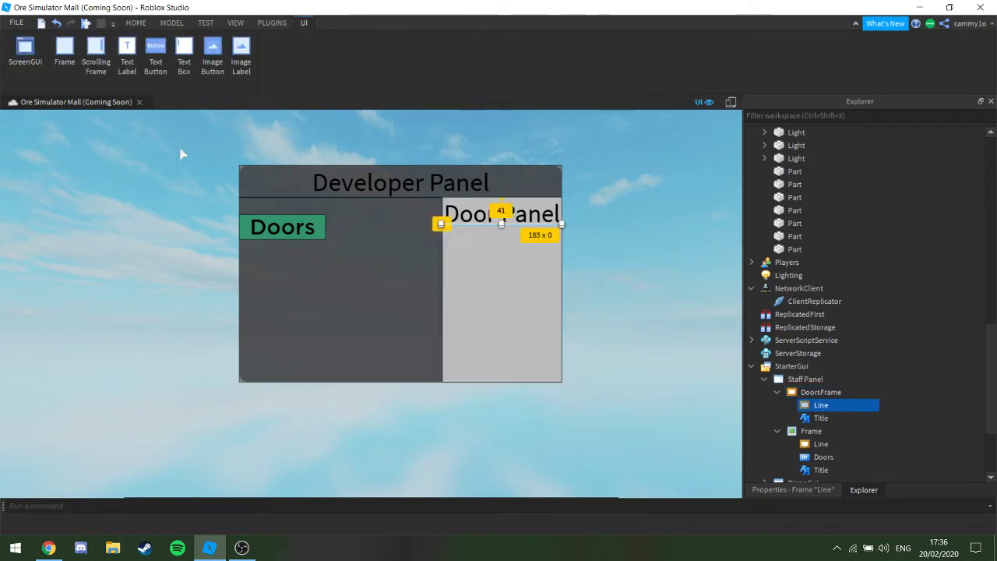
click(155, 62)
drag(534, 222, 562, 247)
drag(502, 227, 502, 234)
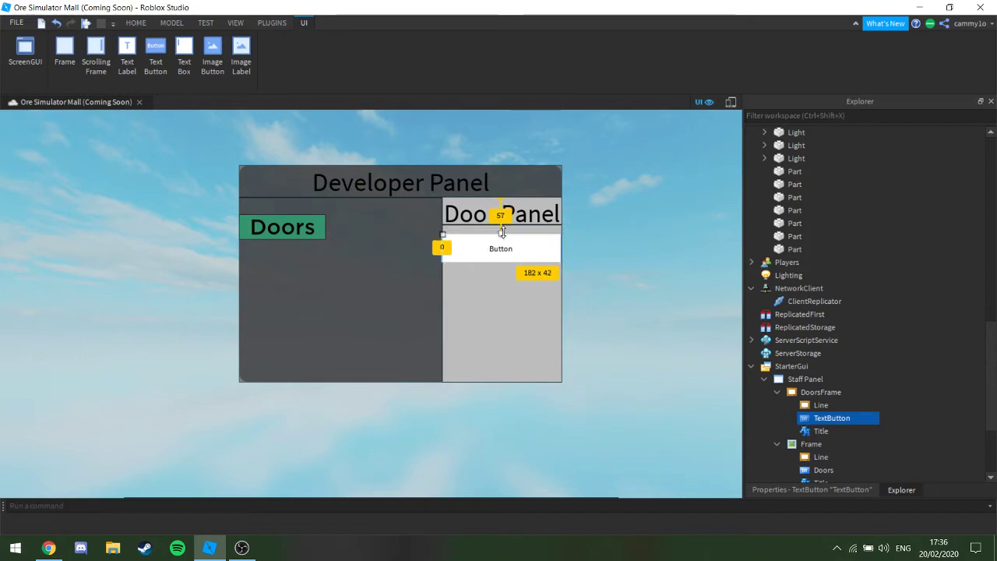
Set the new button's text to "Staff Only" and enable TextScaled
click(833, 491)
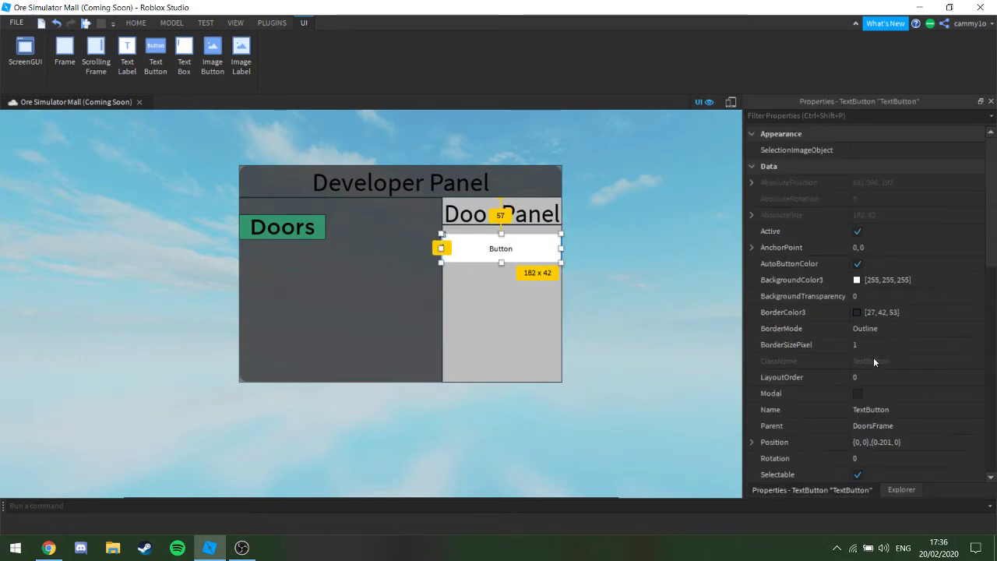
scroll(873, 357, down, 15)
click(886, 218)
text(S)
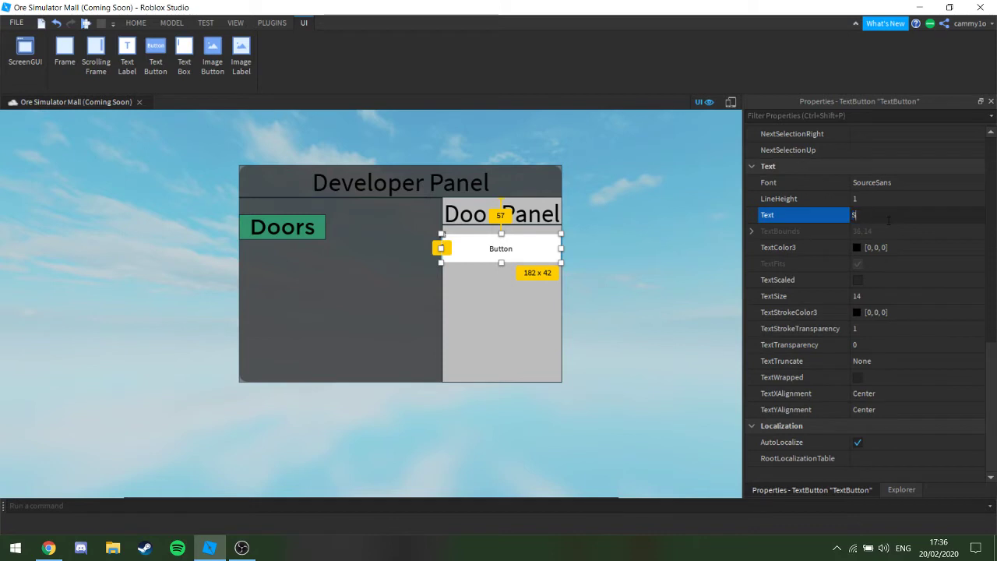
text(taff Only)
key(Return)
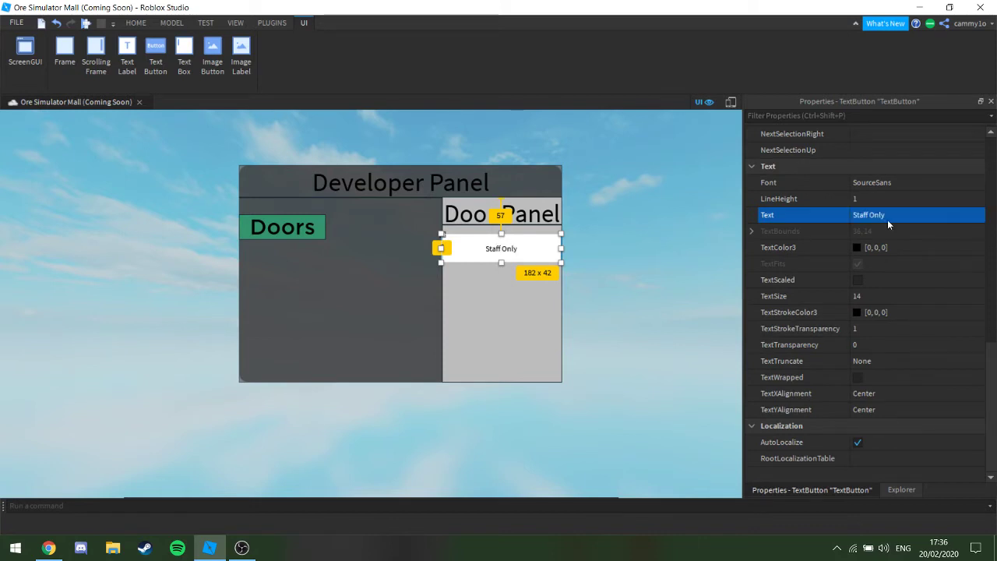
click(858, 280)
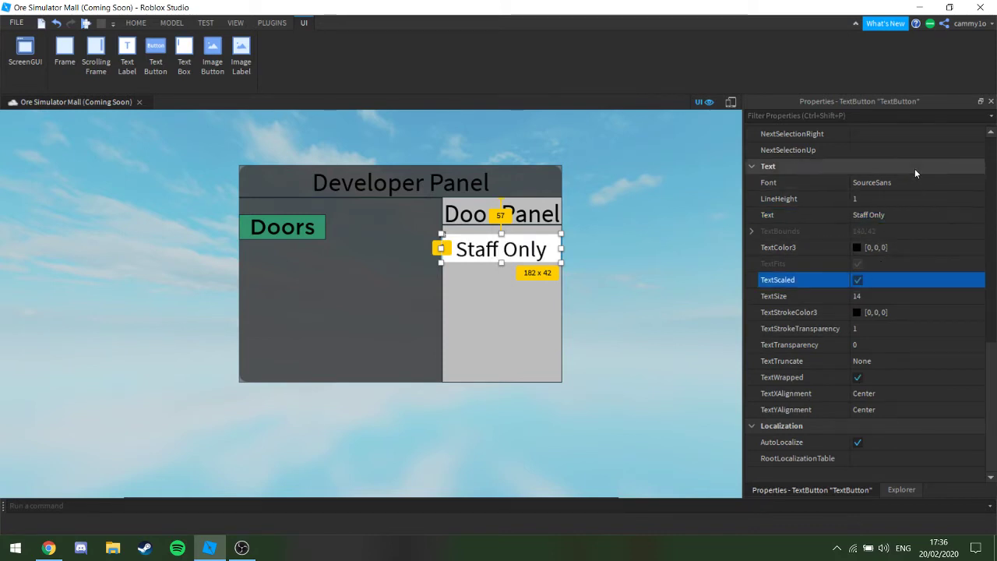
Change the Staff Only button's background colour to yellow (255, 238, 46)
click(901, 490)
click(811, 490)
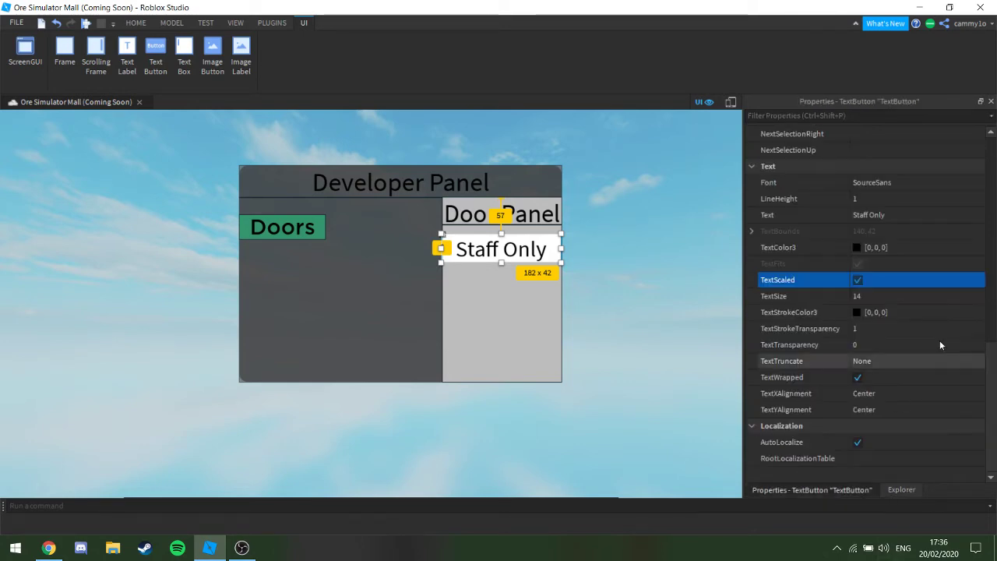
scroll(878, 227, up, 10)
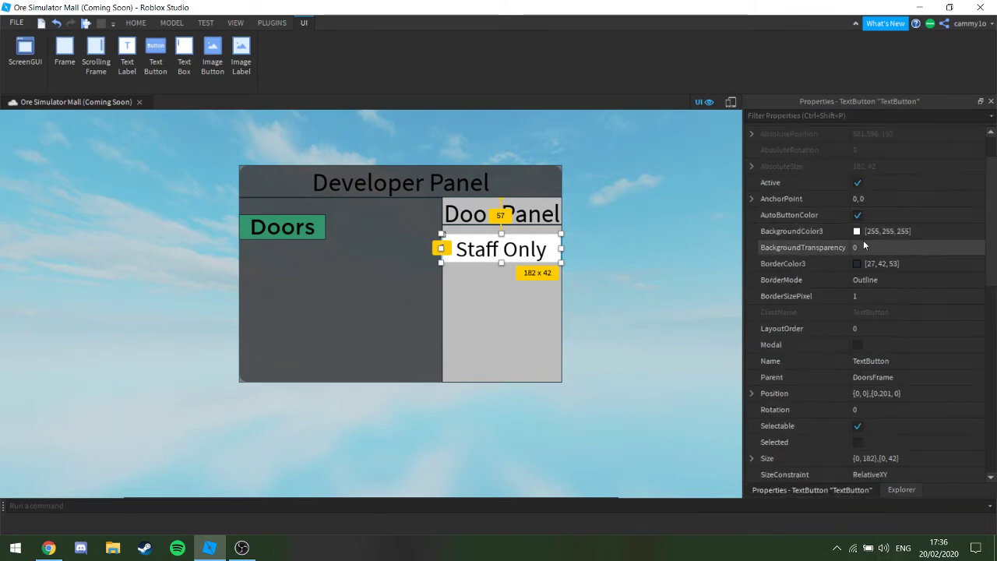
click(857, 230)
click(610, 185)
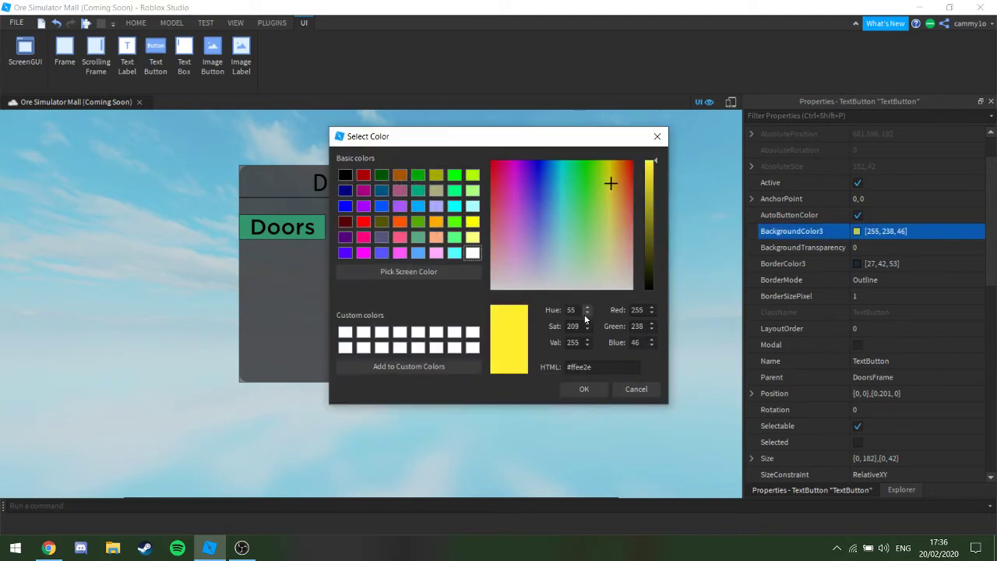
click(582, 392)
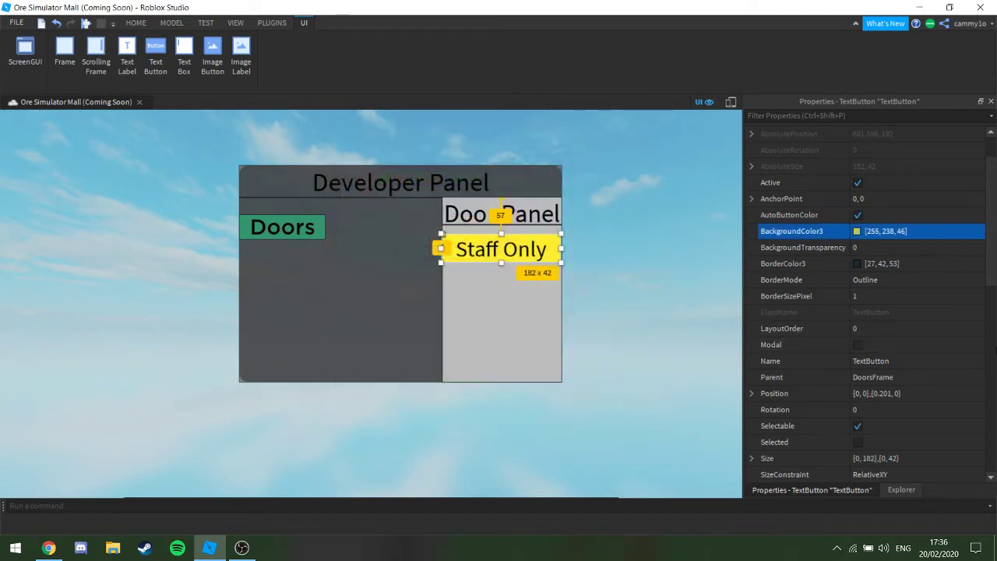
click(667, 266)
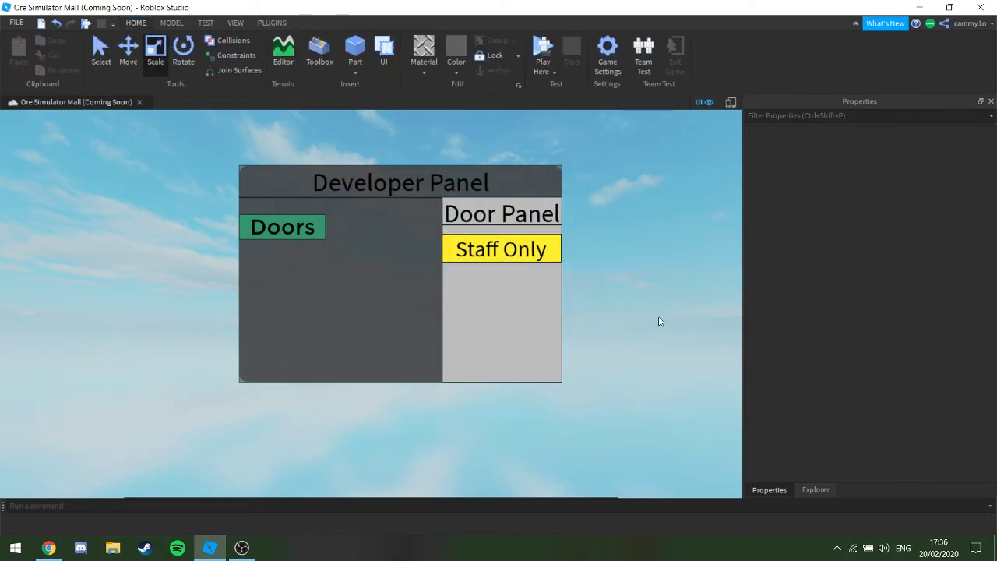
Resize the Staff Only button to about 79 x 50, starting about 49 pixels below the upper edge of DoorsFrame
click(810, 489)
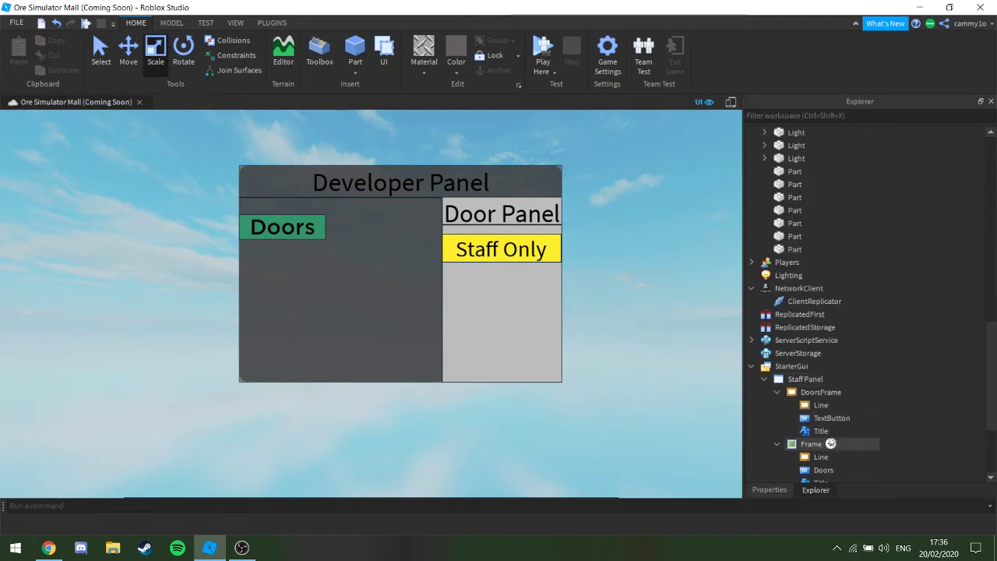
click(825, 418)
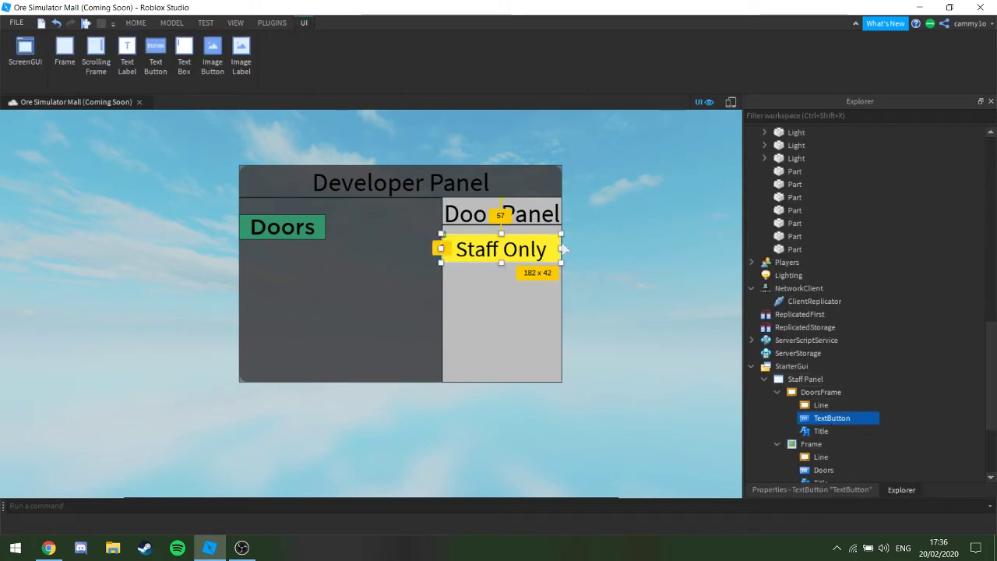
click(501, 211)
click(845, 417)
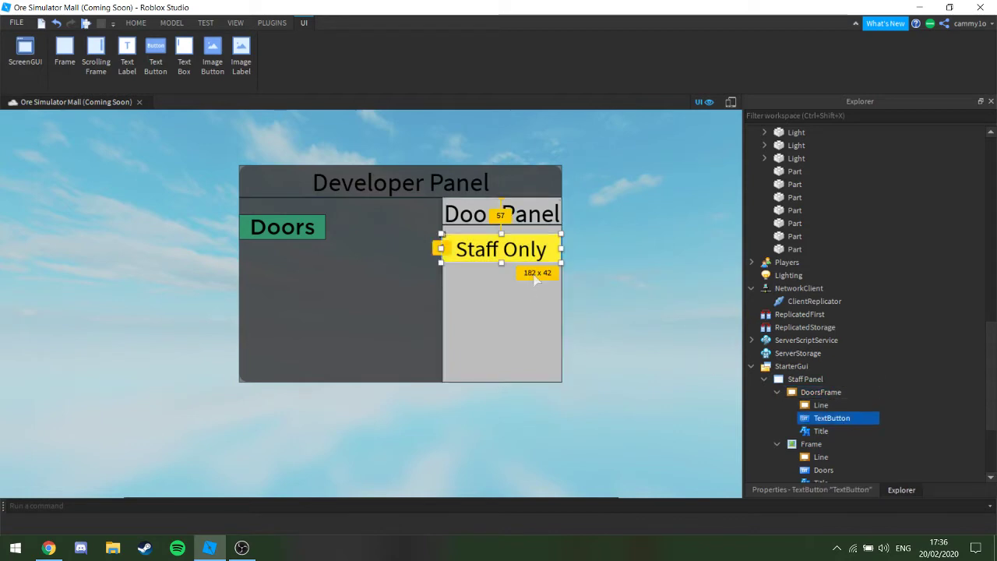
click(565, 261)
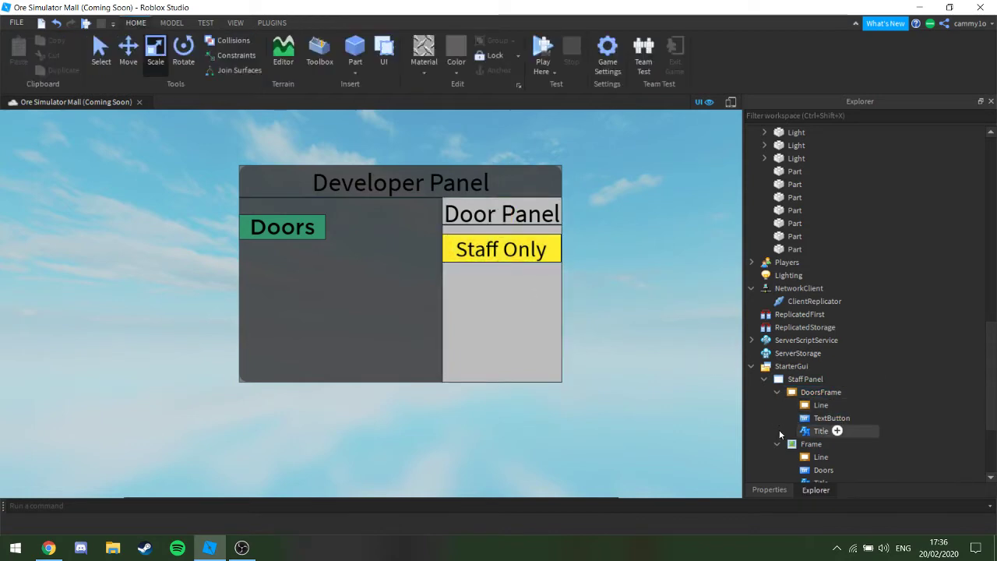
click(798, 418)
drag(562, 249, 492, 247)
click(697, 337)
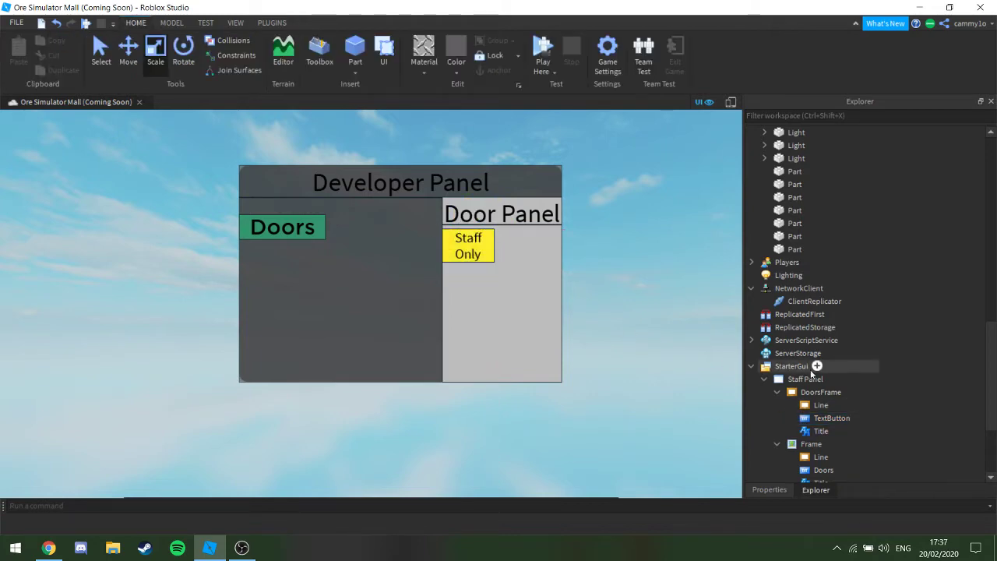
Rename the TextButton in DoorsFrame as Staff
click(825, 419)
click(825, 419)
text(Staff)
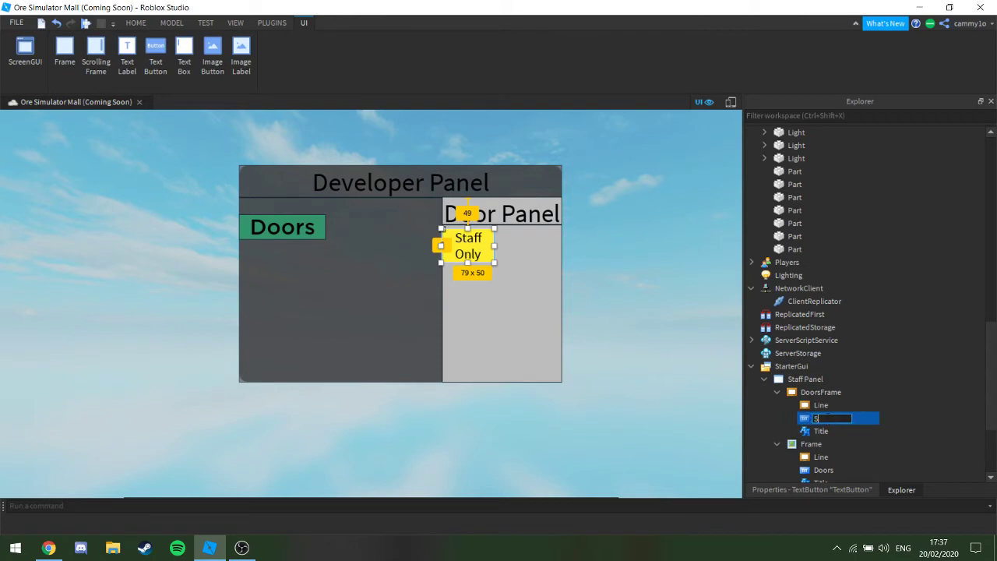
Insert a new Frame object into the Staff Panel ScreenGui
click(832, 378)
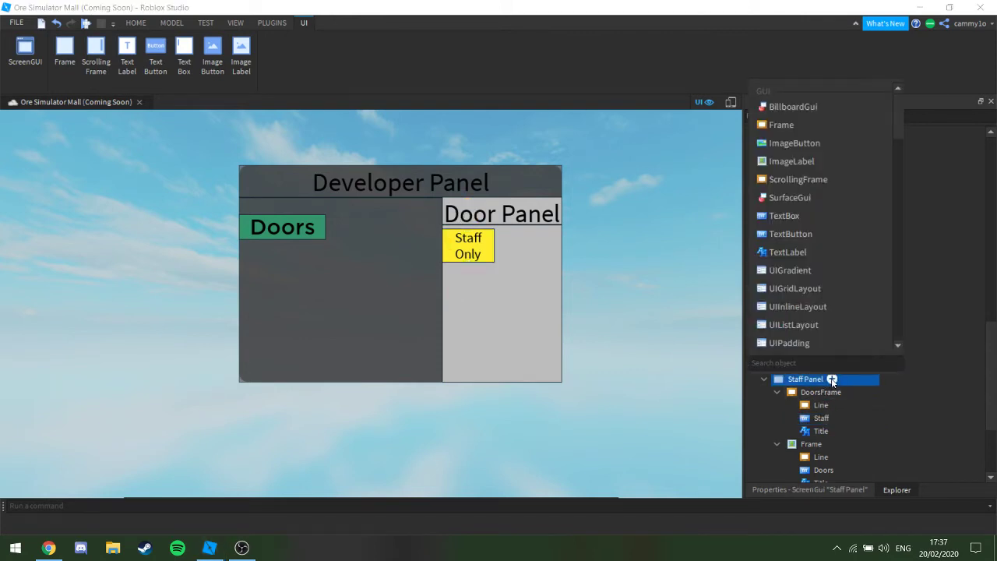
text(St)
key(BackSpace)
key(BackSpace)
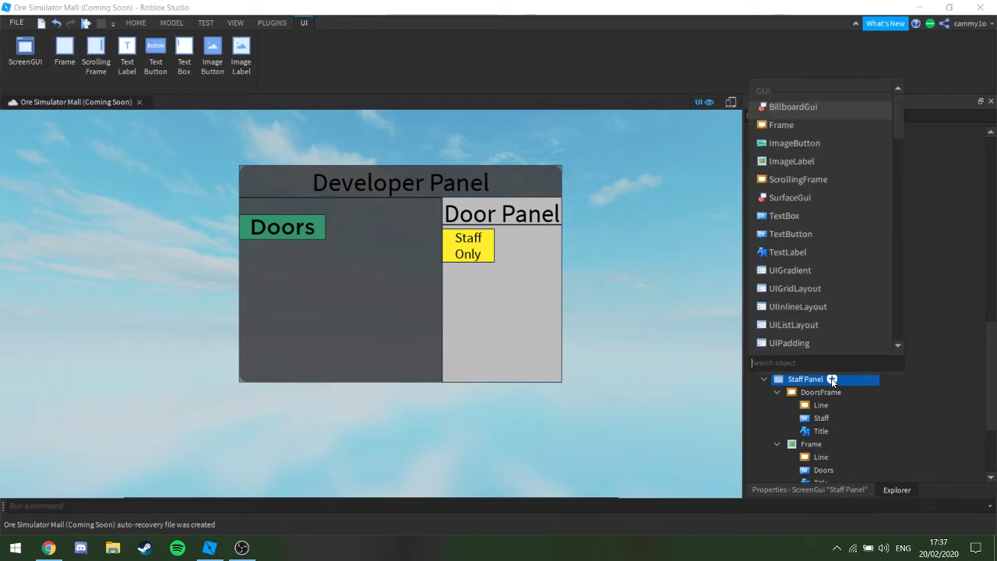
text(folder)
key(BackSpace)
key(BackSpace)
key(BackSpace)
key(BackSpace)
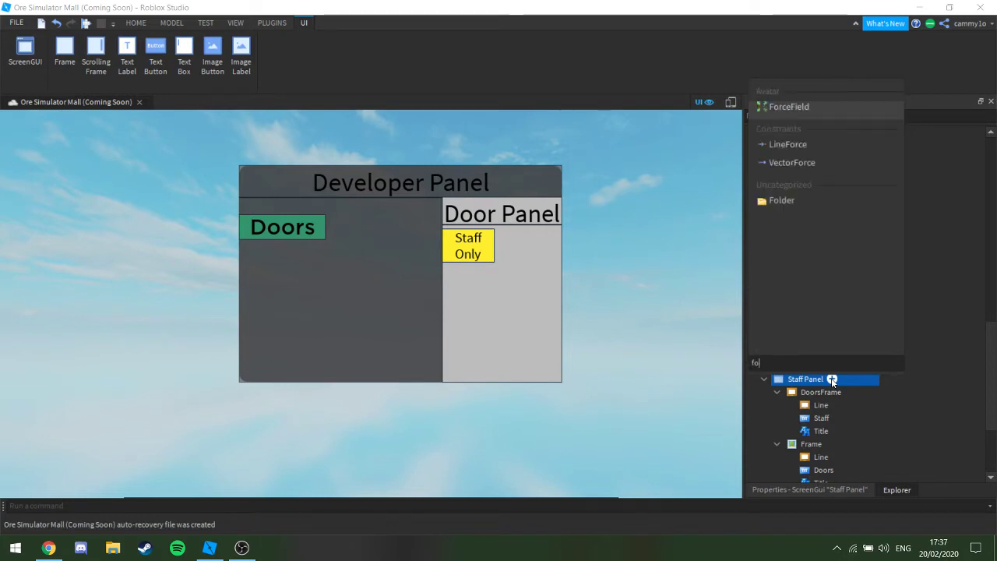
text(Fold)
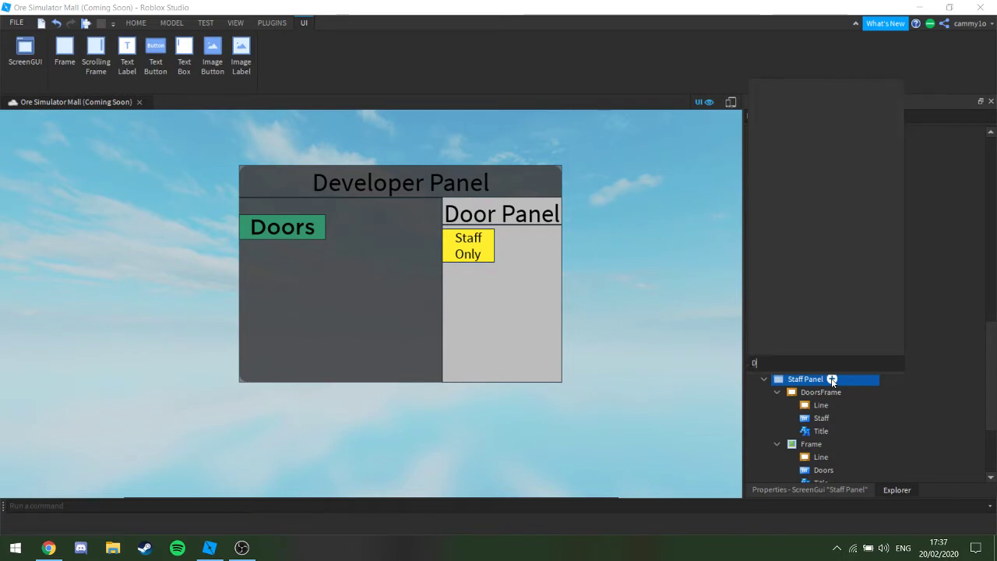
key(BackSpace)
key(BackSpace)
key(BackSpace)
key(BackSpace)
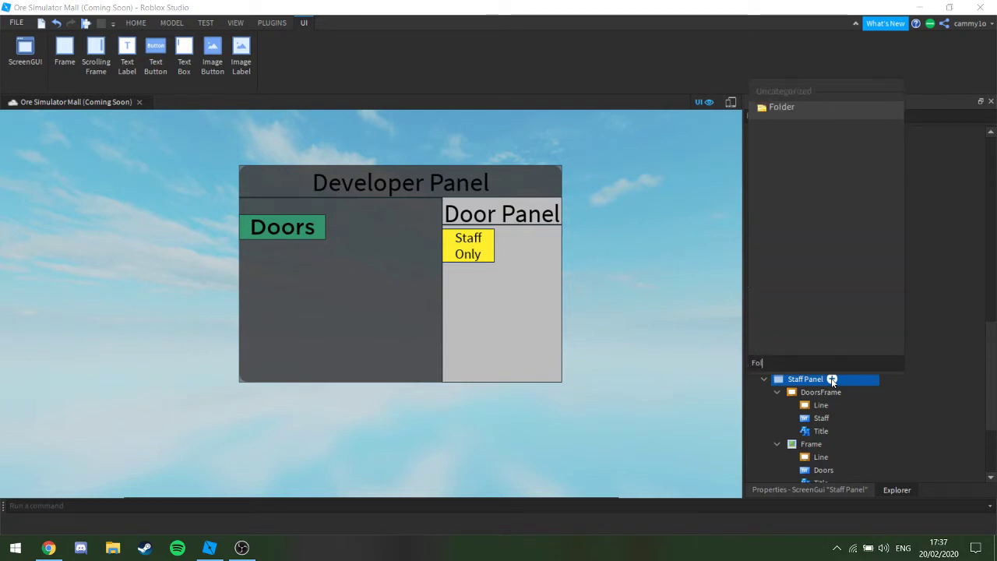
text(fram)
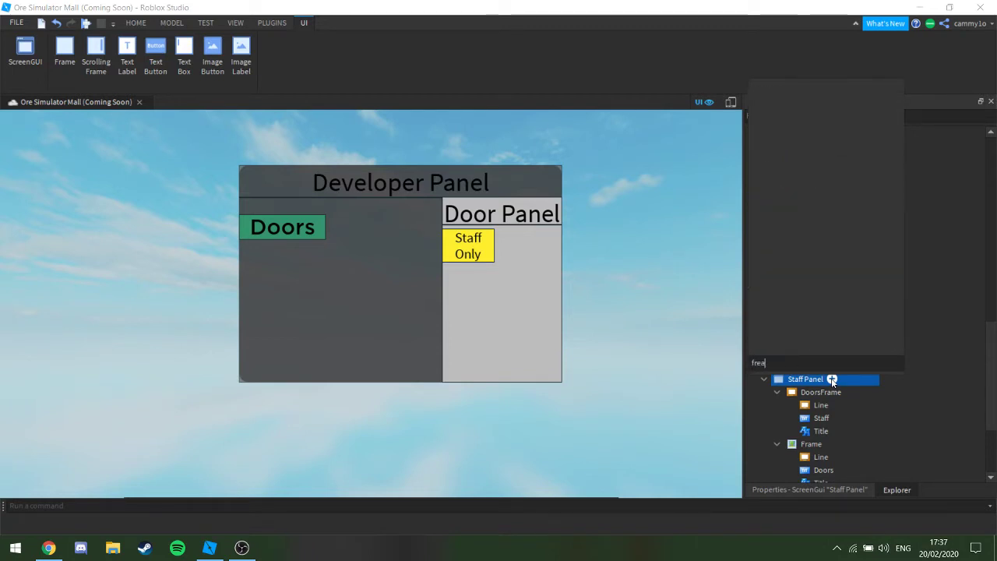
key(Return)
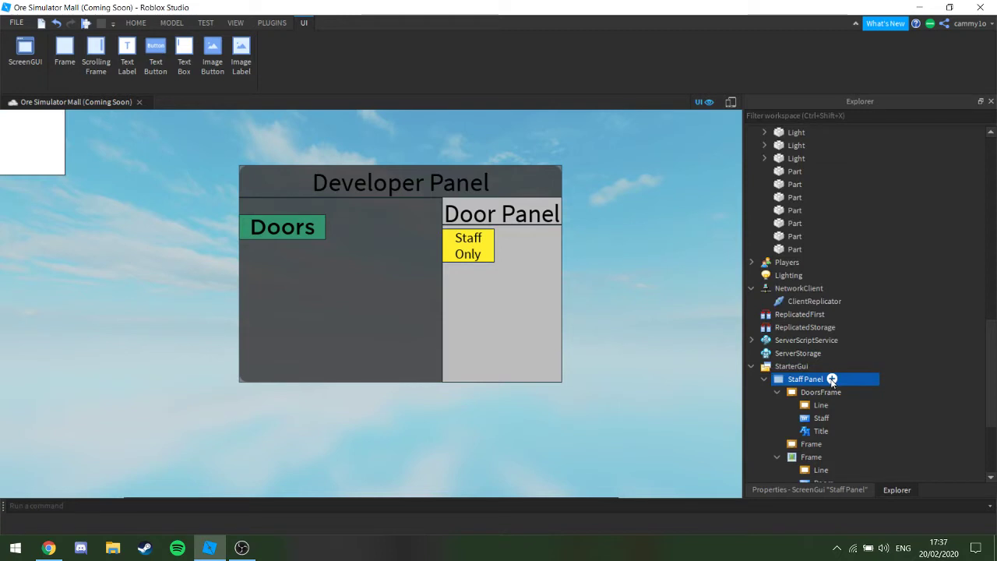
Rename the new white Frame under Staff Panel as StaffOnly
scroll(818, 392, down, 4)
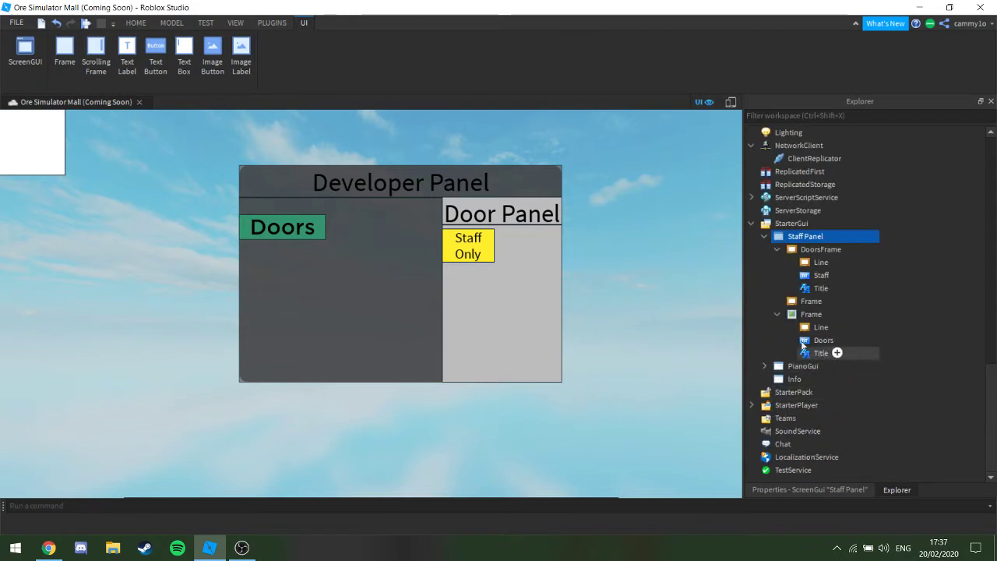
click(806, 302)
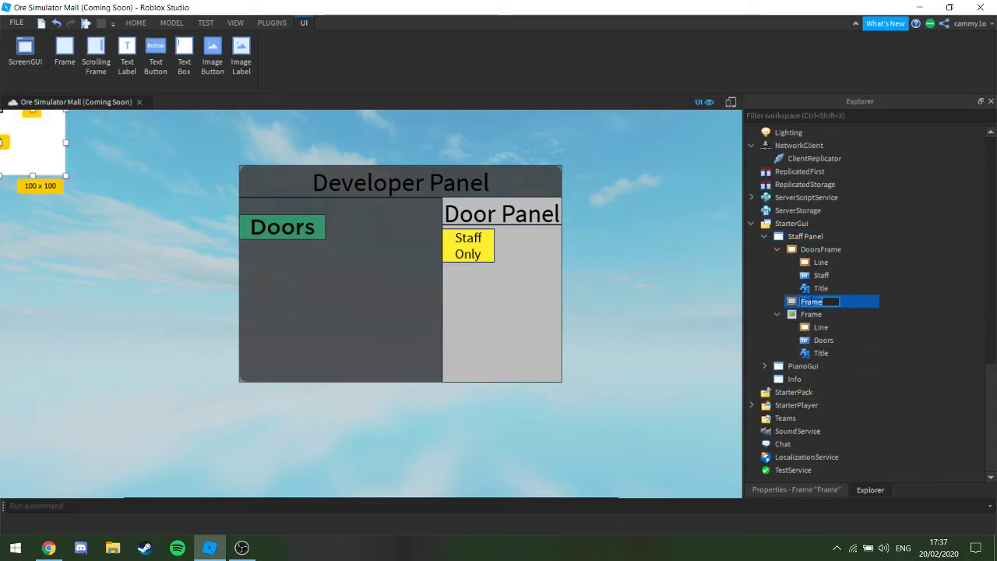
text(St)
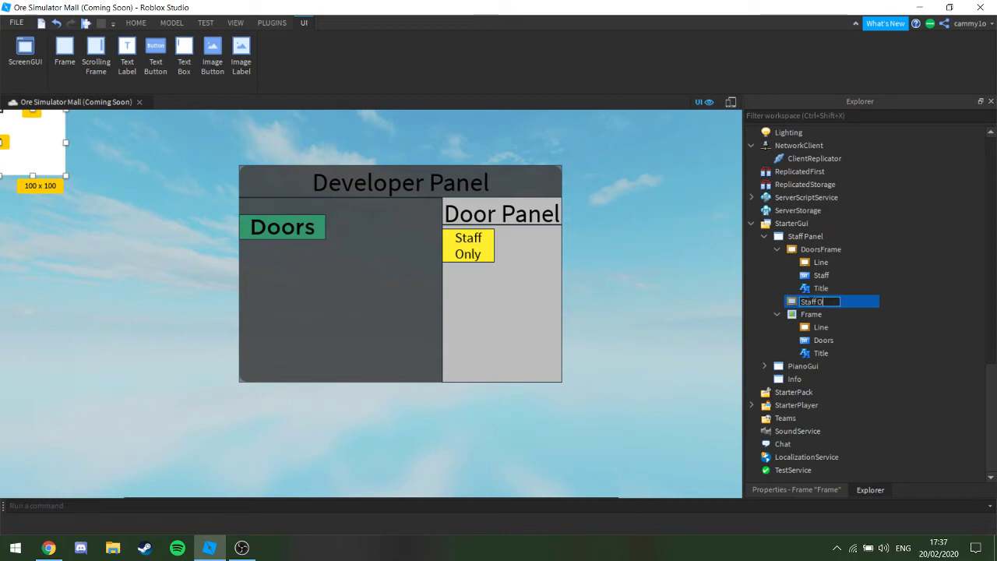
text(aff Only)
key(Return)
double_click(817, 305)
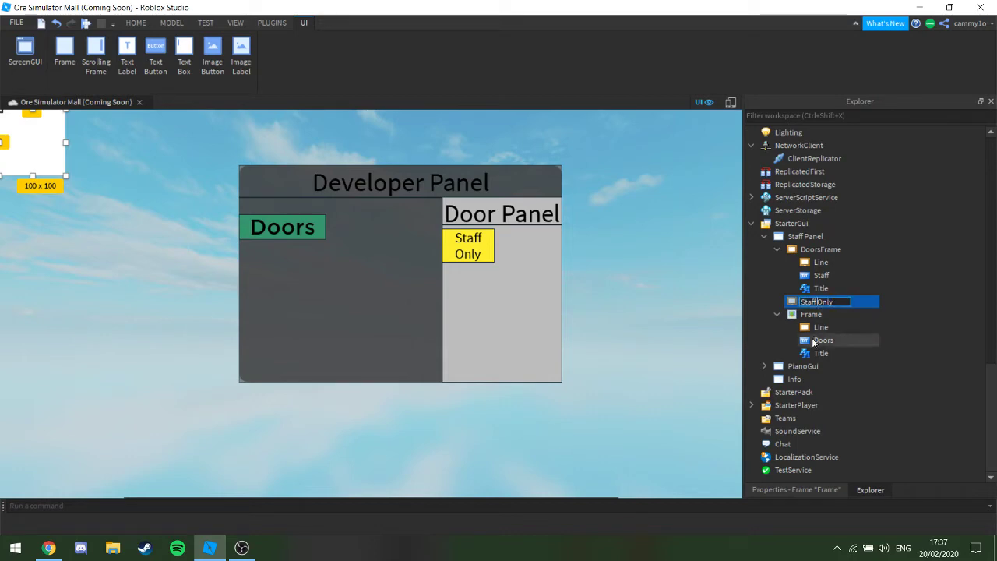
key(Return)
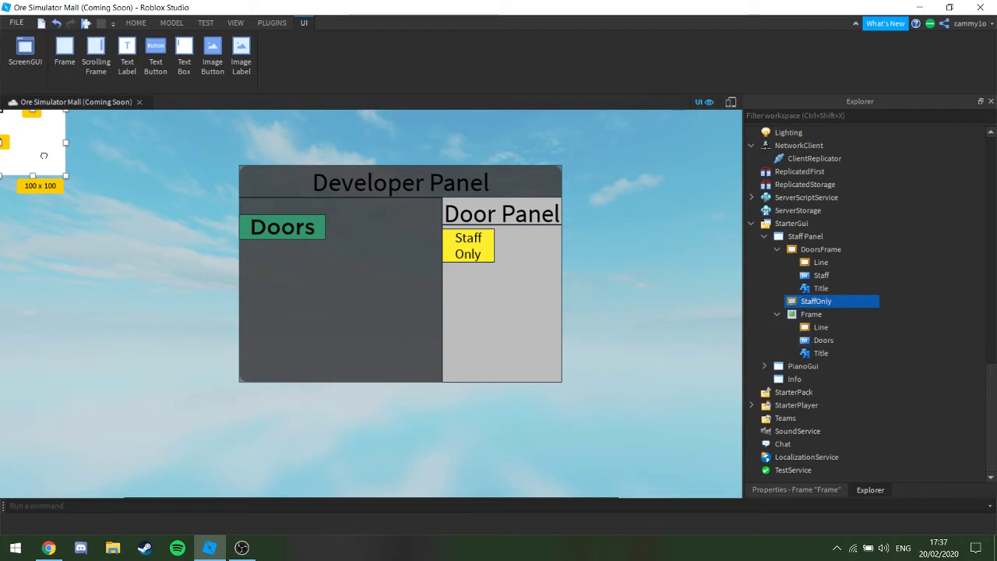
Place the StaffOnly frame just to the right of the Developer Panel and enlarge it to about 230 x 187
drag(43, 156, 723, 304)
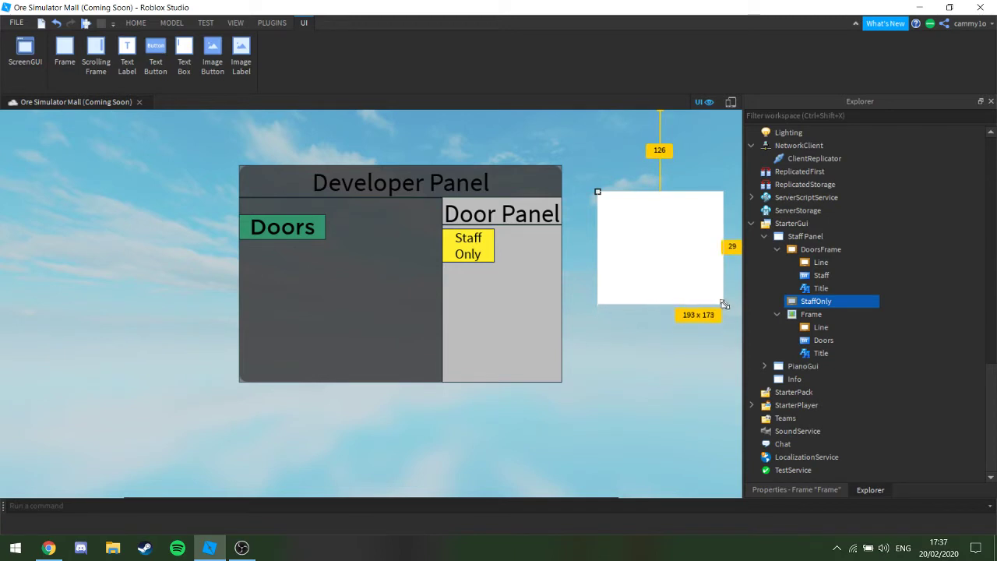
drag(683, 224, 663, 267)
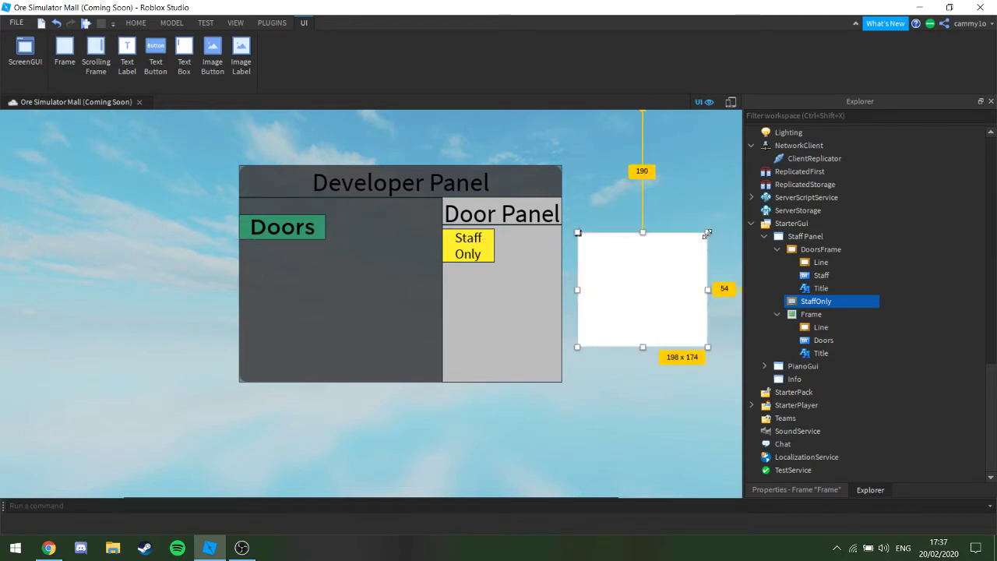
drag(707, 233, 728, 224)
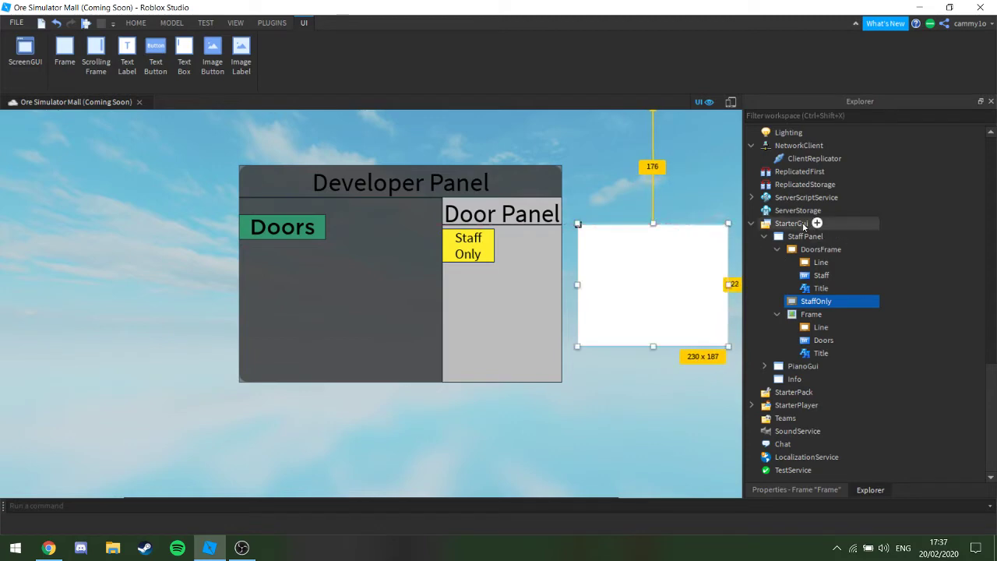
Give the StaffOnly frame a light green background (216, 255, 178) with a transparency of 0.5
click(795, 488)
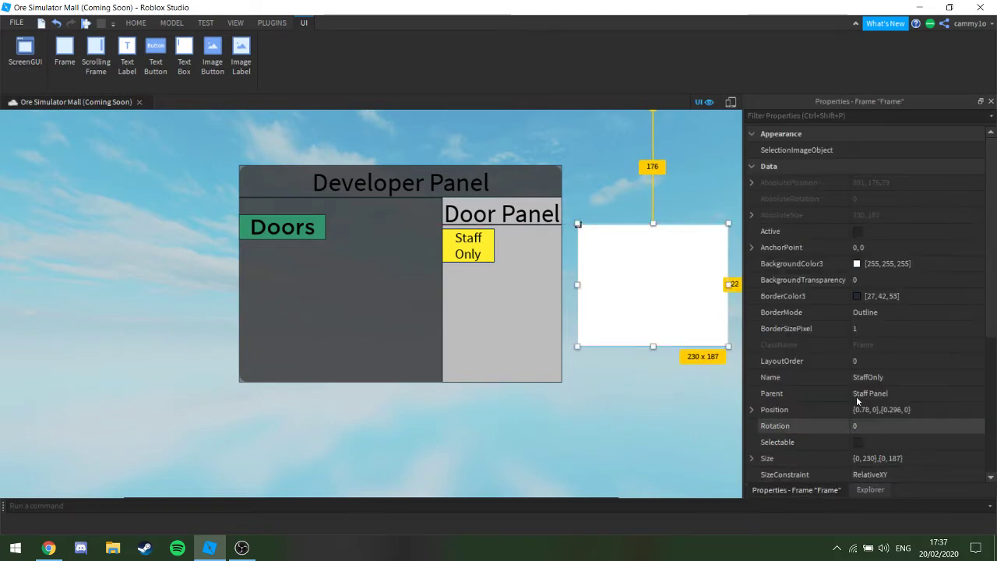
click(857, 263)
click(619, 202)
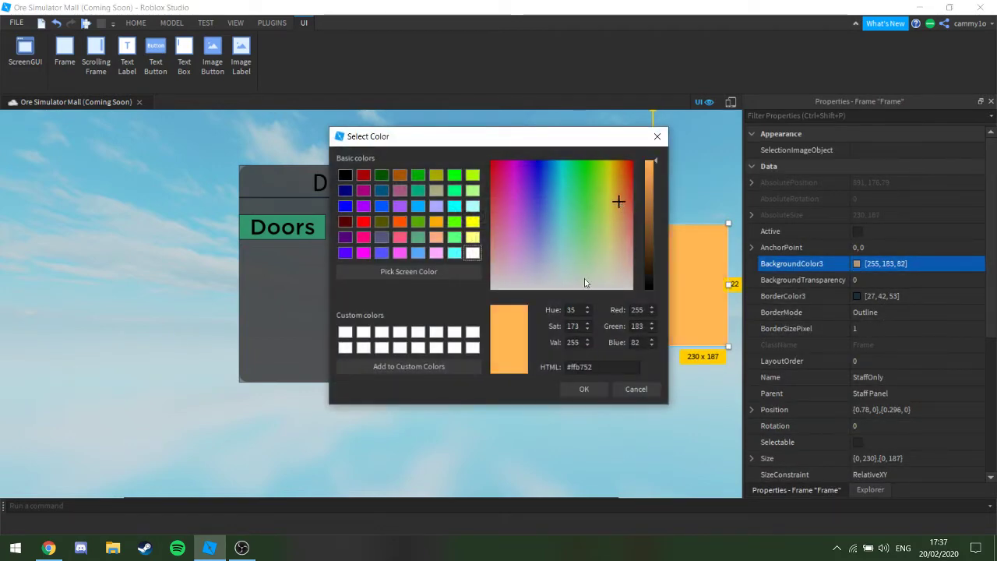
drag(584, 281, 596, 250)
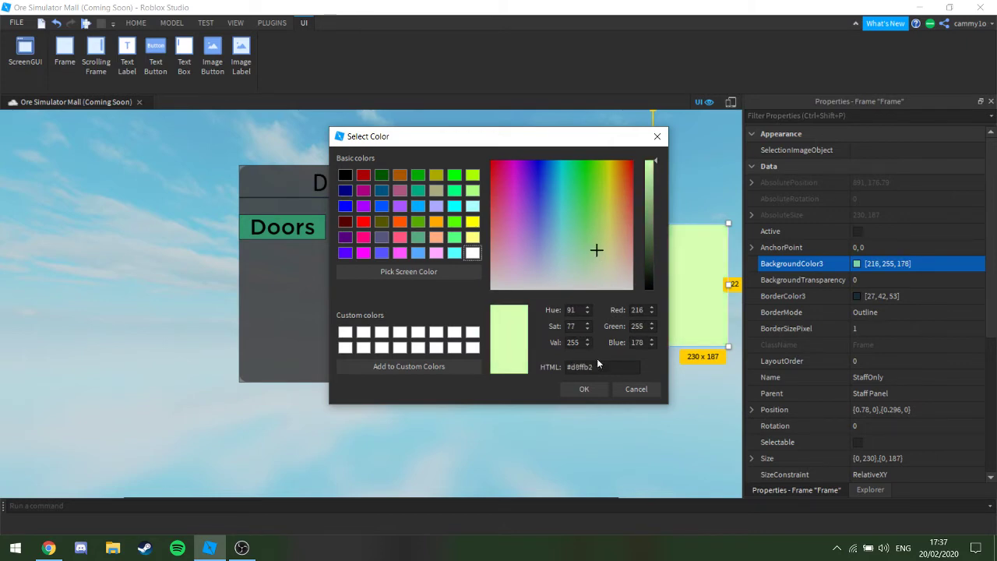
click(585, 388)
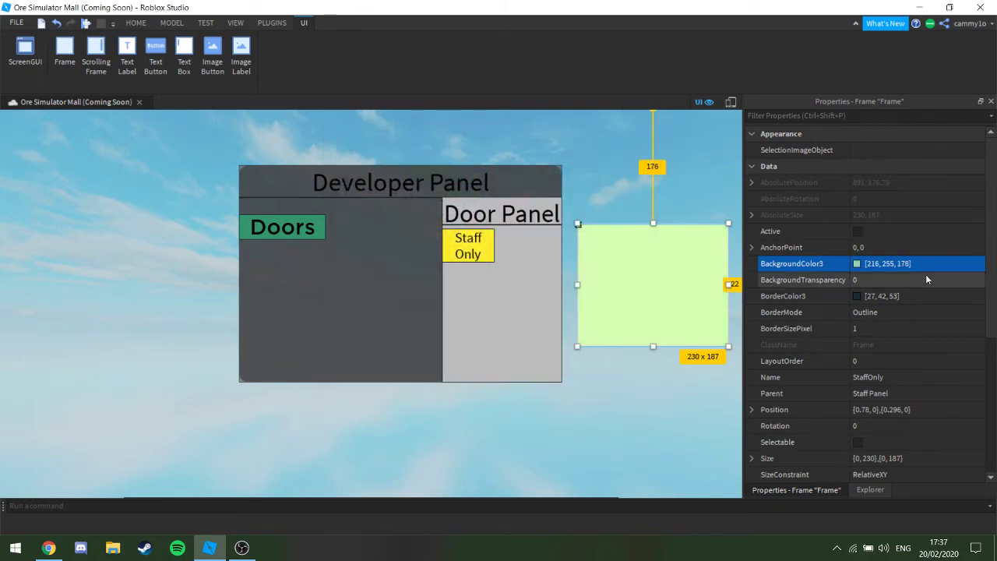
click(903, 280)
text(0.5)
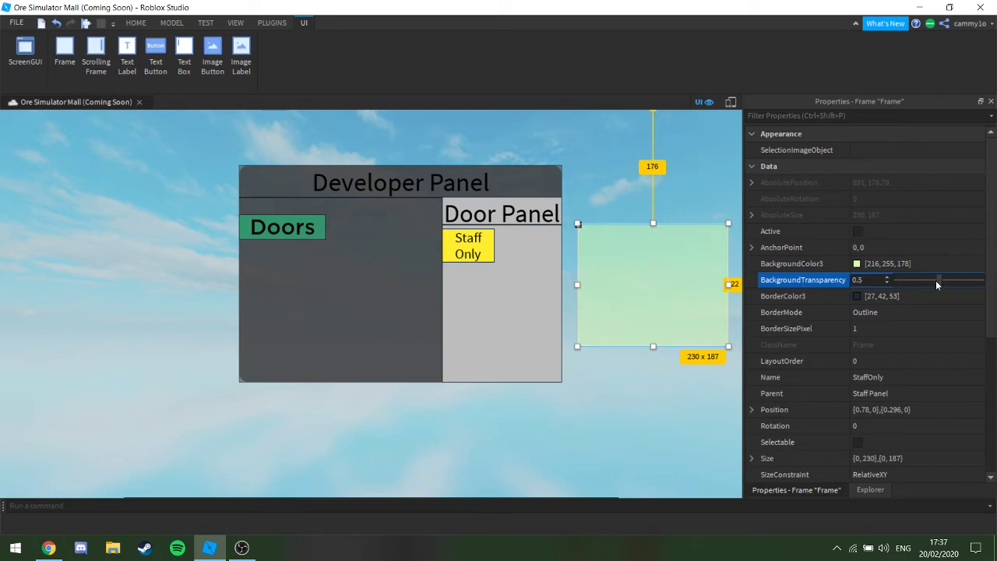
Duplicate the Line and Title of DoorsFrame and place the copies inside the StaffOnly frame
click(872, 489)
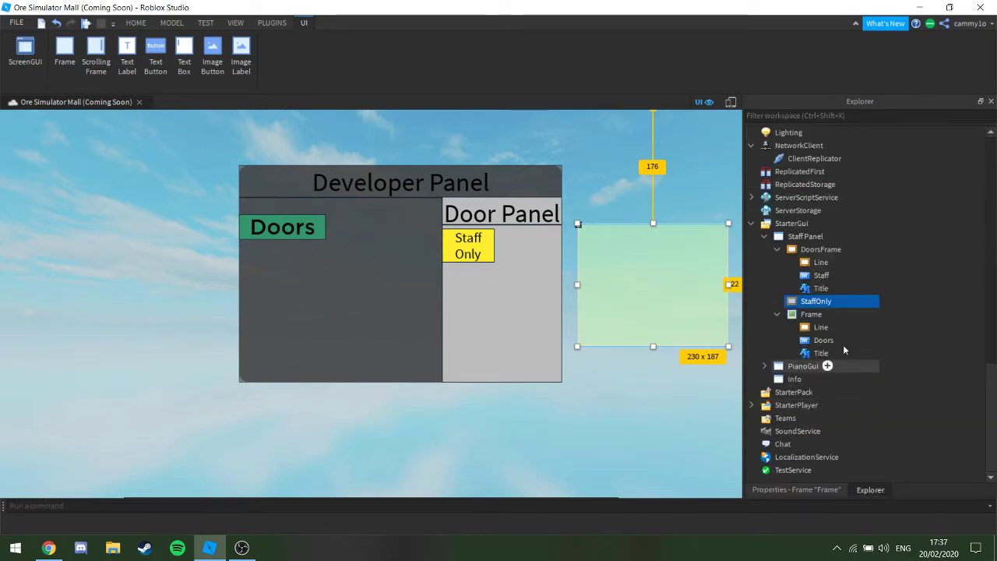
click(822, 288)
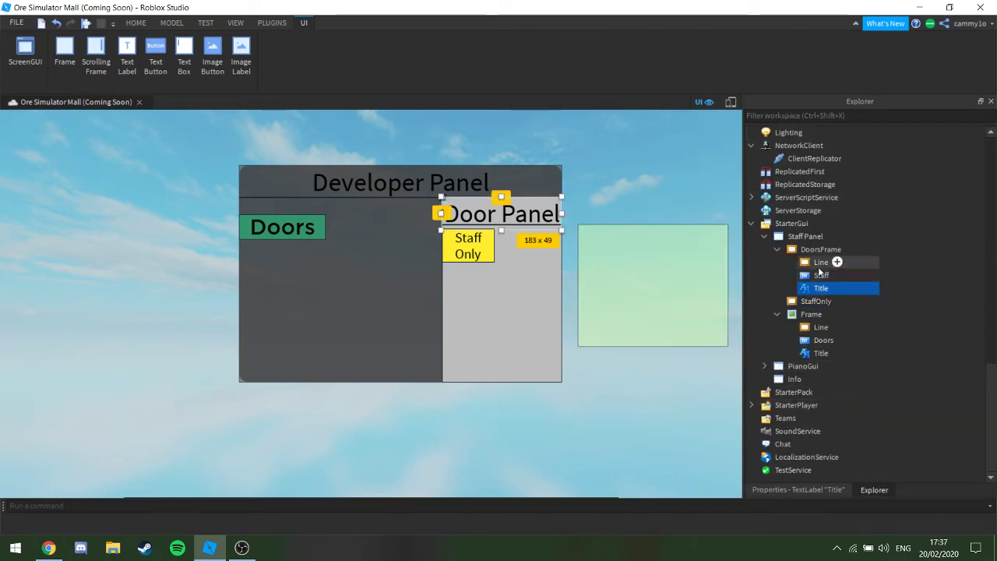
ctrl+click(820, 262)
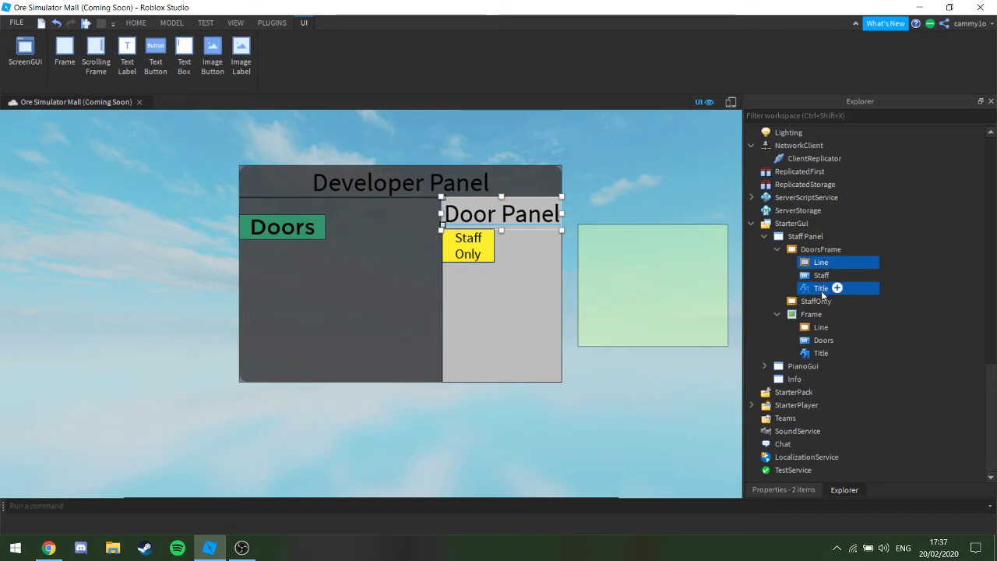
key(ctrl+d)
drag(826, 313, 819, 326)
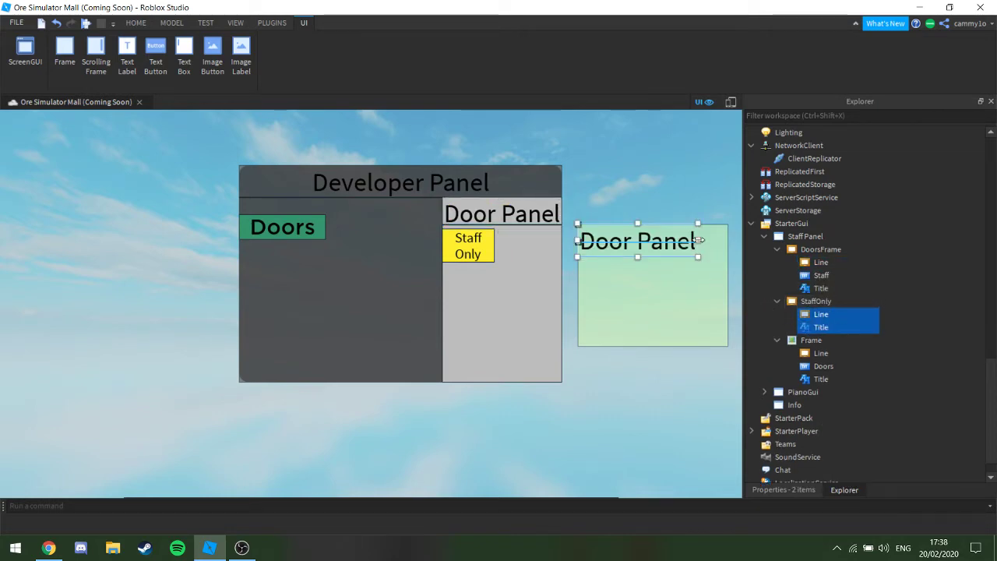
Widen the copied title and line to the StaffOnly frame's full width and place the line just below the title text
drag(699, 241, 726, 241)
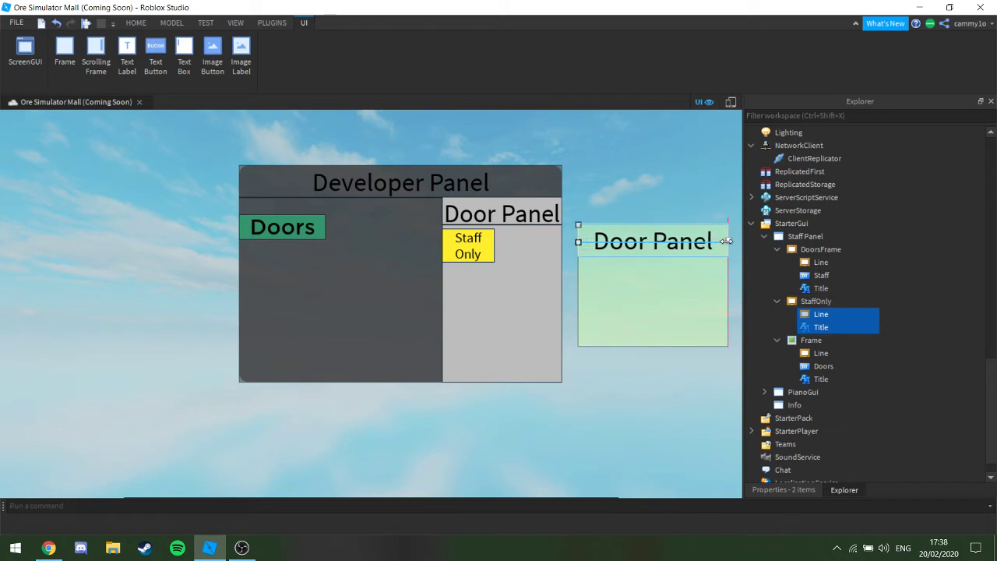
click(825, 314)
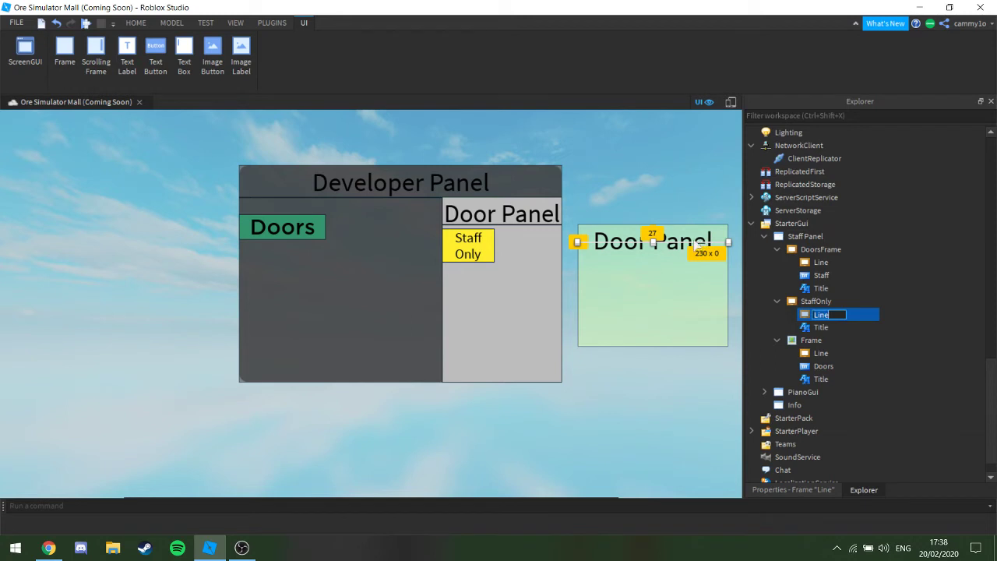
drag(691, 243, 689, 254)
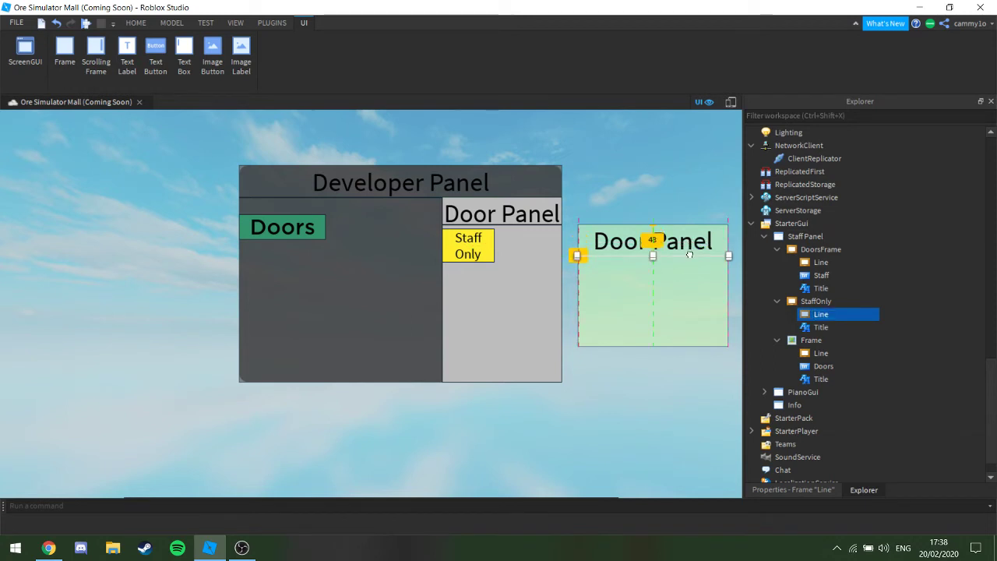
click(712, 185)
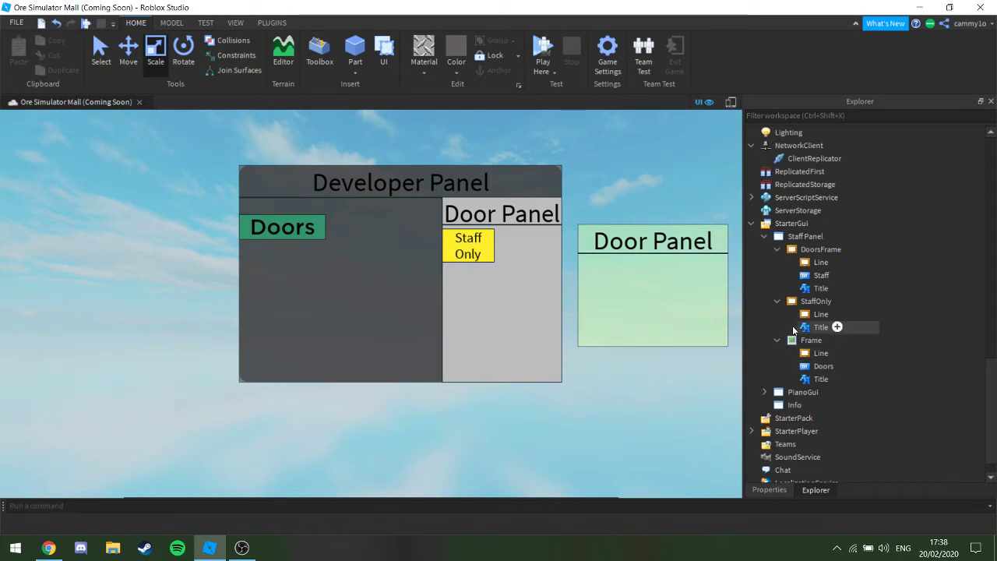
Insert a text button into the StaffOnly frame and fit it into the frame's lower-left corner at about 108 x 88
click(777, 250)
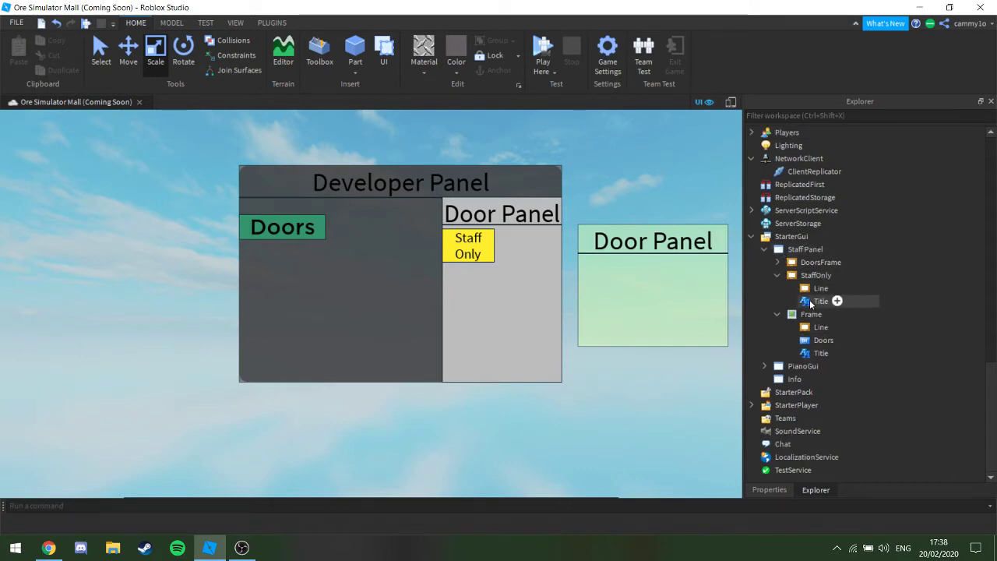
click(815, 278)
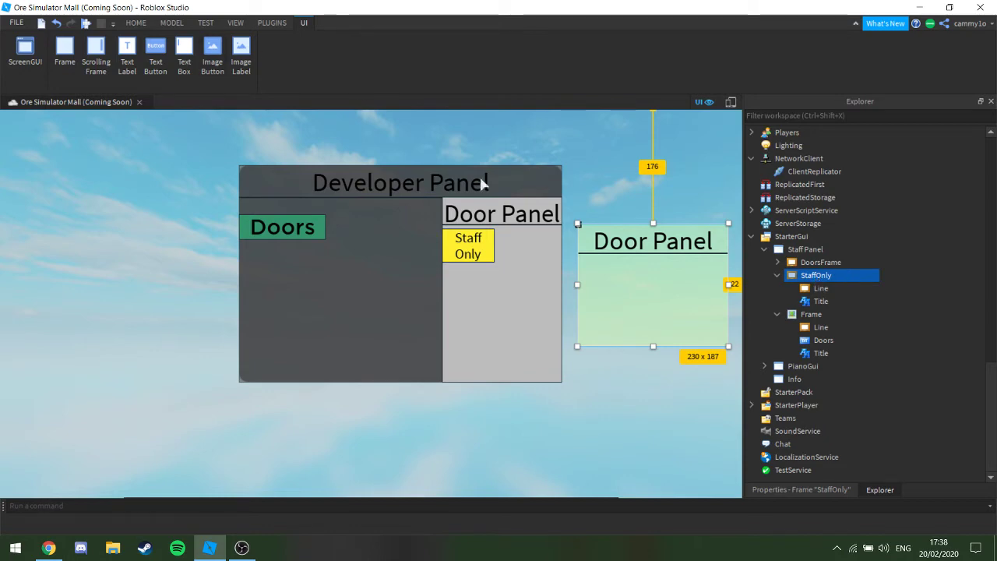
click(825, 288)
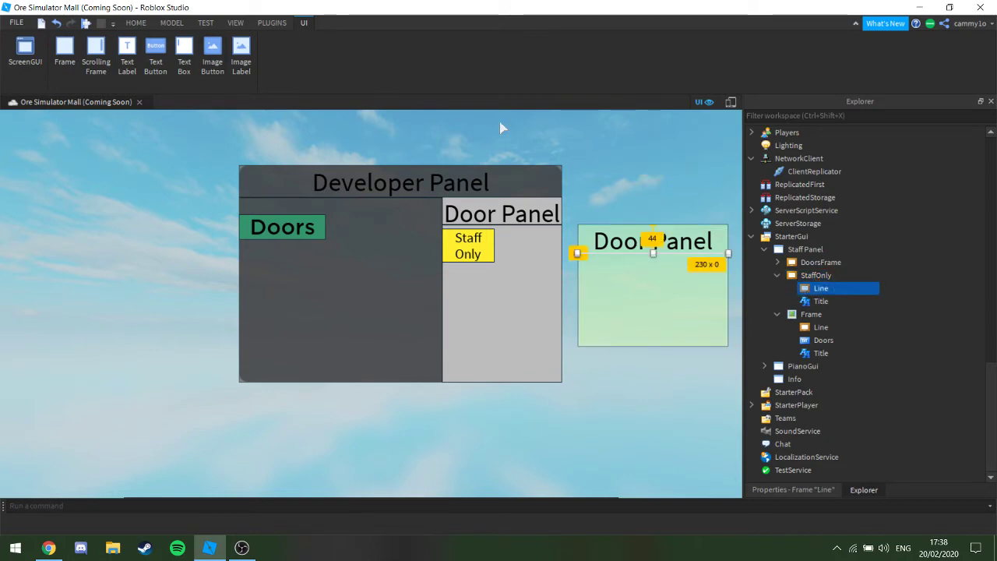
click(155, 49)
drag(661, 252, 662, 293)
drag(708, 267, 632, 262)
drag(640, 308, 666, 346)
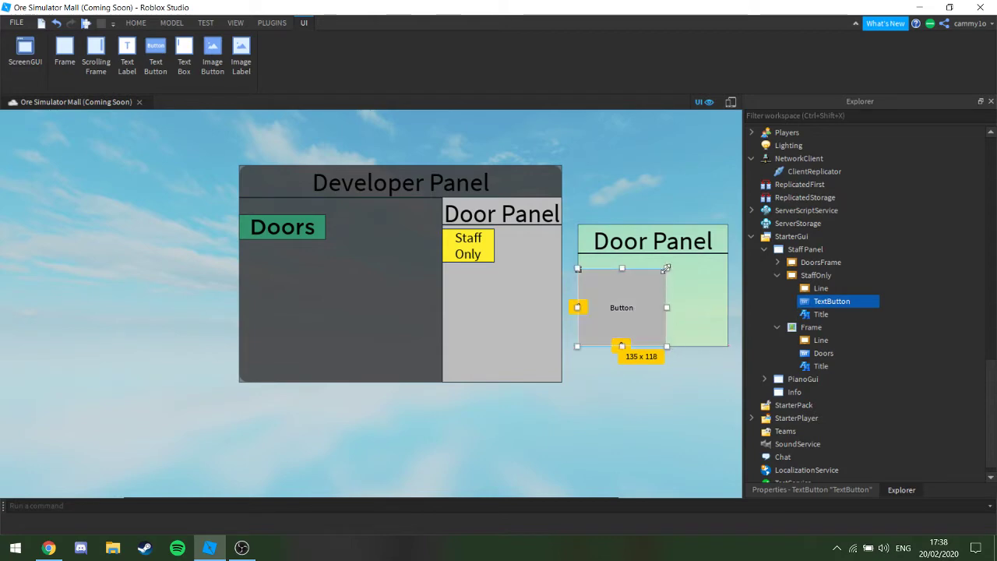
drag(666, 268, 649, 287)
Set the new button's text to Open and enable TextScaled
click(825, 490)
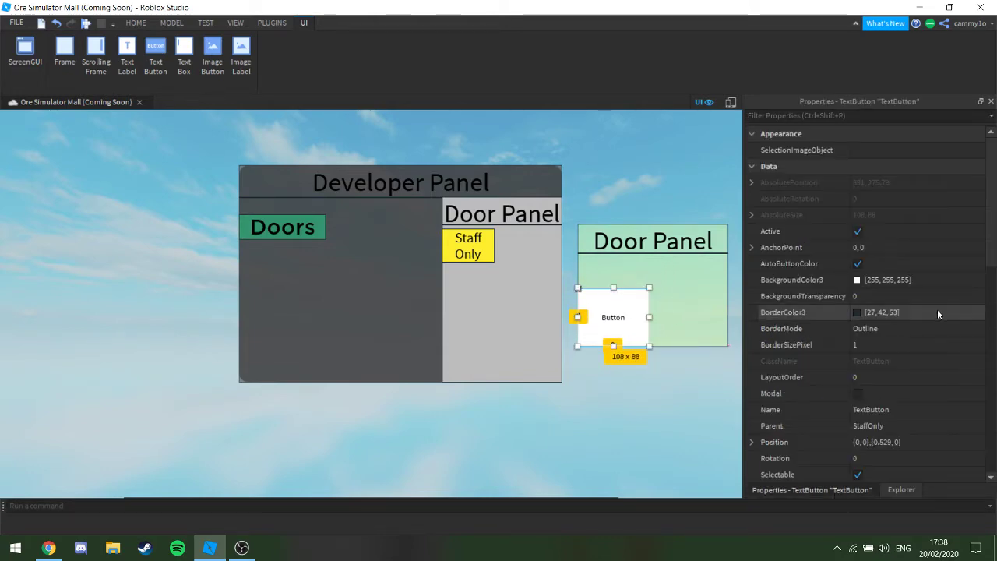
scroll(936, 309, down, 8)
click(899, 312)
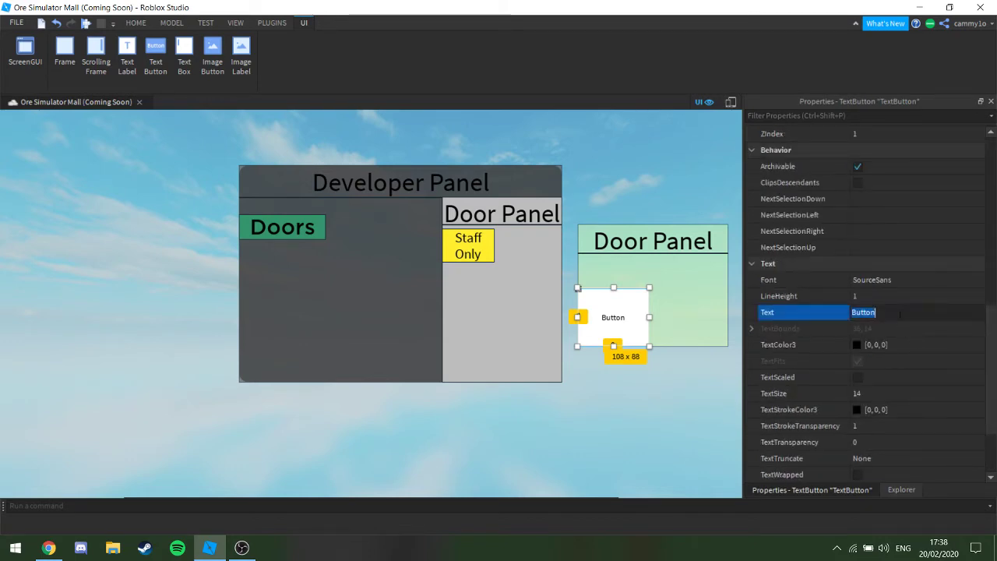
text(Open)
key(Return)
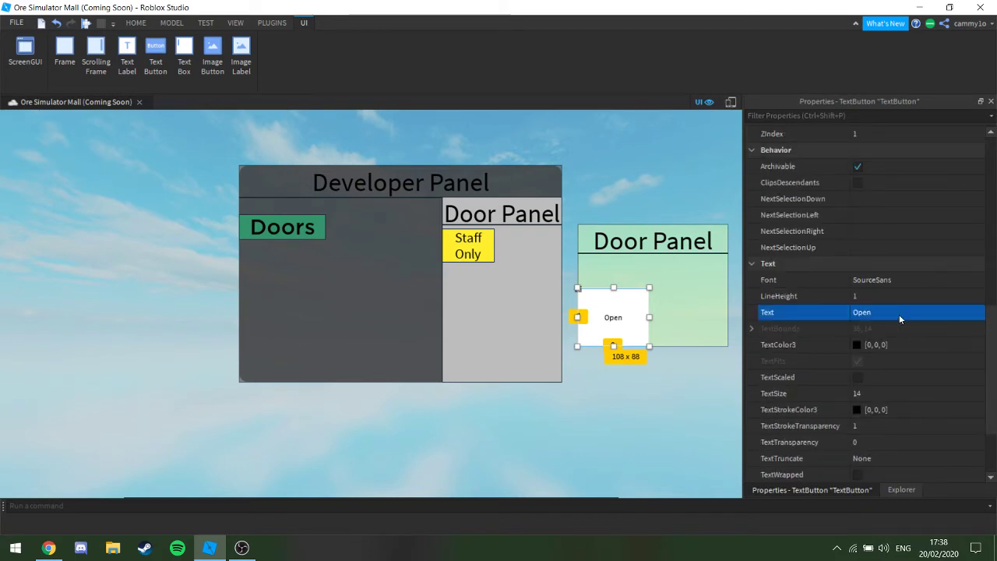
click(879, 378)
Set the Open button's background color to bright green (89, 255, 0)
scroll(882, 354, up, 10)
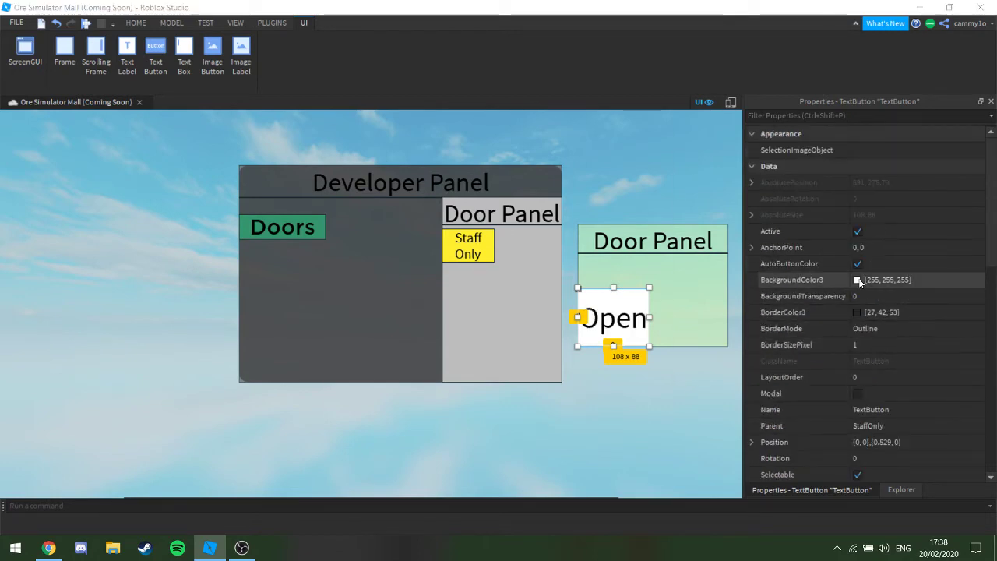
click(856, 280)
drag(629, 212, 596, 134)
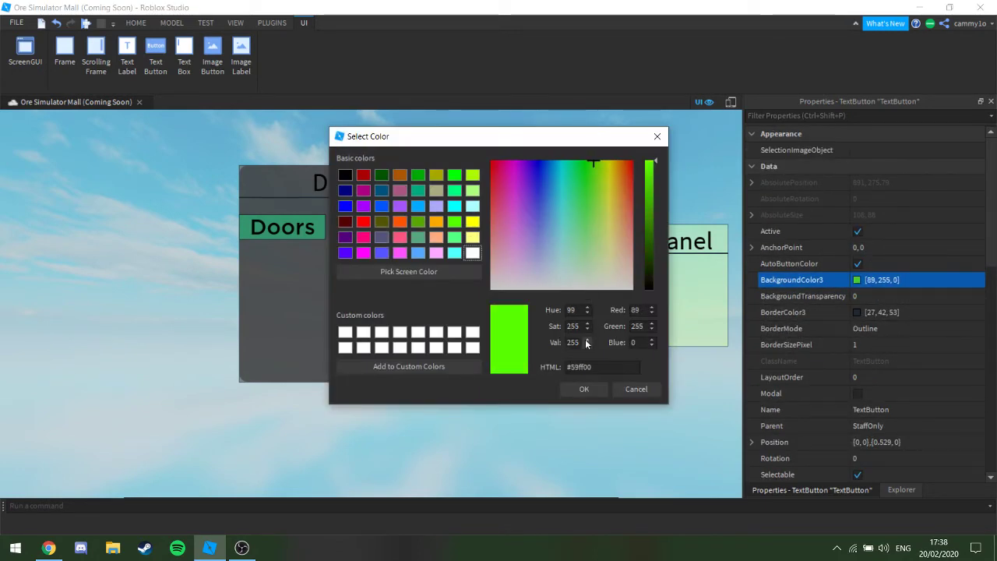
click(584, 389)
Try a background transparency of 1 on the Open button and return it to 0
click(875, 301)
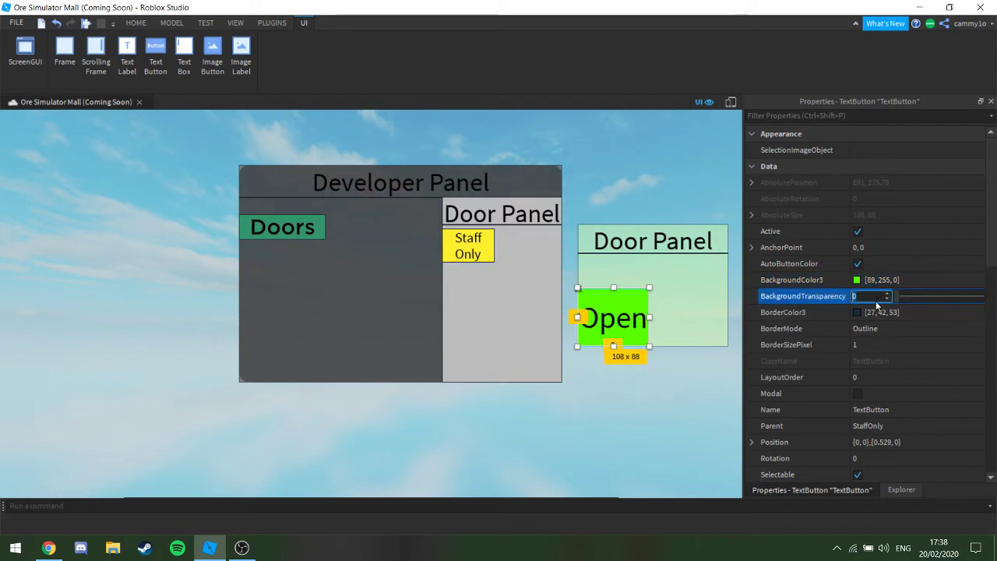
text(1)
key(BackSpace)
text(1)
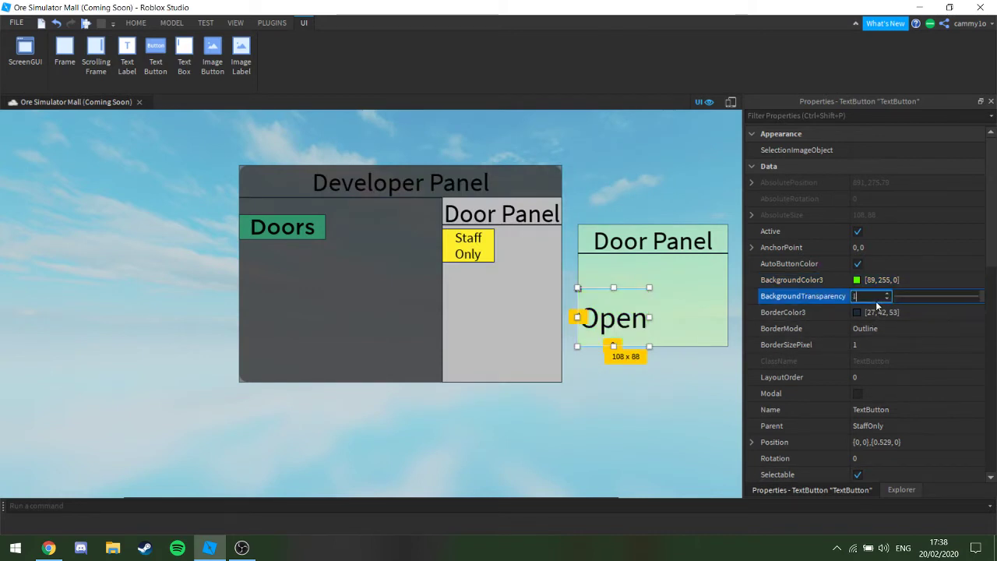
key(BackSpace)
text(0)
key(Return)
Set the Open button's border size to 3 pixels
click(894, 342)
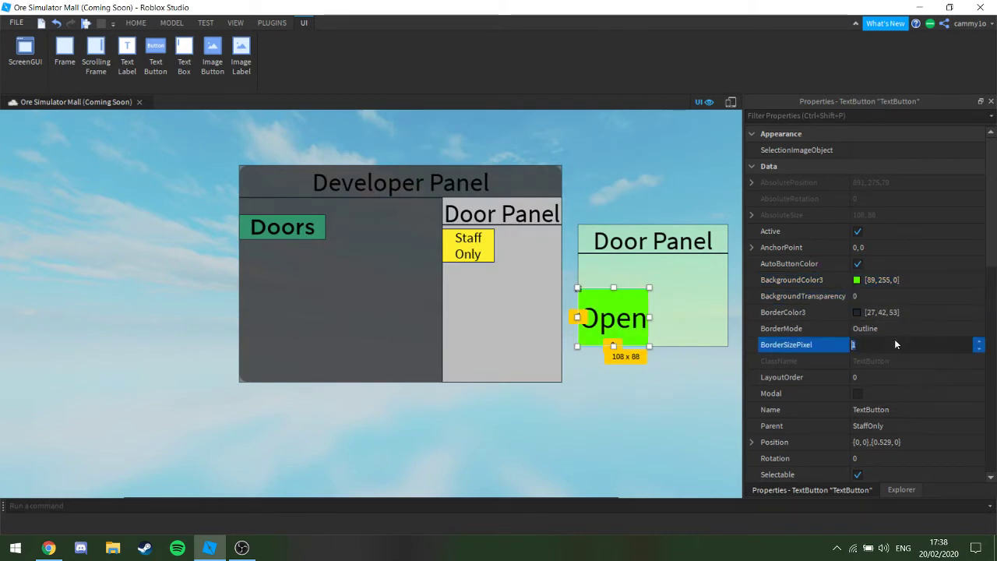
text(3)
key(Return)
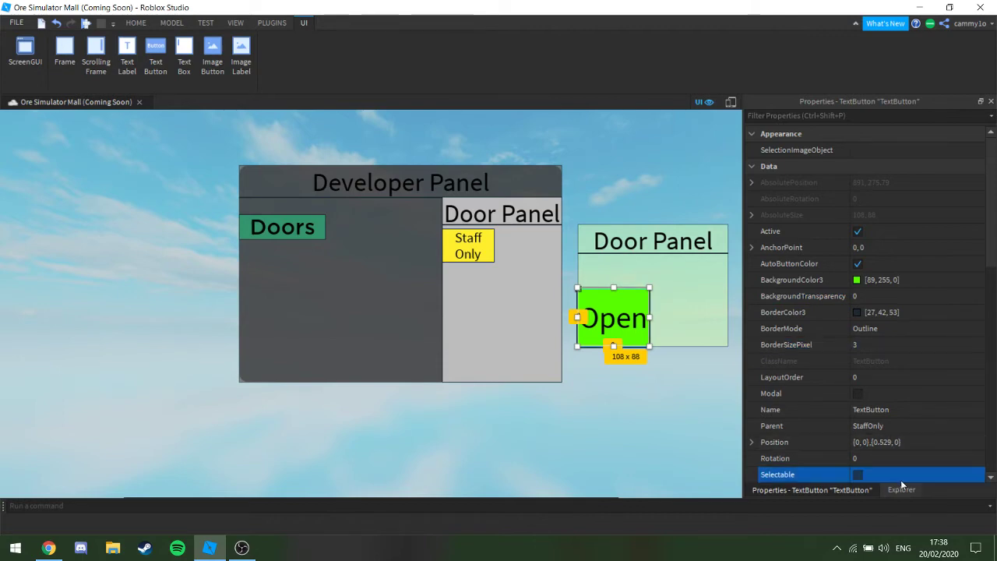
scroll(903, 483, down, 1)
click(901, 489)
click(688, 399)
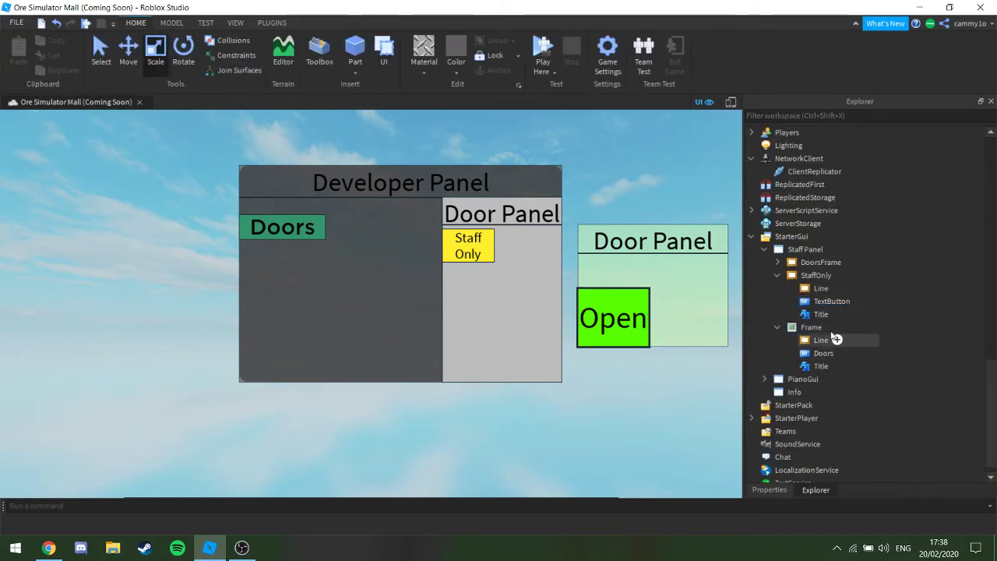
Set the StaffOnly frame's border size to 3 pixels
click(827, 288)
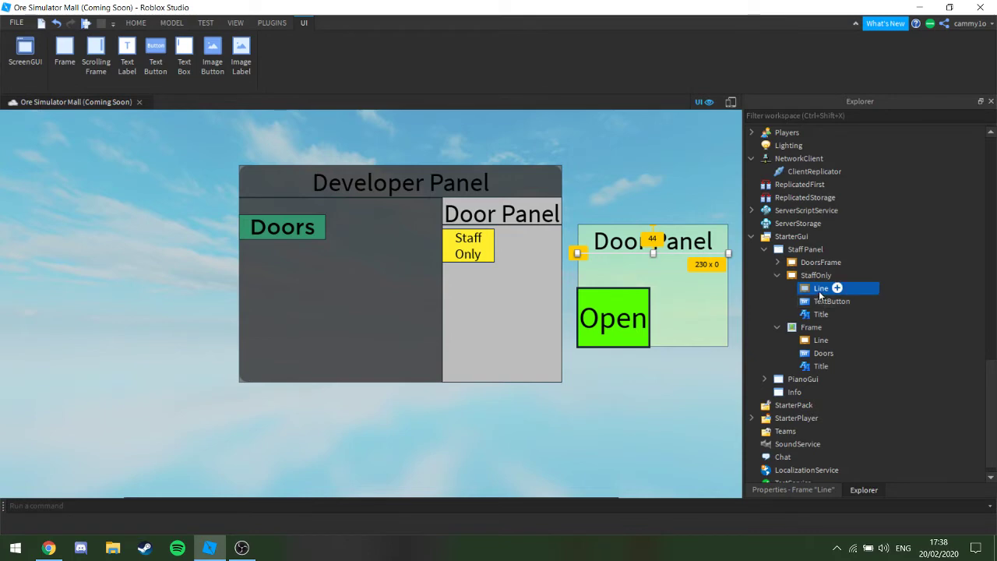
click(815, 276)
click(831, 491)
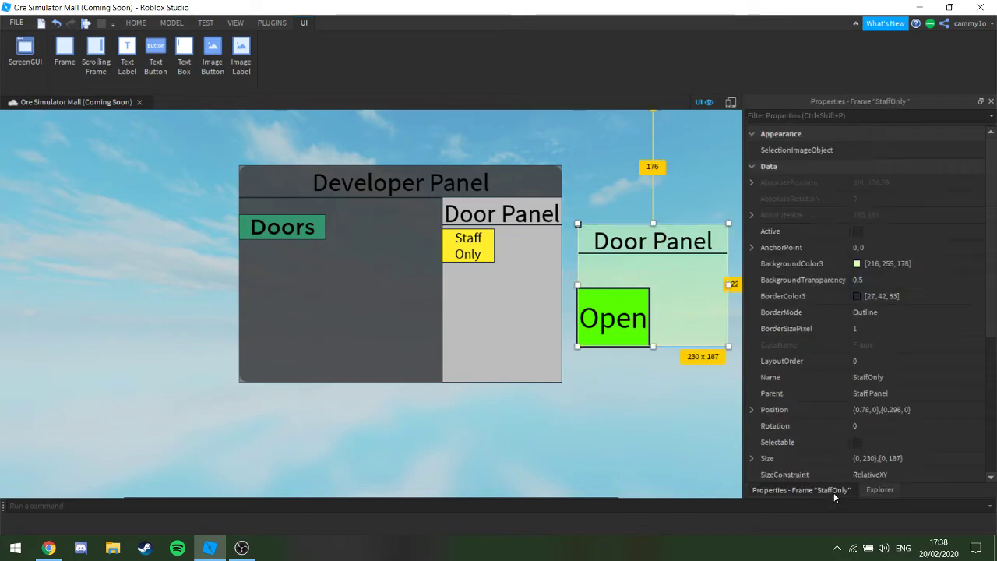
click(878, 281)
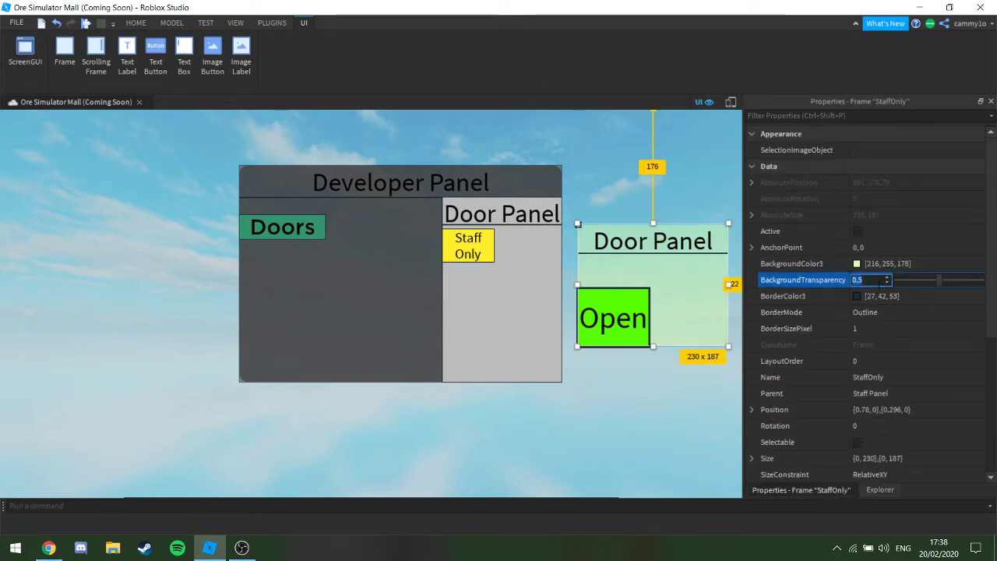
click(867, 328)
text(3)
key(Return)
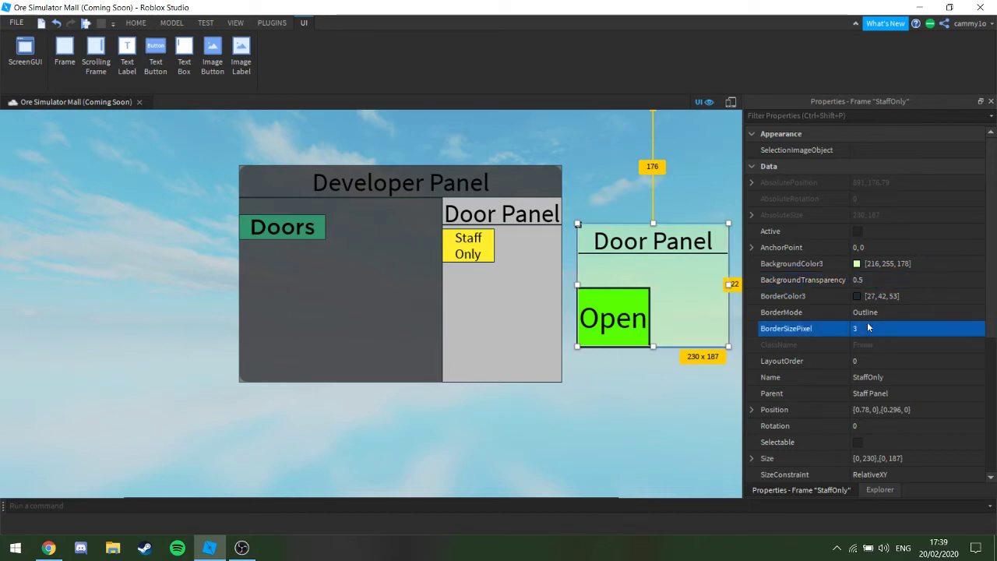
click(667, 396)
Rename the TextButton inside the StaffOnly frame as Open
click(814, 490)
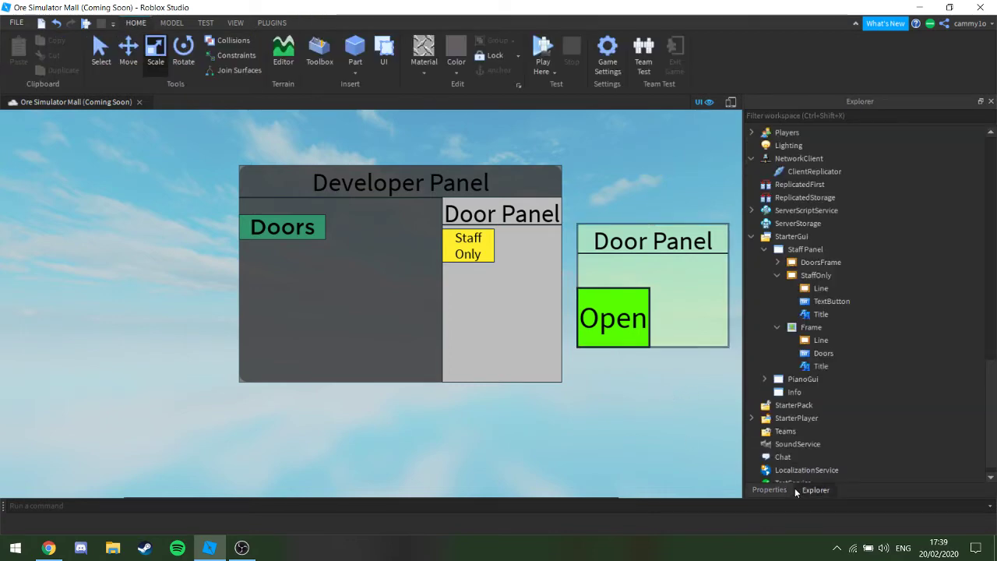
click(827, 300)
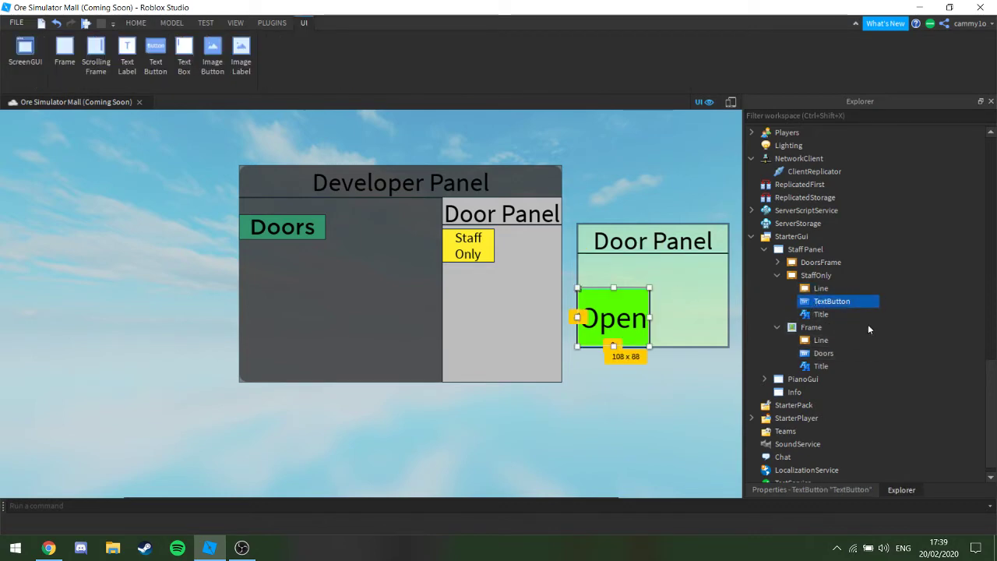
double_click(845, 302)
text(Open)
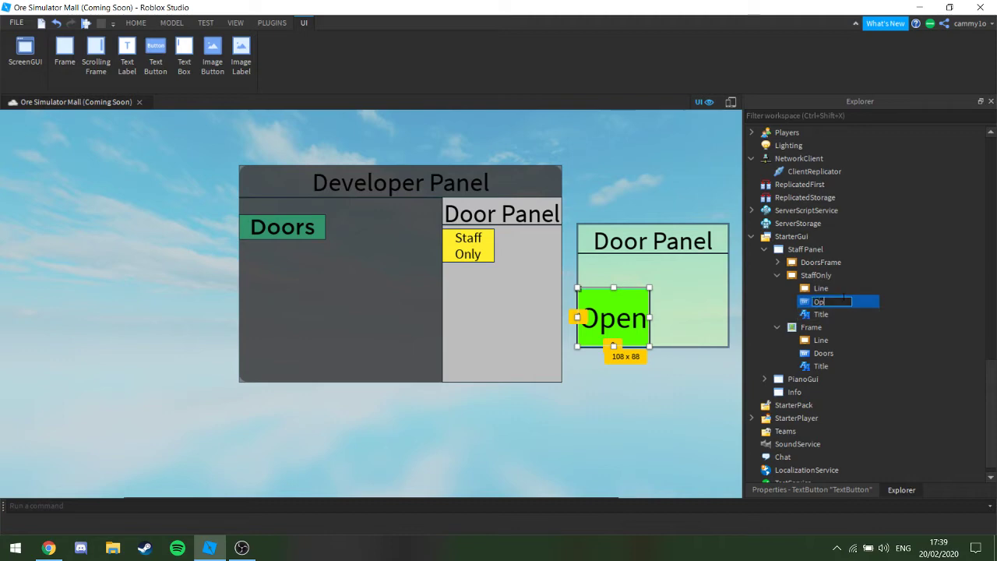
key(Return)
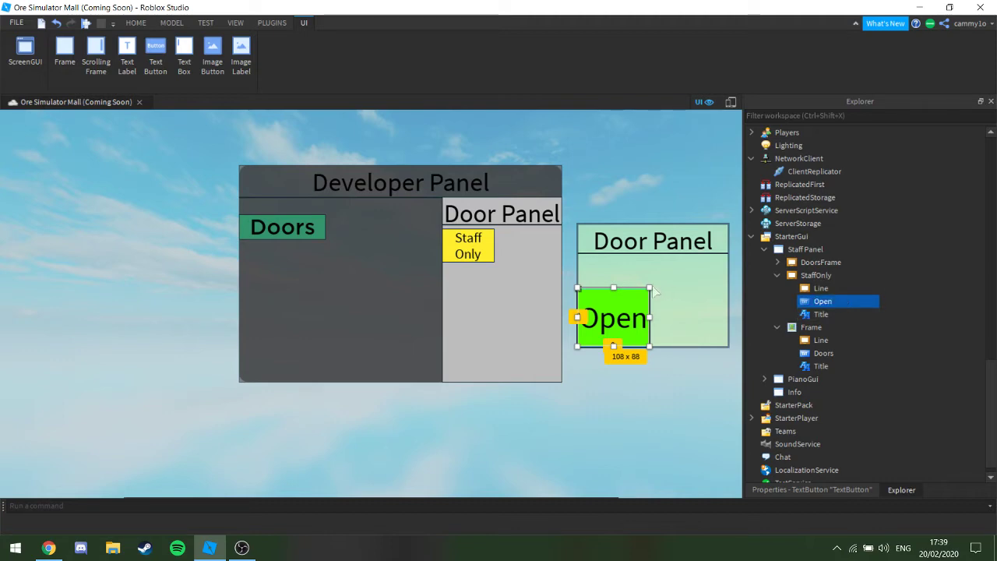
Shrink the Open button to about 91 x 81 pixels and place a duplicate in the StaffOnly frame's lower-right corner
drag(648, 285, 714, 324)
key(ctrl+d)
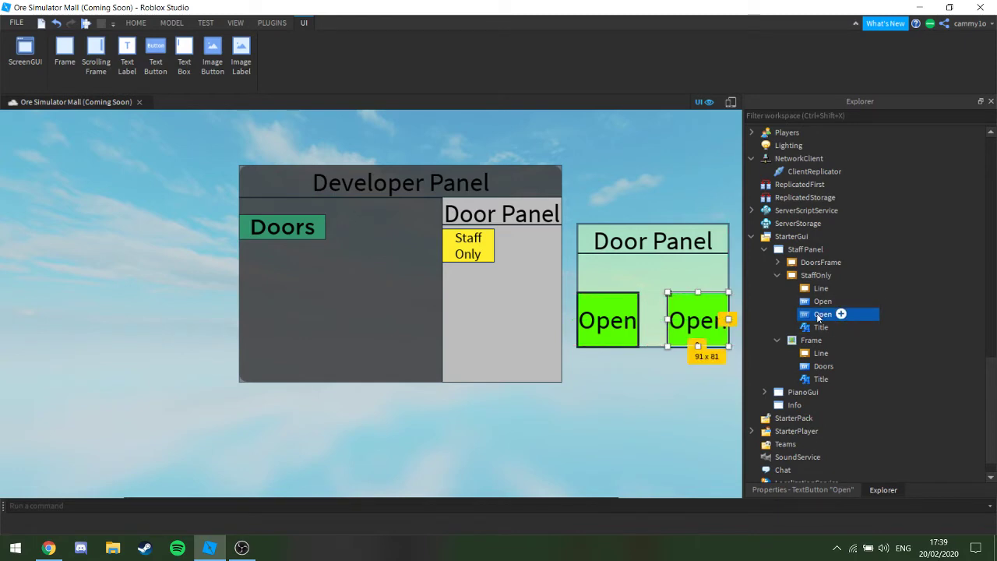
Rename the duplicated Open button in the StaffOnly frame as Close
scroll(817, 313, up, 6)
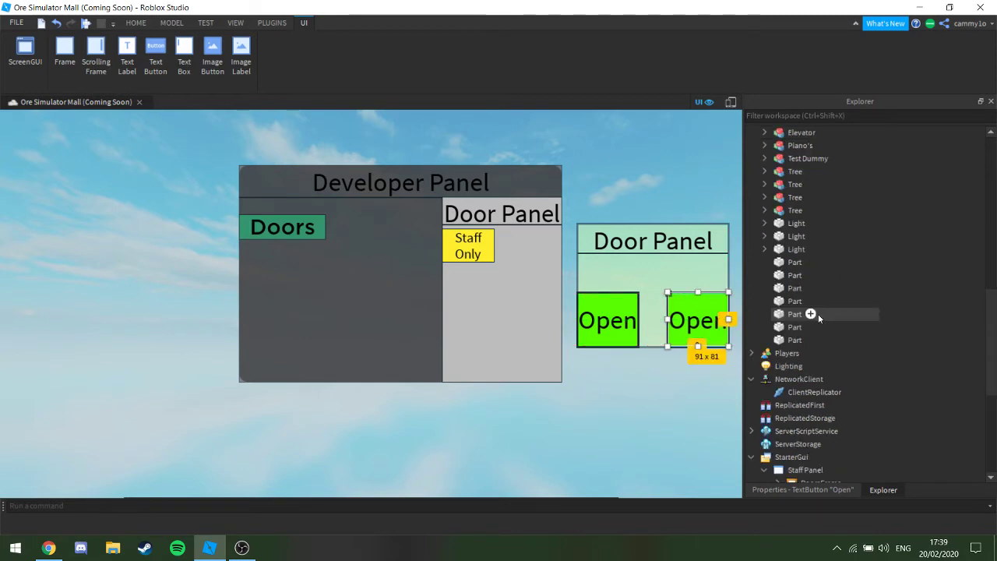
scroll(821, 353, down, 6)
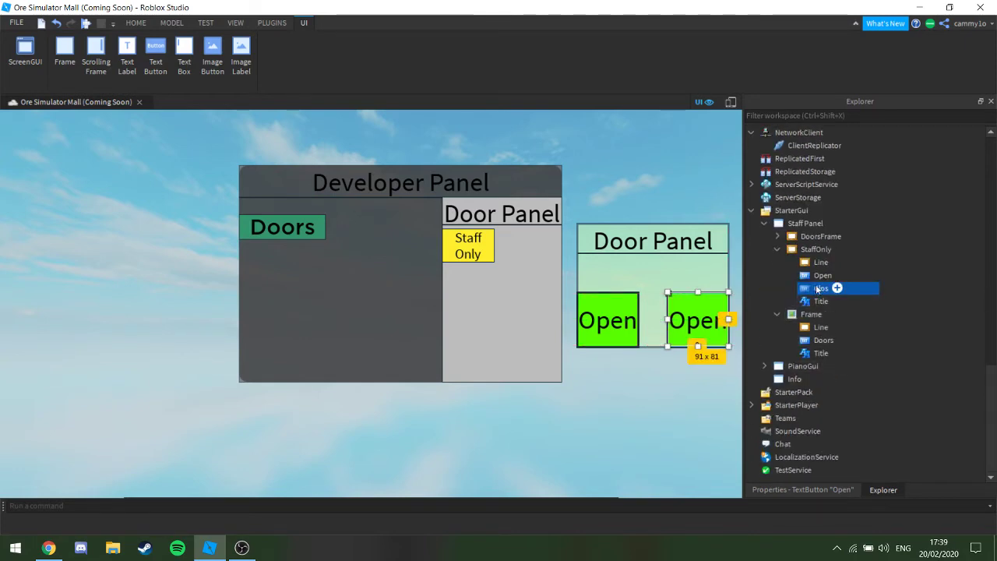
key(Return)
Set the Close button's background color to red (255, 0, 0)
click(802, 489)
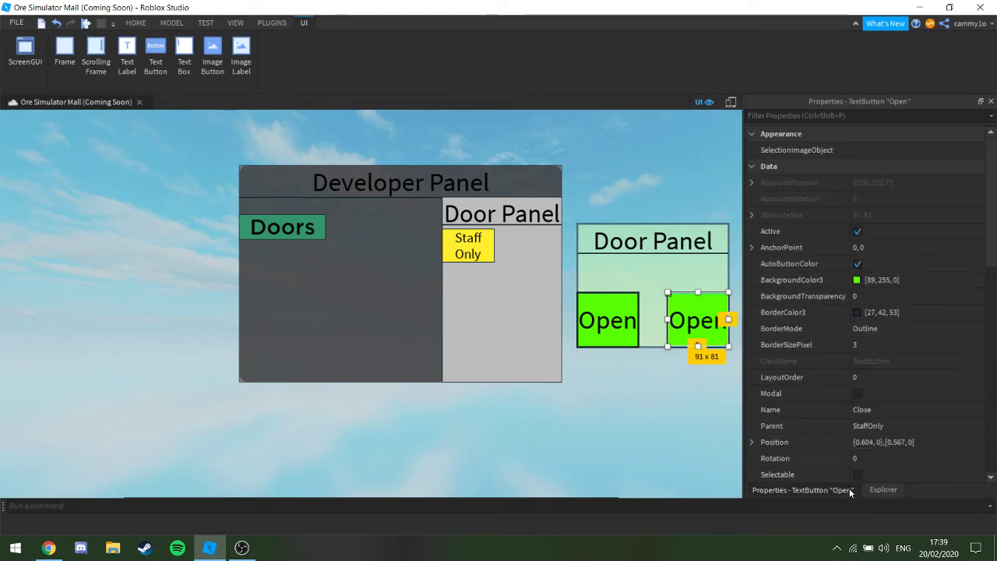
click(854, 280)
click(631, 162)
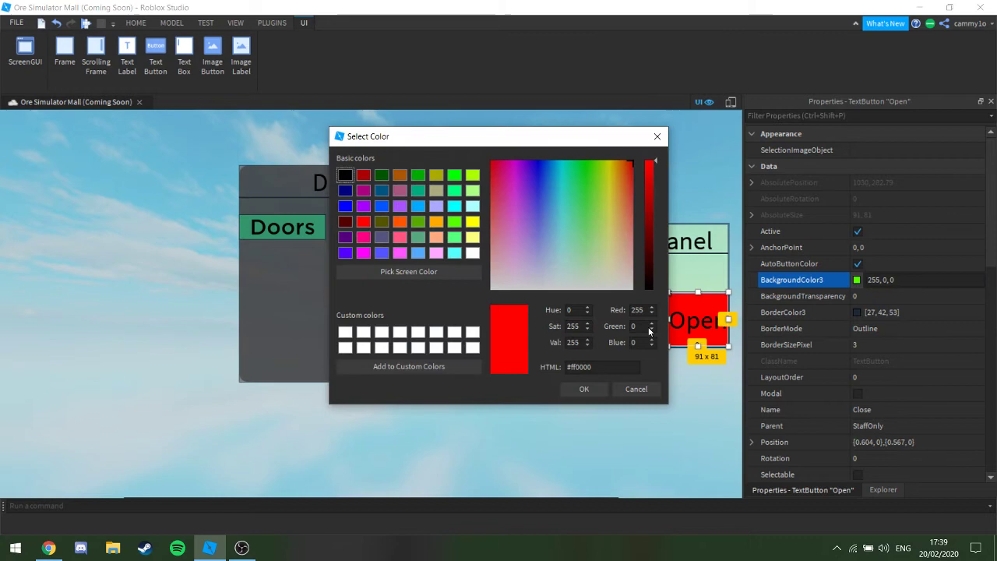
click(583, 389)
Change the Close button's displayed text to "Close", keeping the button visible
scroll(936, 353, down, 5)
click(919, 358)
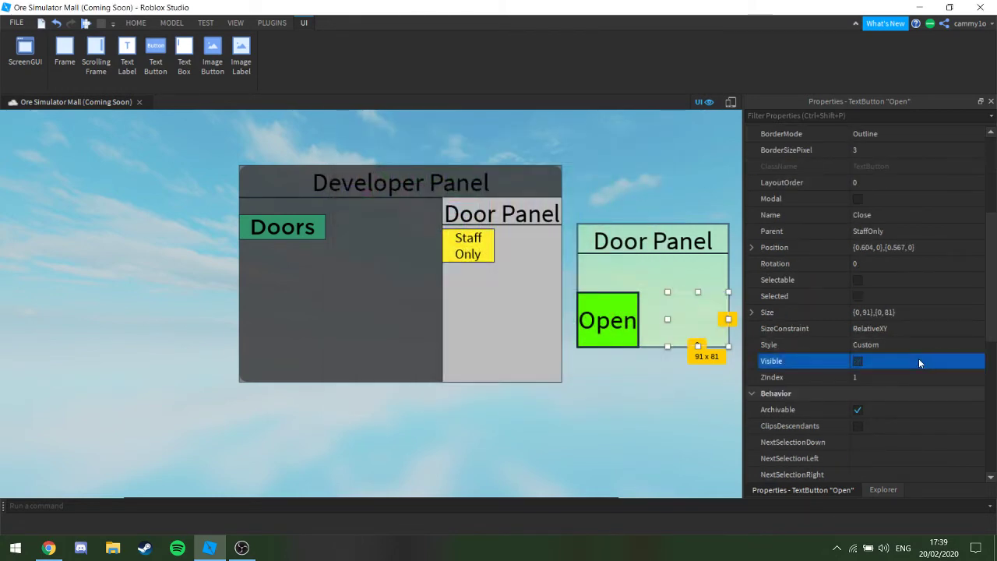
click(918, 358)
scroll(916, 354, down, 5)
click(889, 313)
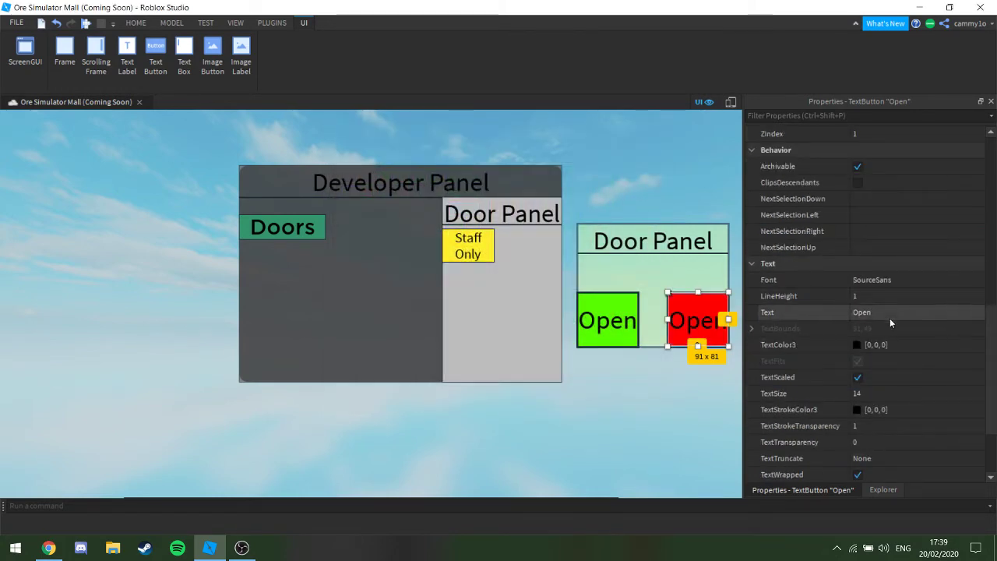
text(Close)
key(Return)
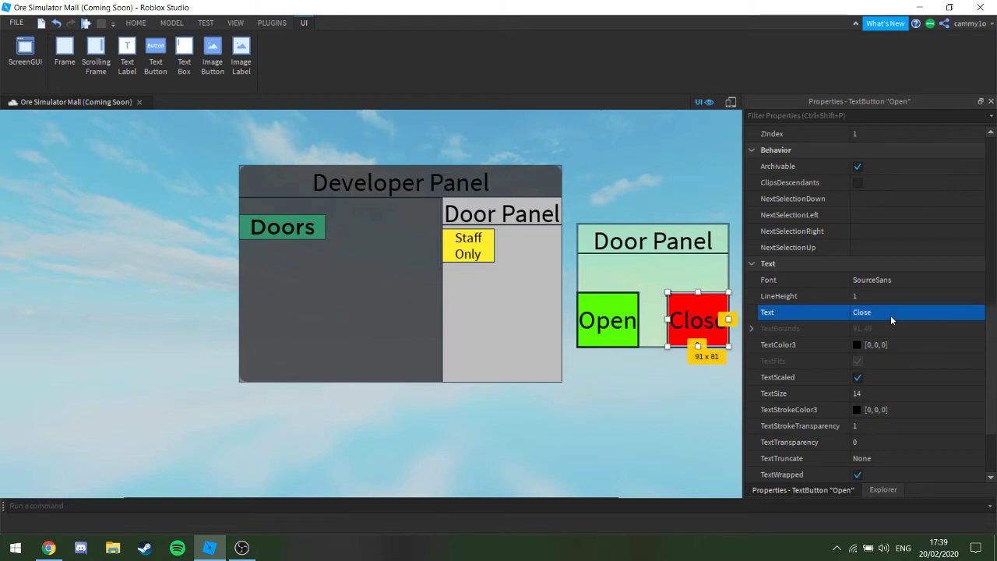
Insert a TextLabel into the StaffOnly frame
click(882, 488)
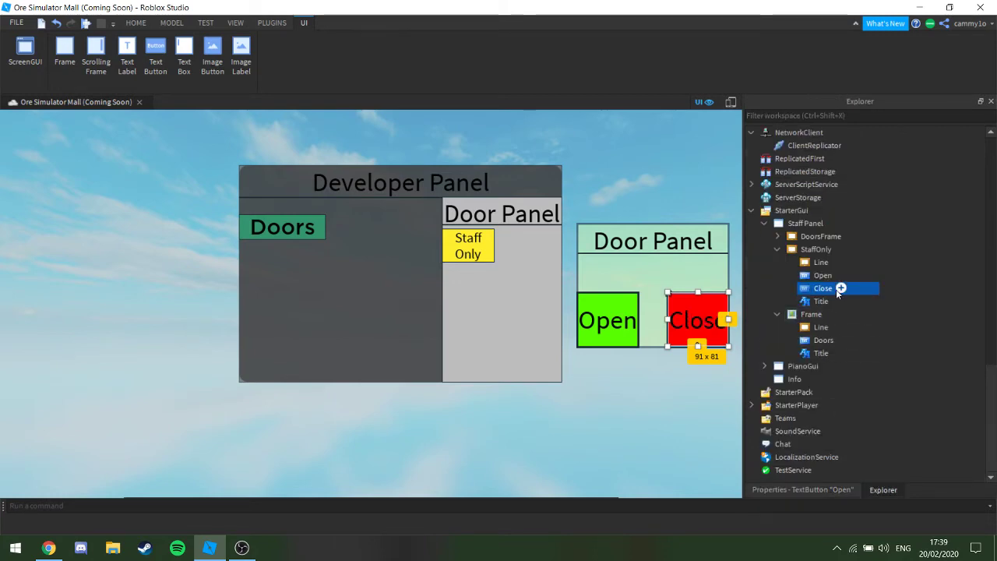
click(818, 250)
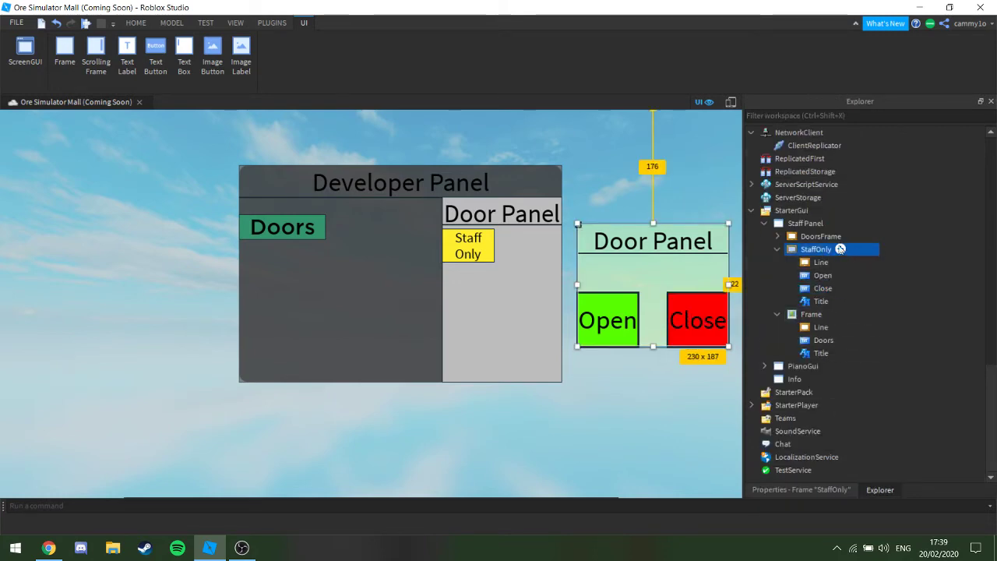
click(841, 248)
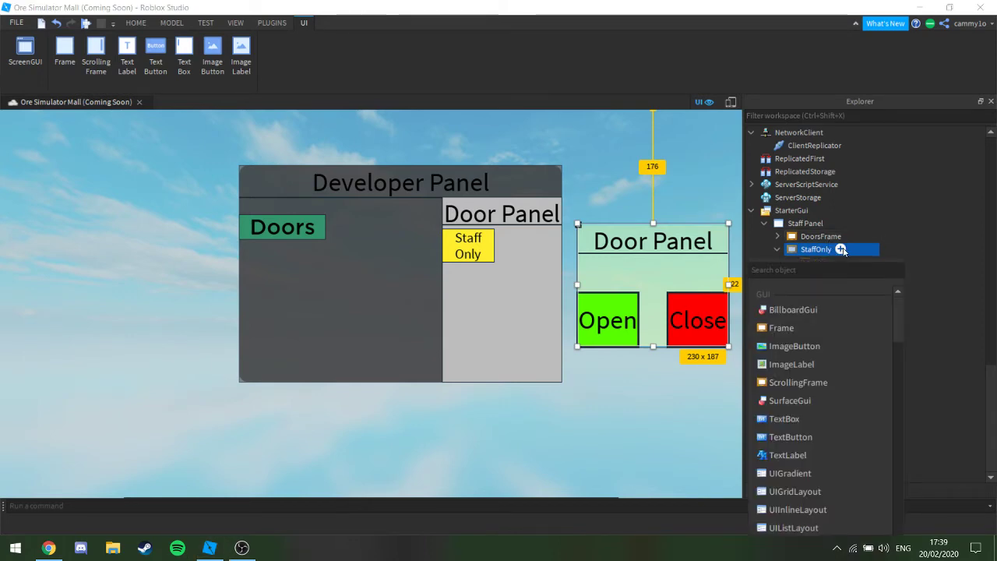
text(tex)
key(Down)
key(Down)
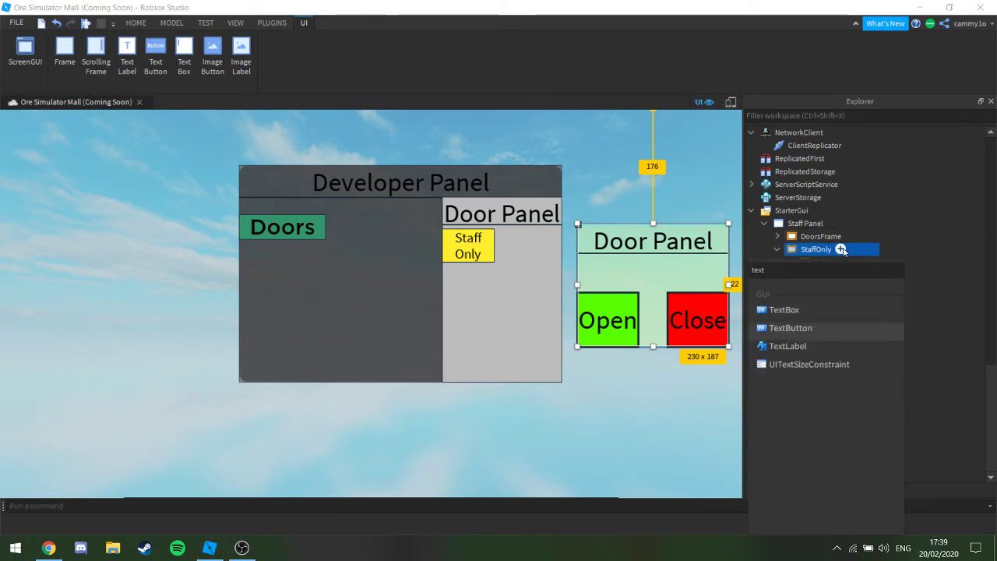
key(Return)
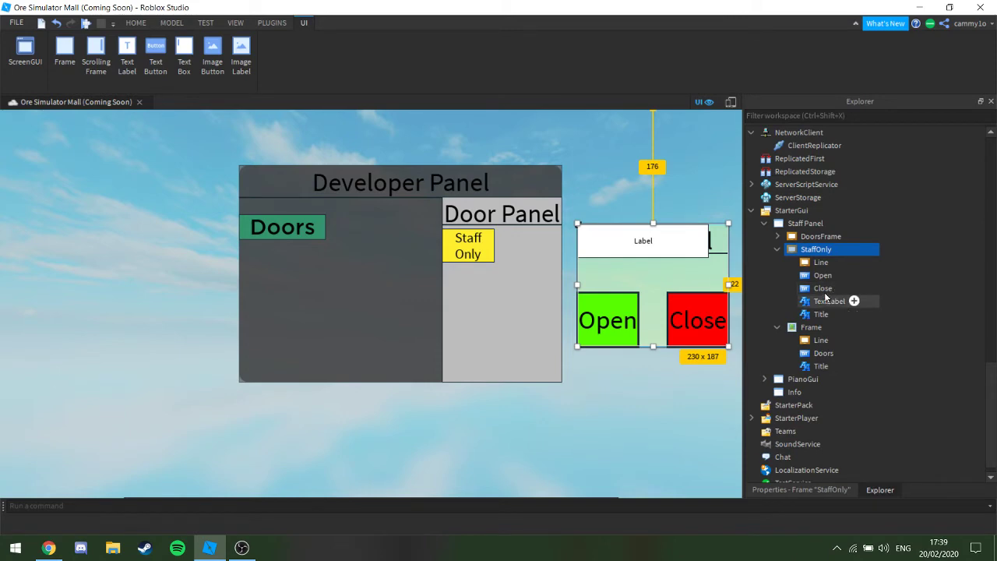
Rename the new TextLabel in the StaffOnly frame as Current
click(824, 300)
scroll(824, 308, up, 10)
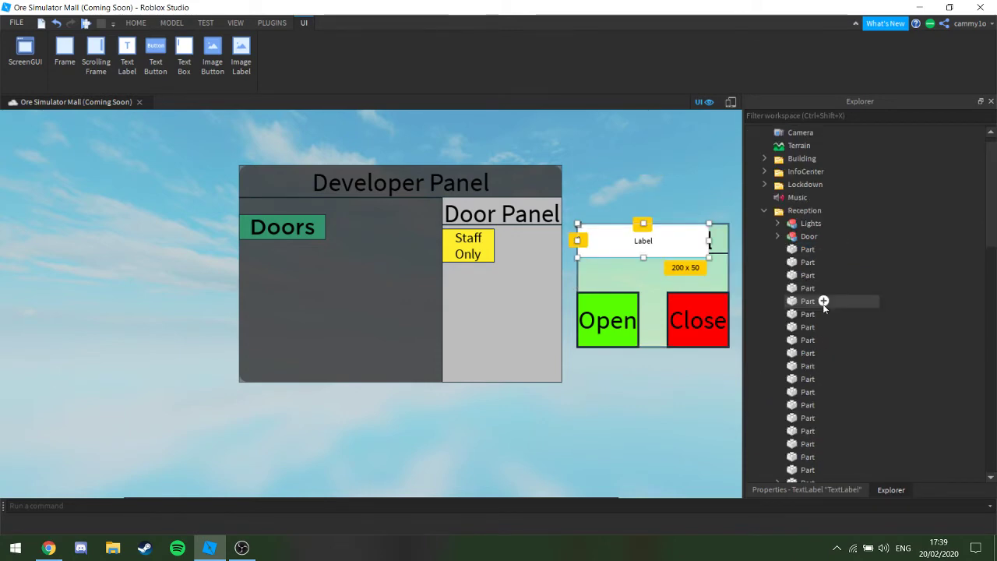
scroll(824, 304, down, 10)
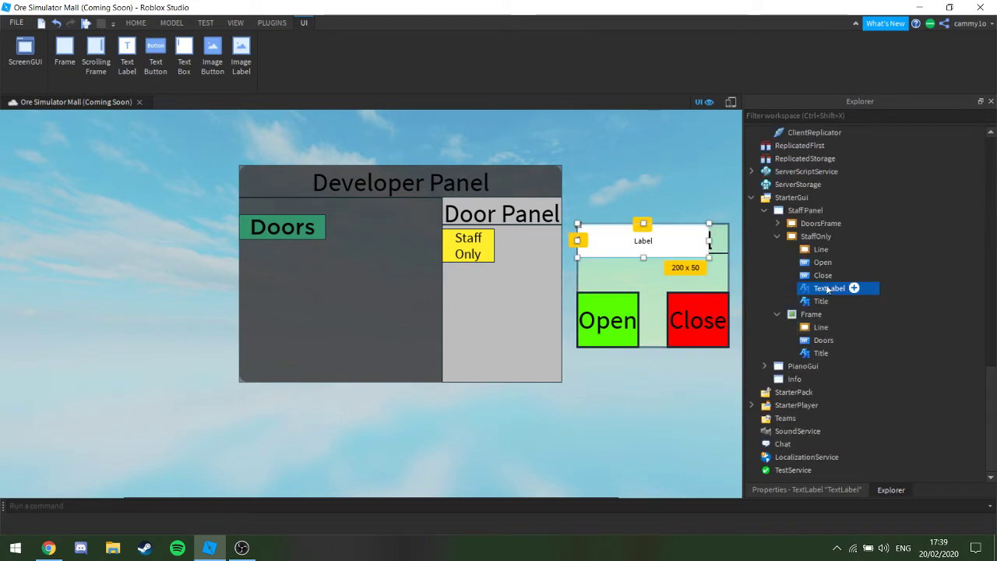
click(823, 289)
text(Current)
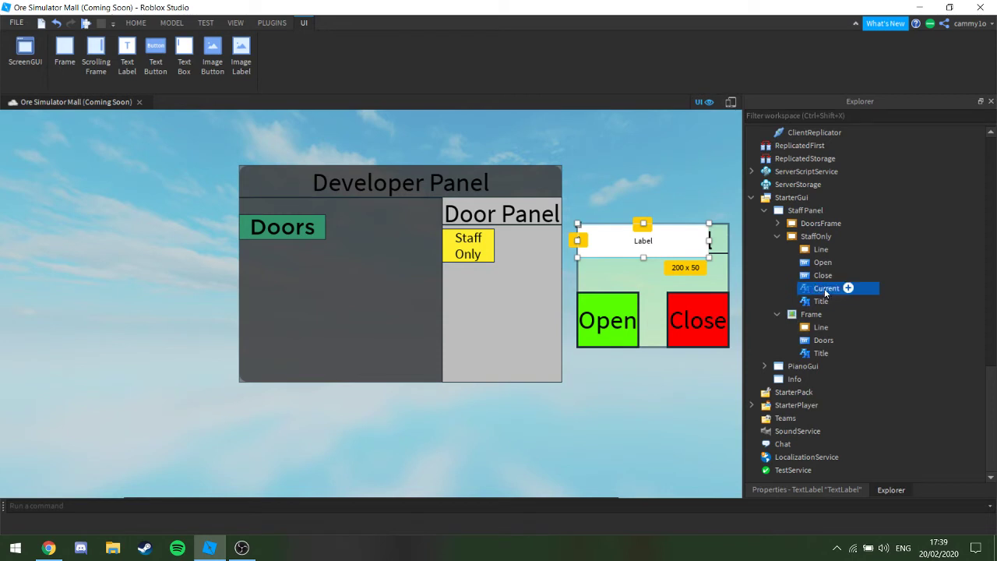
Fit the Current label between the title line and the Open and Close buttons at about 230 x 55 pixels
drag(648, 237, 667, 265)
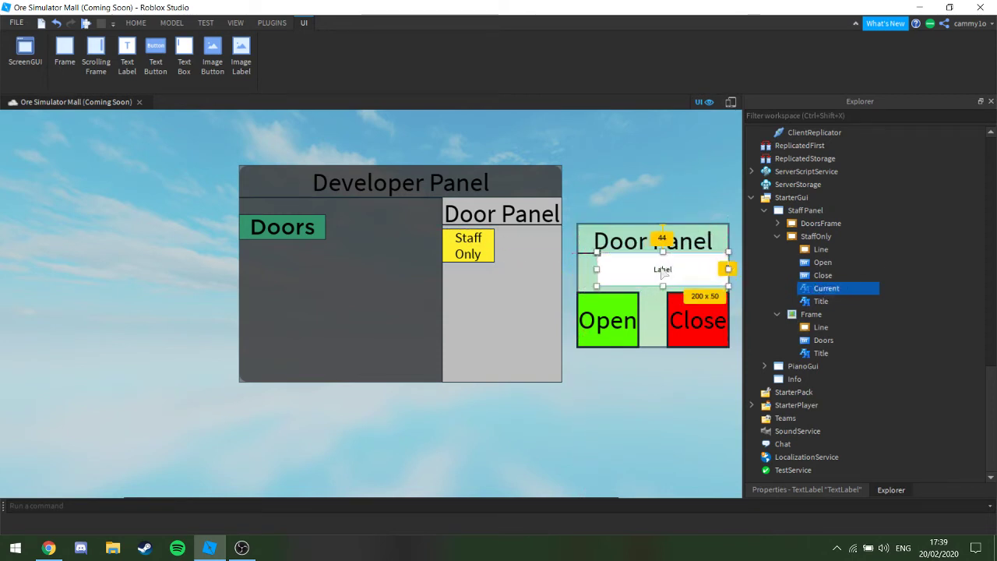
drag(593, 267, 582, 267)
drag(652, 251, 652, 291)
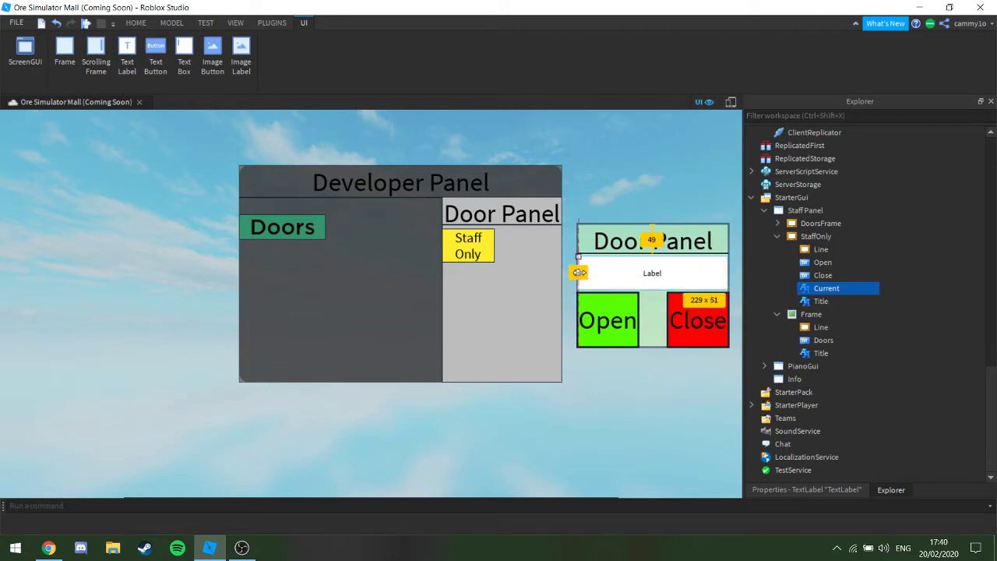
drag(727, 273, 727, 273)
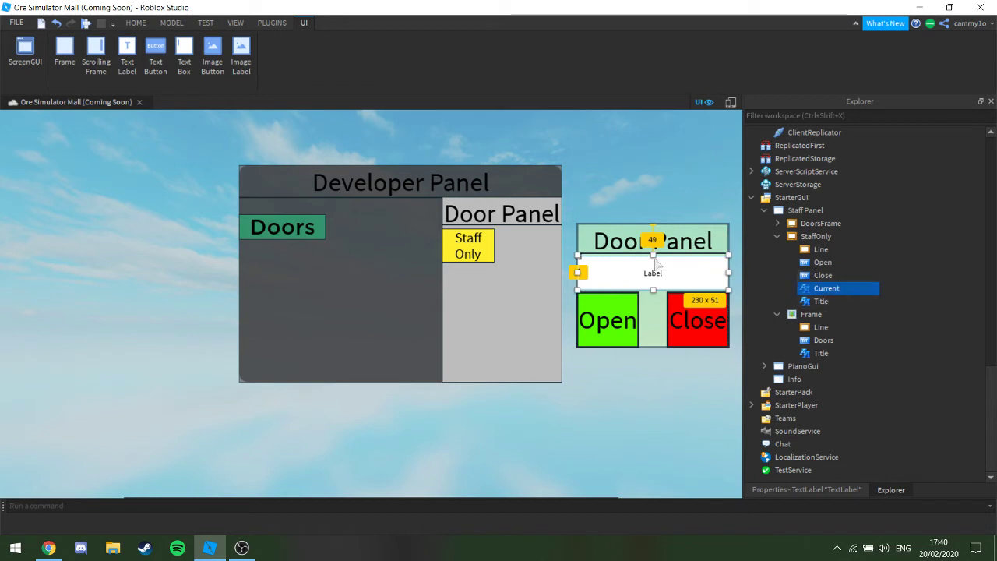
drag(652, 258, 652, 252)
Set the Current label's background transparency to 1
click(859, 488)
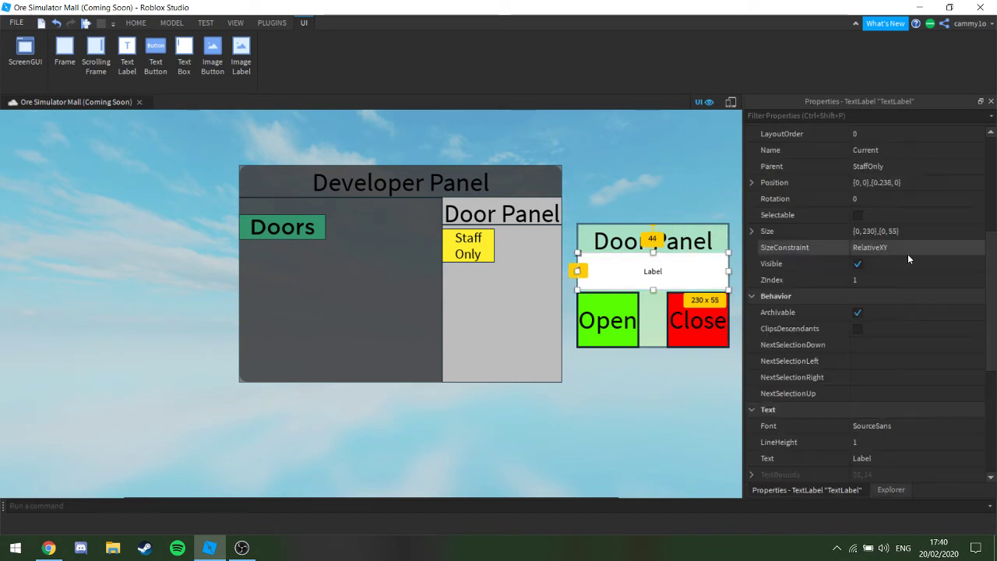
scroll(904, 248, up, 5)
click(869, 280)
text(1)
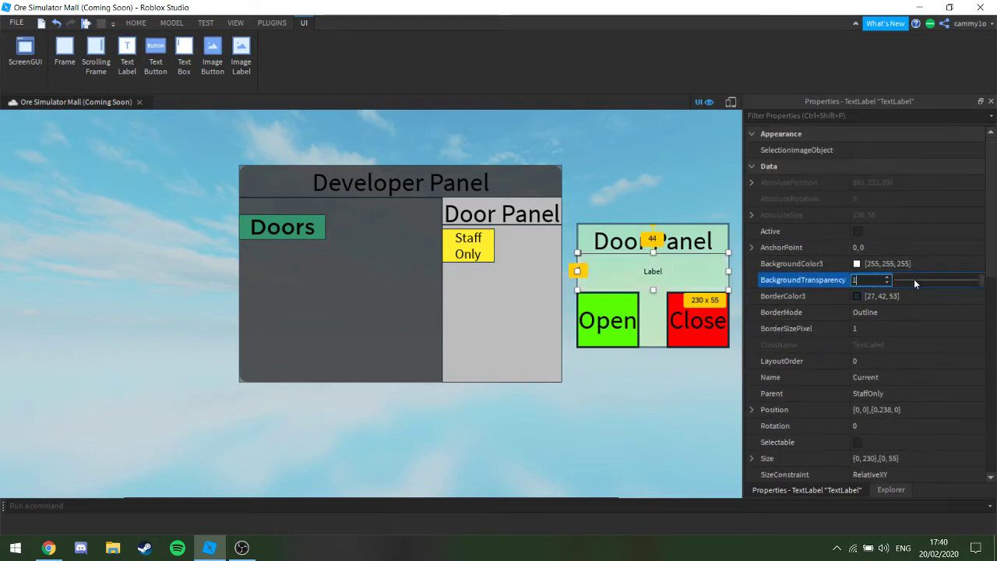
Try a border size of 3 pixels on the Current label and return it to 1
click(911, 328)
text(3)
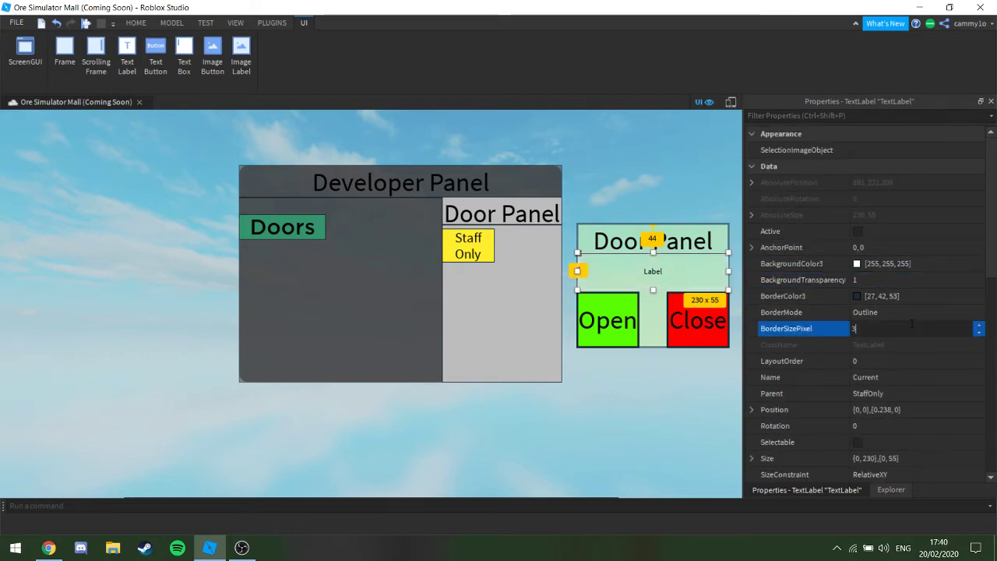
text(1)
key(Return)
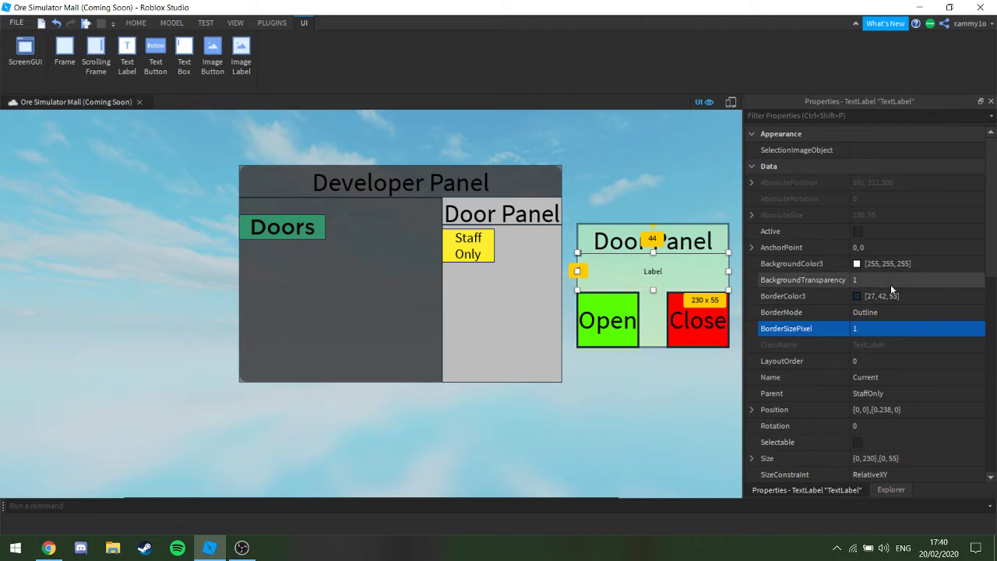
Set the Current label's text to "The door is currently..." and enable text scaling
scroll(841, 289, down, 10)
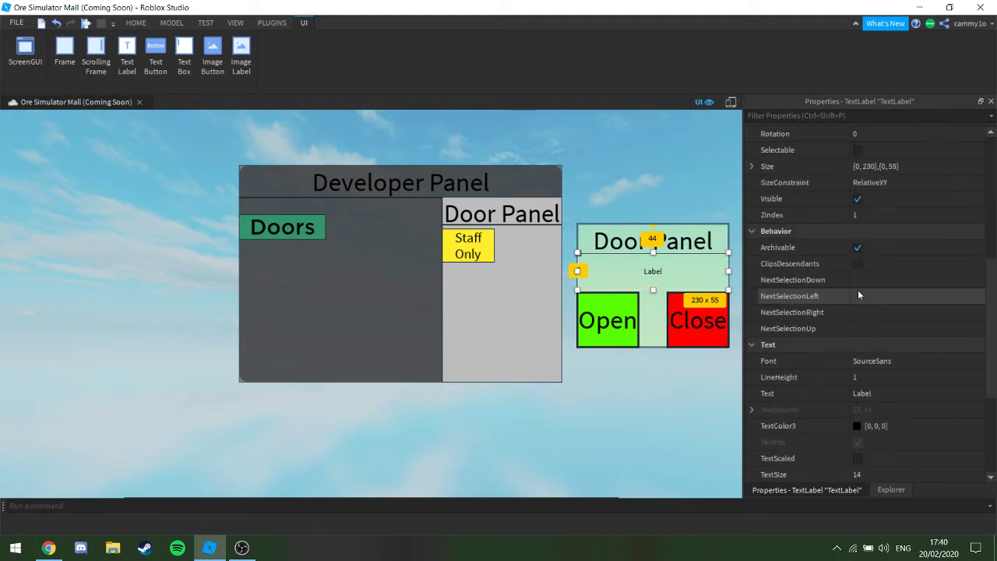
click(871, 214)
text(The)
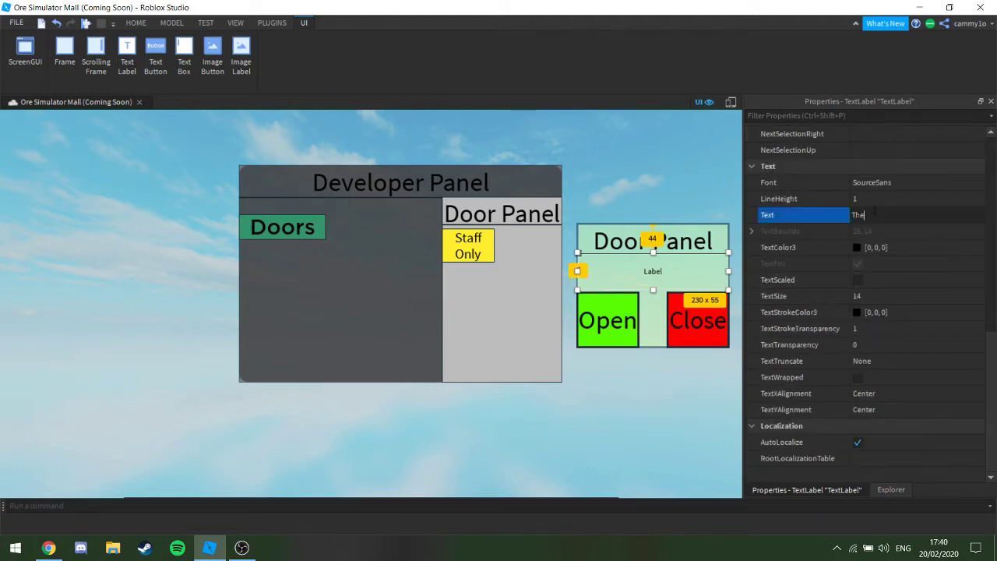
text( door is currently...)
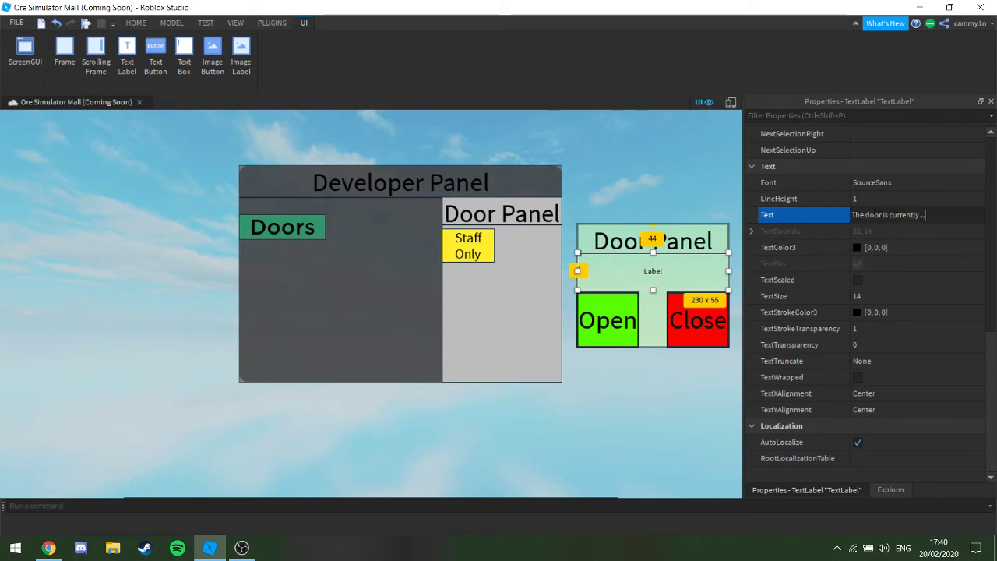
key(Return)
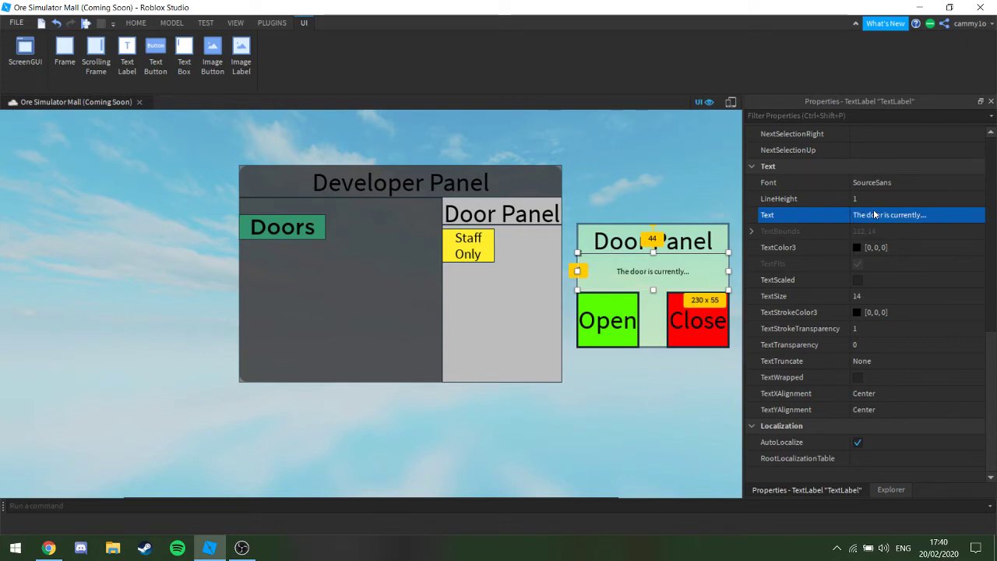
click(858, 279)
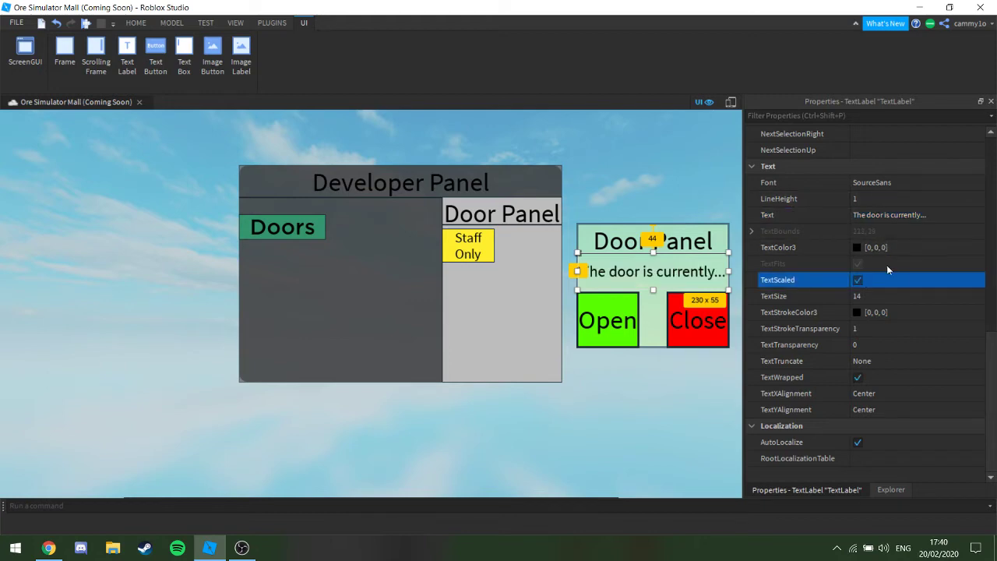
click(713, 380)
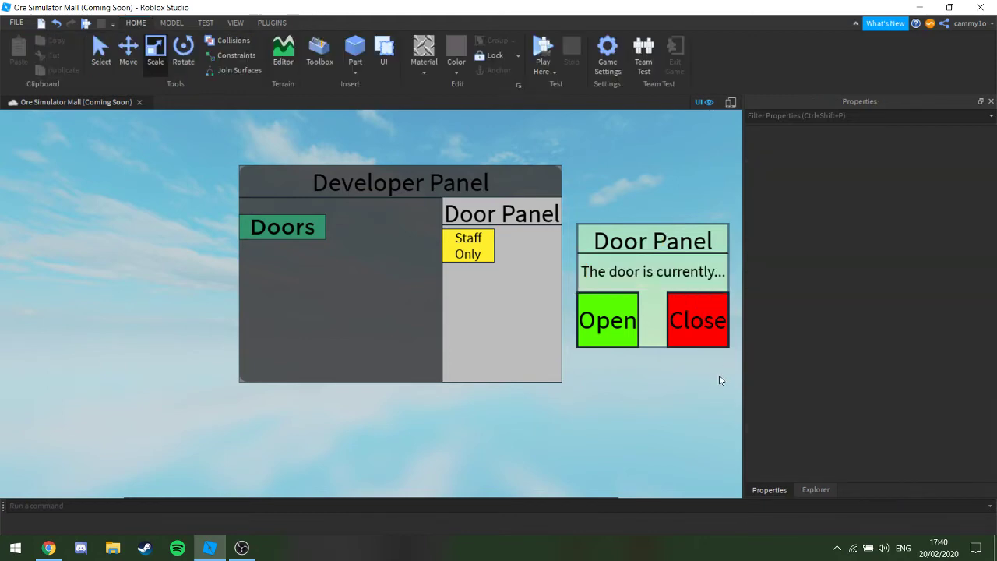
click(815, 489)
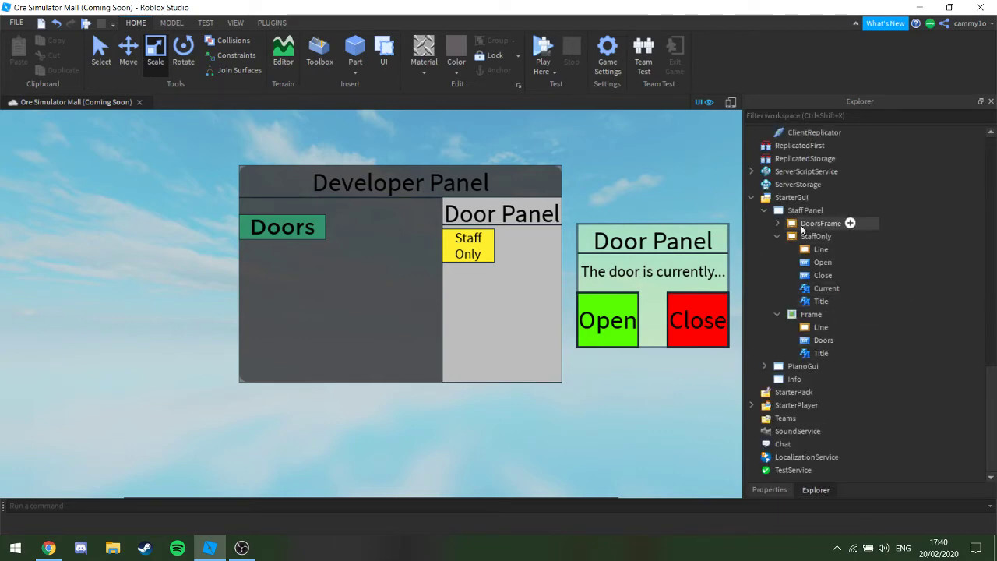
Switch to OBS, raise the Audio Input Capture 2 volume to 0.0 dB, lower it back to minimum and return to Roblox Studio
click(241, 547)
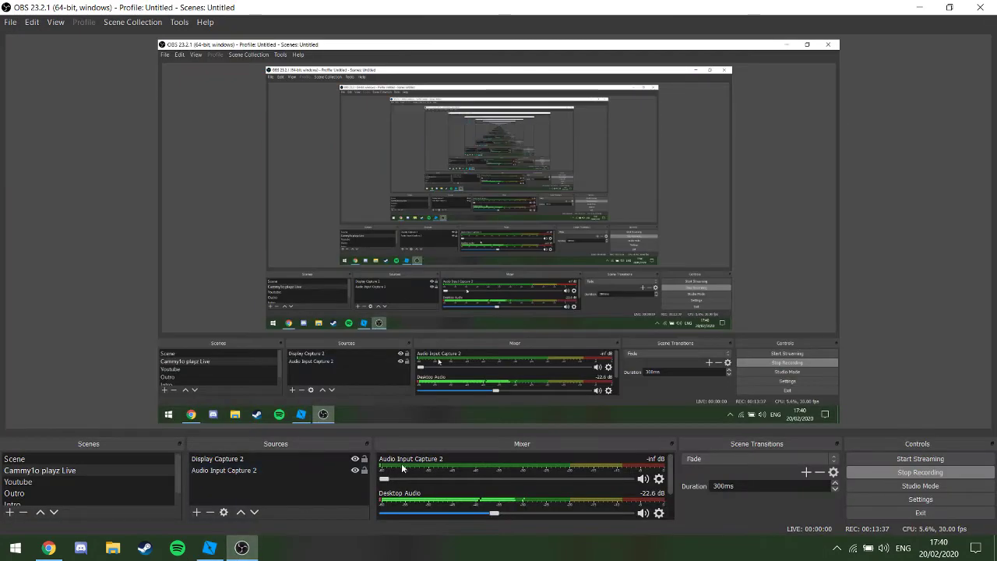
drag(384, 479, 629, 479)
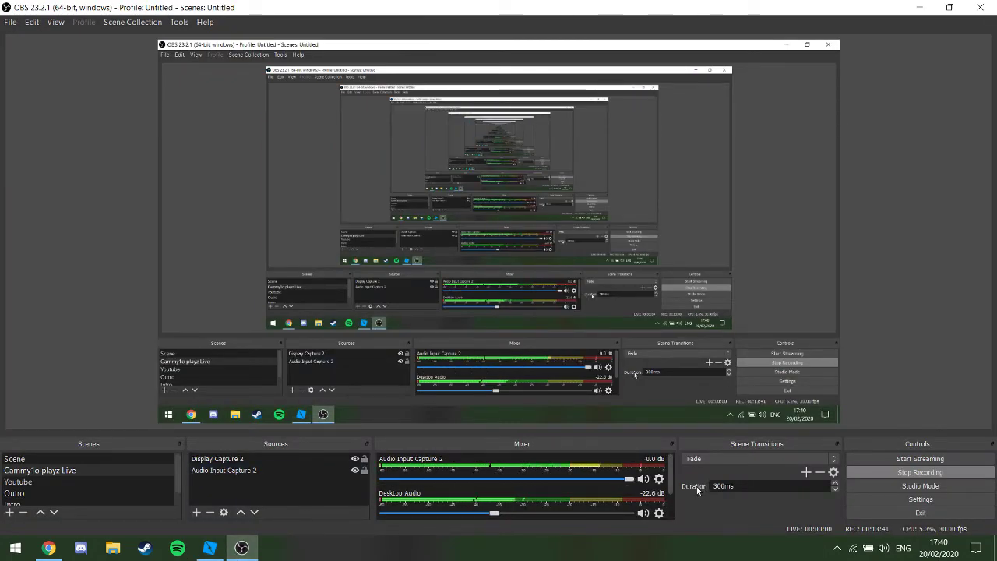
drag(630, 479, 383, 479)
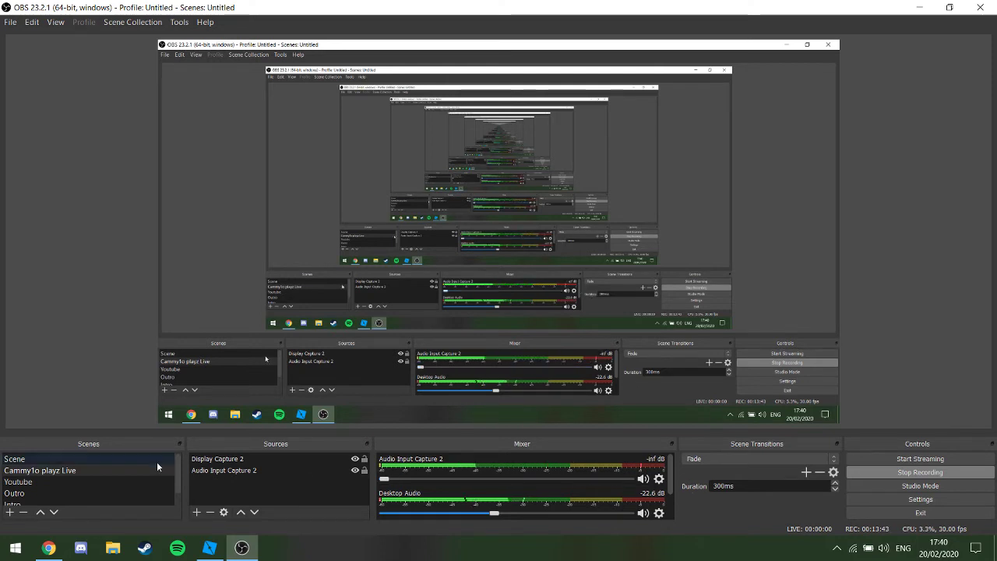
click(221, 554)
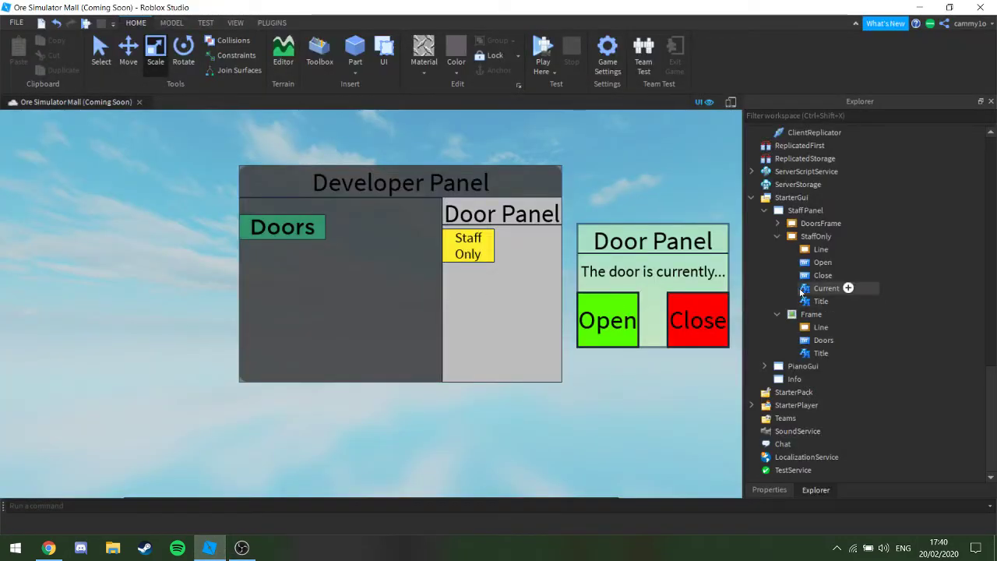
click(822, 236)
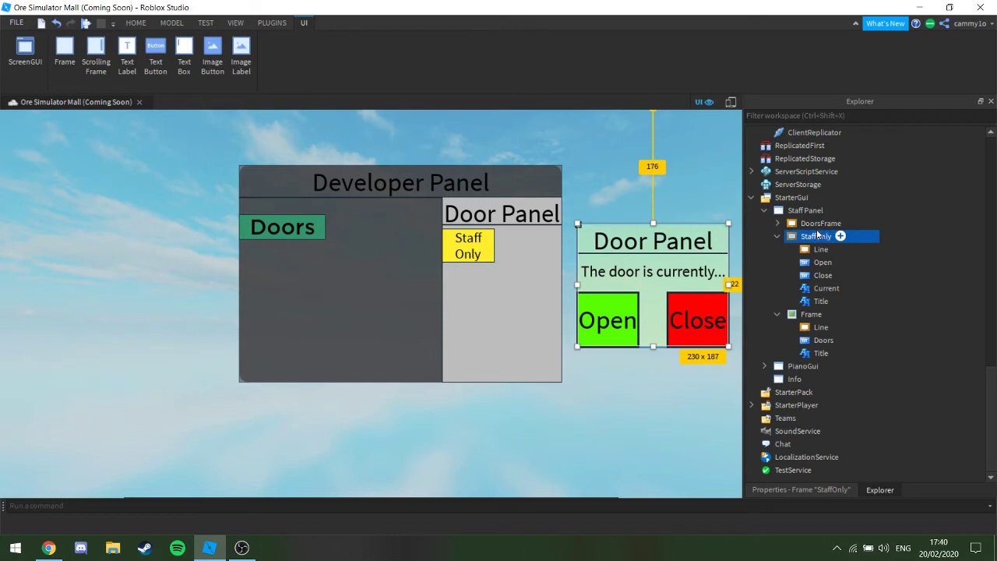
key(Up)
click(814, 315)
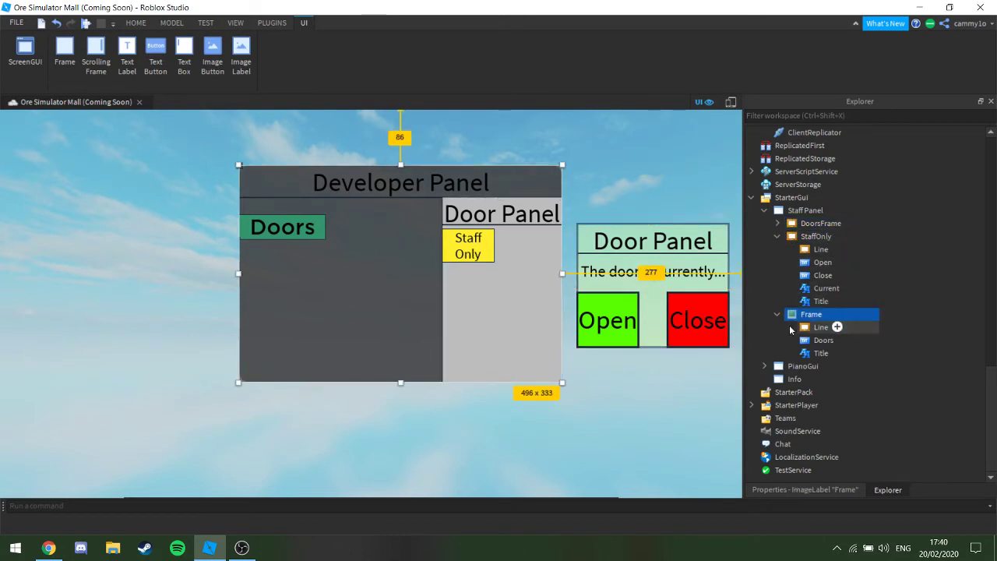
click(822, 340)
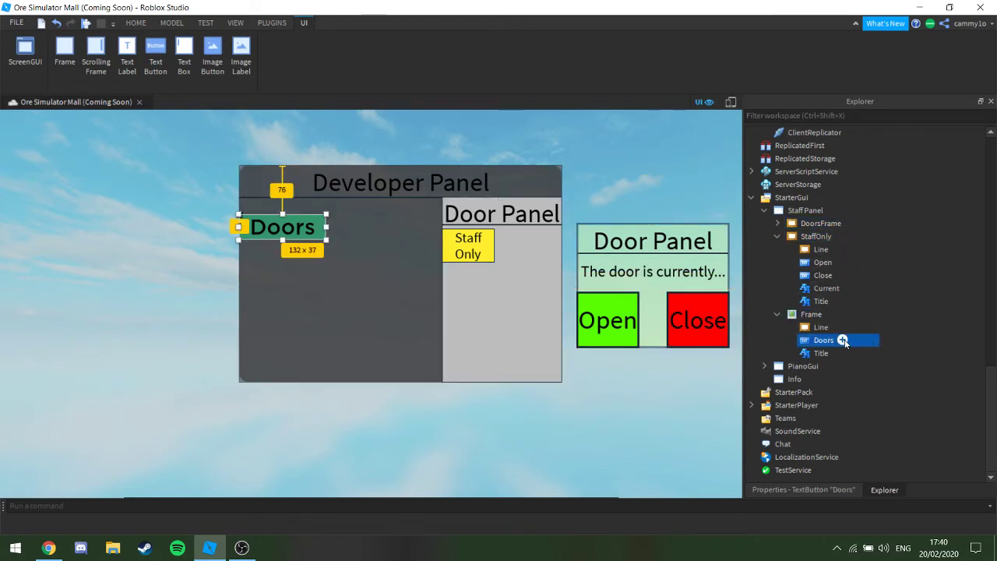
click(842, 340)
text(scr)
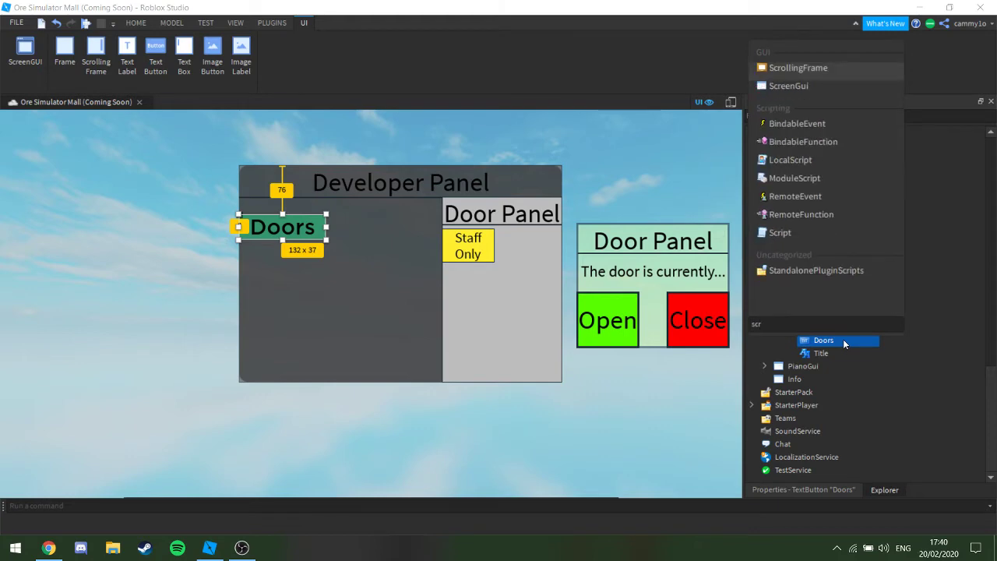
text(ipt)
key(Return)
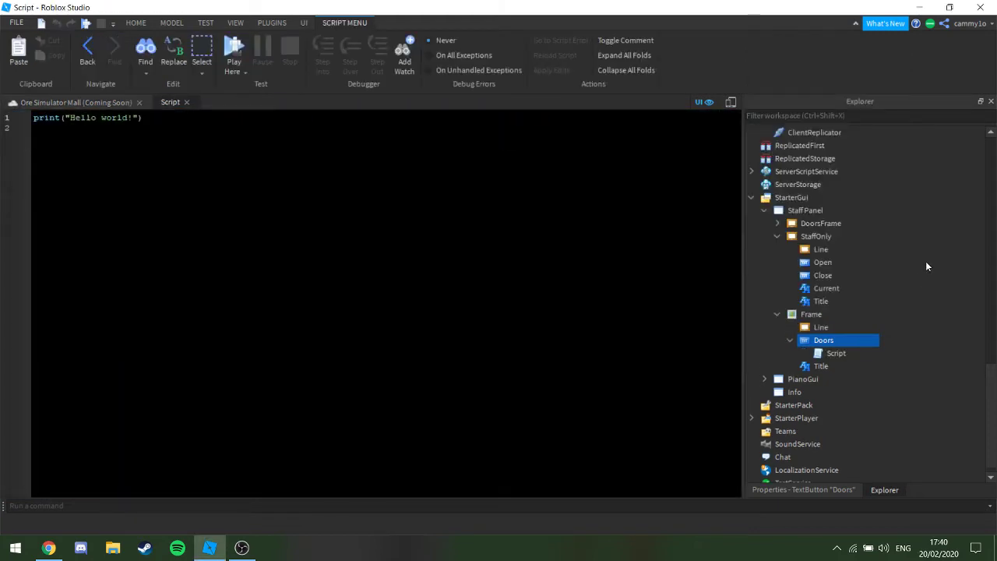
click(187, 102)
click(841, 352)
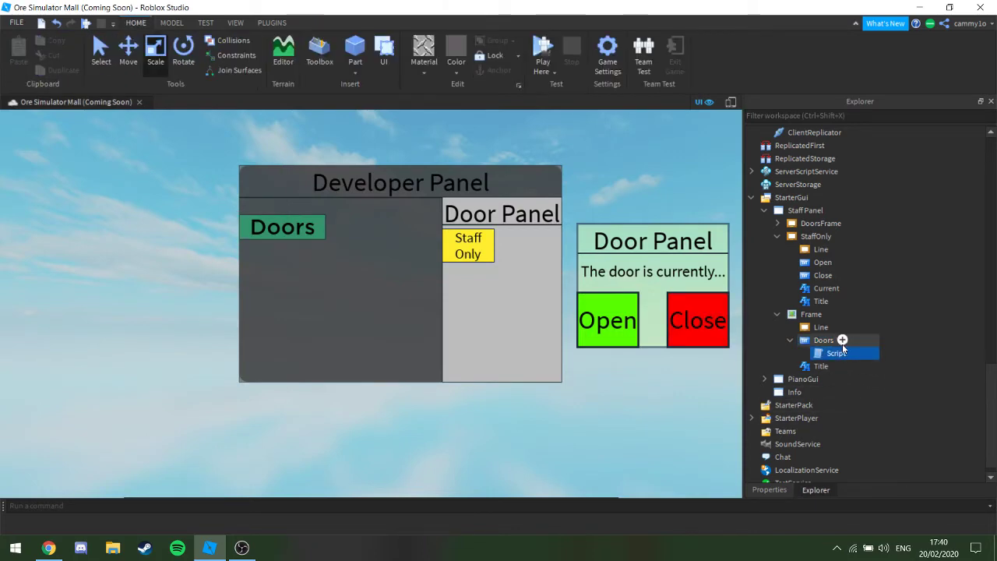
key(Delete)
Insert a LocalScript into the Doors button of the Developer Panel frame
click(842, 343)
text(kid)
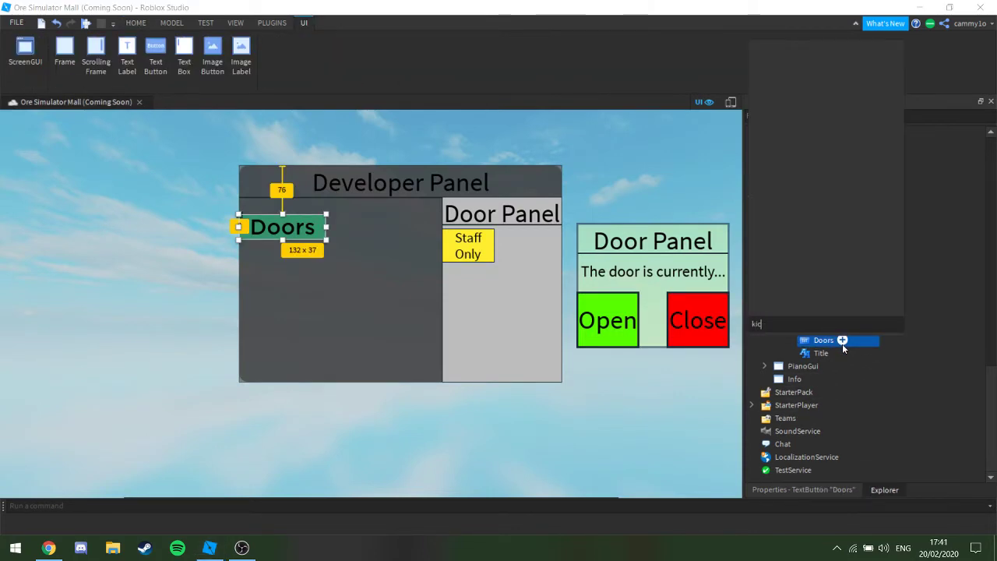
key(BackSpace)
key(BackSpace)
key(BackSpace)
text(local)
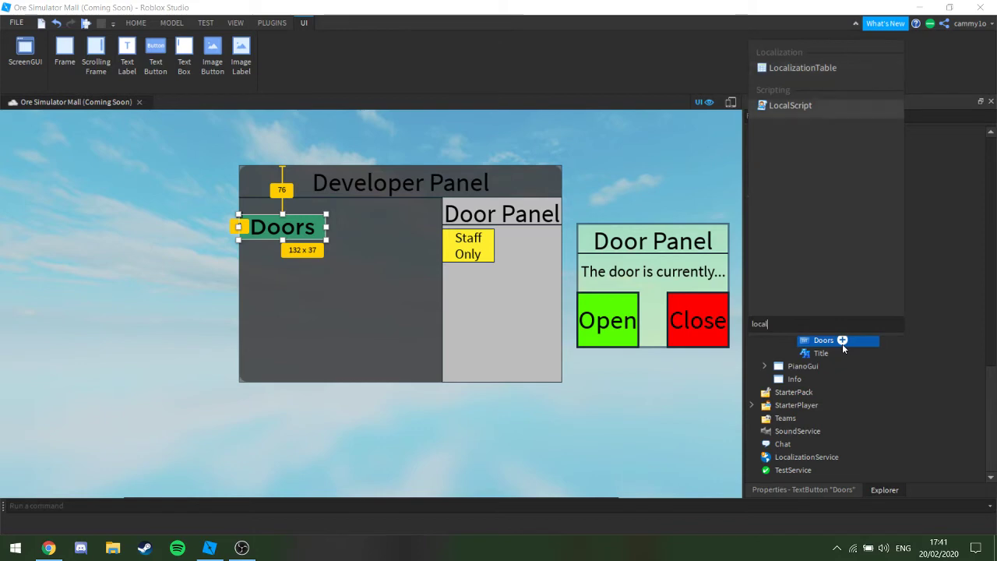
key(Return)
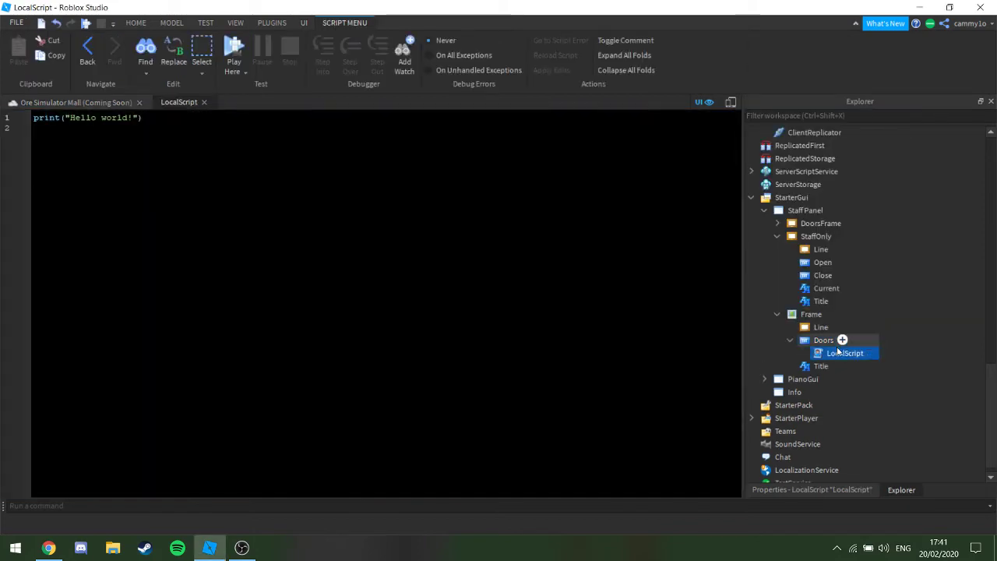
Duplicate the LocalScript, move the copy into the Staff button under DoorsFrame, and close the open script editors
key(ctrl+d)
drag(835, 366, 836, 261)
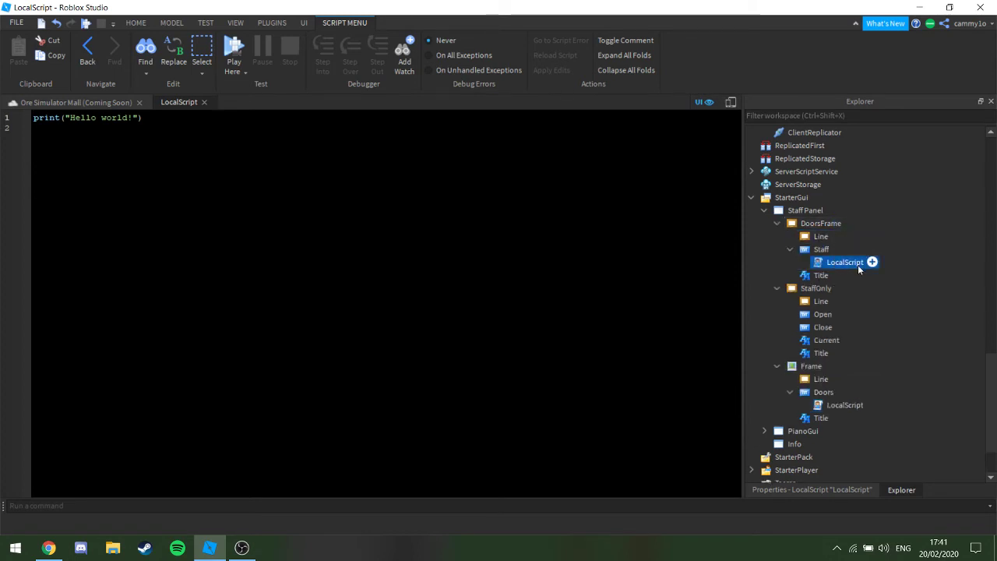
click(789, 249)
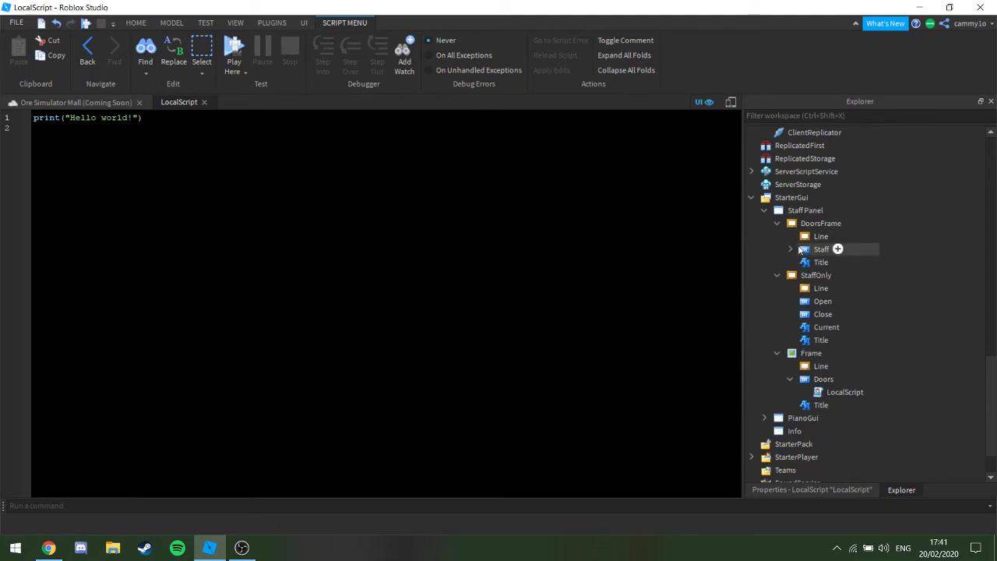
click(790, 249)
double_click(814, 263)
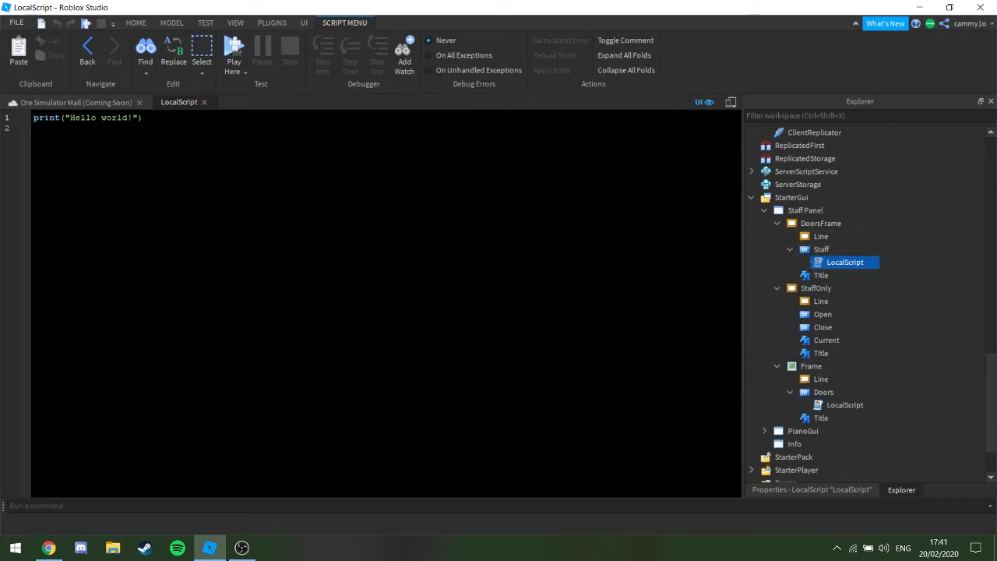
double_click(866, 404)
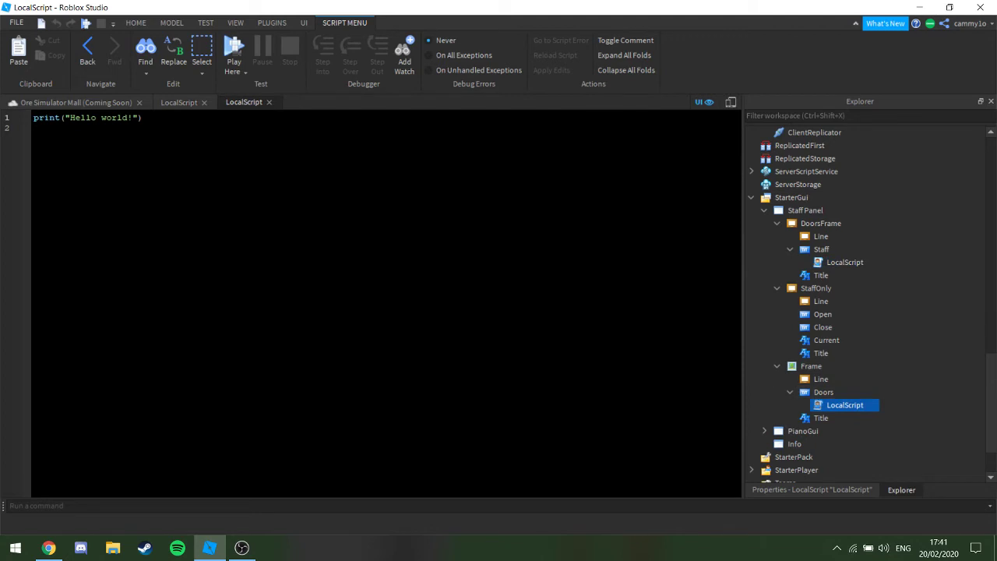
click(200, 102)
click(200, 102)
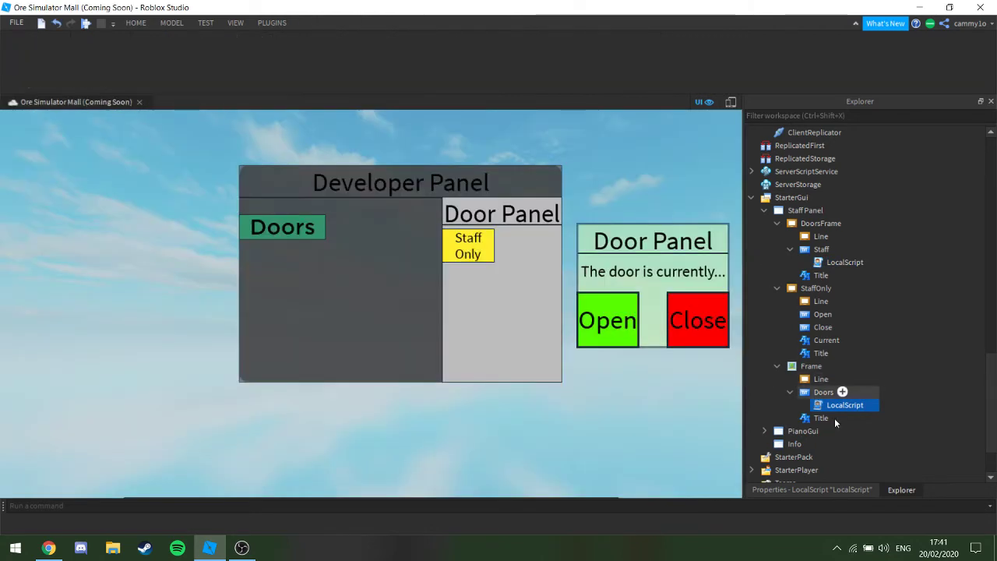
Open the Doors button's LocalScript and replace its default code with the start of a variable declaration, "local Door ="
click(822, 392)
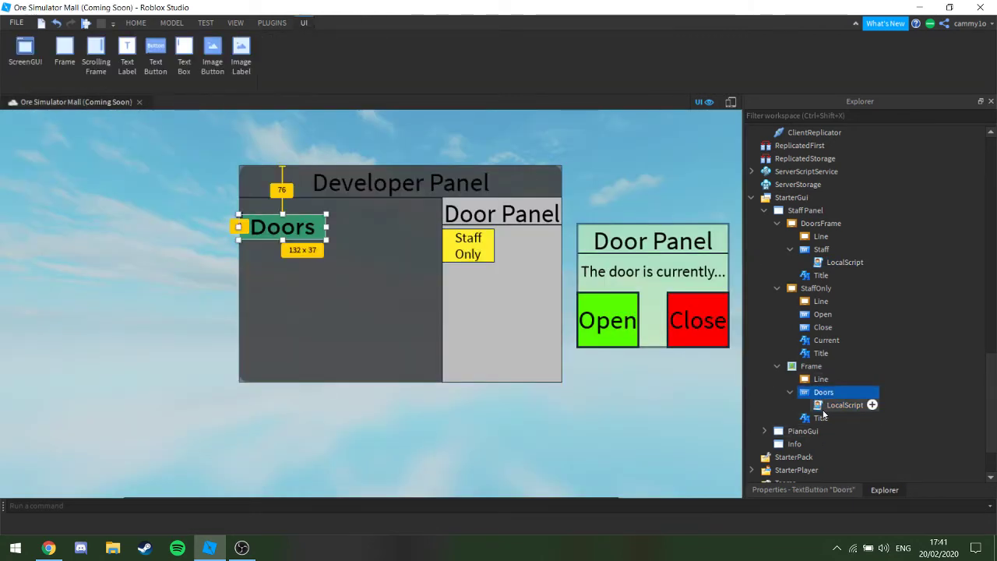
double_click(845, 404)
key(ctrl+a)
text(l)
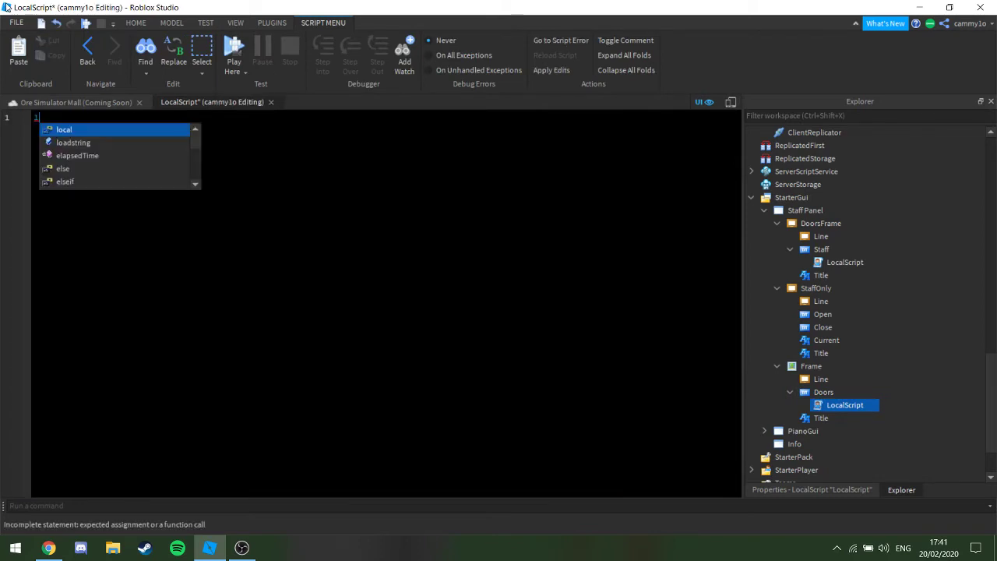
text(ocal x)
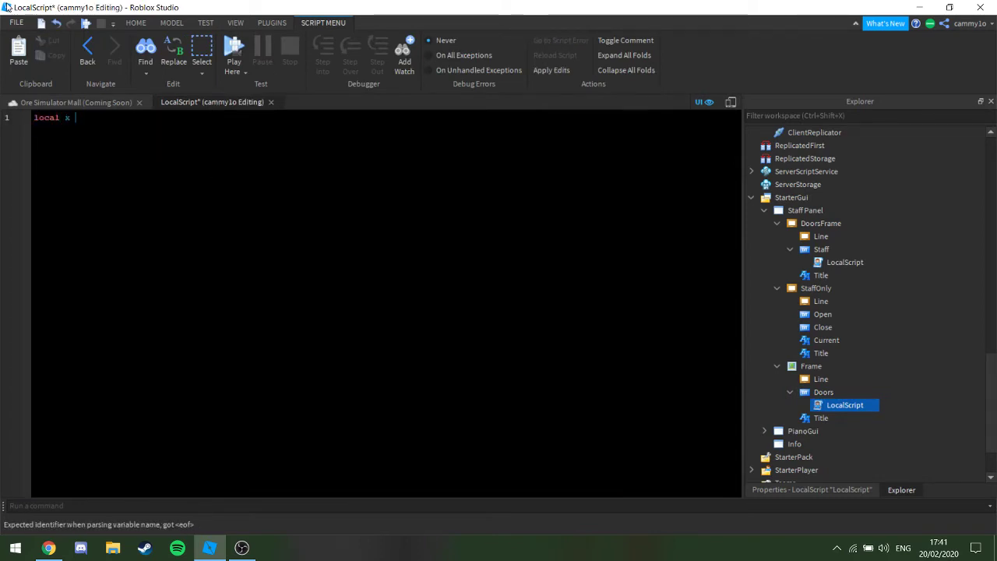
key(BackSpace)
key(BackSpace)
key(BackSpace)
text(Door = )
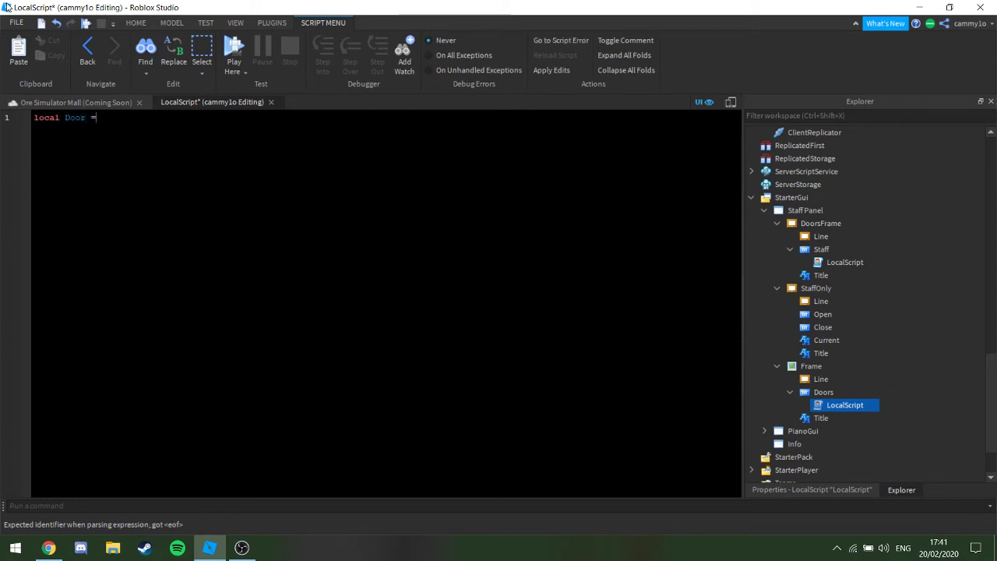
text(script.Parent)
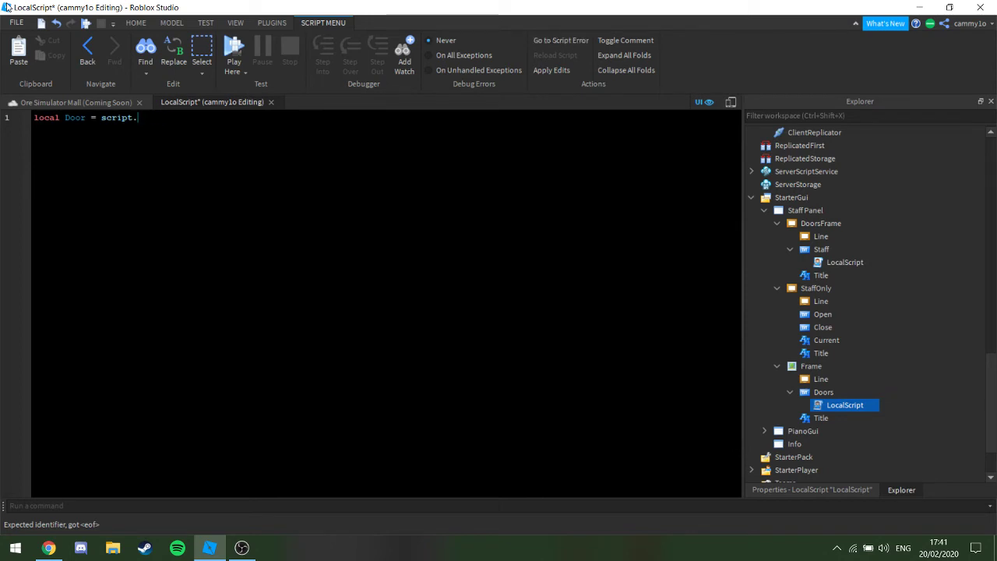
key(BackSpace)
key(BackSpace)
key(BackSpace)
text(game.)
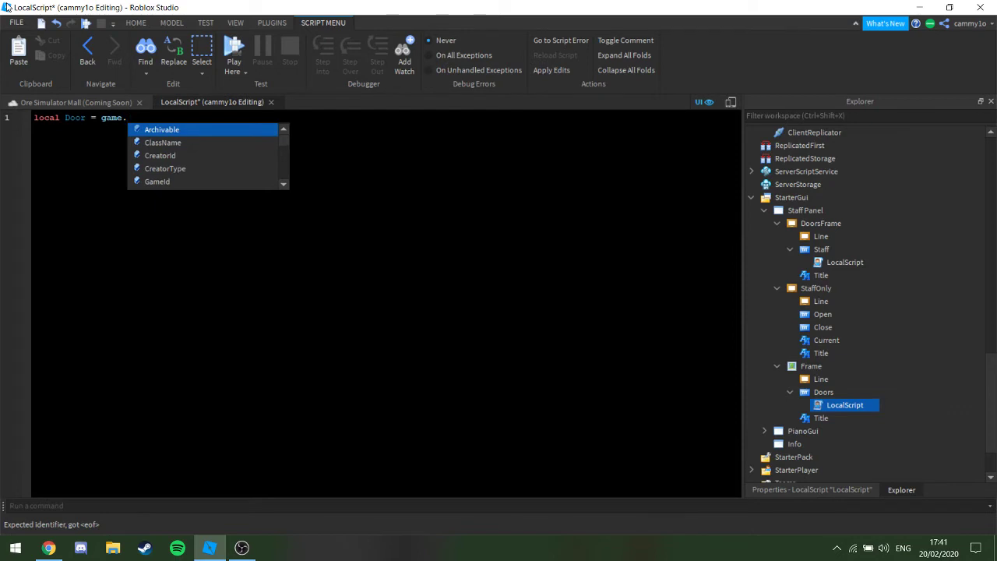
text(Players)
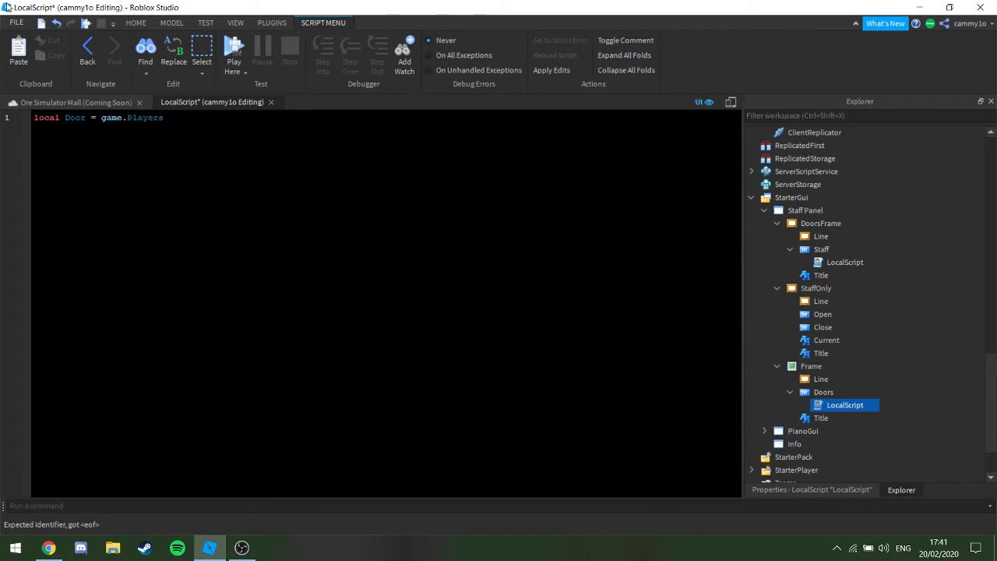
text(.st)
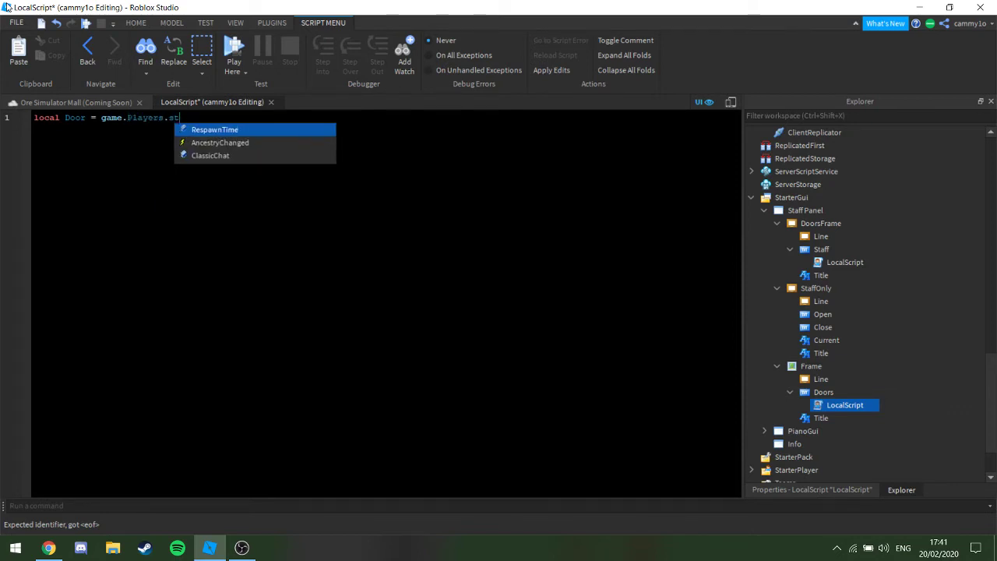
key(BackSpace)
key(BackSpace)
key(BackSpace)
key(BackSpace)
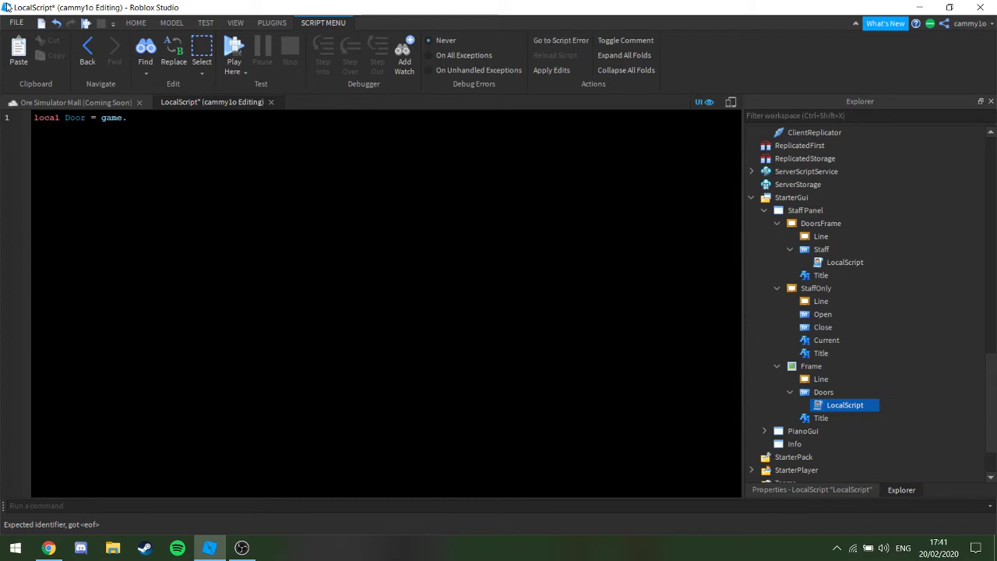
text(StarterGui.)
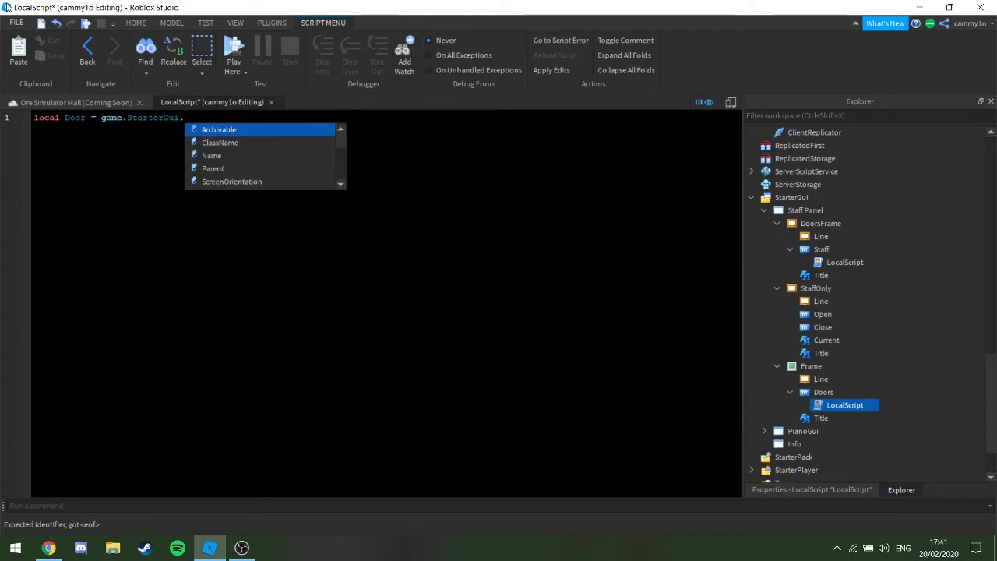
text(Staf)
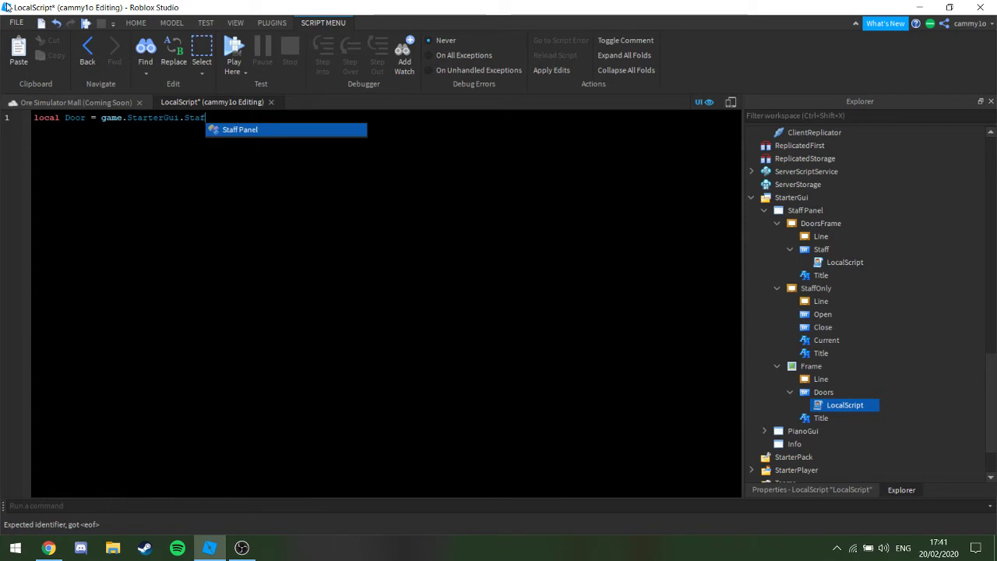
key(BackSpace)
key(BackSpace)
key(BackSpace)
key(BackSpace)
key(BackSpace)
key(BackSpace)
key(BackSpace)
key(BackSpace)
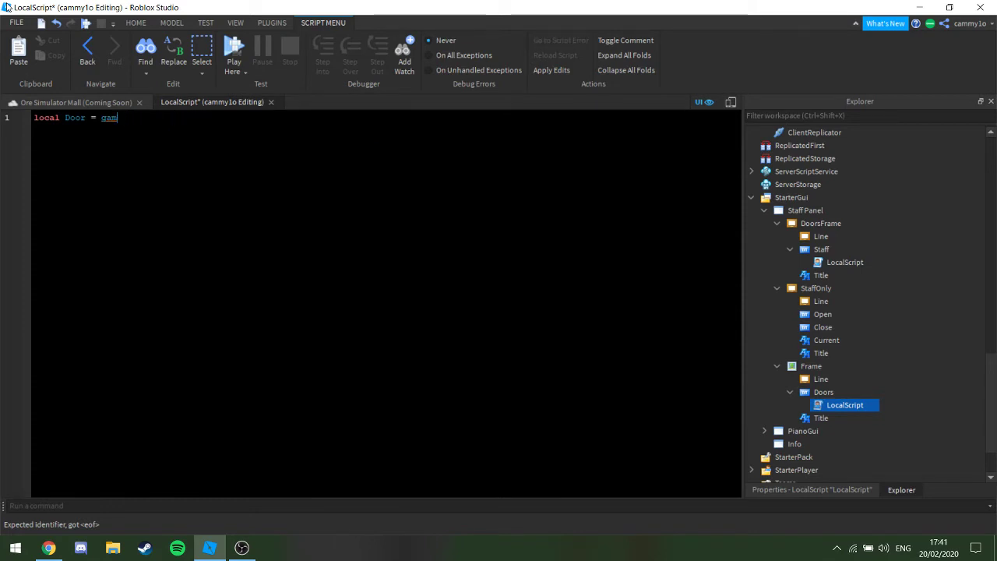
key(BackSpace)
key(BackSpace)
key(BackSpace)
Assign the Door variable the path script.Parent.Parent.Parent in the Doors button's LocalScript
text(script.Parent.Parent)
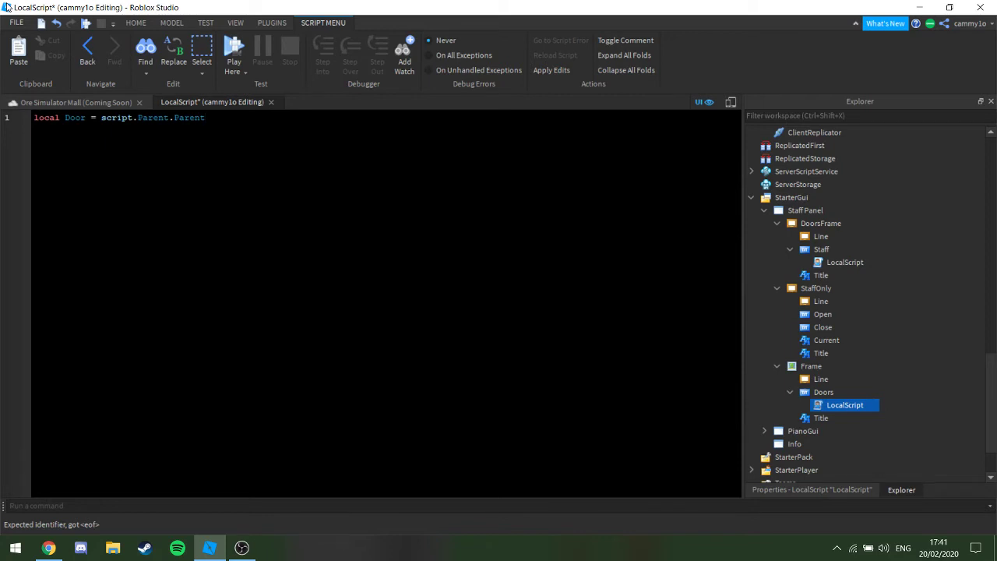
text(.)
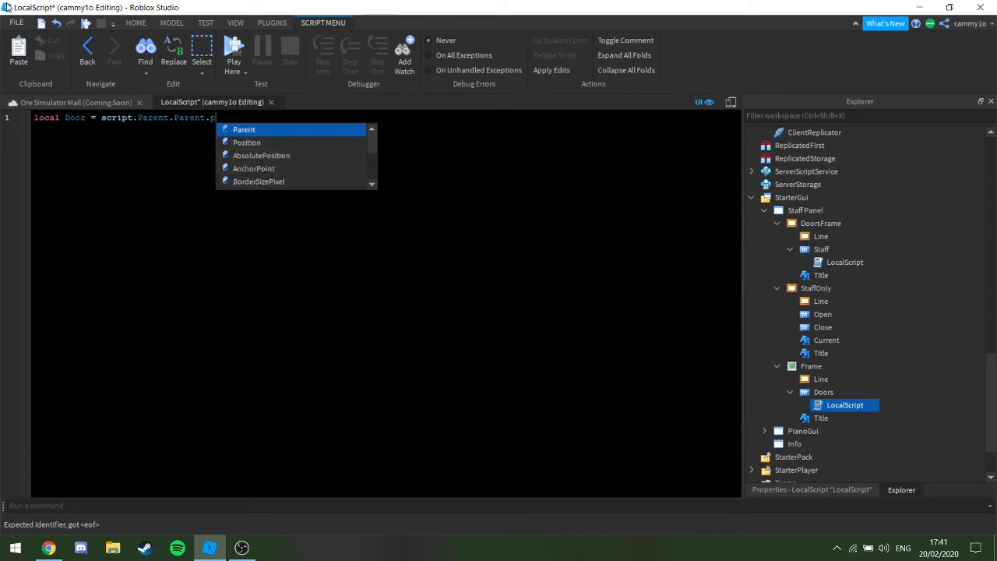
text(Parent)
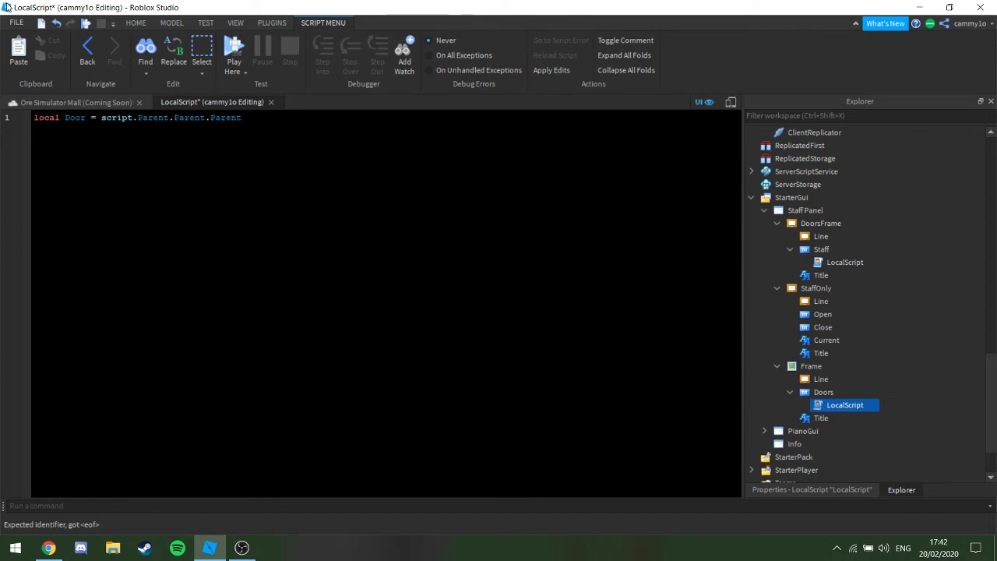
Complete the Door variable's path with DoorsFrame and connect a function to script.Parent.MouseButton1Click
text(.doorsFrame)
key(Return)
text(script.)
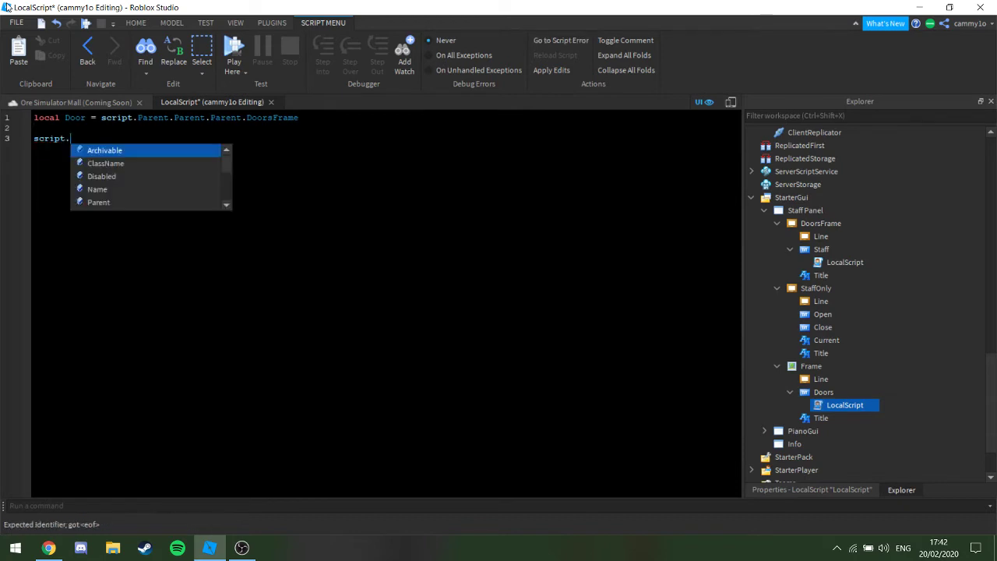
text(Parent.MouseButton1Click)
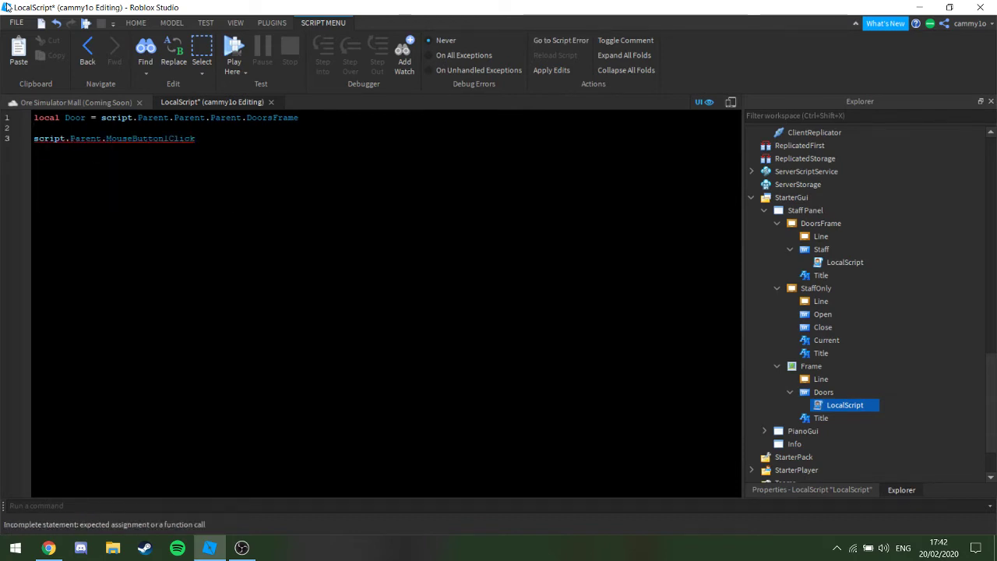
text(:Connect(function)())
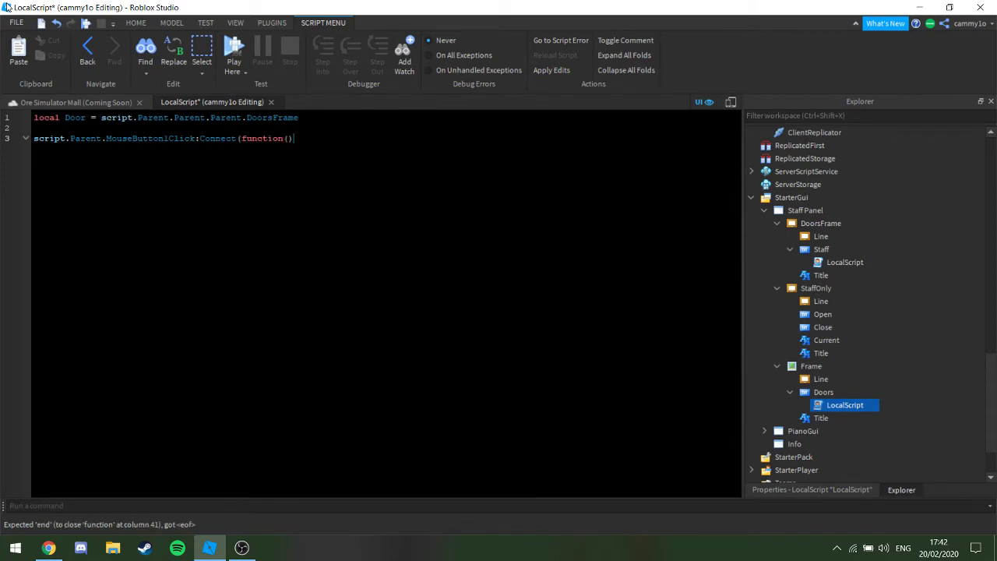
key(Return)
Inside the function, add an if statement that sets Door.Visible to false when Door.Visible == true
text(if x.)
key(BackSpace)
key(BackSpace)
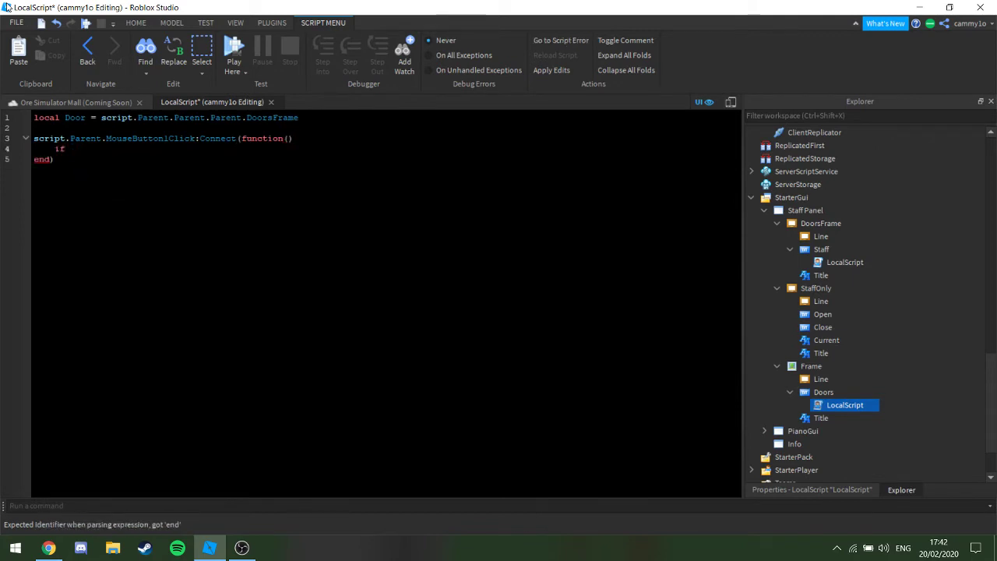
text(Do)
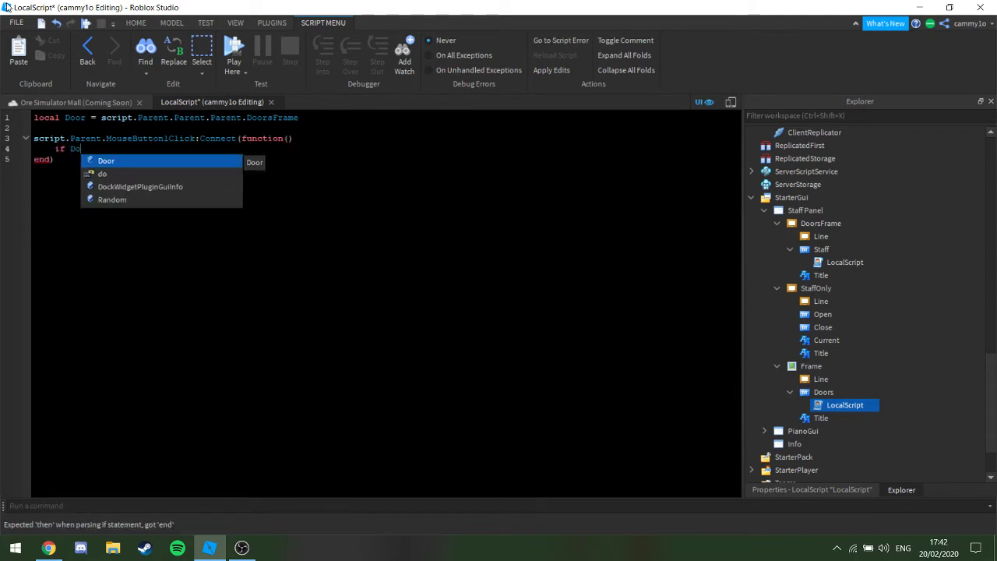
text(or.Visible )
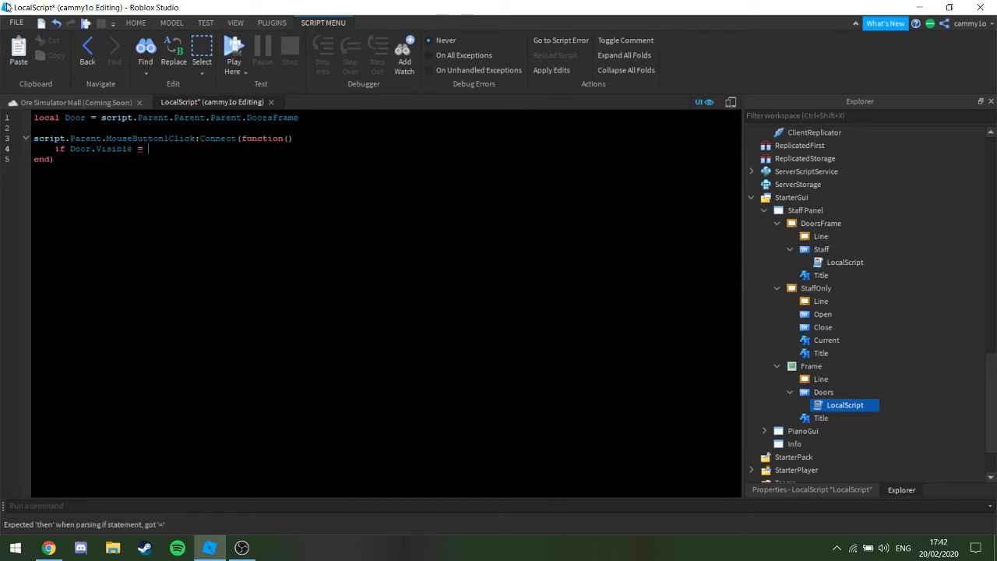
text(== true then)
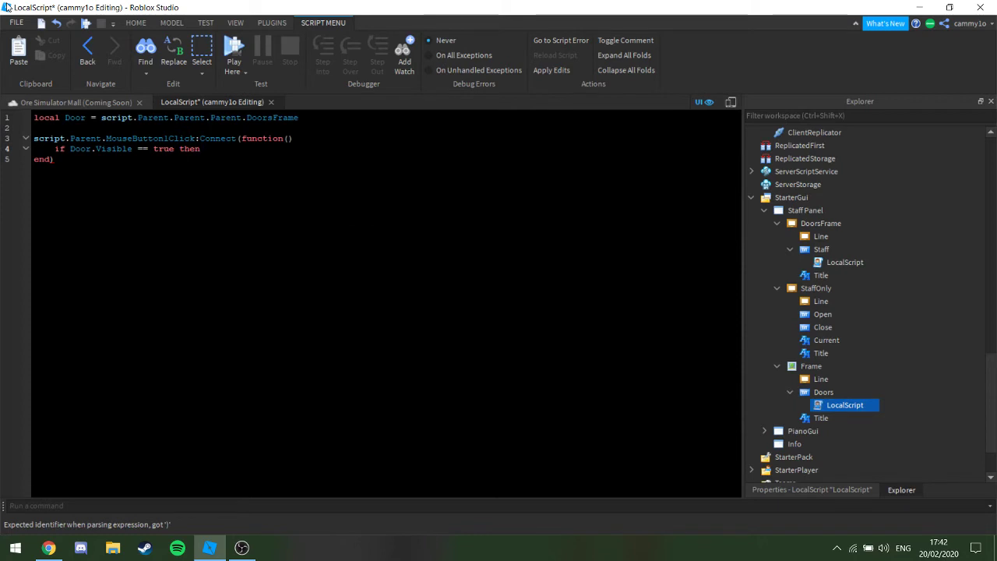
key(Return)
text(Door.)
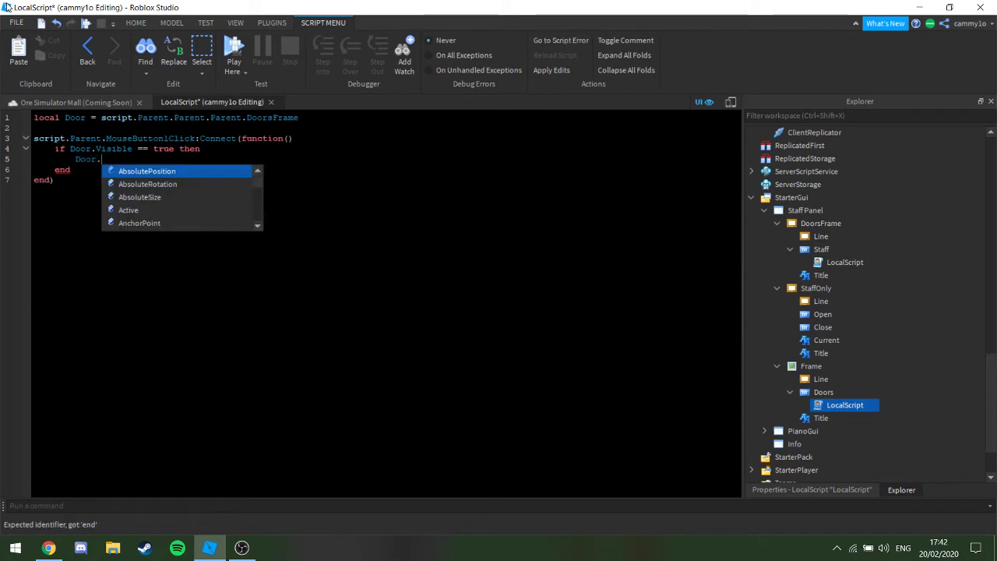
text(Visible = false)
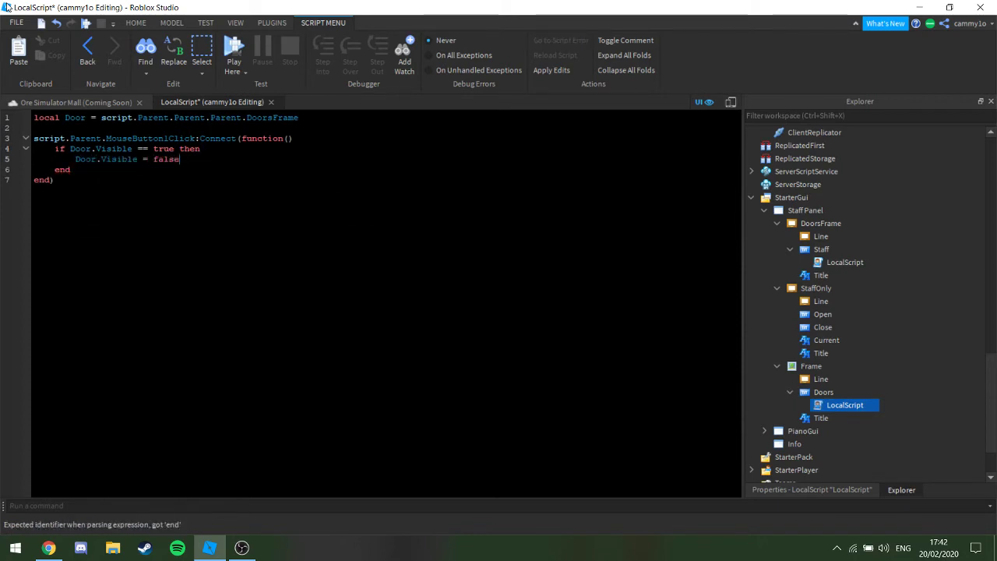
Add an else branch that sets Door.Visible = true, and close the script
key(Return)
text(else,)
key(Return)
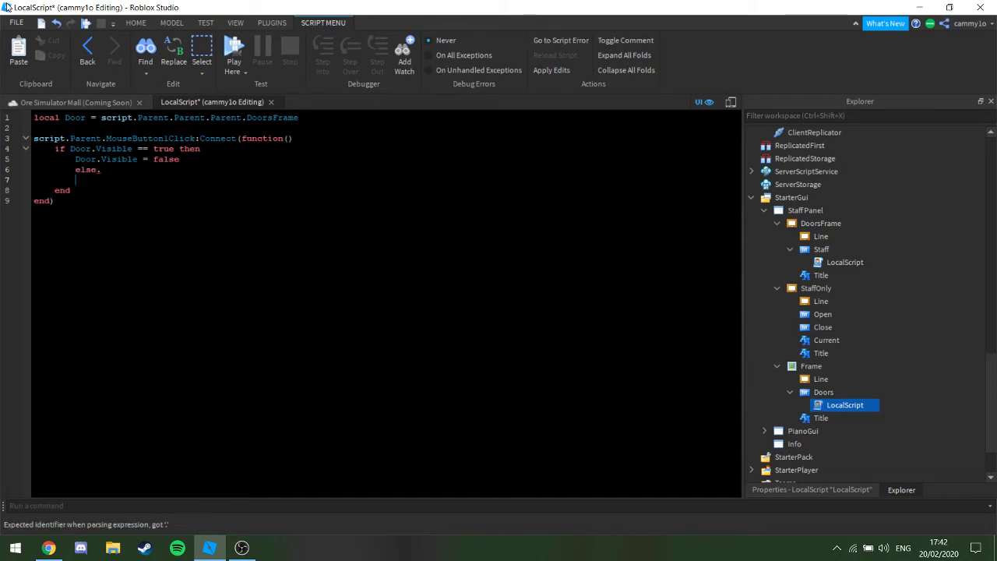
key(BackSpace)
key(Return)
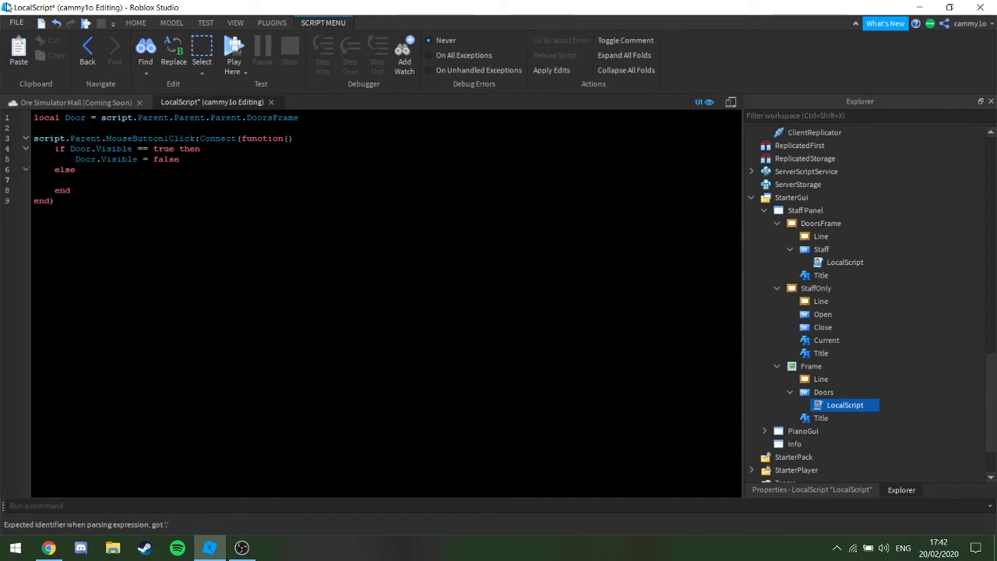
text(Doo)
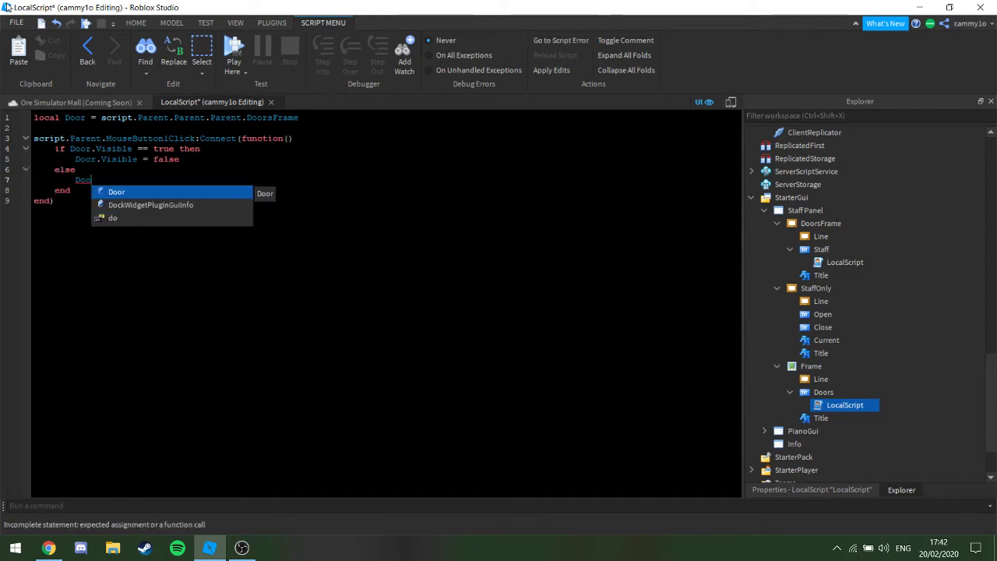
text(r.Visible)
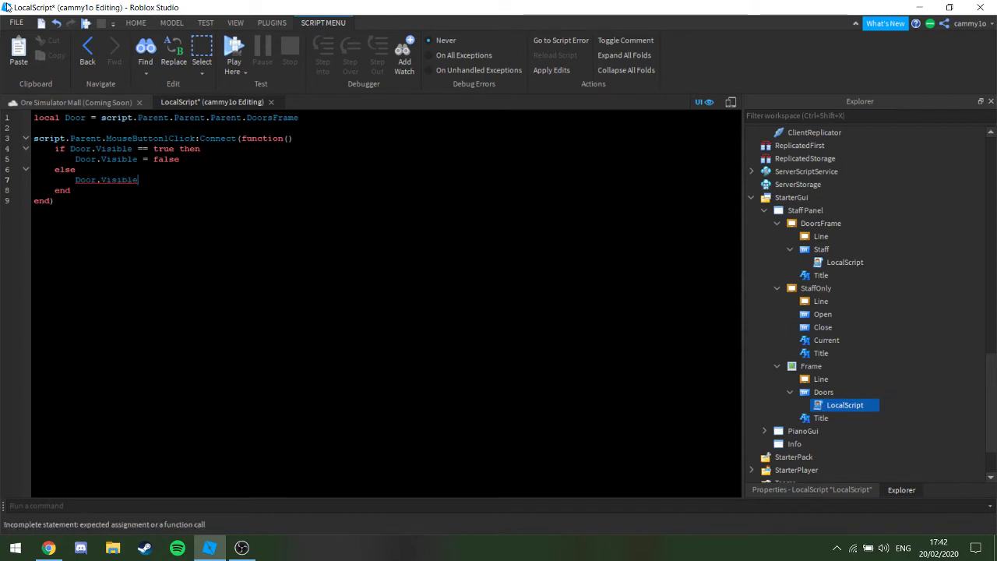
text( = true)
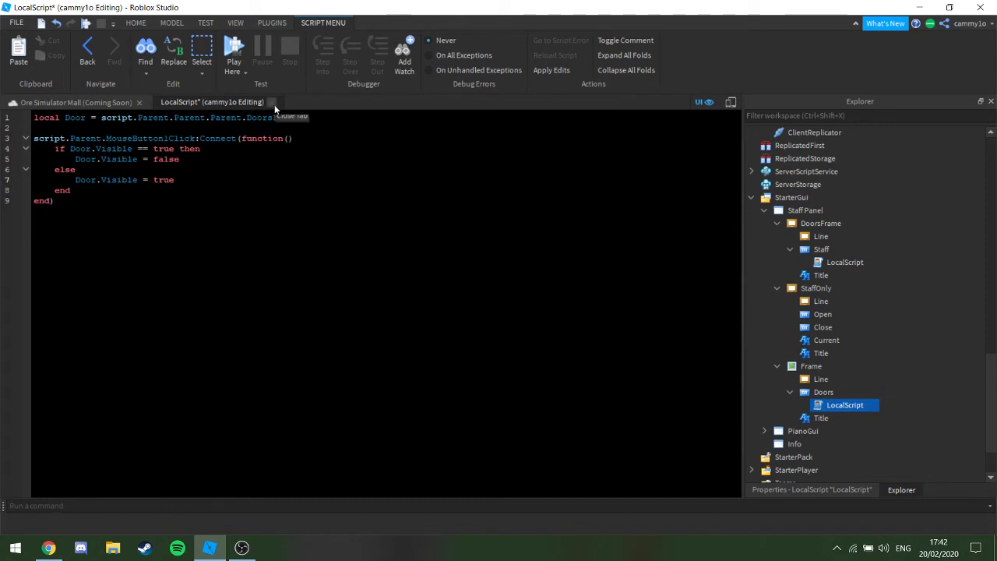
click(272, 102)
Open the LocalScript under the Staff button in DoorsFrame for editing
click(814, 224)
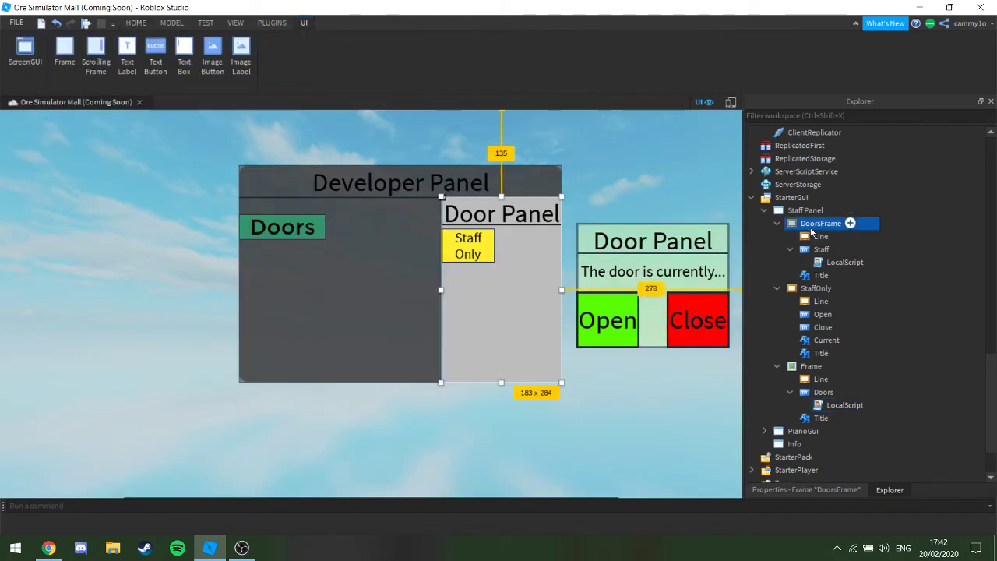
click(817, 237)
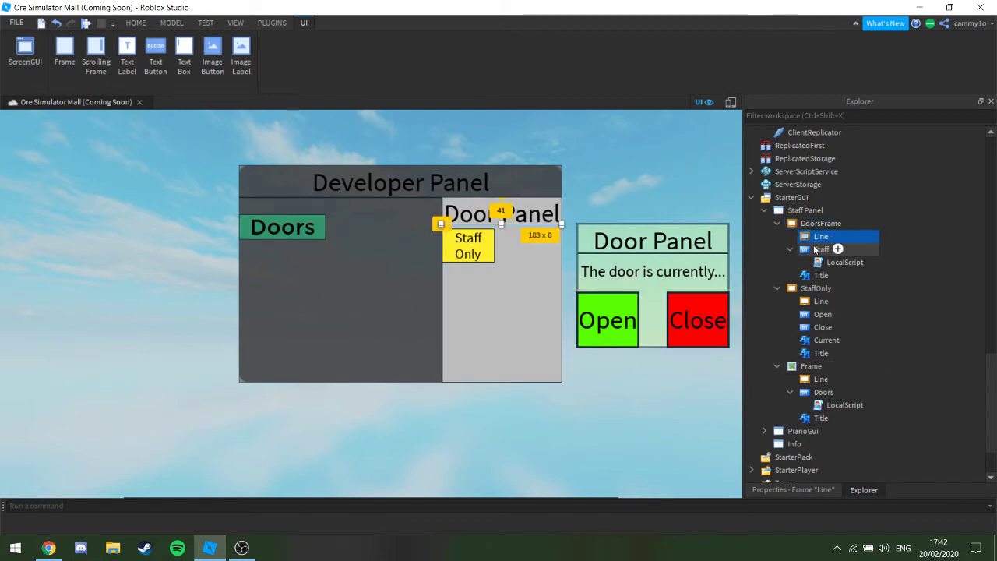
click(821, 249)
click(835, 263)
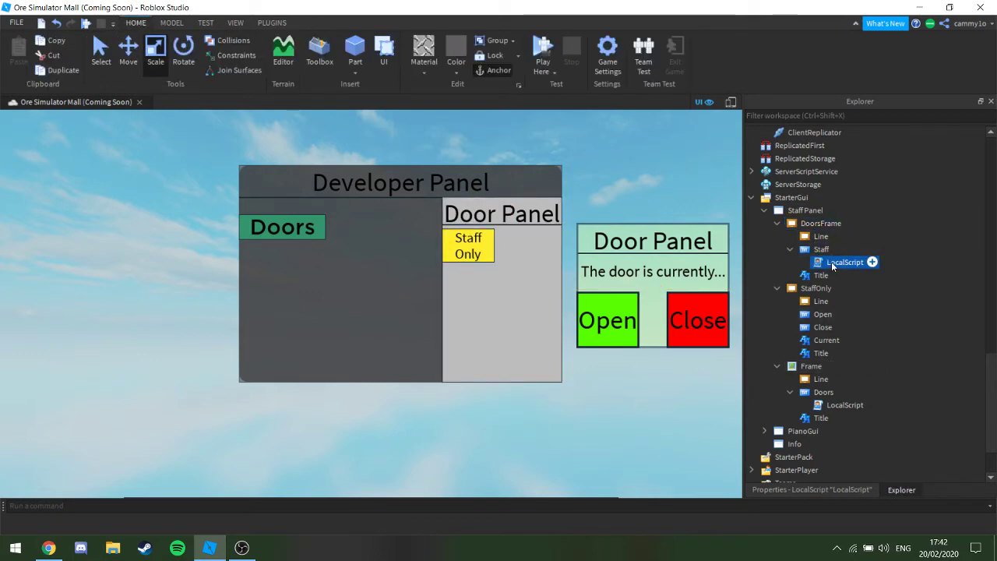
double_click(832, 263)
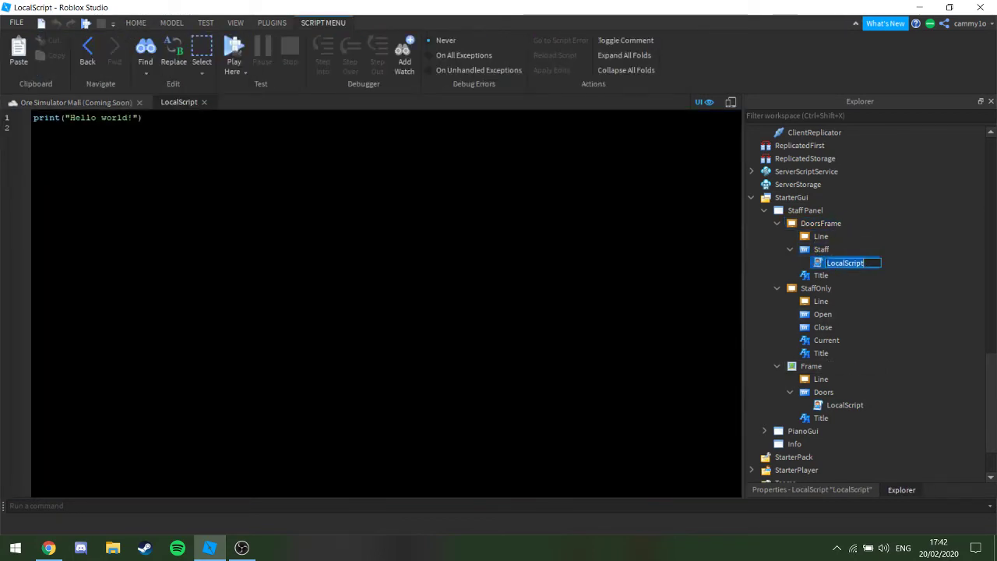
Replace the default code with a local variable x set to script.Parent.Parent.Parent.StaffOnly
key(ctrl+a)
text(local)
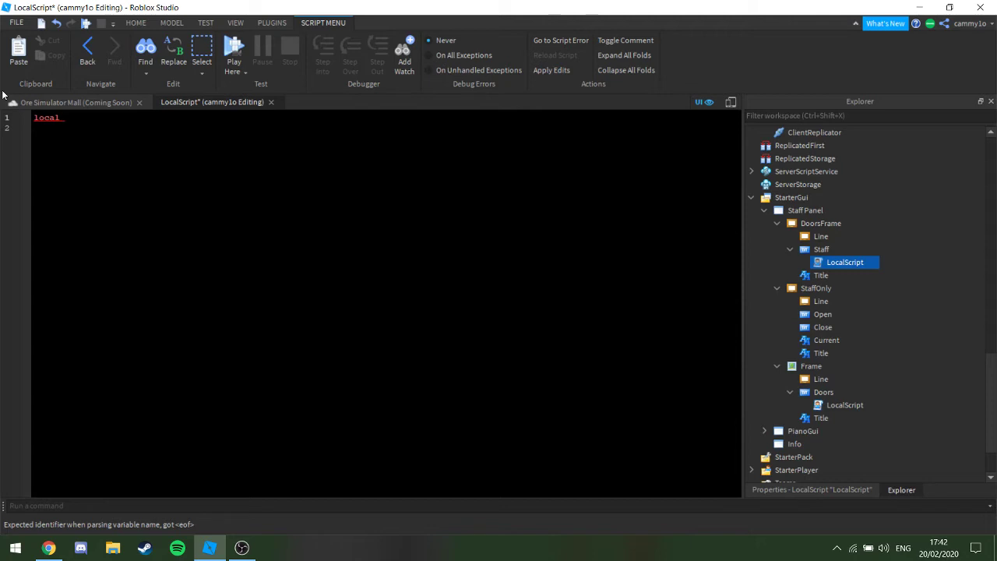
text( x = )
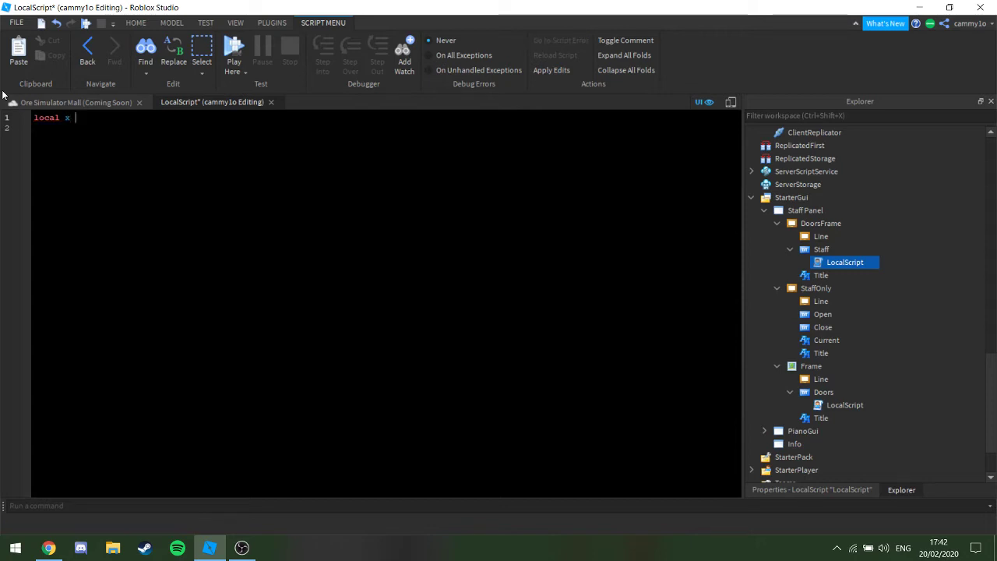
text(script.Parent.p)
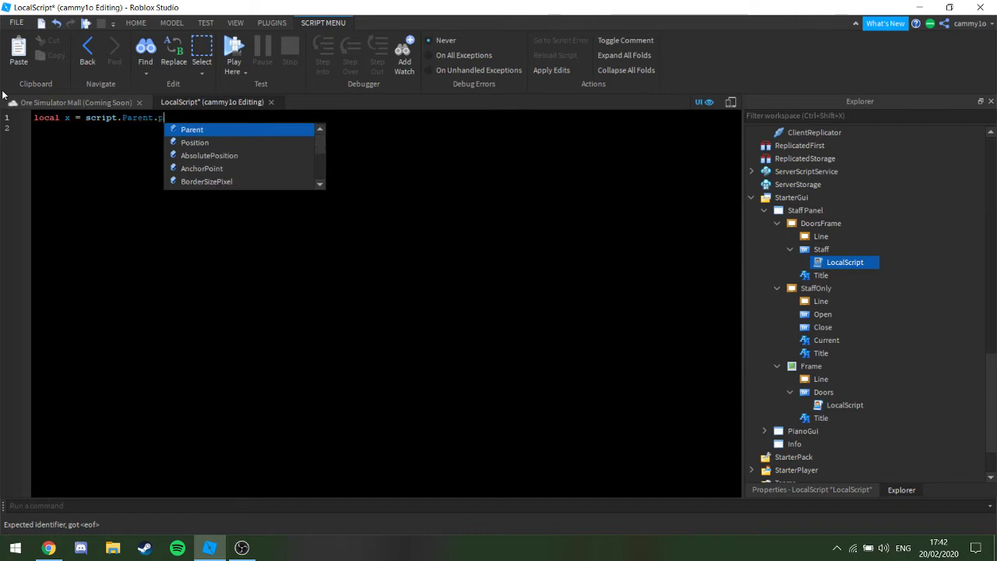
key(Tab)
text(.p)
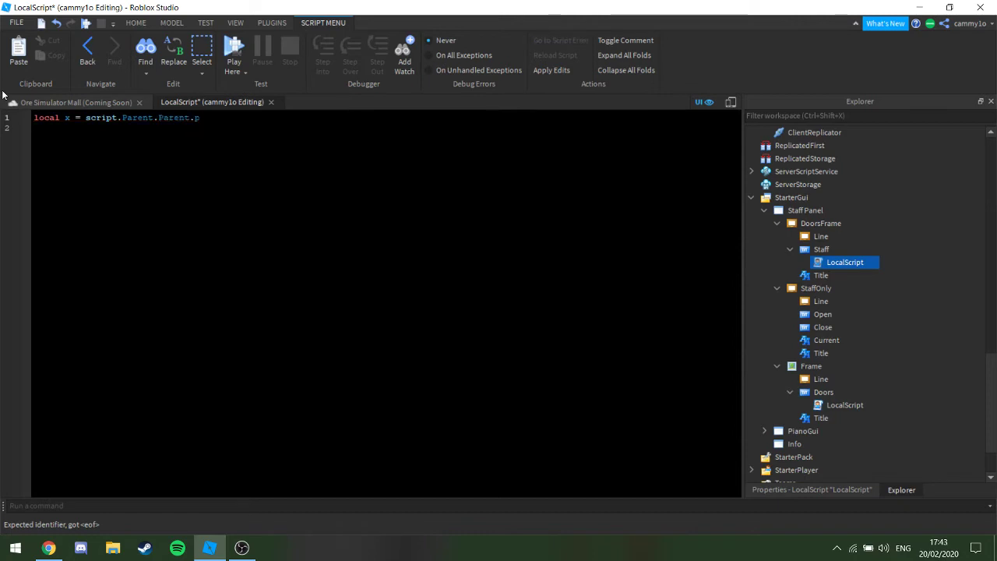
text(.)
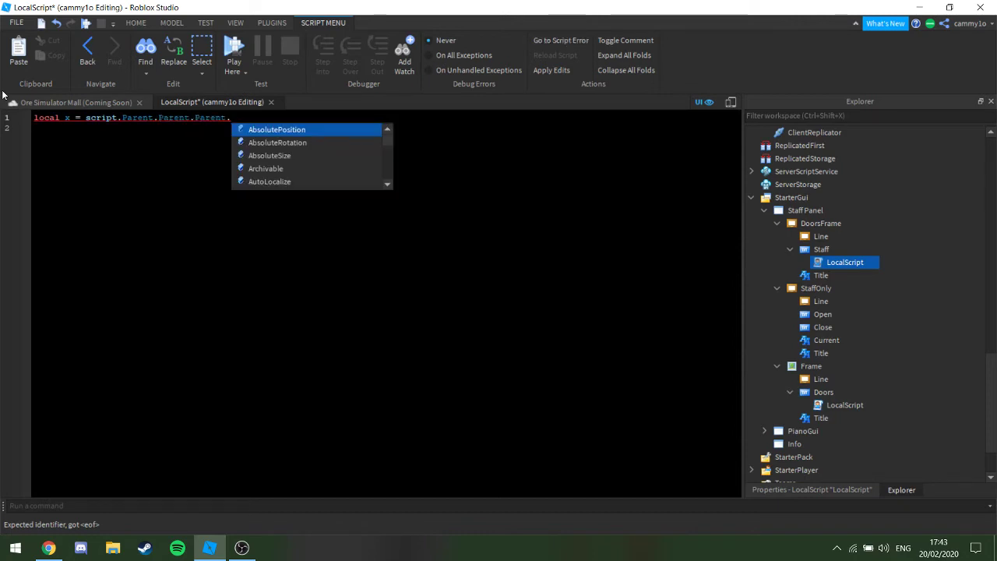
text(Sta)
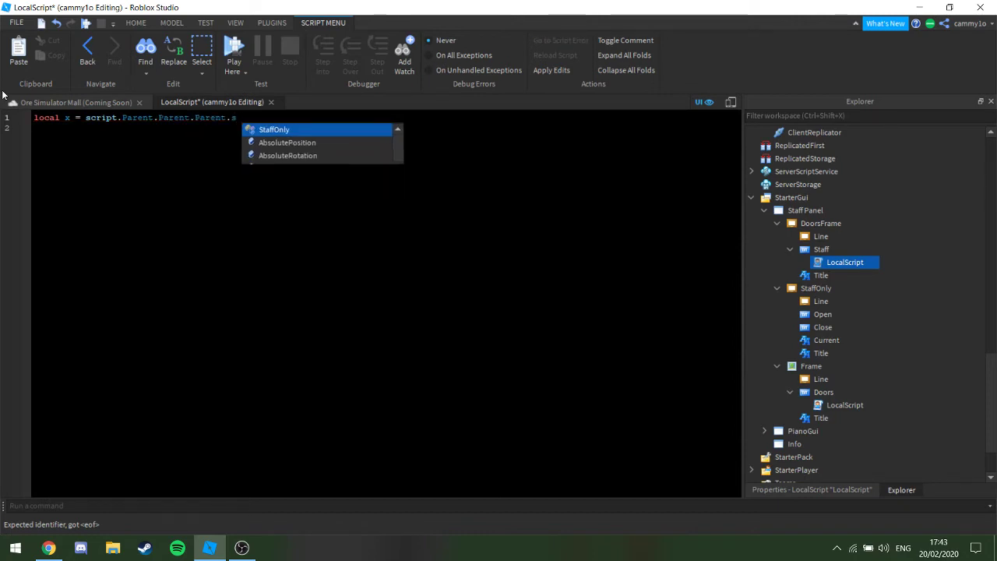
key(Tab)
key(Return)
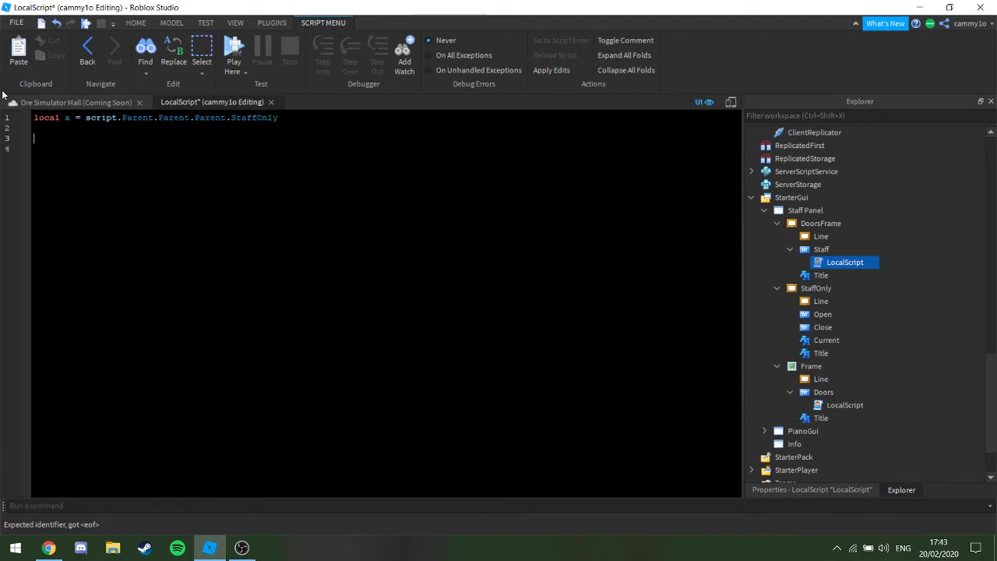
Below the x variable, connect a new function to script.Parent.MouseButton1Click
text(script)
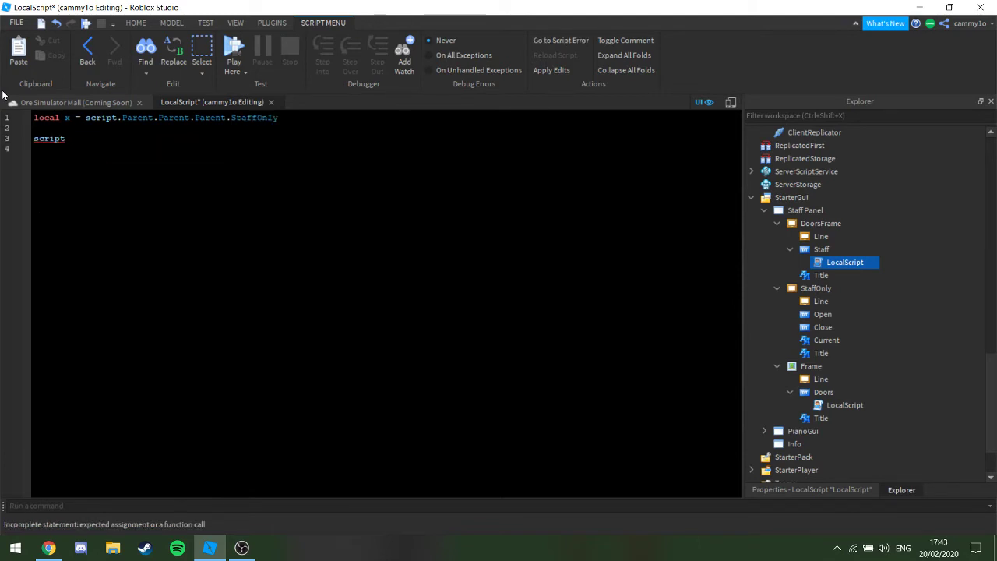
text(c.Parent.M)
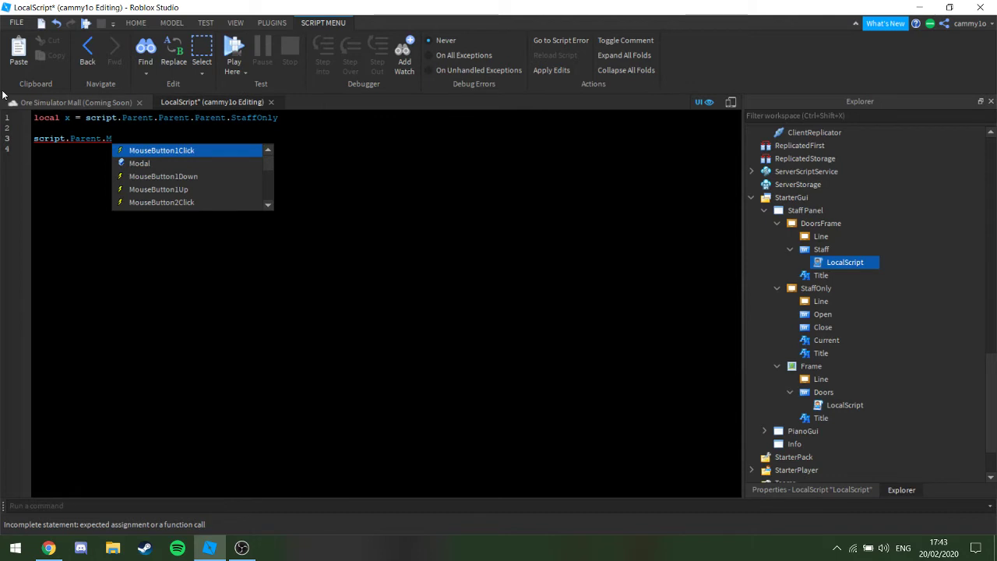
key(Tab)
text(:C)
key(Tab)
text((f)
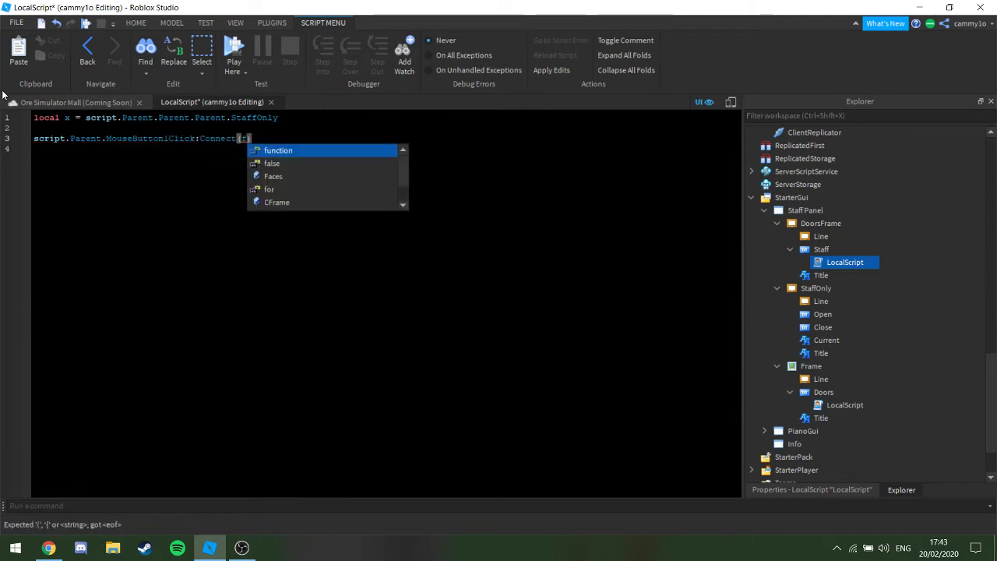
key(Tab)
text(())
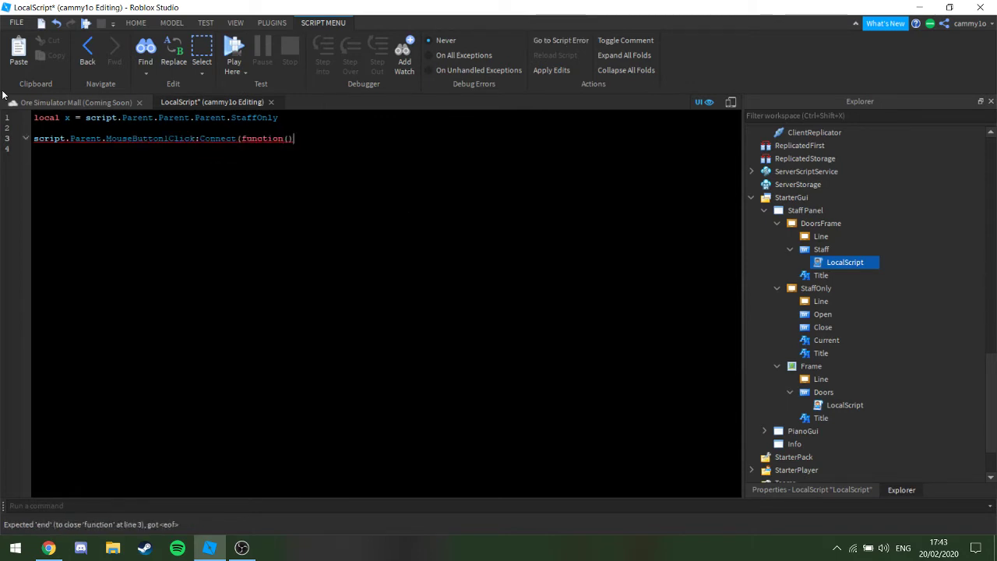
key(Return)
In the Staff button's function, add an if statement that sets x.Visible to false when x.Visible == true
text(if x.Visible)
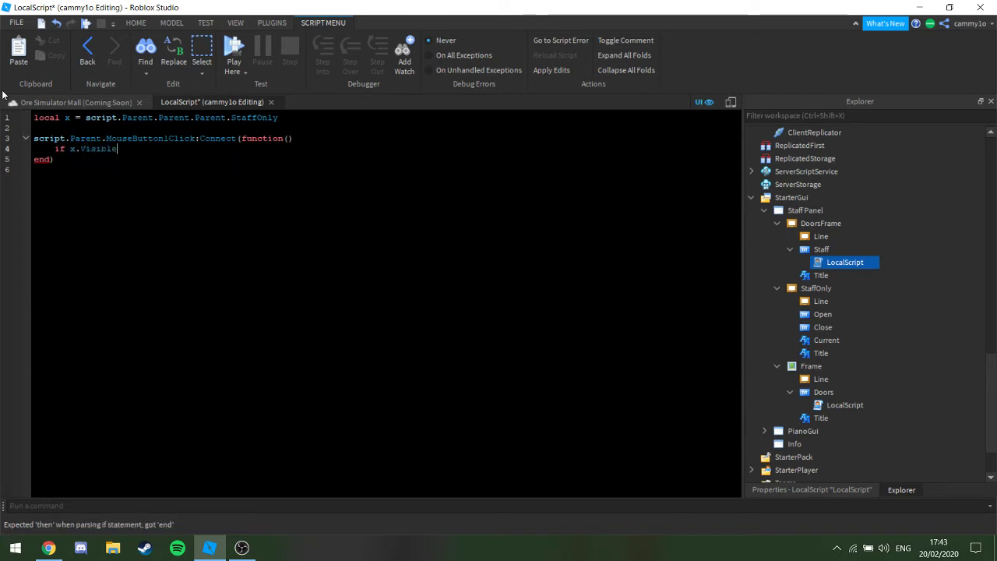
text( == true then)
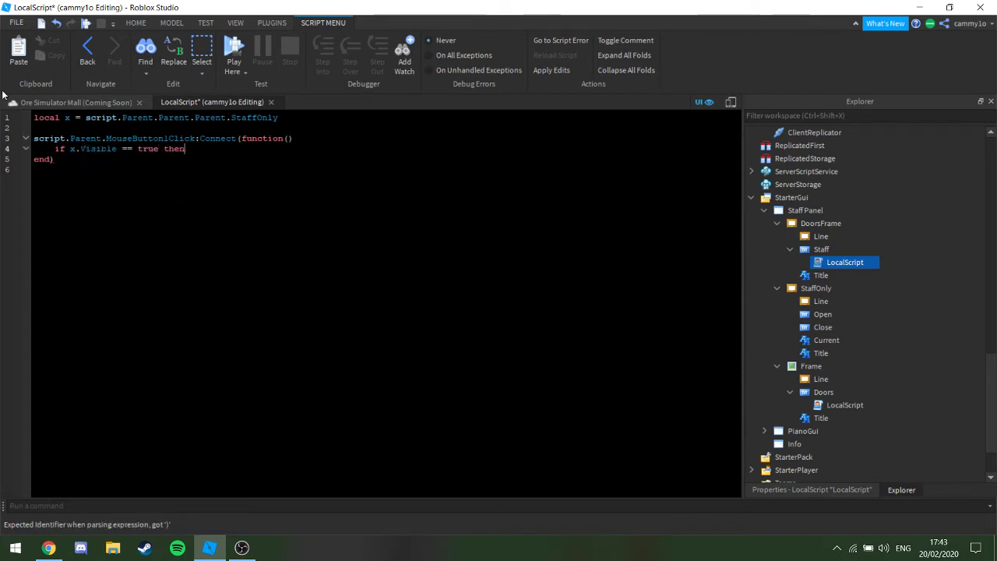
key(Return)
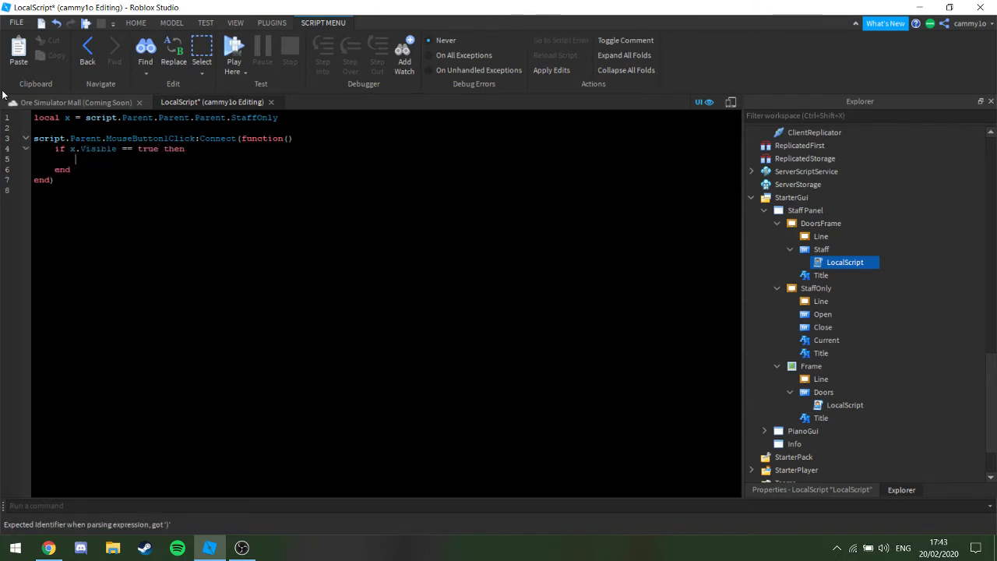
text(x.Visible = f)
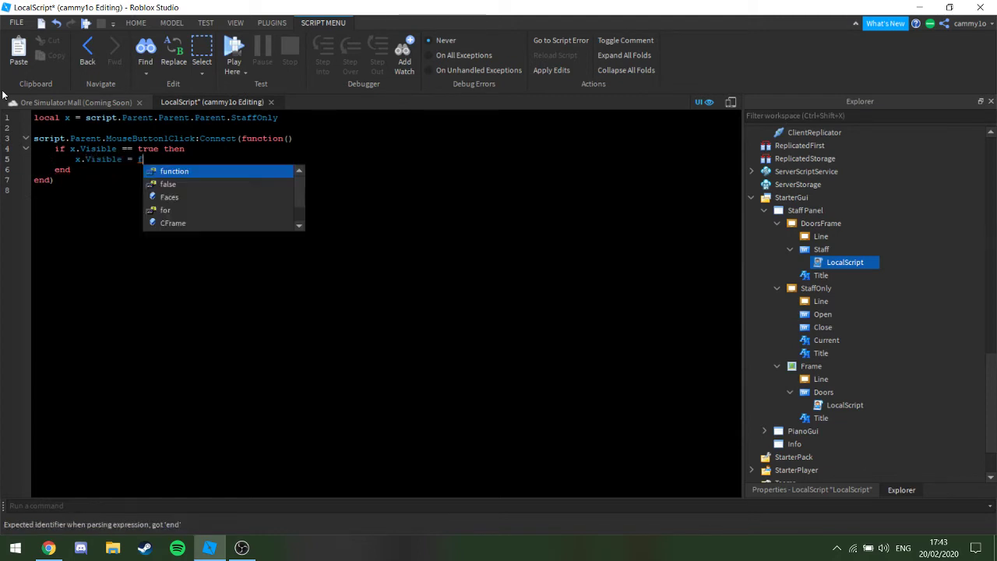
text(alse)
key(Return)
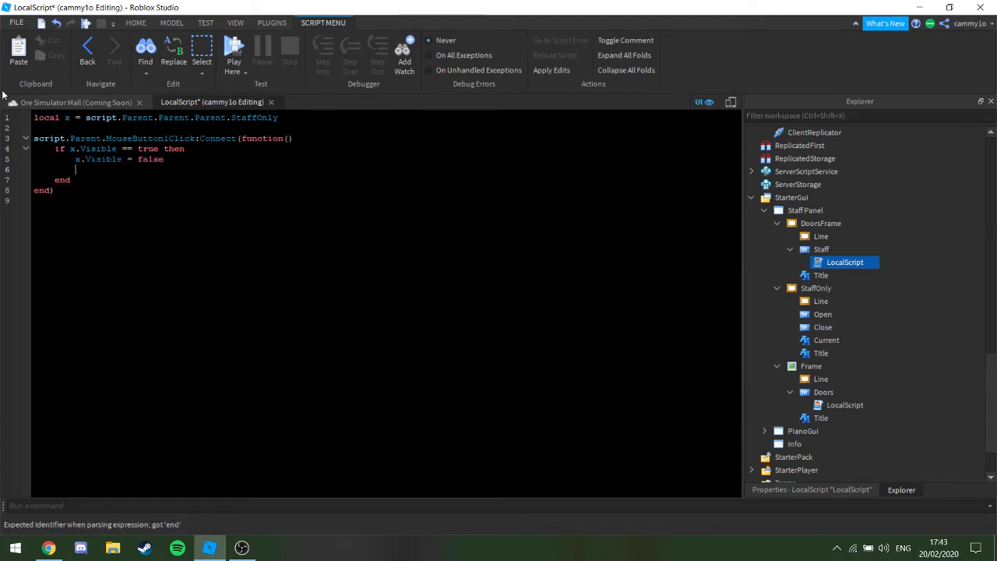
Add an else branch that sets x.Visible = true in the Staff button's function, and close the script
text(else)
key(Return)
text(x.)
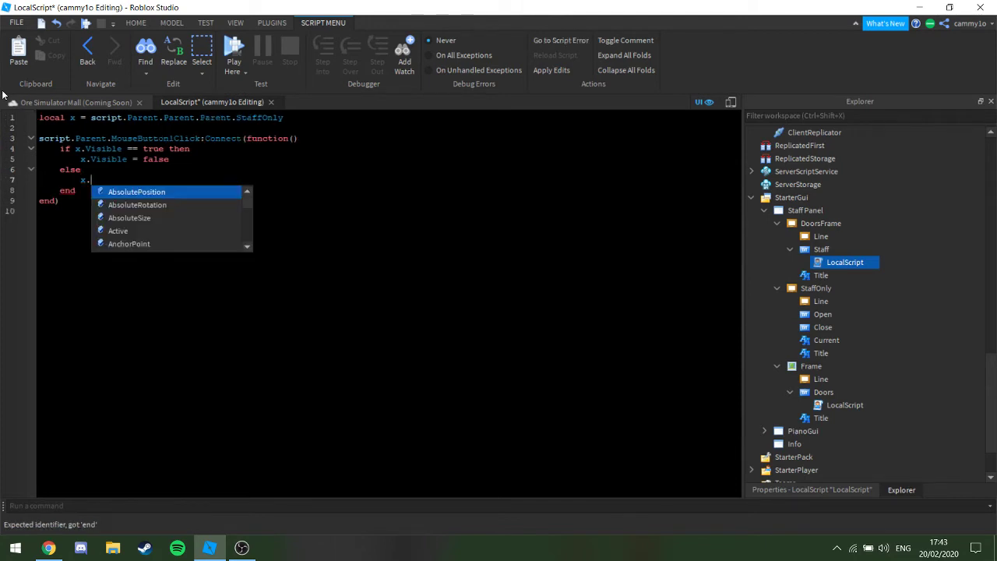
text(Visible = true)
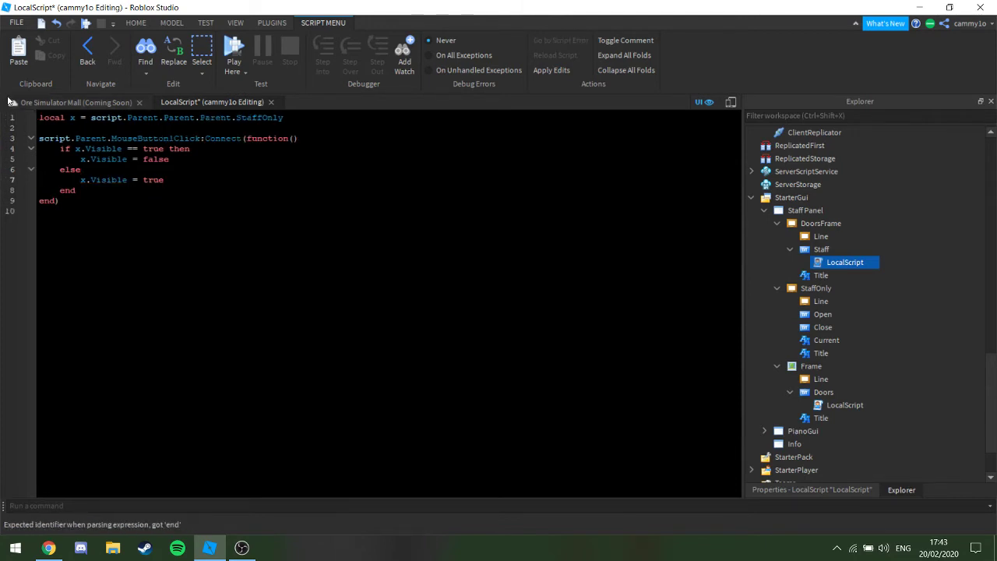
click(272, 102)
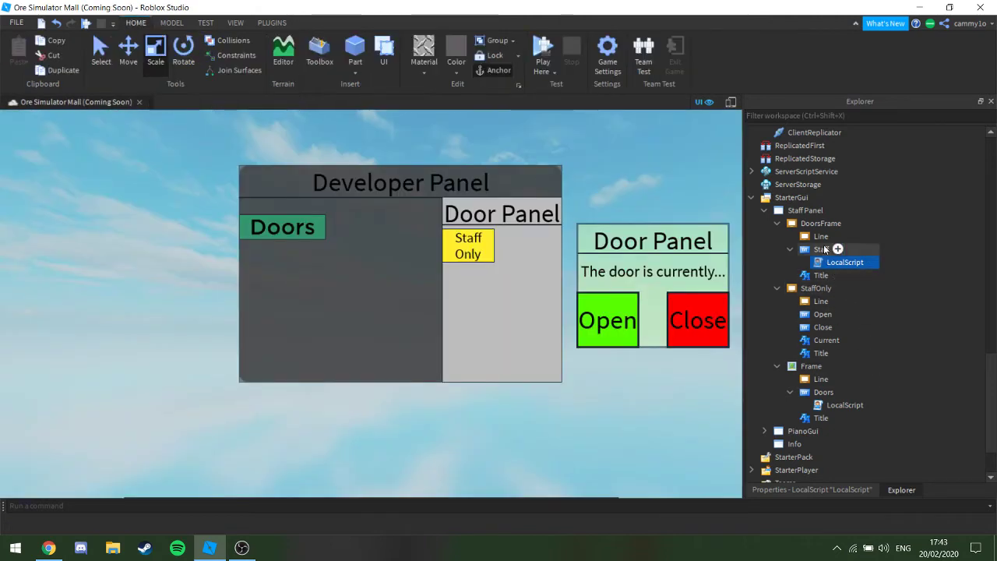
Turn off the Visible property of DoorsFrame and collapse it in the object tree
click(820, 222)
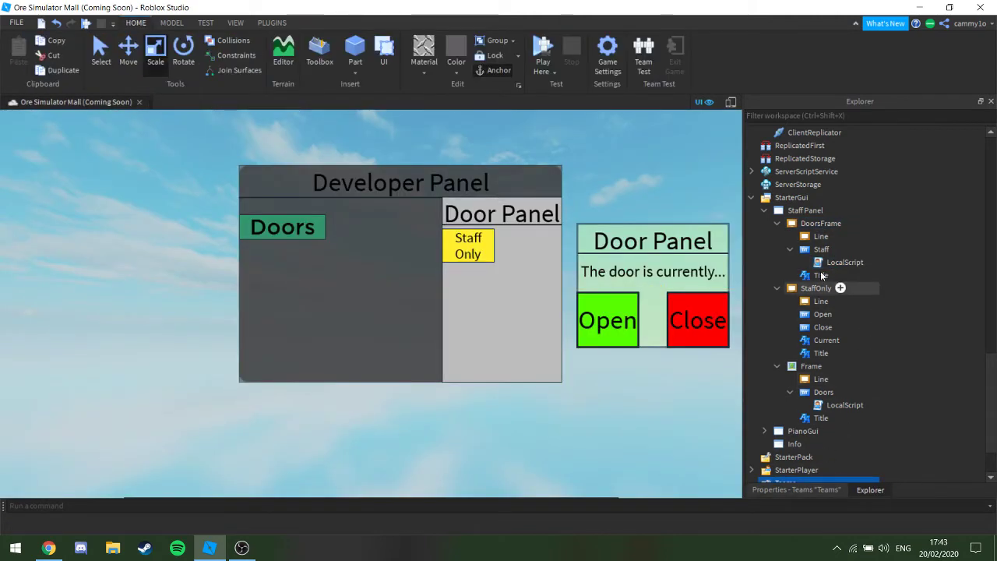
scroll(821, 233, down, 1)
click(855, 489)
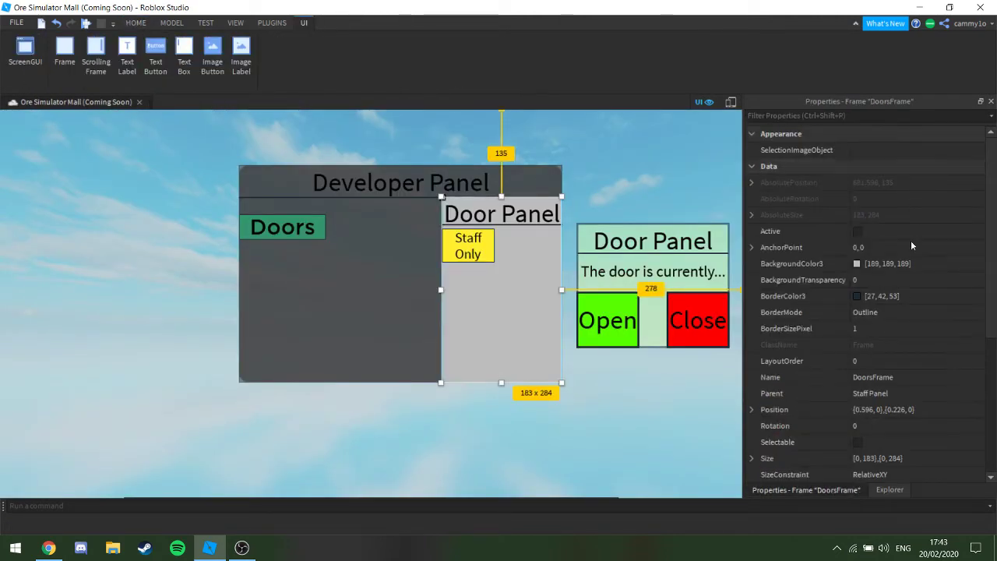
scroll(910, 312, down, 3)
click(857, 280)
click(890, 490)
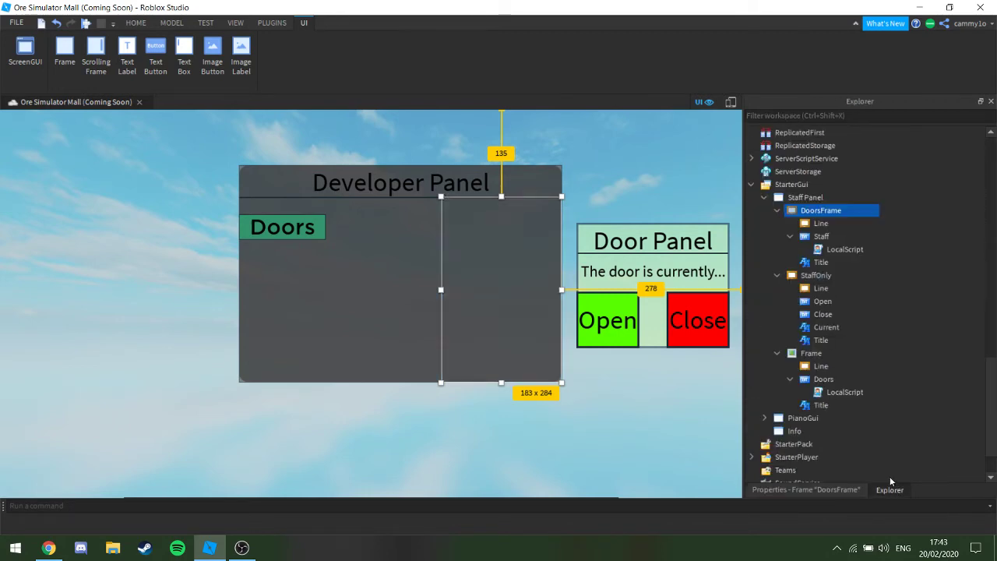
click(777, 211)
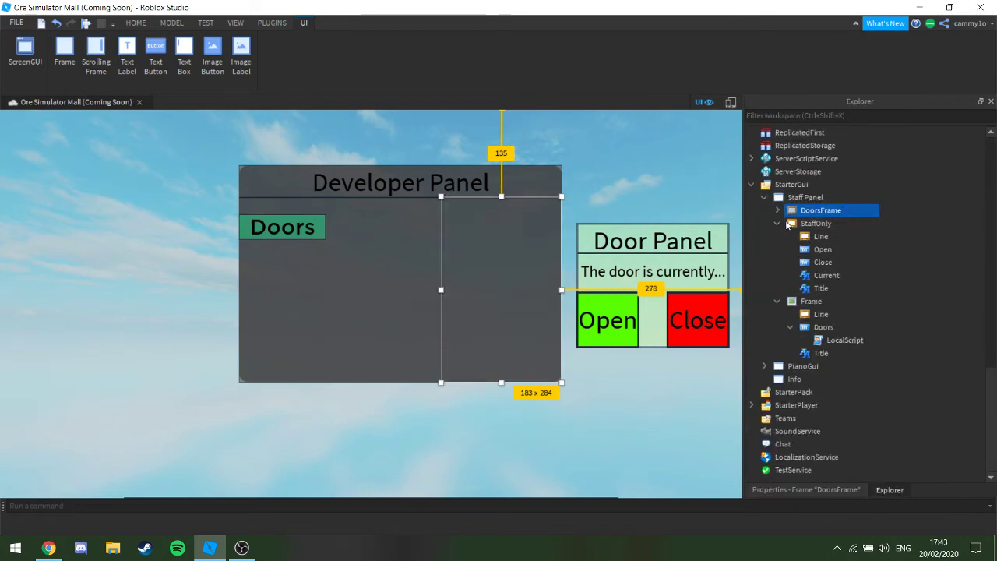
Examine the Open button of the StaffOnly frame and the Staff Only door in the 3D world
click(682, 196)
click(810, 222)
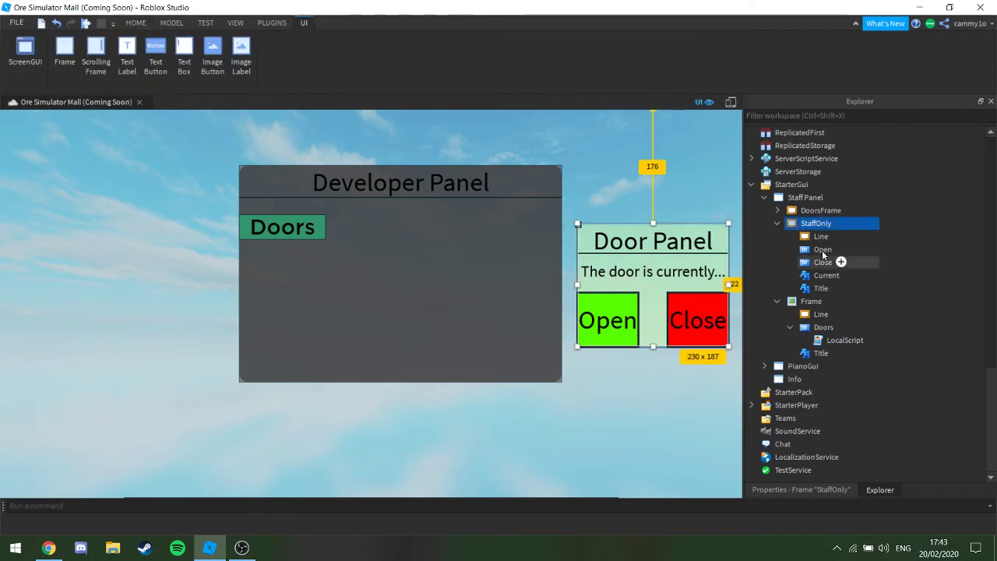
click(823, 249)
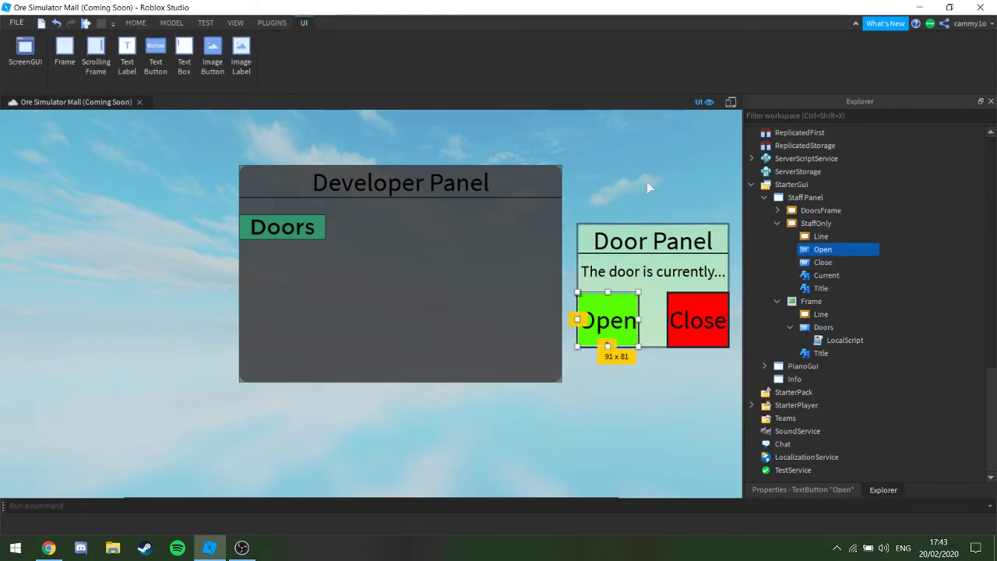
right_drag(642, 180, 639, 185)
key(w)
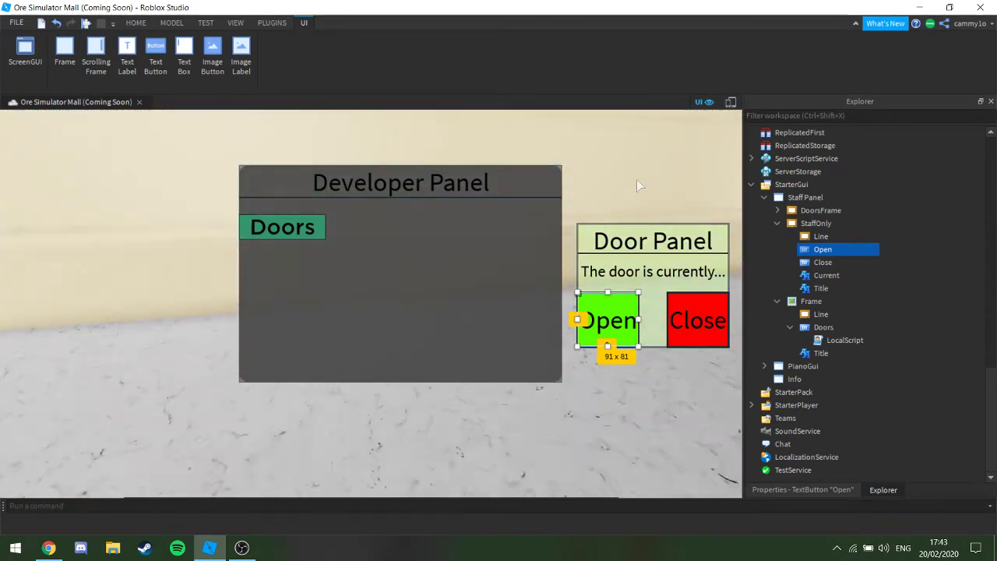
key(s)
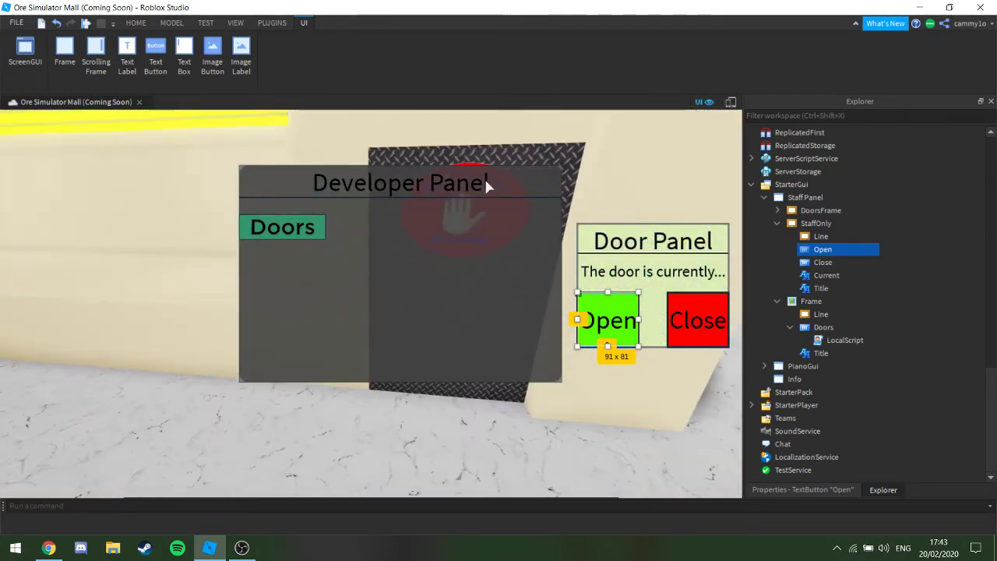
key(a)
click(597, 182)
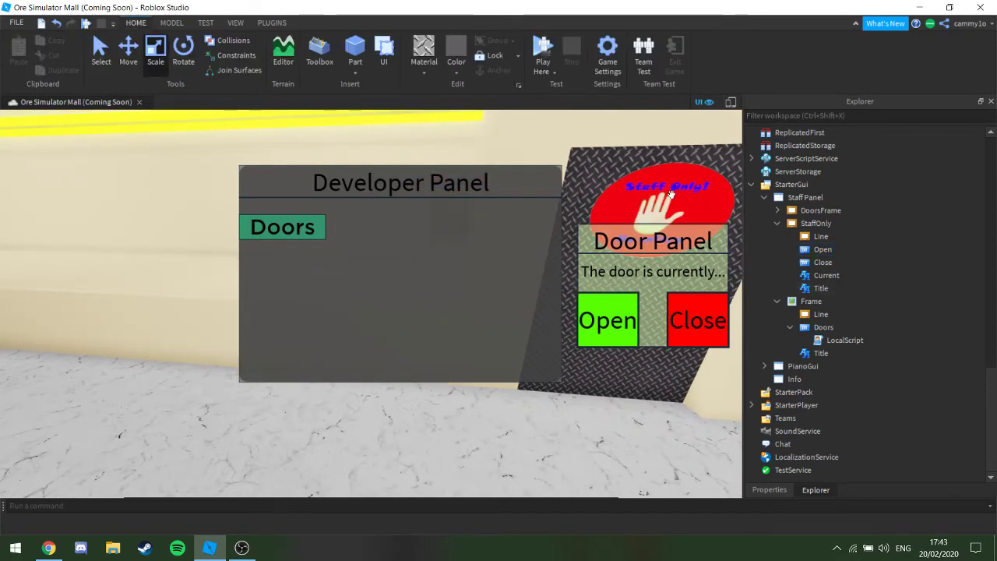
key(d)
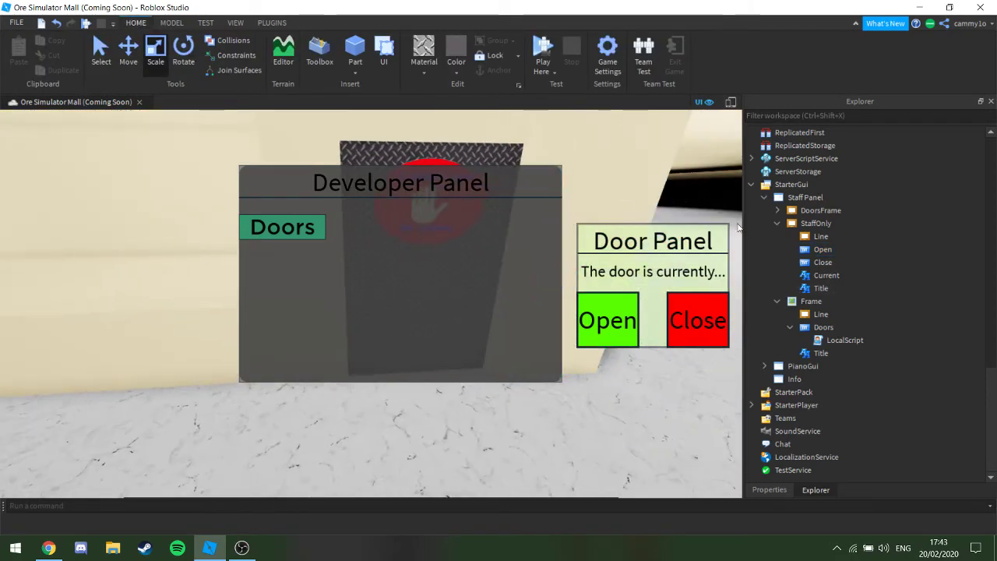
Collapse Frame in the object tree and select the Current text label in StaffOnly
click(812, 301)
click(776, 300)
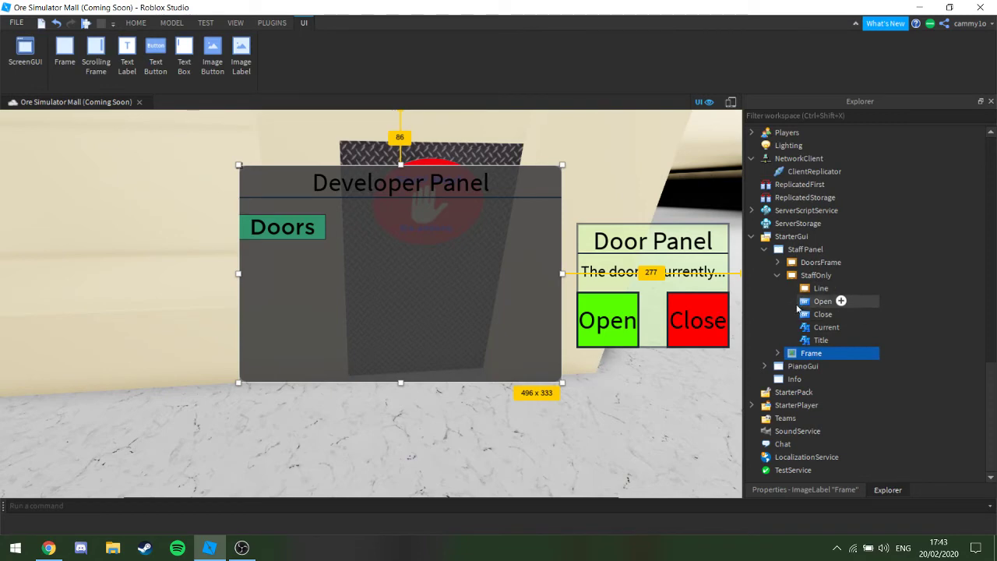
click(810, 274)
click(806, 301)
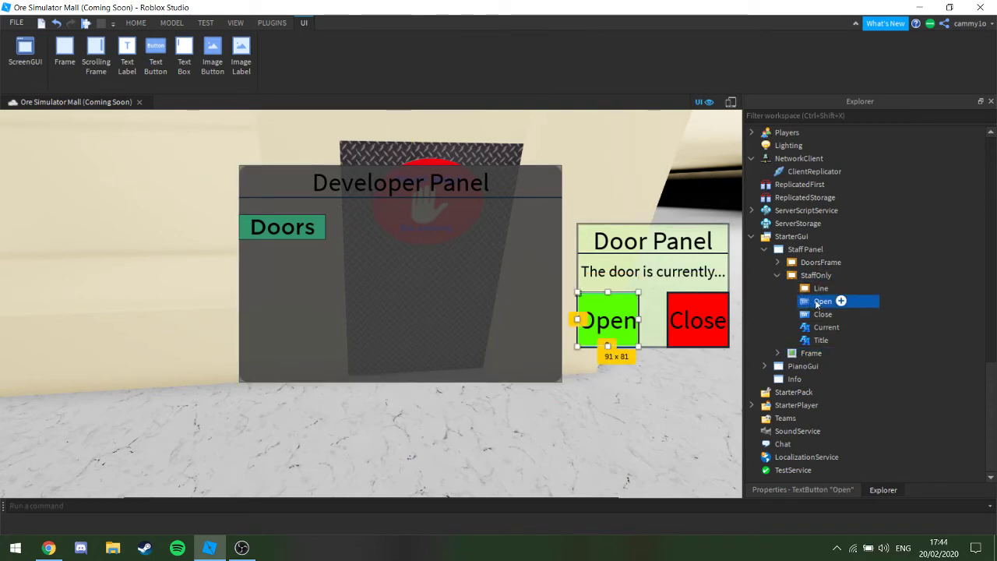
click(828, 313)
click(824, 328)
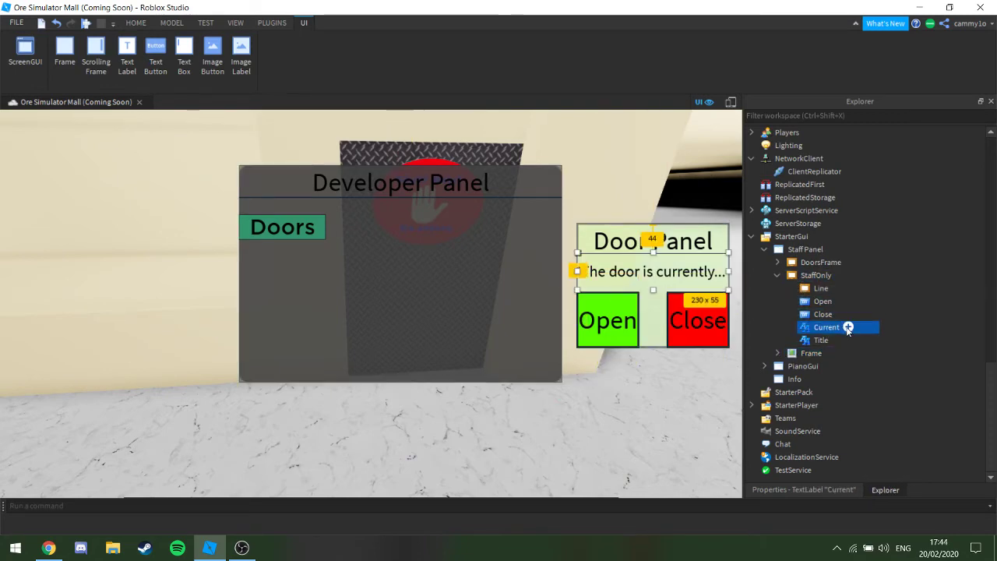
Insert a Script into the Current text label
click(847, 327)
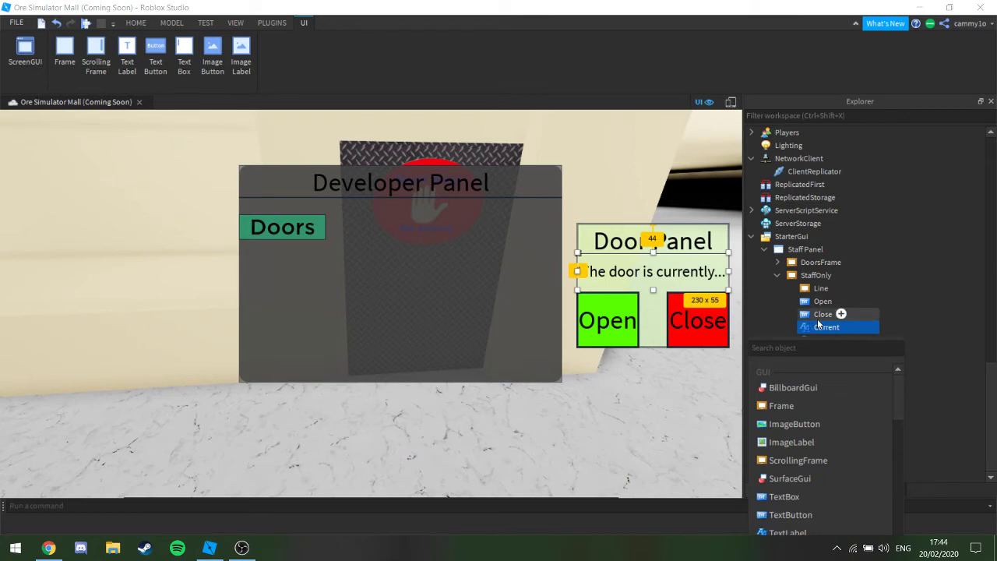
text(script)
key(Down)
key(Down)
key(Down)
key(Down)
key(Down)
key(Down)
key(Return)
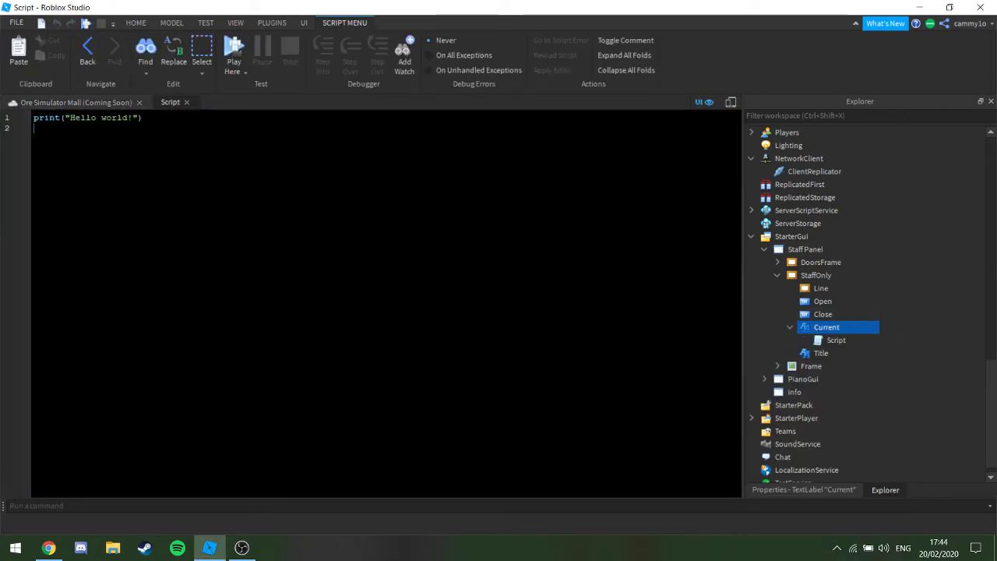
Replace the new script's default code with a reference to game.Workspace
key(ctrl+a)
key(BackSpace)
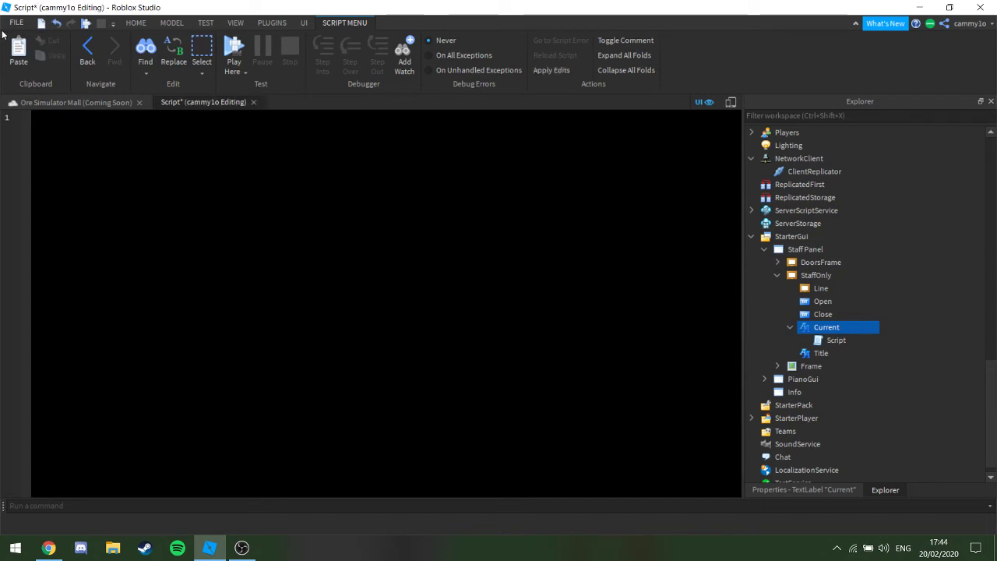
text(g)
key(Tab)
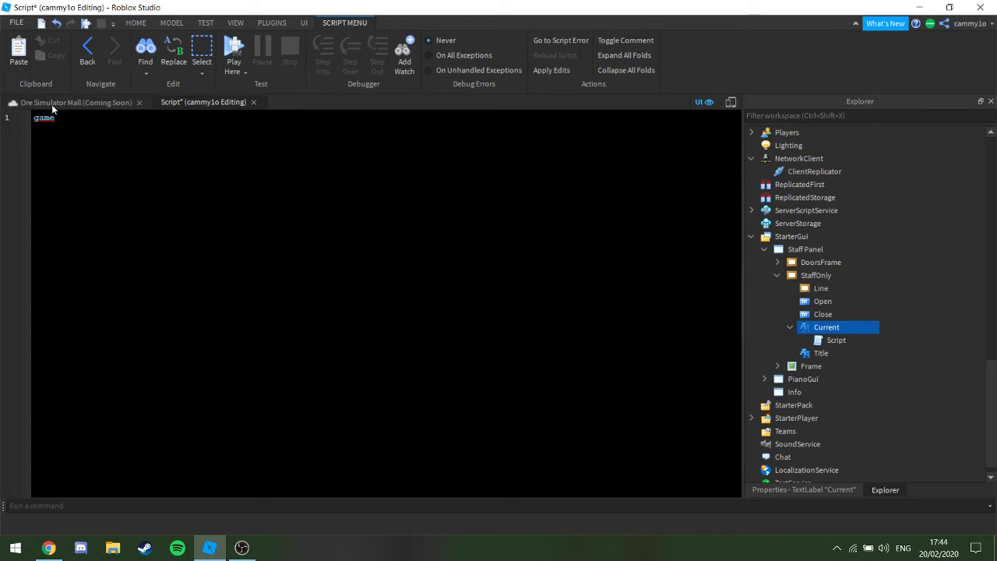
text(.)
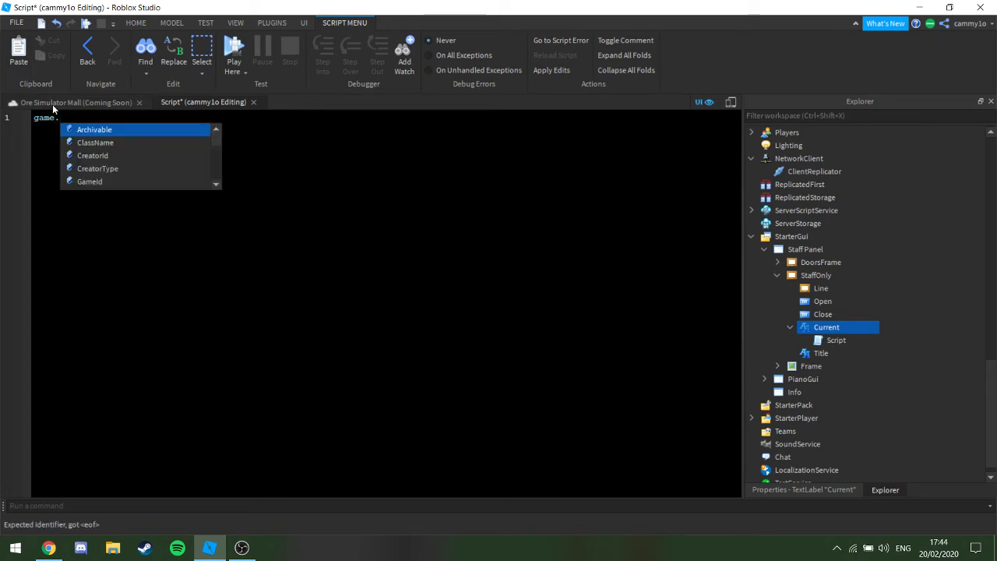
text(w)
key(Tab)
text(.)
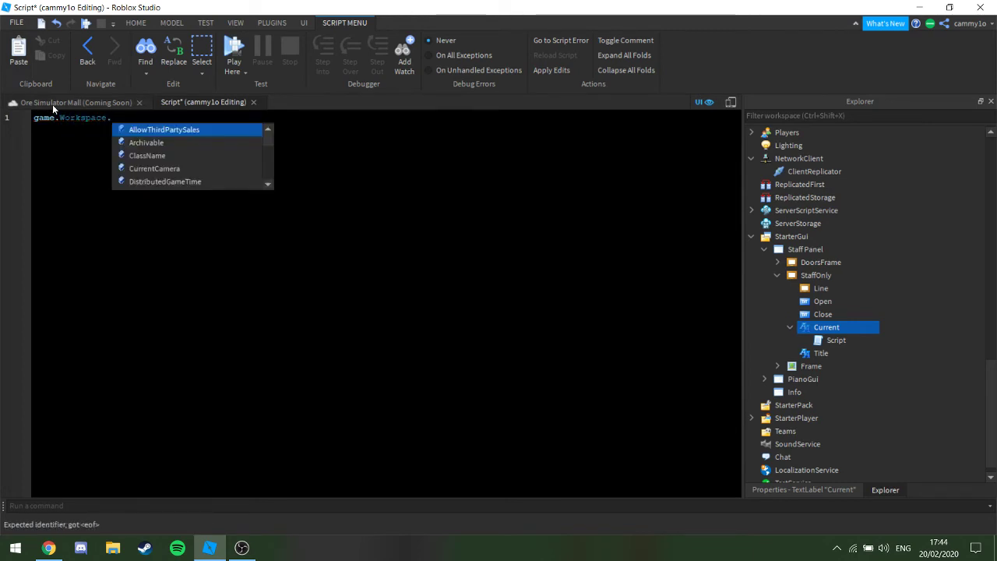
Extend the reference to the Reception folder's door as game.Workspace.Reception.Door
text(d)
key(BackSpace)
scroll(912, 265, up, 5)
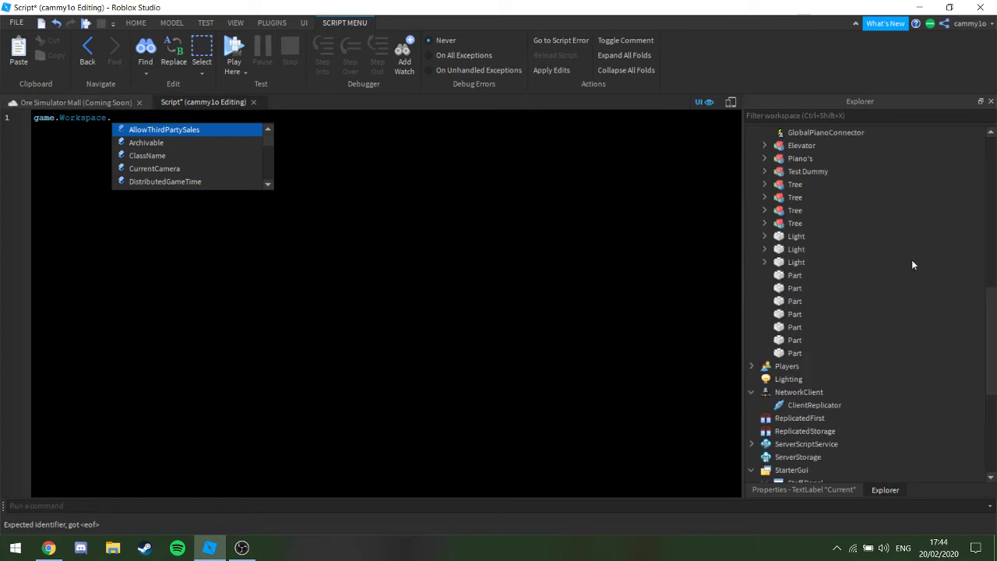
scroll(913, 265, up, 10)
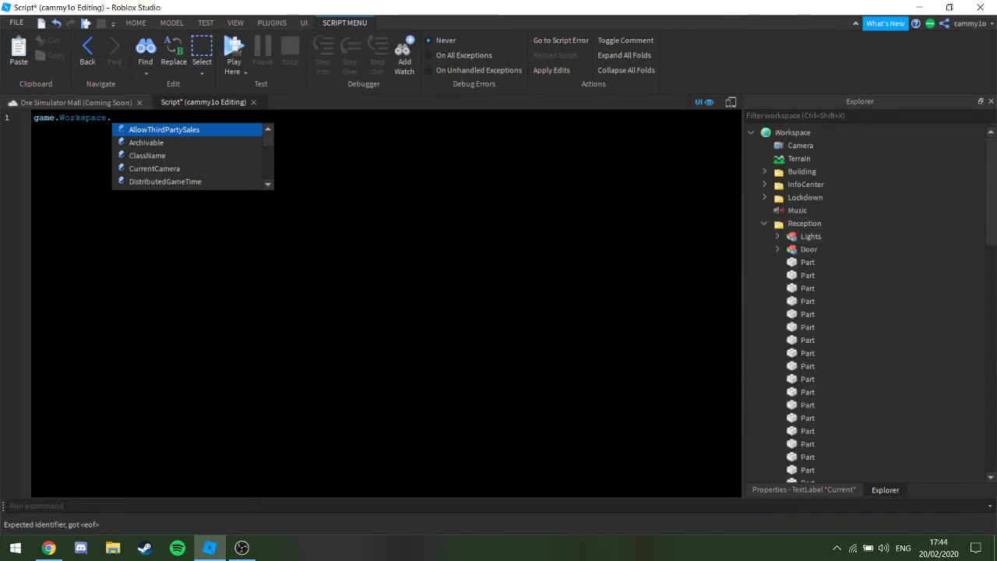
text(rec)
key(Tab)
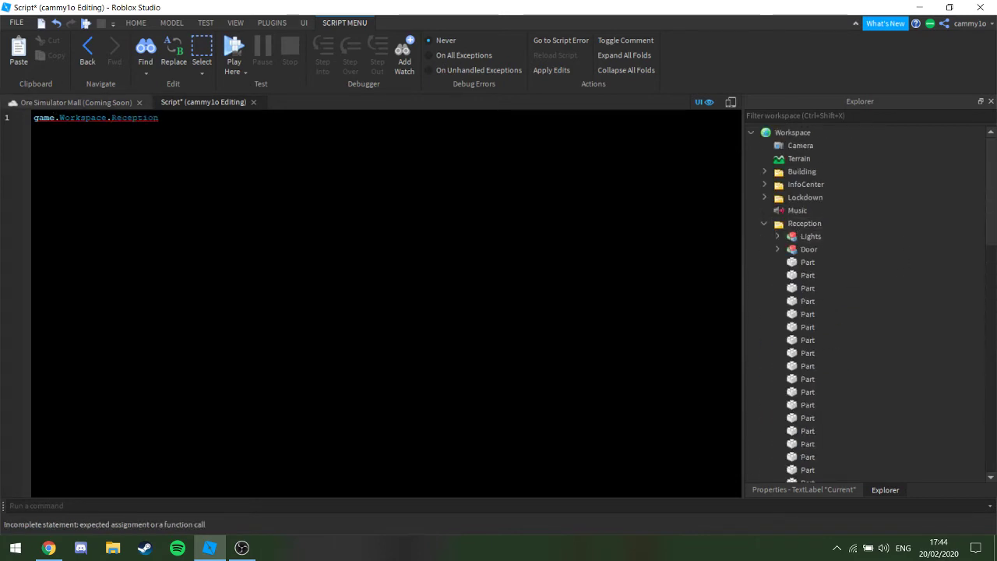
text(.do)
key(Tab)
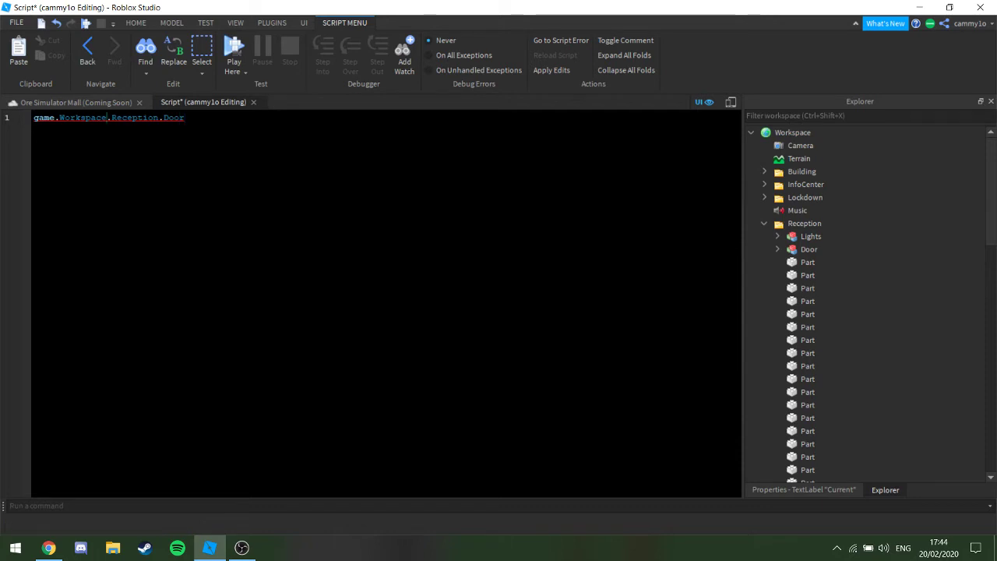
Put an if in front of the game.Workspace.Reception.Door reference
click(34, 117)
text(if)
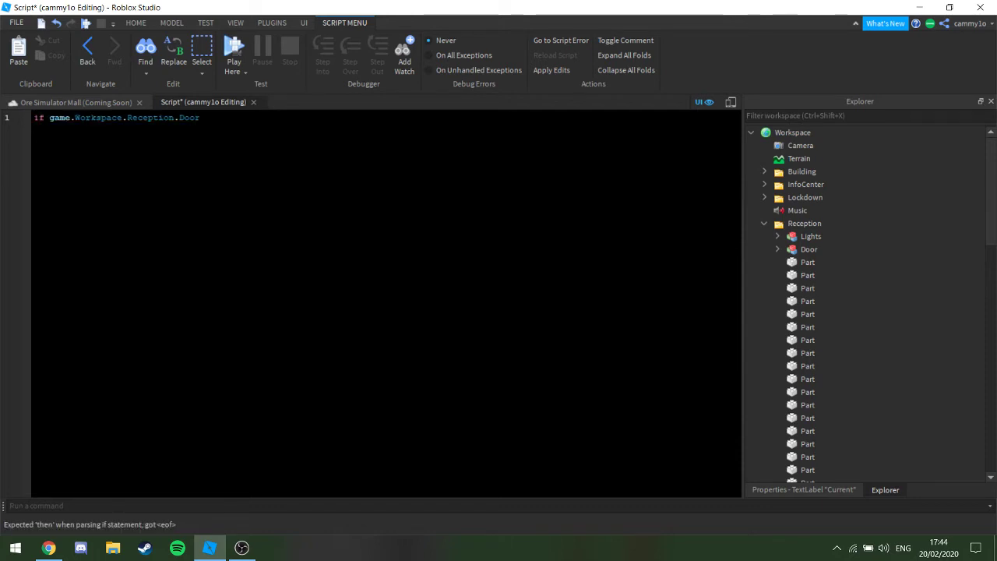
click(205, 117)
key(BackSpace)
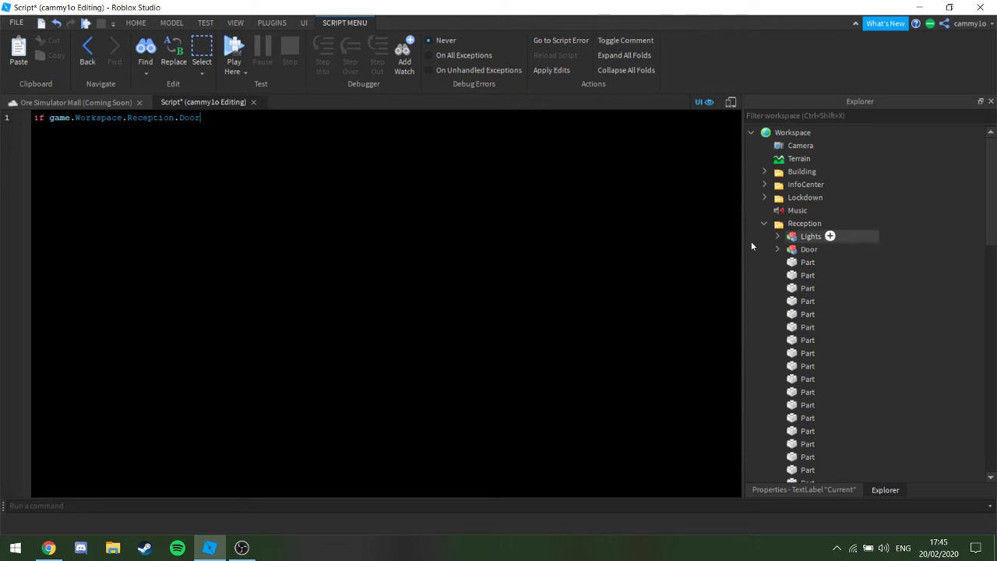
Expand the Door model in Reception and cut the whole code line out of the script
click(776, 248)
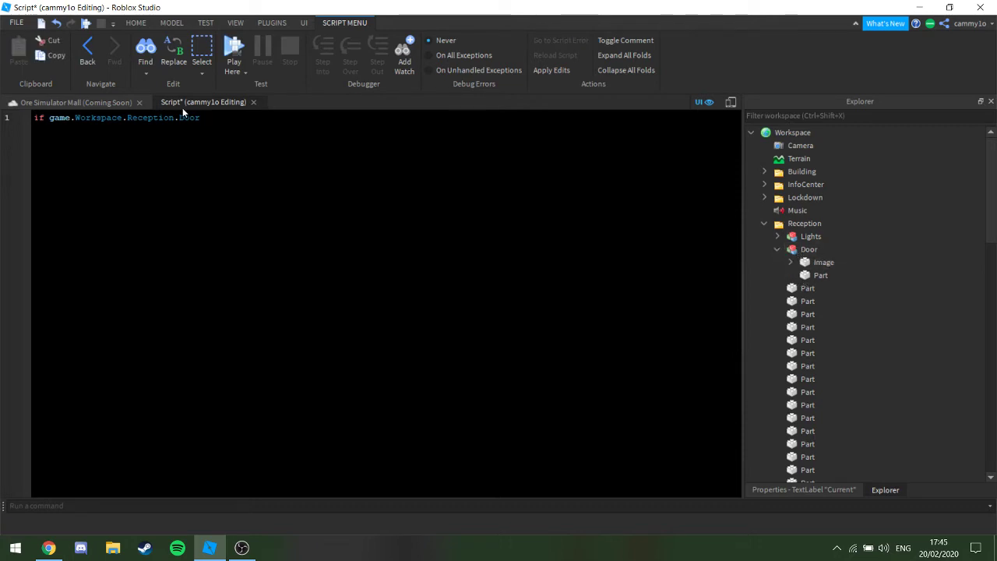
drag(204, 118, 4, 105)
key(BackSpace)
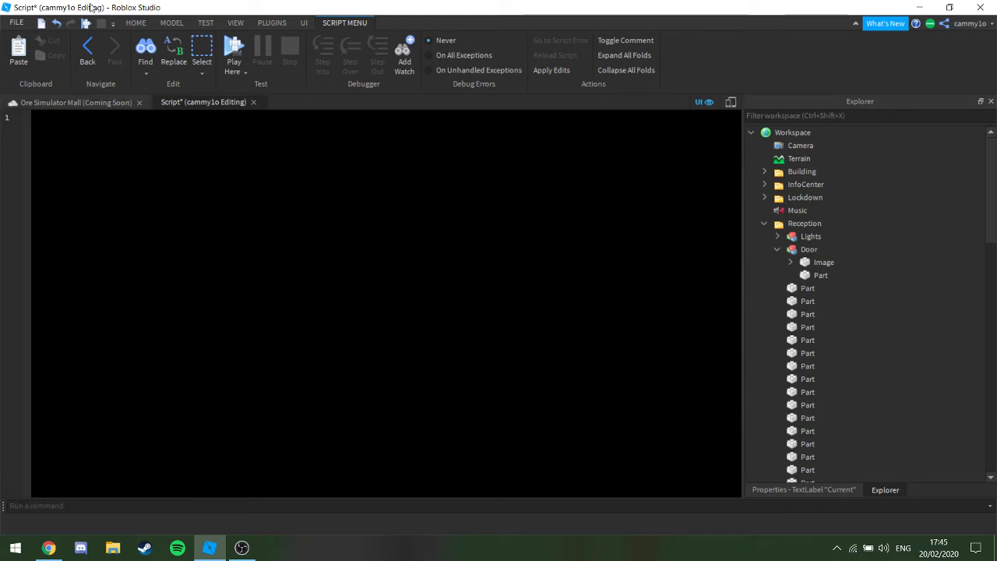
Declare a local variable Door set to game.Workspace.Reception.Door, reusing the cut reference without its if
scroll(876, 247, down, 10)
scroll(875, 248, up, 10)
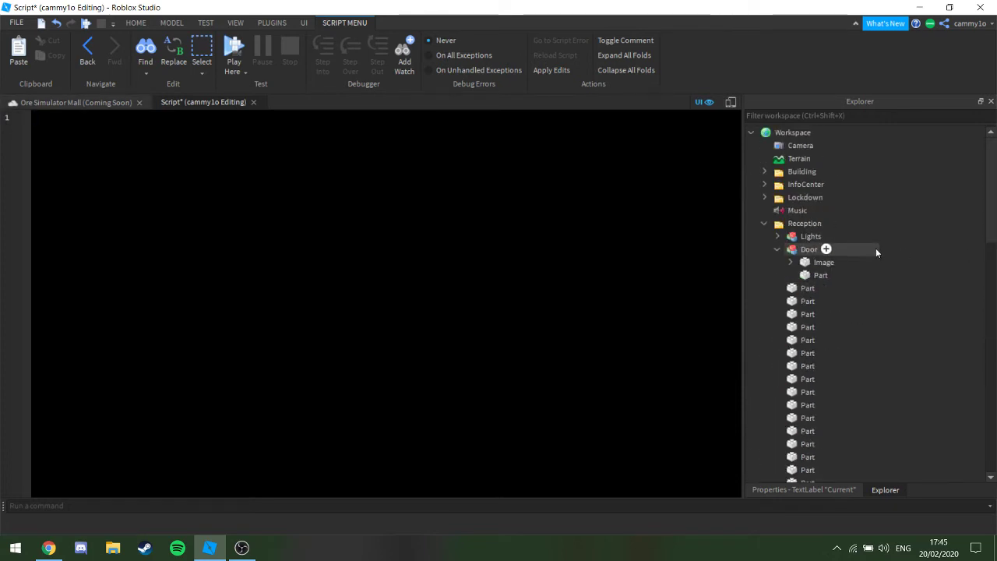
text(local )
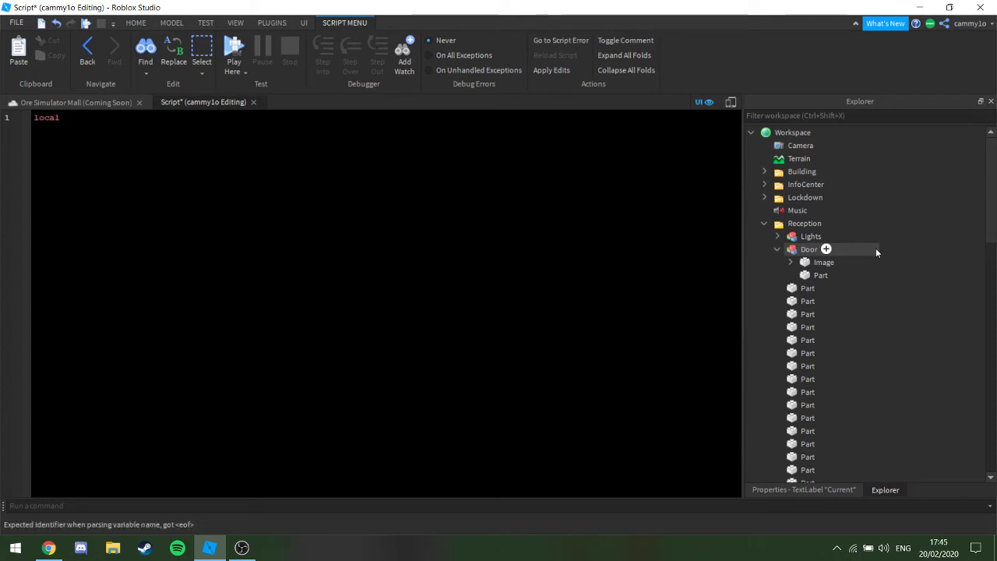
text(Door = )
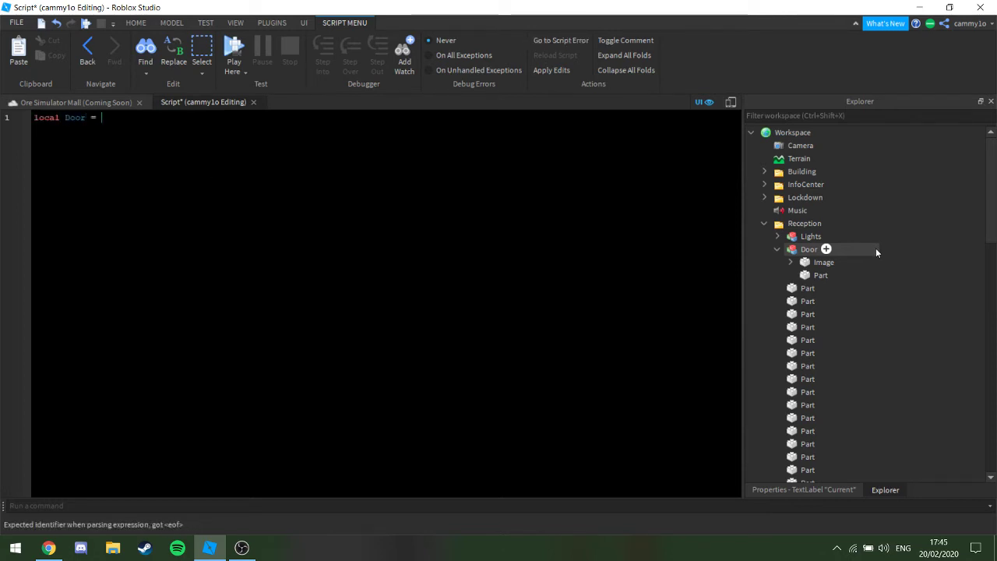
text(if game.Workspace.Reception.Door)
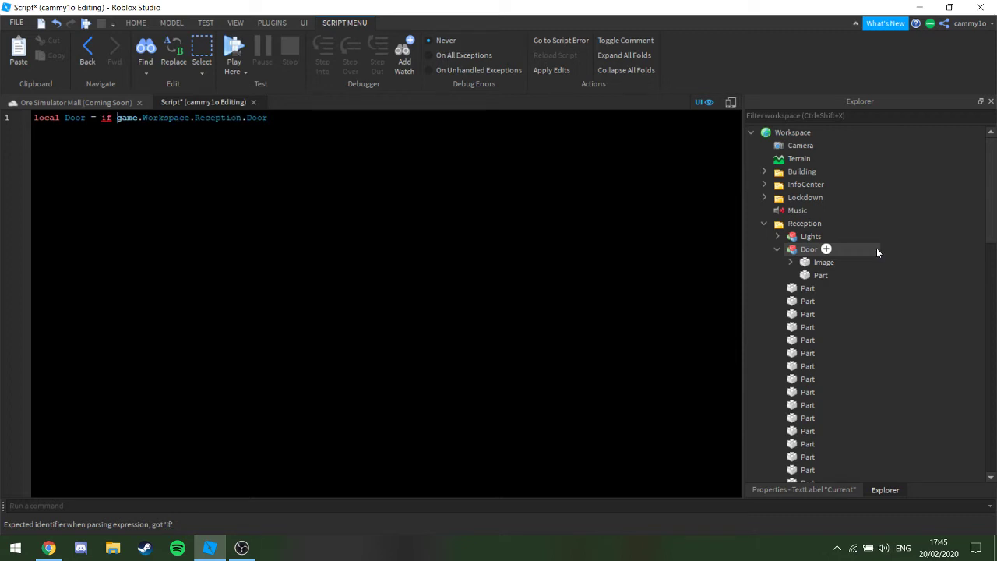
key(BackSpace)
key(BackSpace)
key(BackSpace)
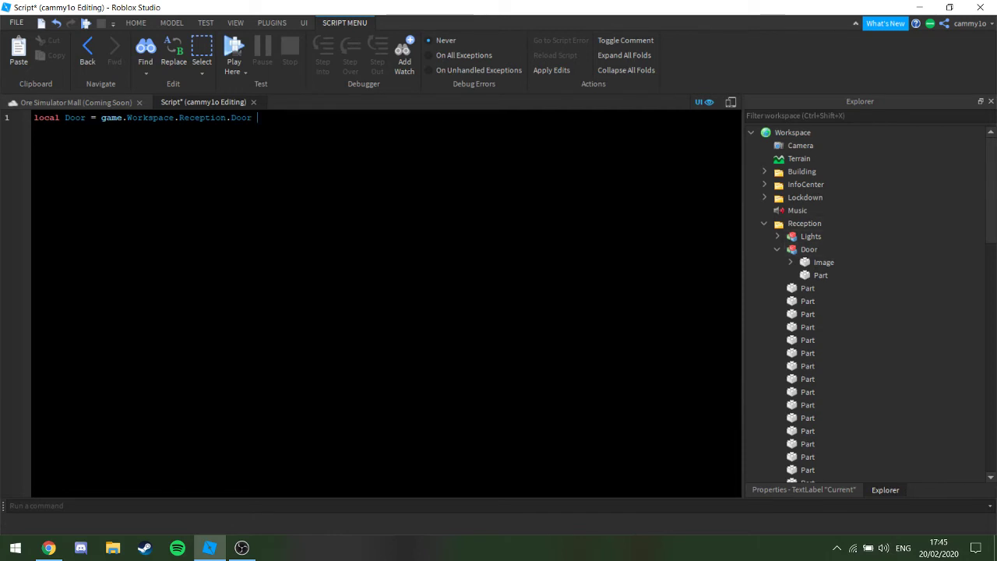
Check the children of Reception's Door model and extend the Door variable's reference to game.Workspace.Reception.Door.Part
click(790, 263)
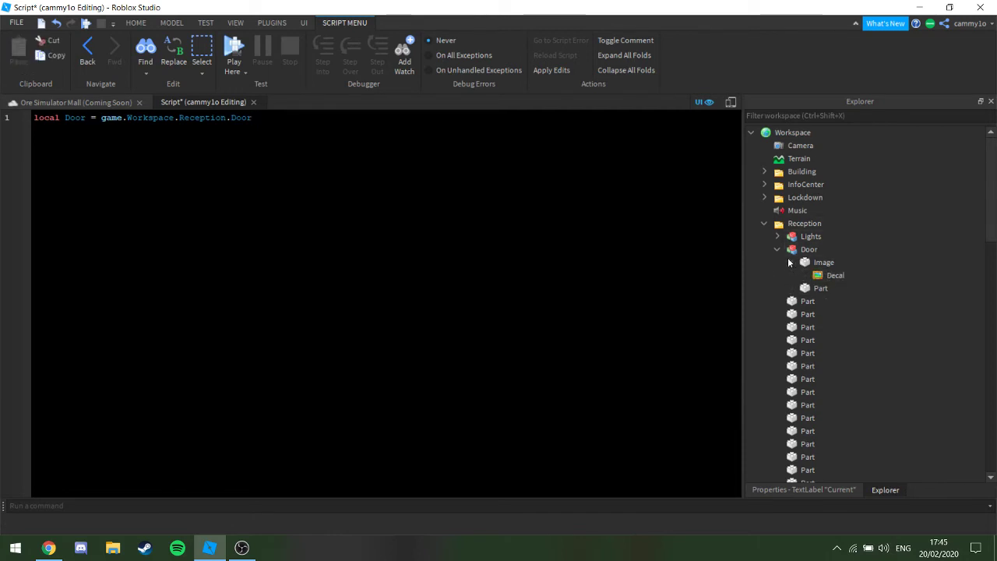
click(789, 262)
drag(803, 262, 825, 262)
click(253, 117)
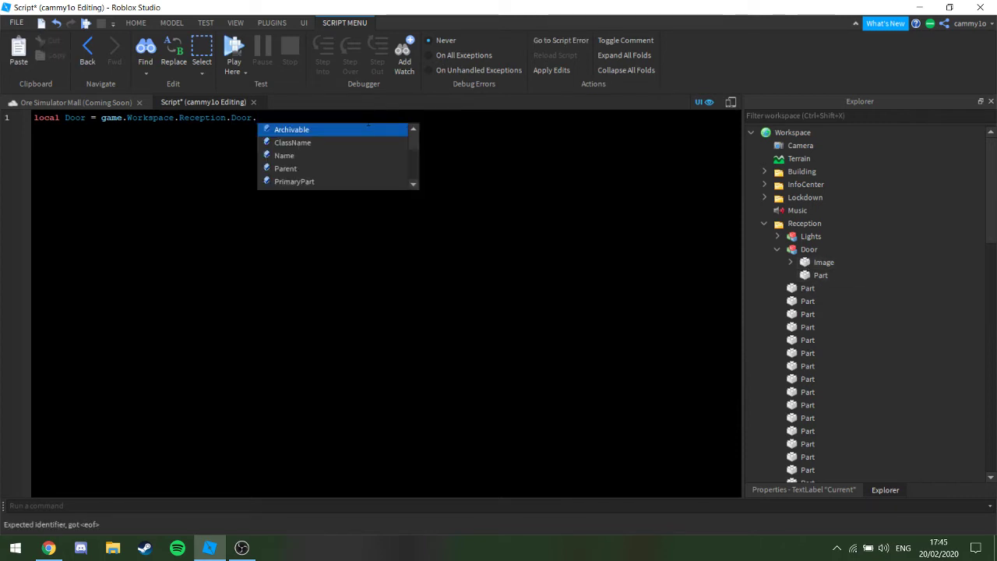
key(BackSpace)
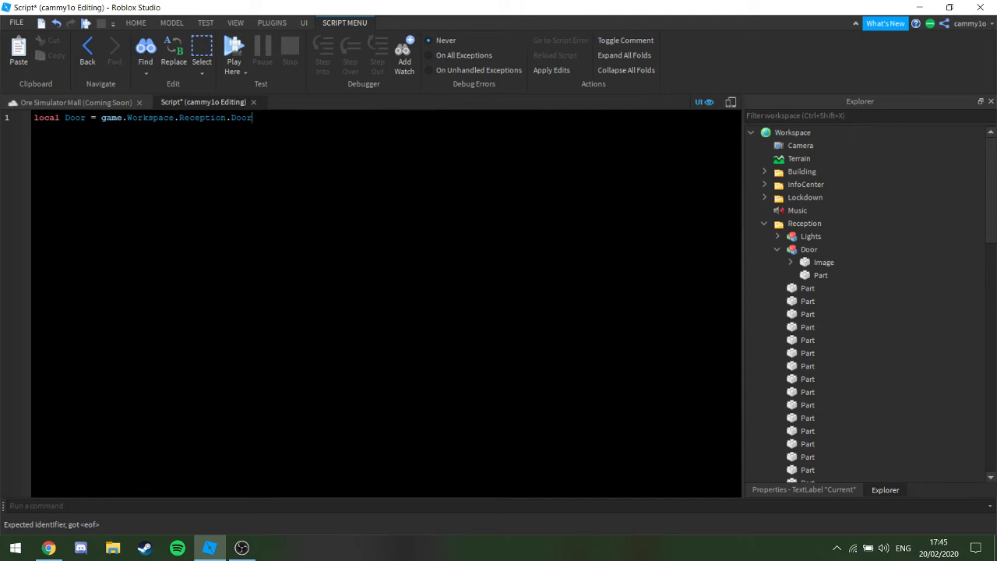
text(.)
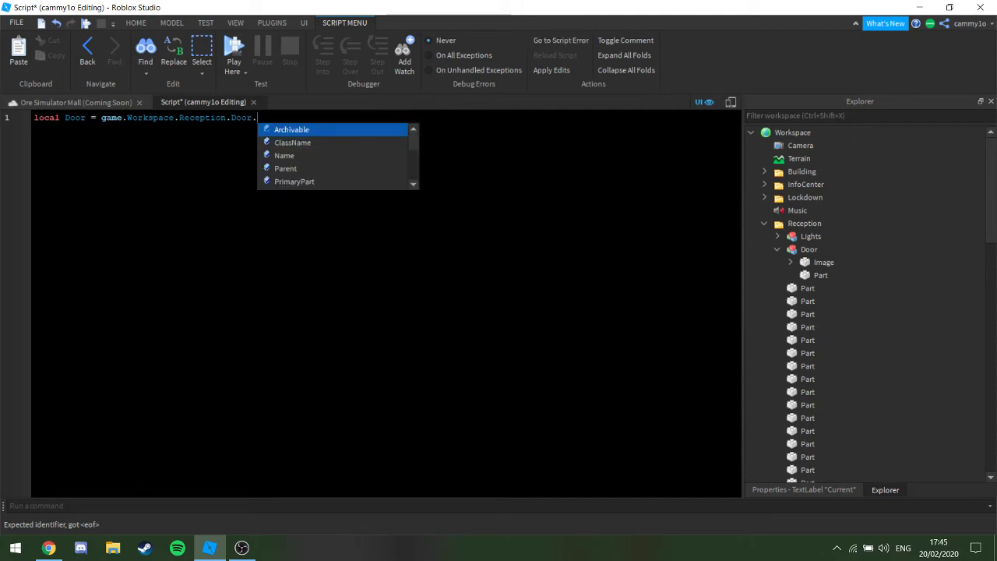
text(P)
key(Tab)
key(BackSpace)
key(BackSpace)
key(BackSpace)
key(BackSpace)
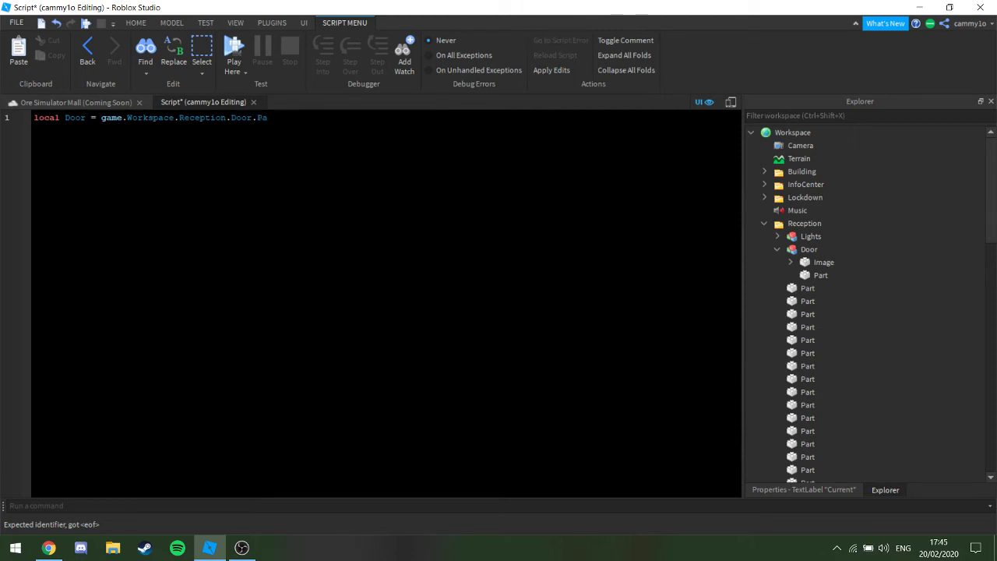
text(rt)
Declare a local variable Door2 set to game.Workspace.Reception.Door.Image and leave a blank line below it
text(local Door2)
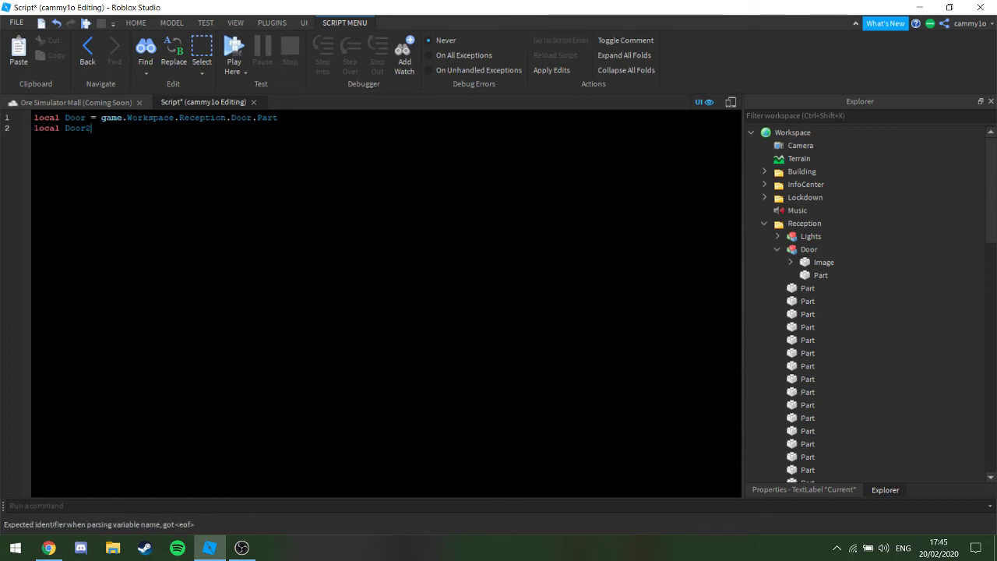
text( = game.)
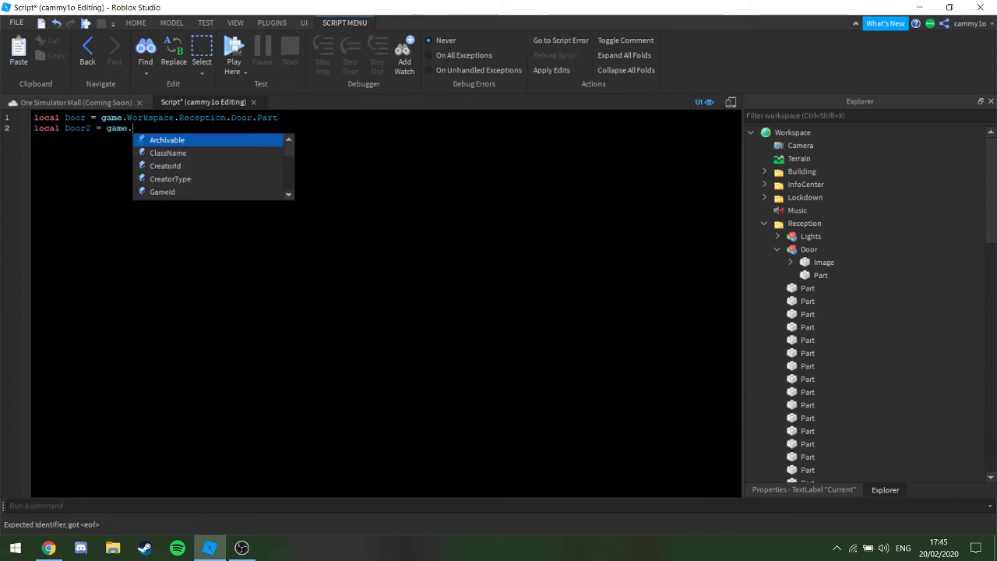
text(Workspace.Reception.doo)
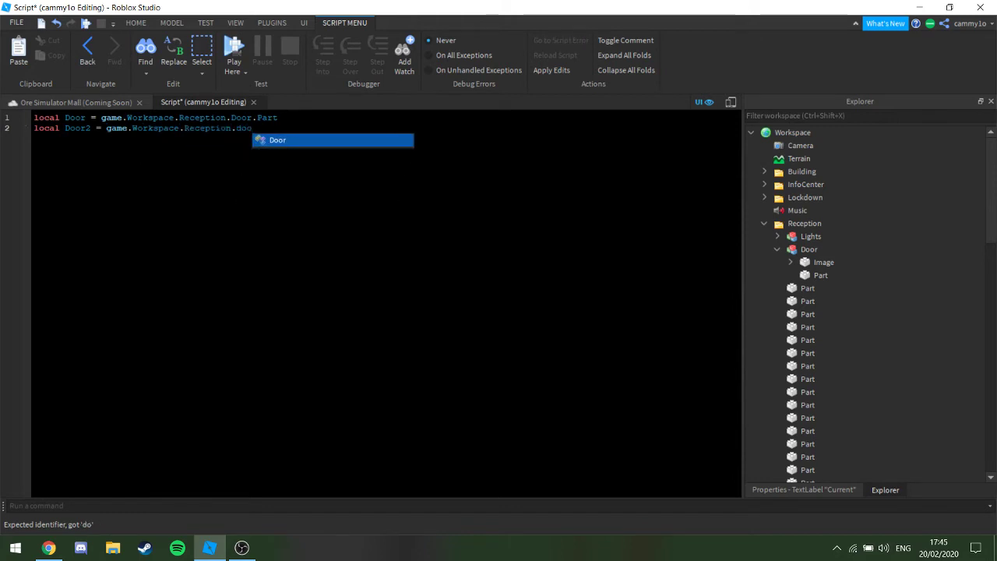
key(Tab)
text(.)
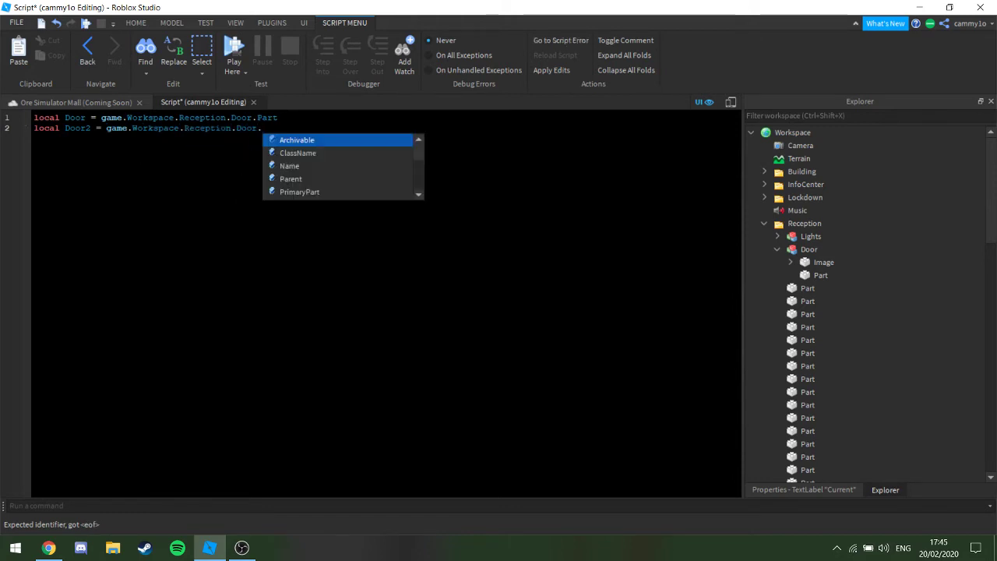
text(Ima)
key(Tab)
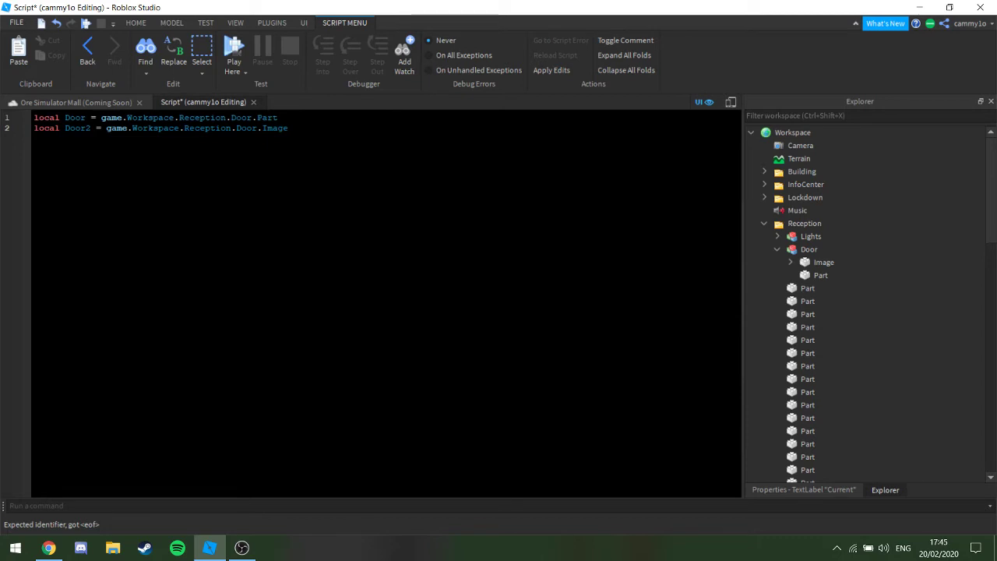
key(Return)
key(Return)
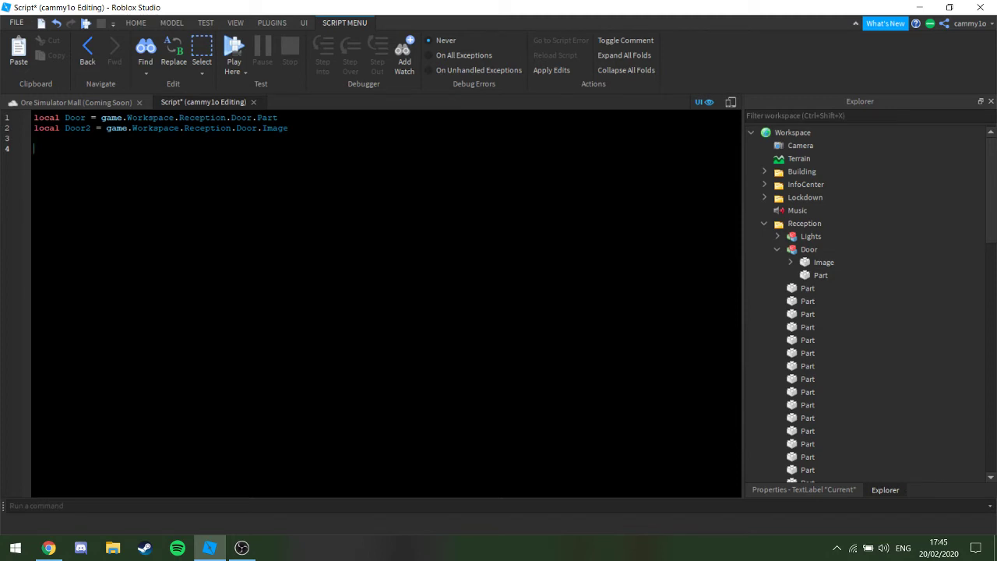
text(scripto)
key(BackSpace)
text(.p)
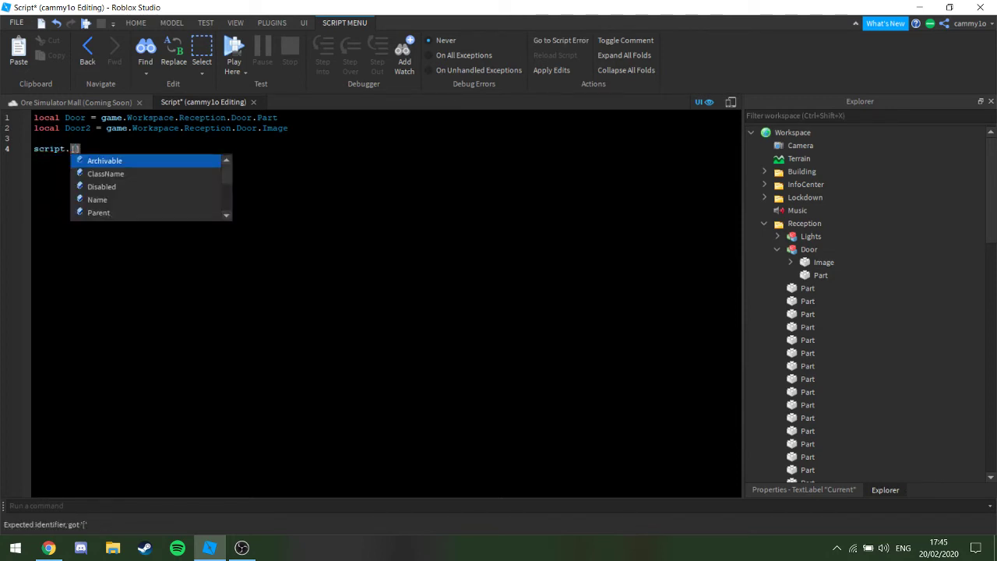
key(Tab)
text(.)
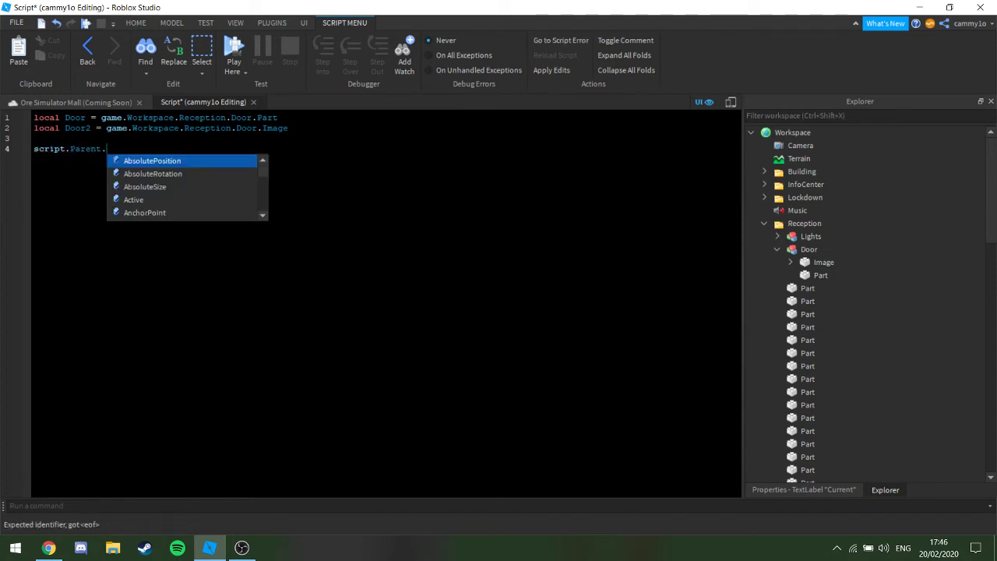
key(BackSpace)
key(BackSpace)
key(BackSpace)
key(BackSpace)
key(BackSpace)
key(BackSpace)
key(BackSpace)
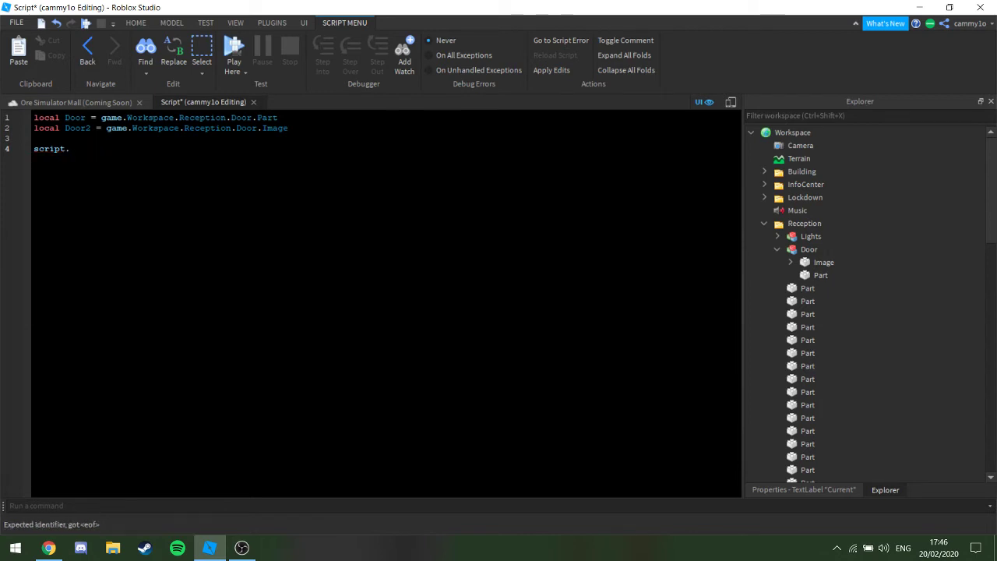
key(BackSpace)
key(BackSpace)
key(BackSpace)
key(BackSpace)
key(BackSpace)
key(BackSpace)
key(BackSpace)
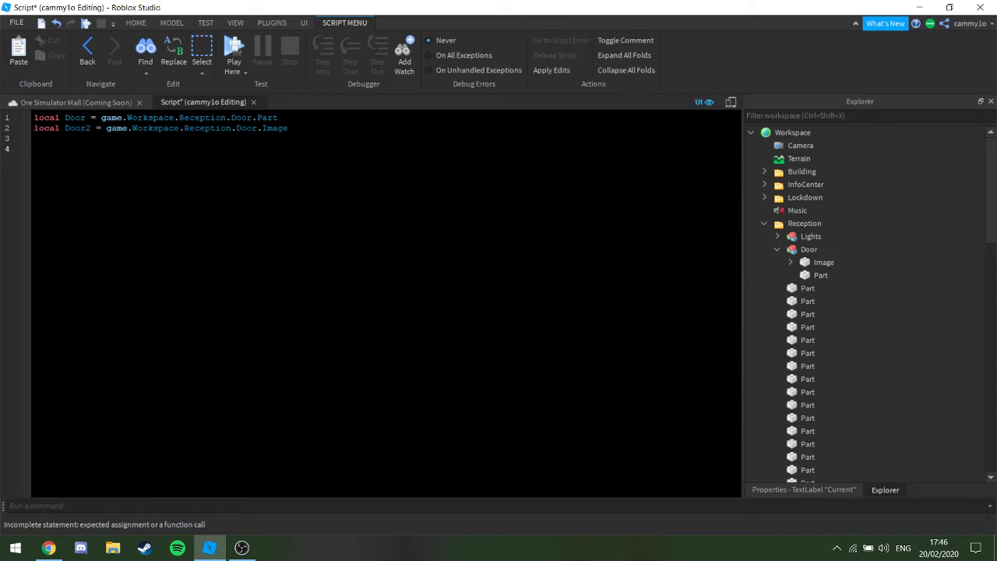
Begin an if statement on Door.Transparency, consulting the properties of the Door model's Part
text(if )
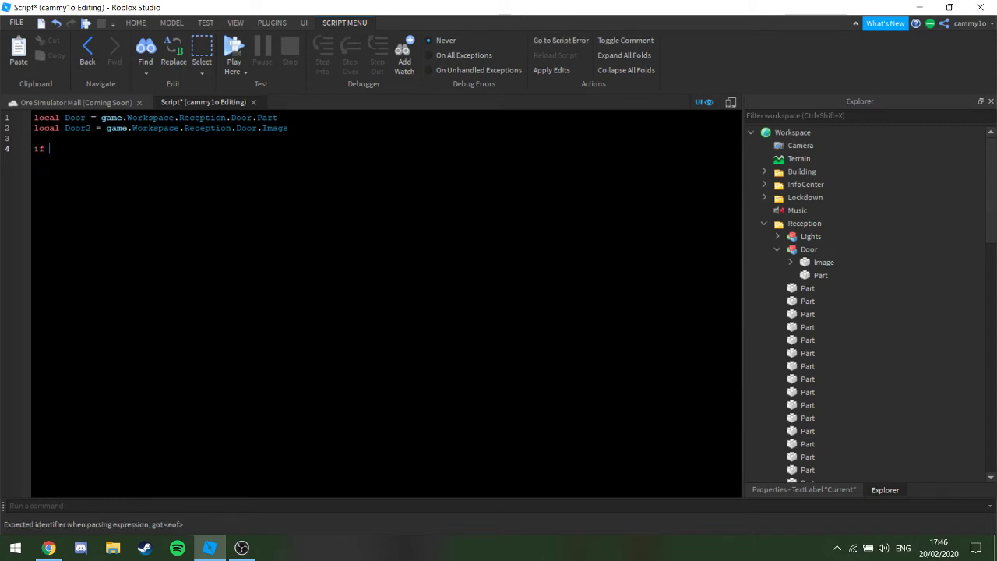
text(Door.)
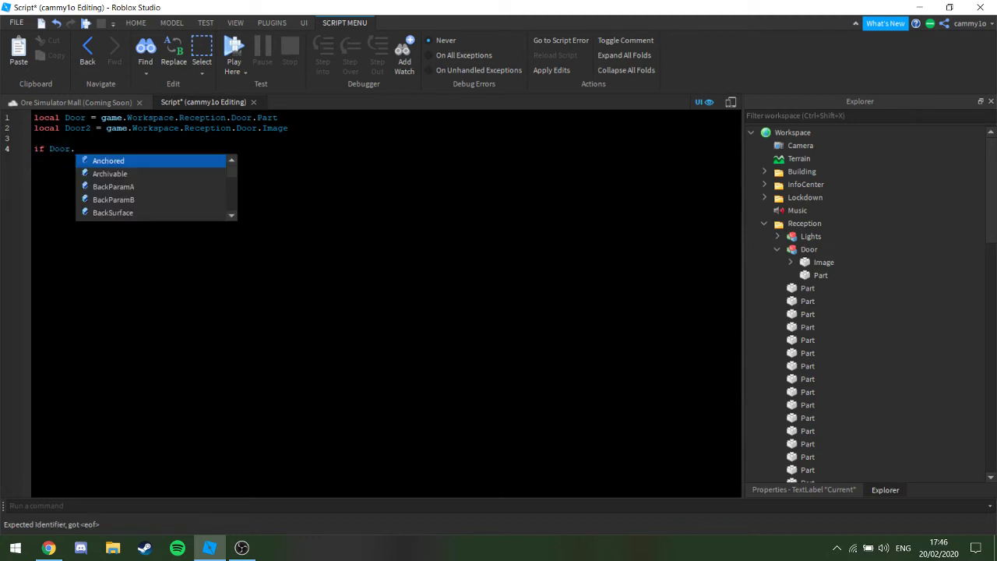
click(819, 276)
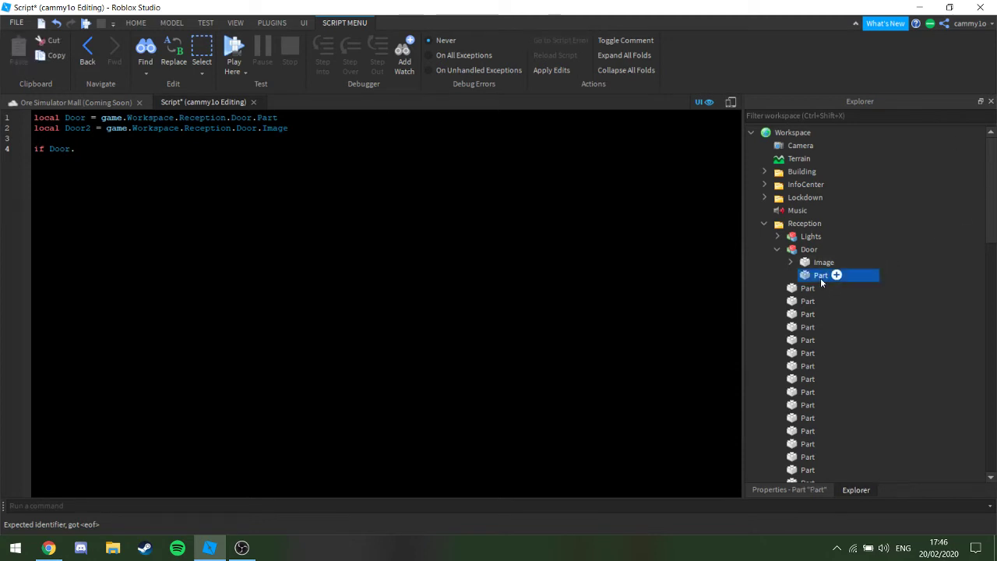
click(811, 490)
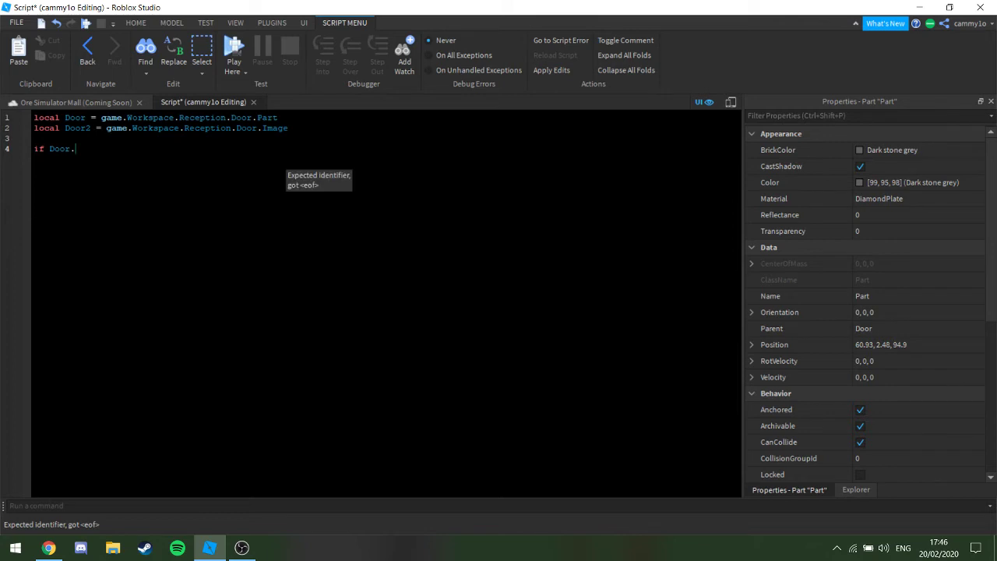
text(tr)
key(Tab)
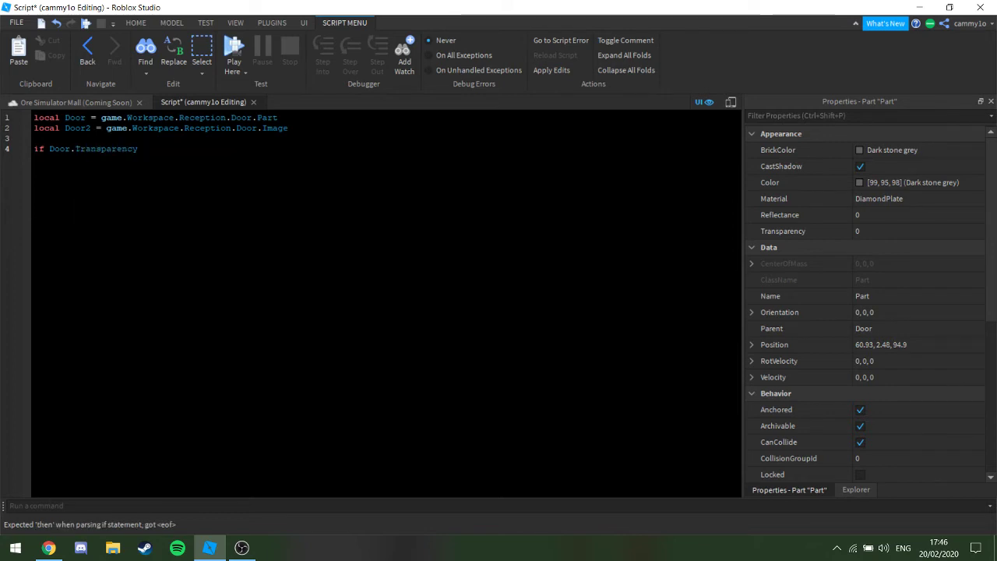
Complete the if condition with == 0 then and open the body of its block
text(.)
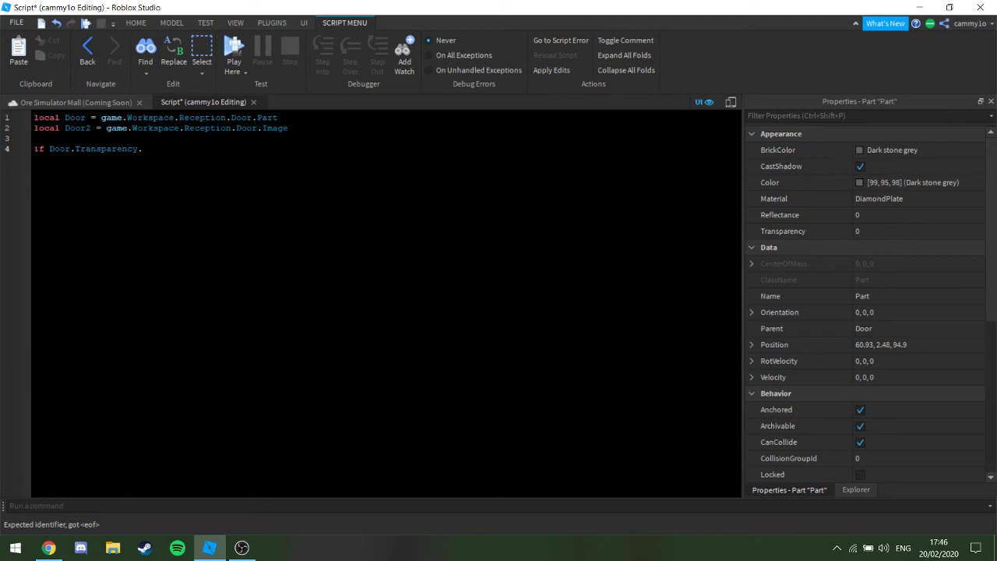
key(BackSpace)
text(=)
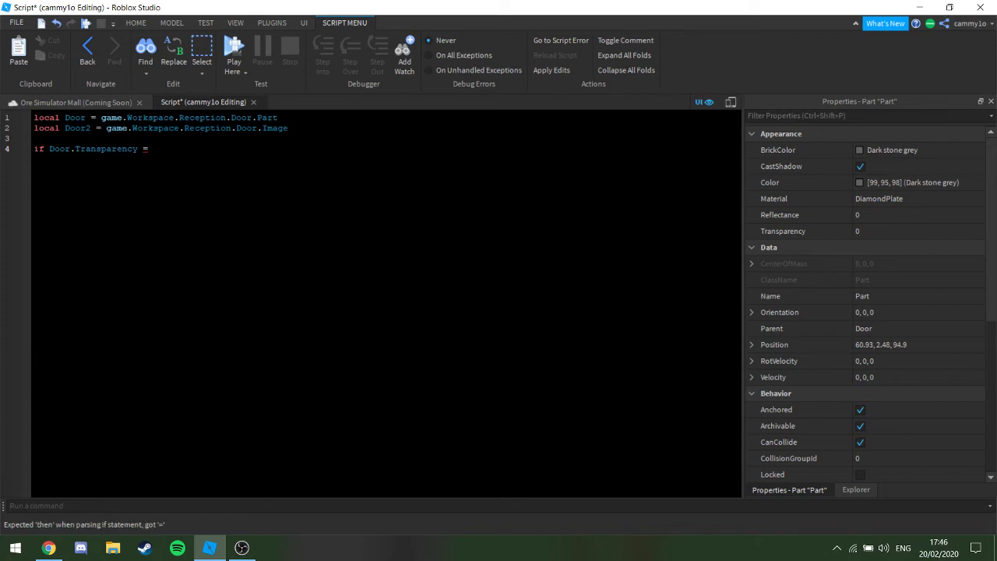
key(BackSpace)
text(= )
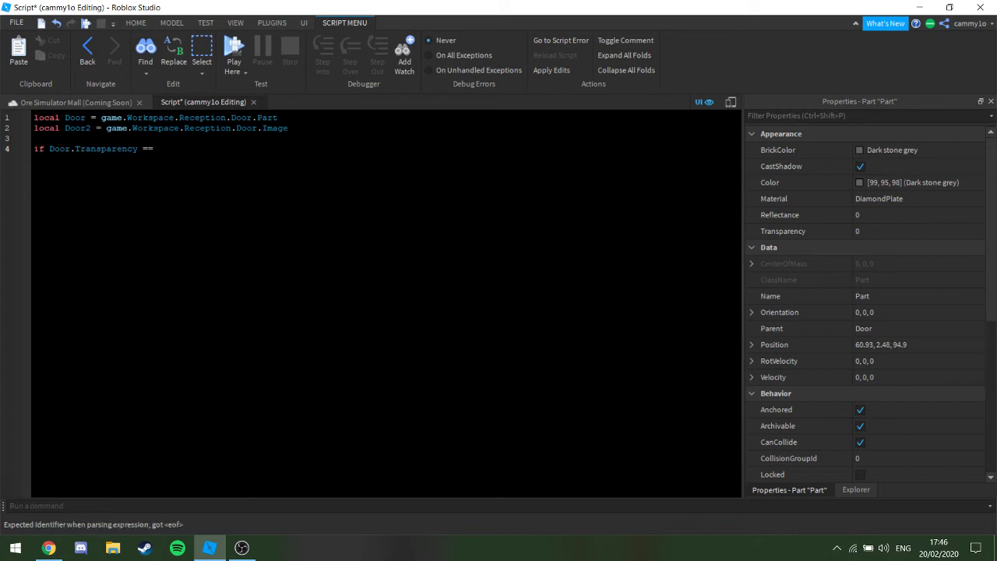
text(0)
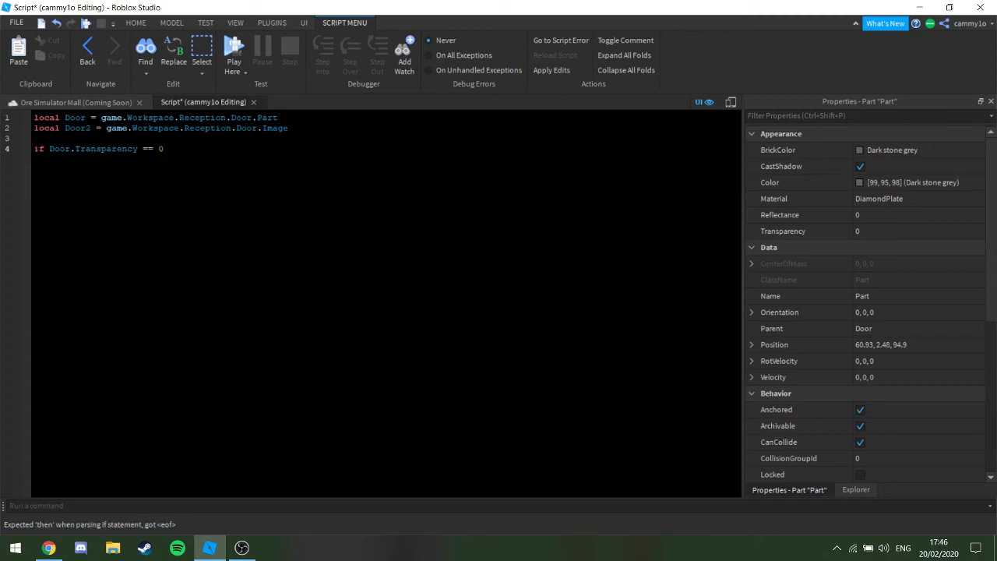
text( then)
key(Return)
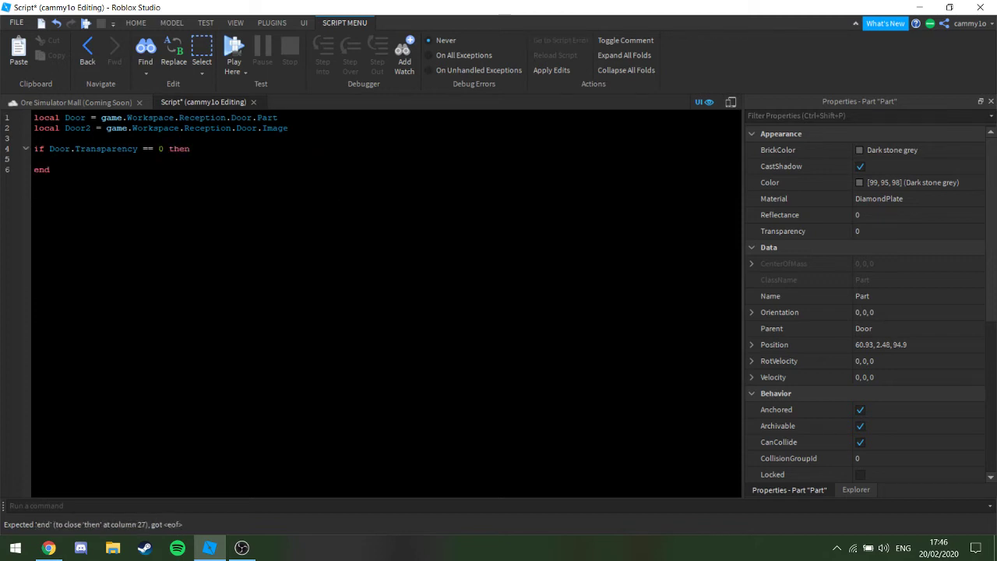
text(D)
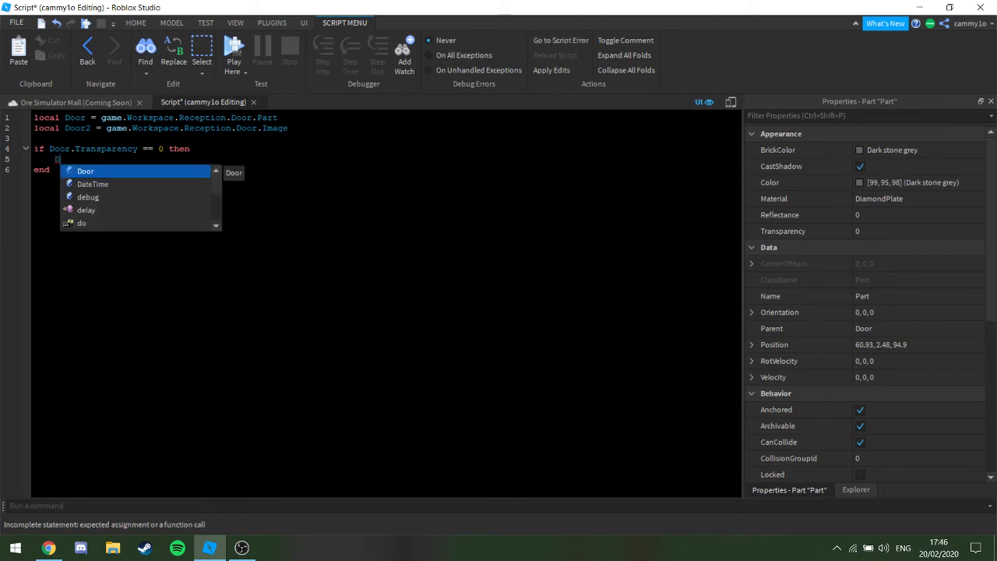
text(oor.)
key(BackSpace)
key(BackSpace)
key(BackSpace)
key(BackSpace)
key(BackSpace)
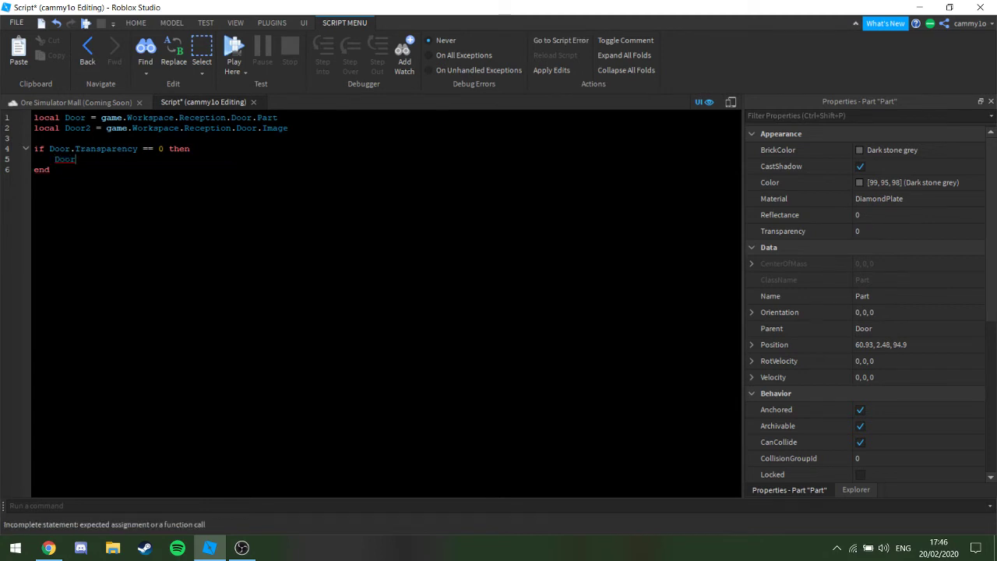
Inside the if block, set script.Parent.Text to "The door is Currently Shut.", checking the Door Panel label's wording in the viewport
text(s)
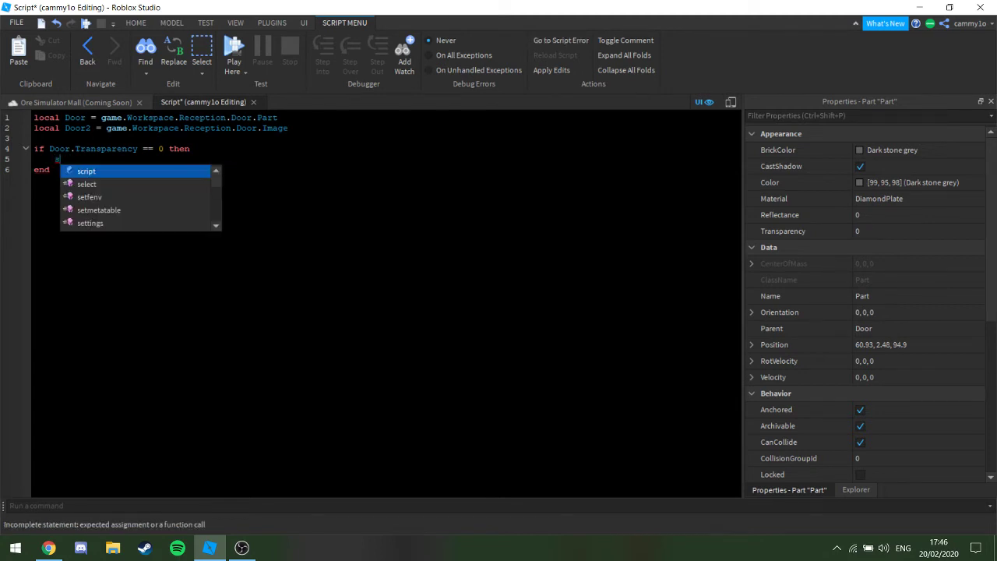
text(cript.Parent.)
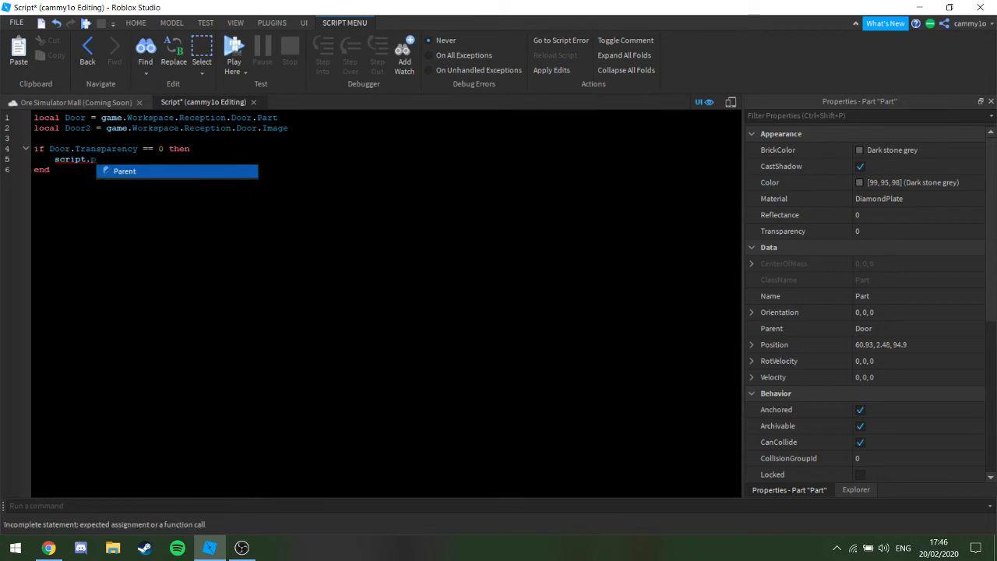
text(Text)
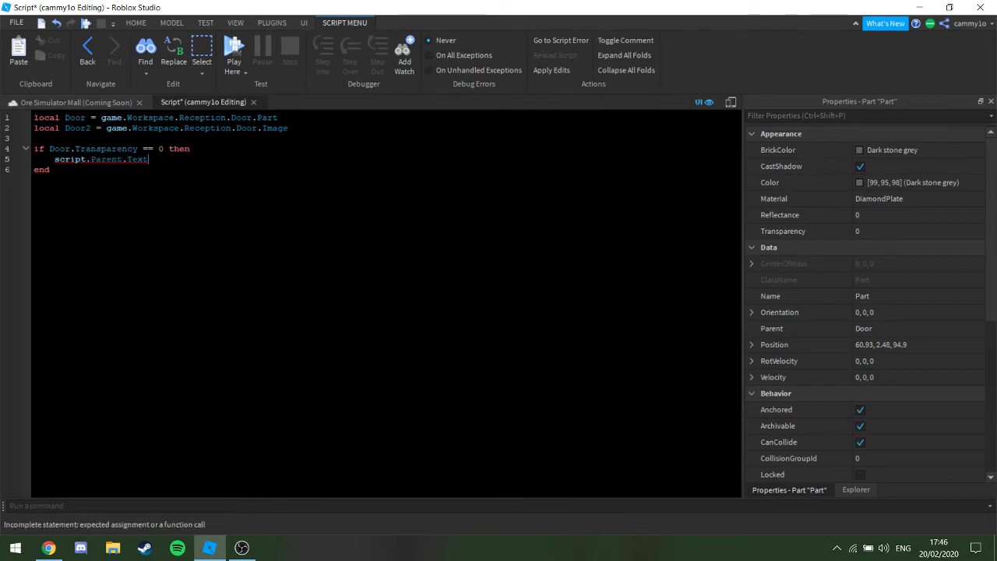
text( = "")
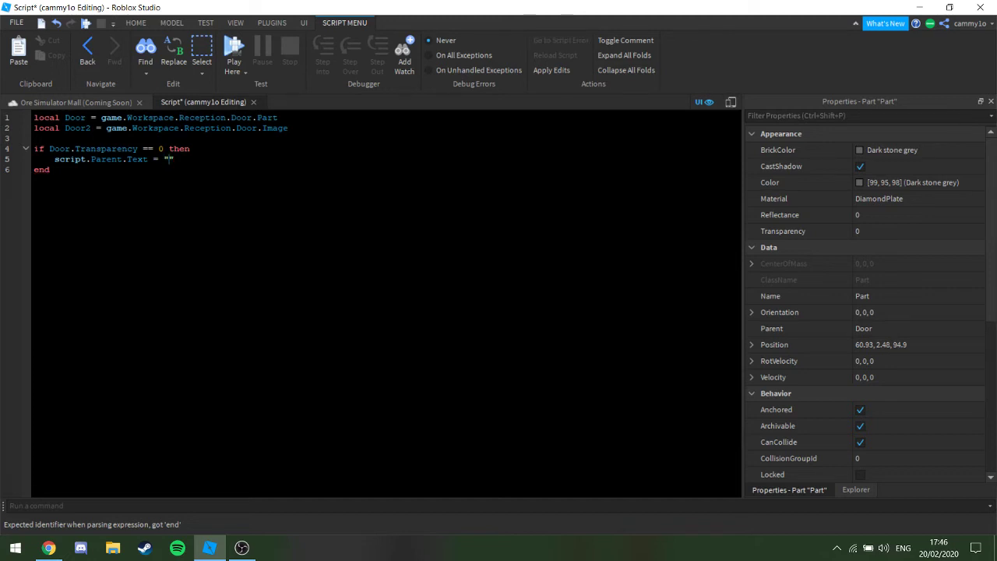
click(47, 102)
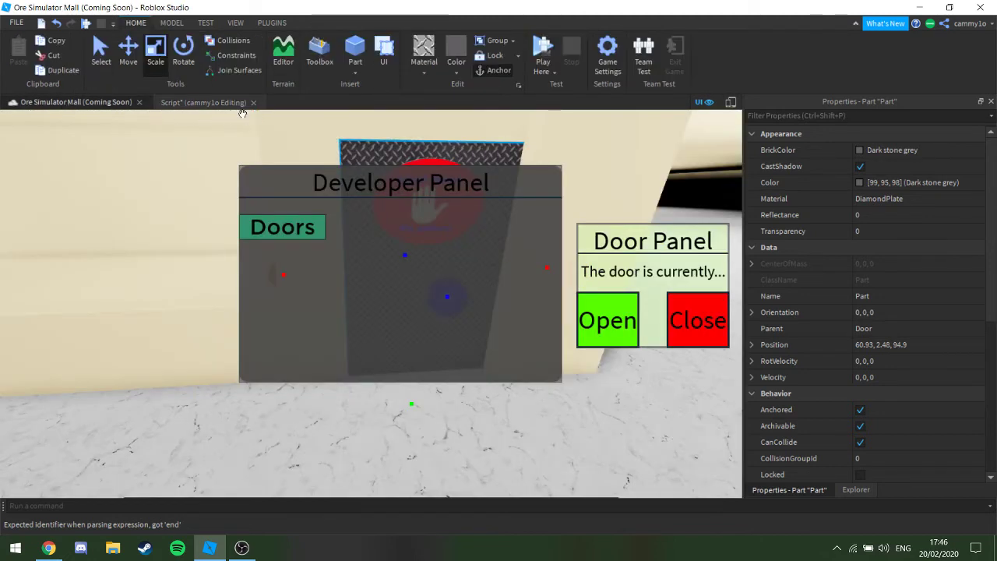
click(187, 102)
text(The do)
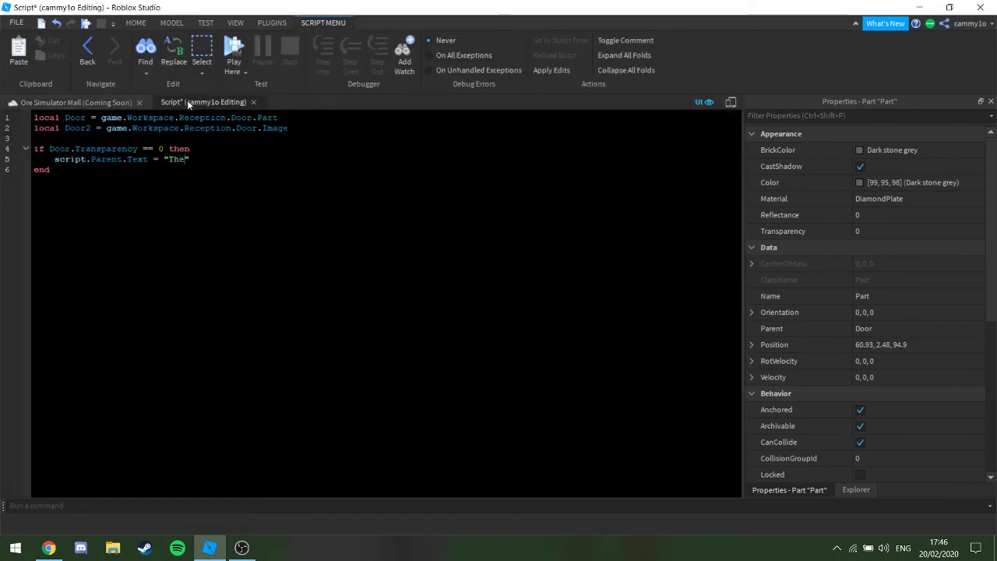
text(or is Currently Shut.)
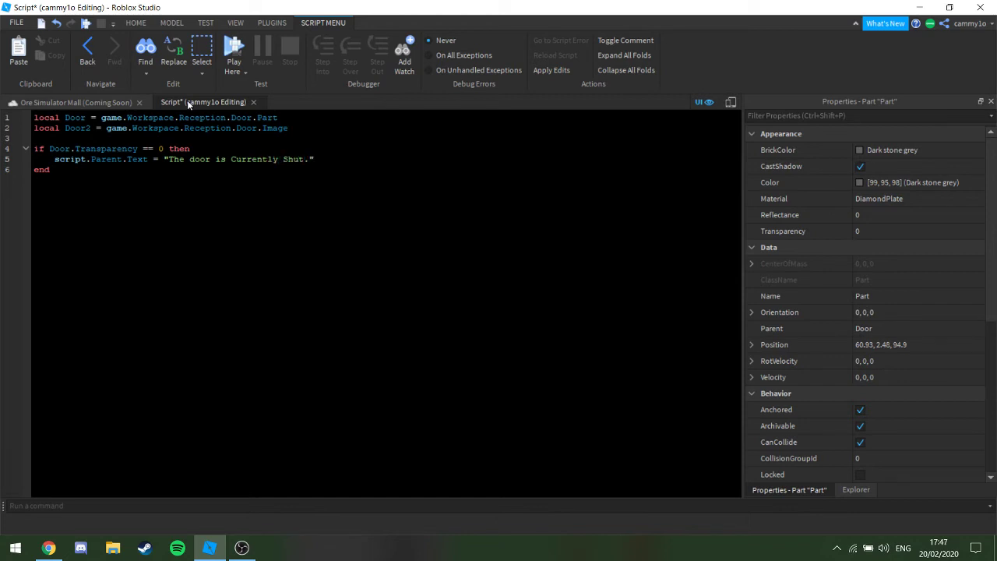
Replace Shut in the message so the string reads "The door is Currently Closed.."
text(")
key(Left)
key(BackSpace)
key(BackSpace)
key(BackSpace)
key(BackSpace)
text(Closed)
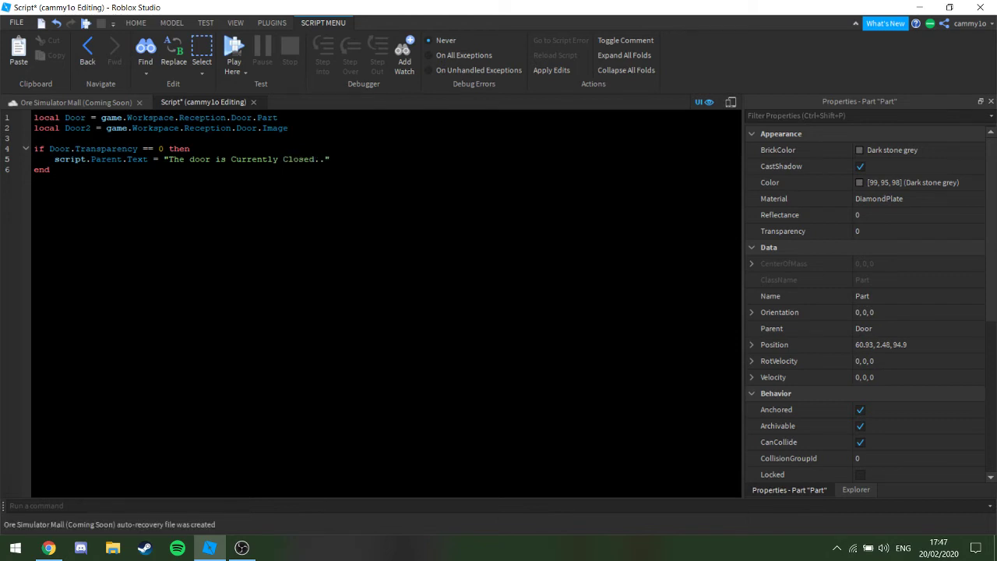
Remove the extra period so the message reads "The door is Currently Closed."
key(BackSpace)
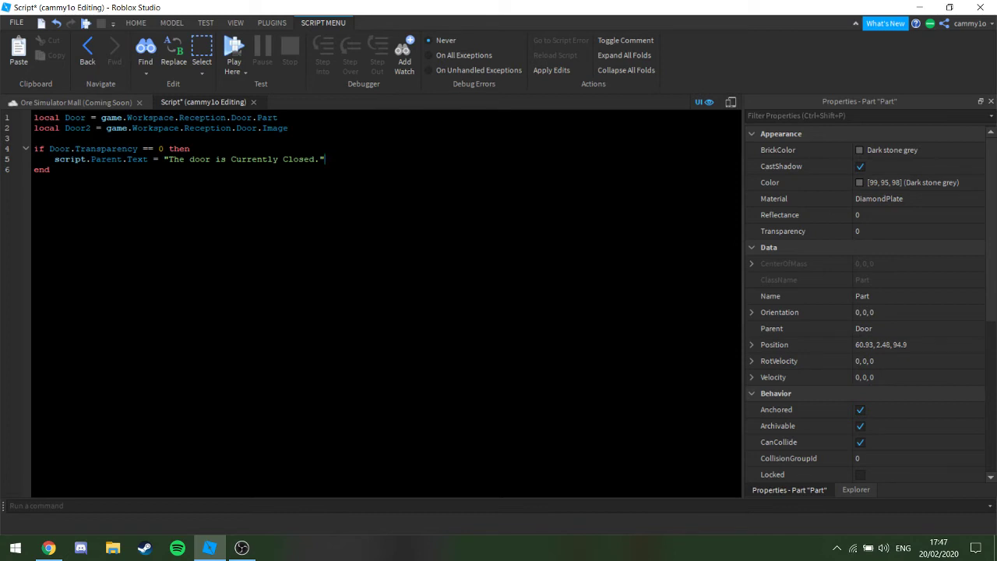
key(shift+Up)
key(shift+Up)
key(shift+Up)
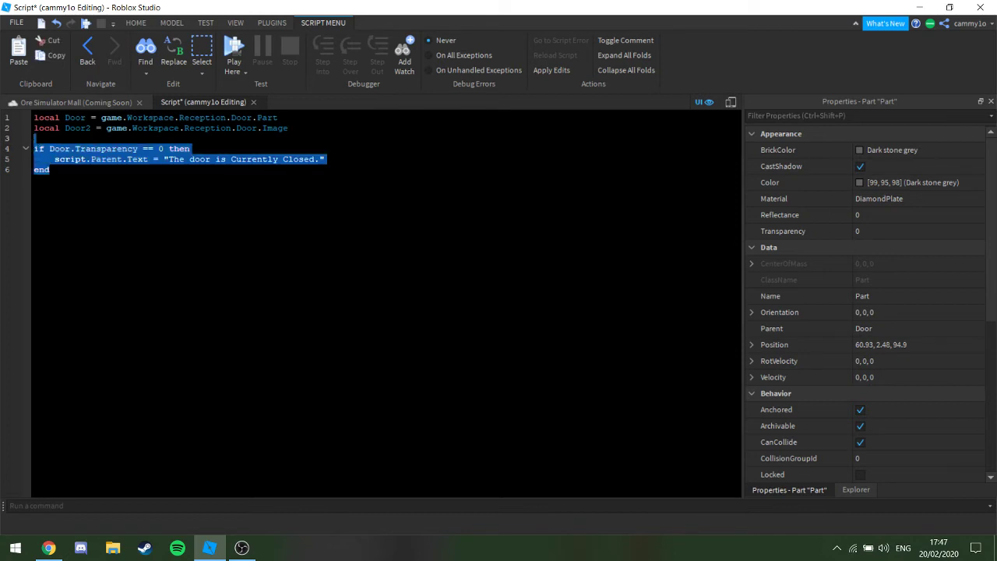
key(Down)
key(shift+Down)
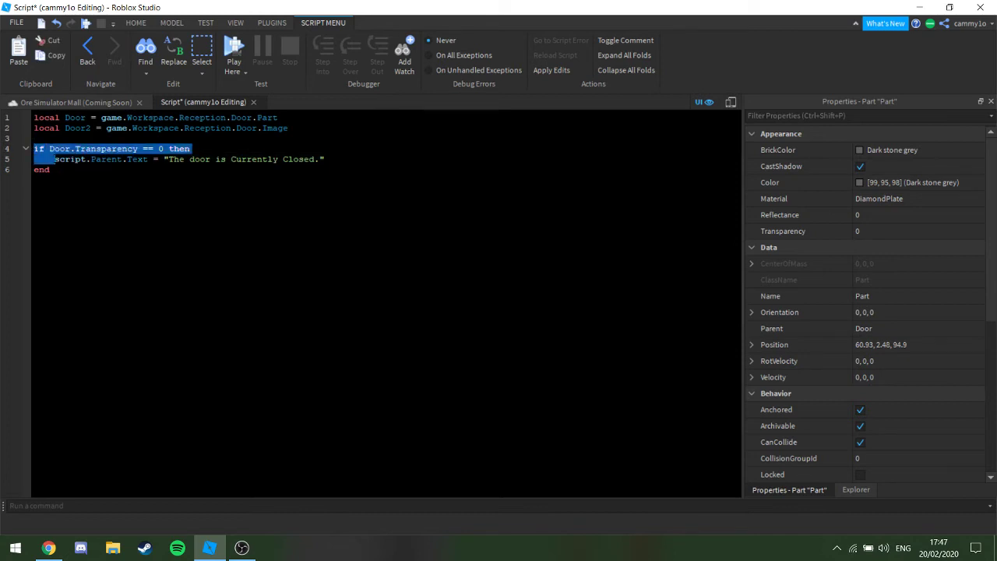
key(Left)
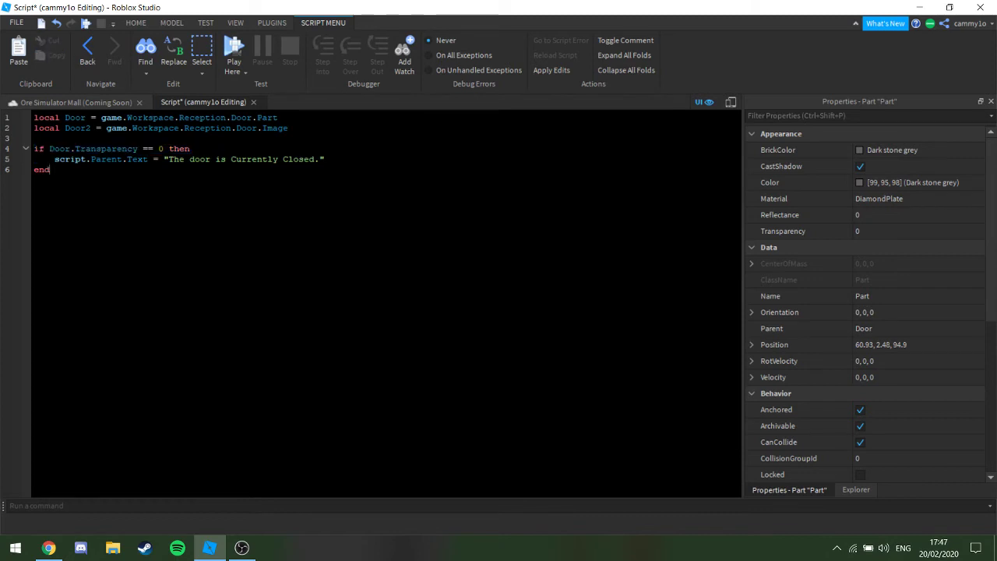
key(shift+Down)
key(shift+Down)
key(shift+End)
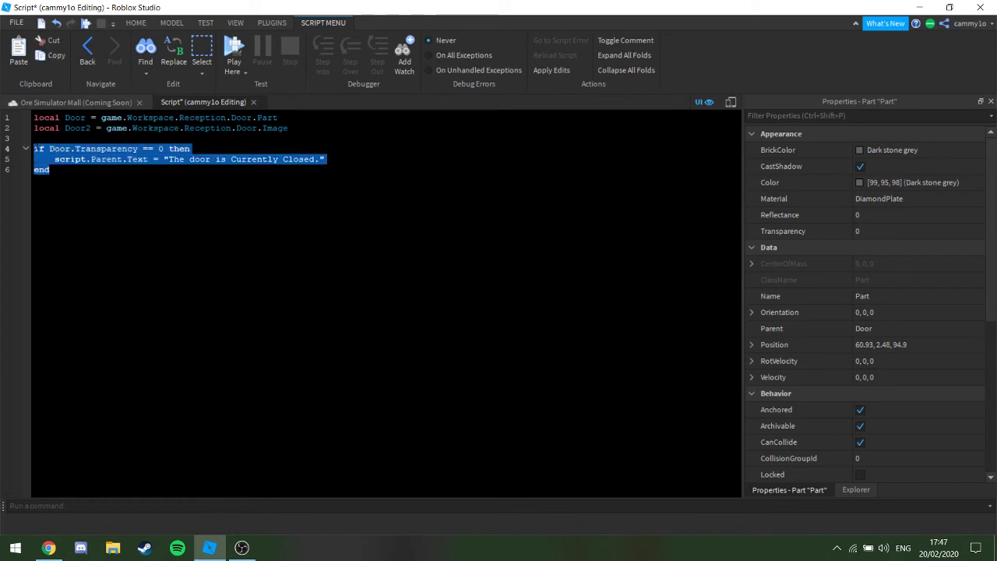
key(Left)
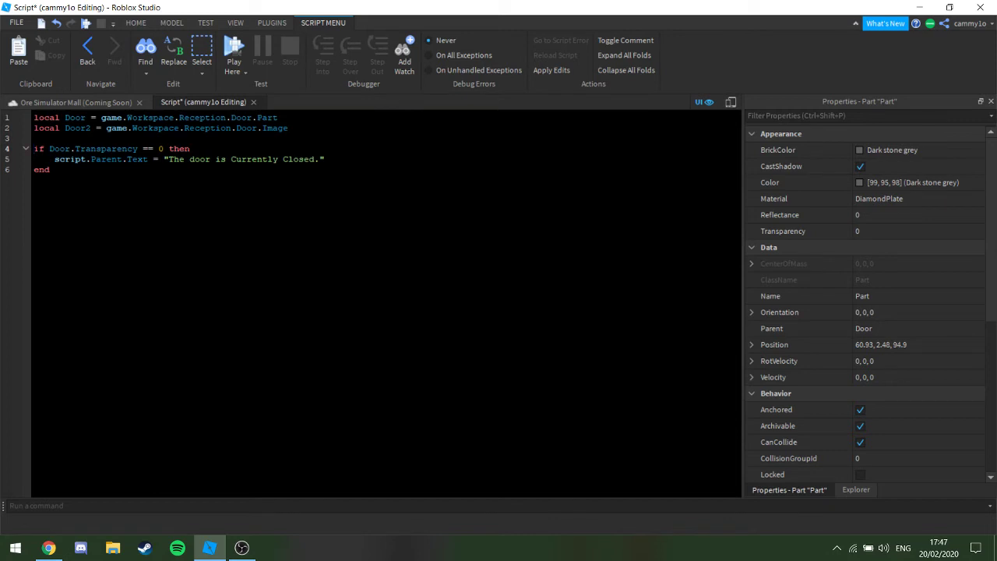
Delete the Door2 variable line above the if statement and close the Current label's script
key(Up)
key(Up)
key(End)
key(ctrl+shift+Left)
key(ctrl+shift+Left)
key(ctrl+shift+Left)
key(ctrl+shift+Left)
key(ctrl+shift+Left)
key(shift+Home)
key(BackSpace)
key(BackSpace)
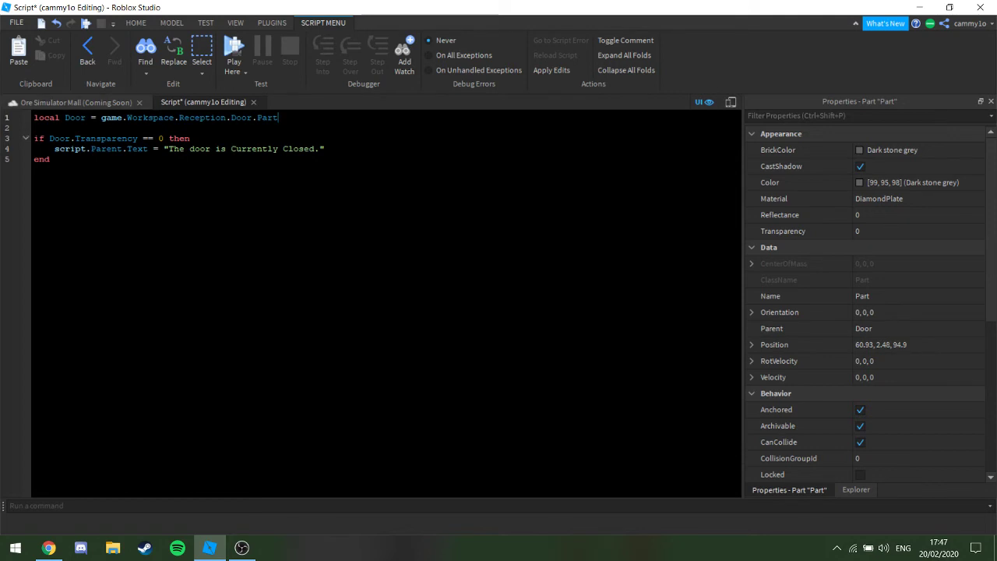
click(254, 102)
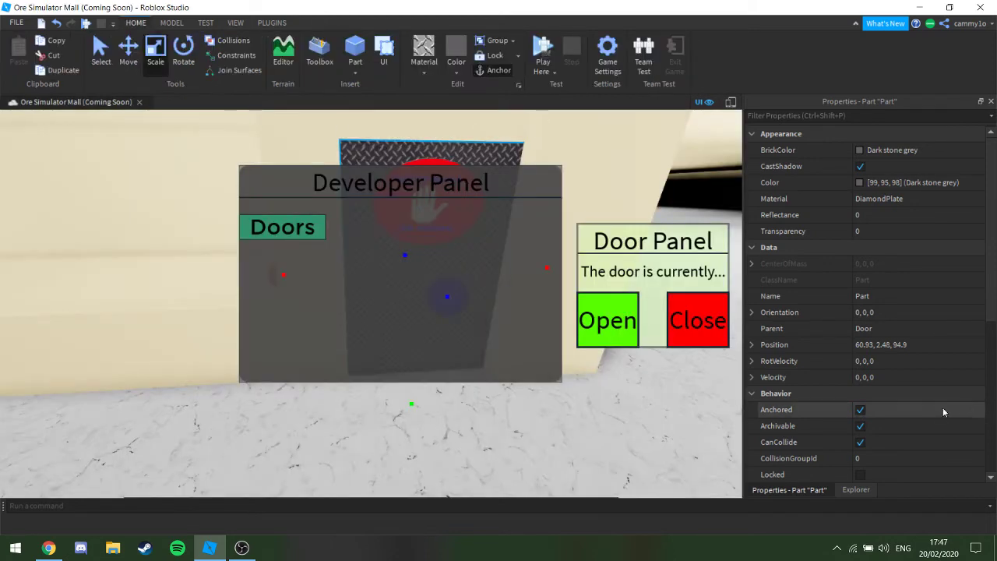
Insert a new Script into the Open button of the StaffOnly frame in the Staff Panel
click(854, 490)
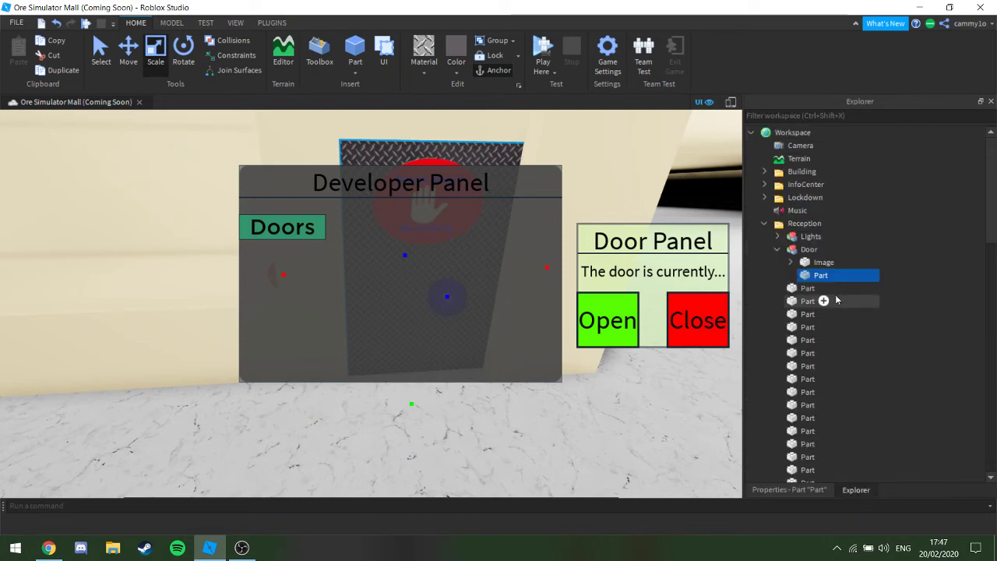
scroll(823, 287, down, 6)
scroll(824, 313, down, 6)
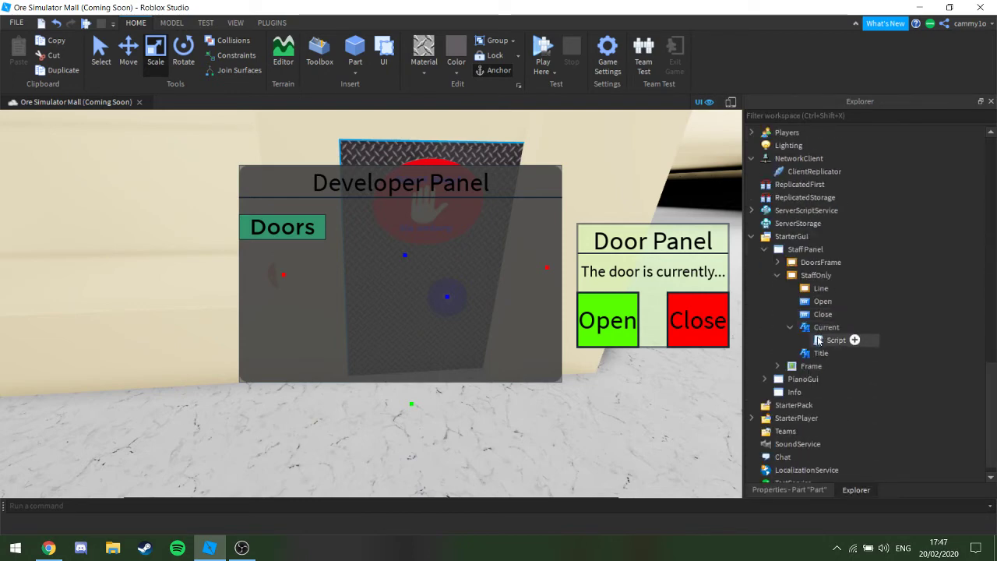
click(835, 339)
click(790, 327)
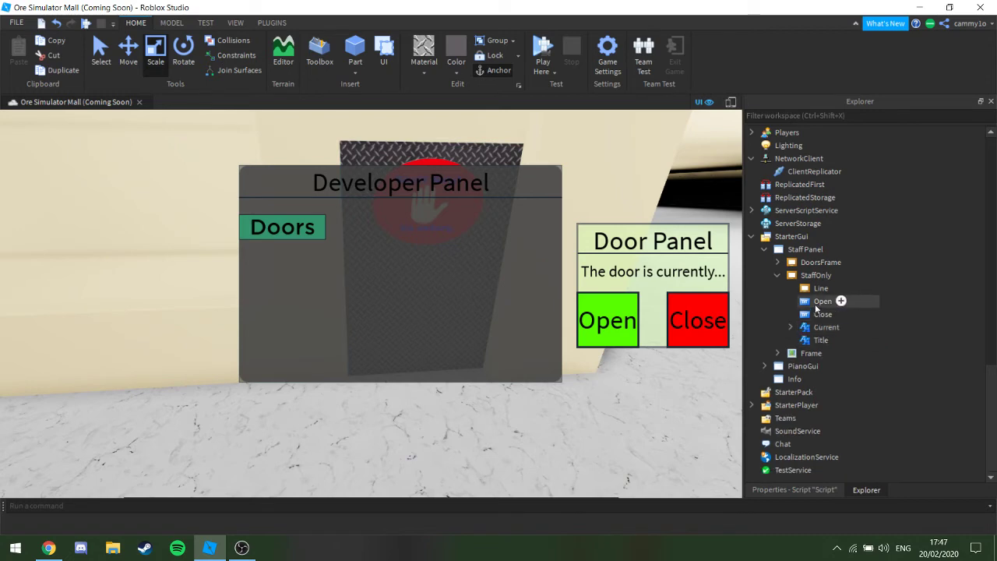
click(819, 302)
click(841, 301)
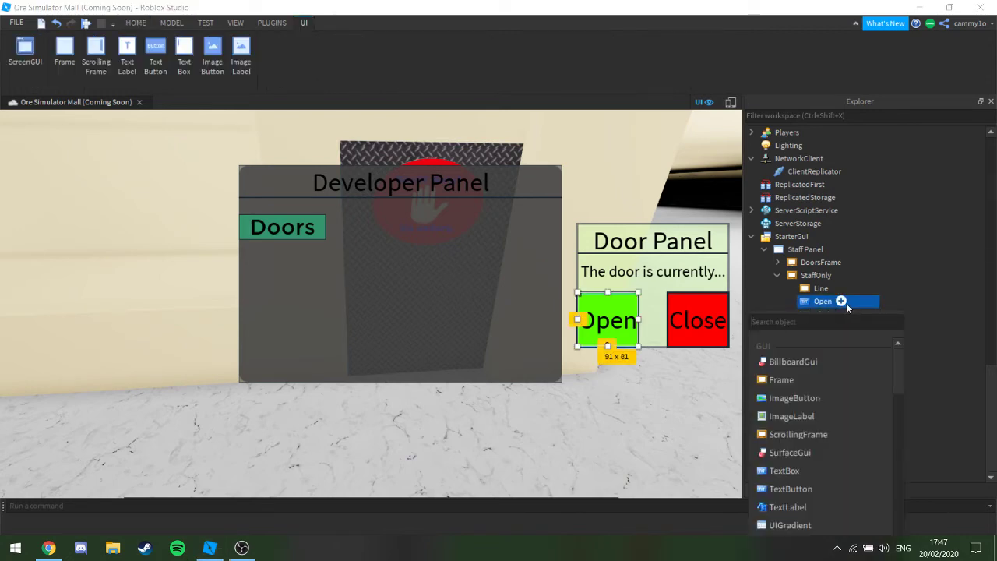
text(script)
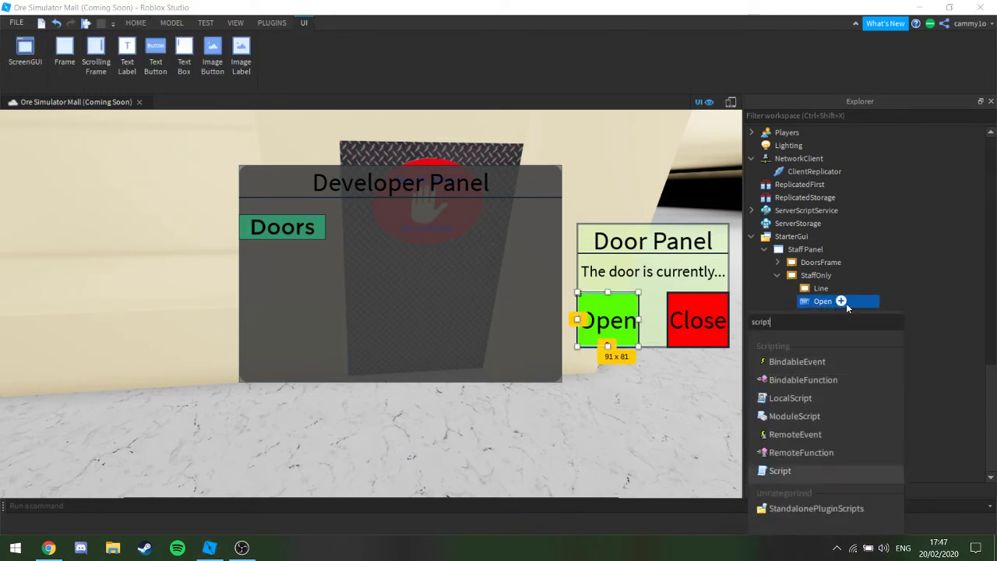
key(Return)
Replace the default code with local Door = game.Workspace.Reception.Door.Part
scroll(846, 303, up, 20)
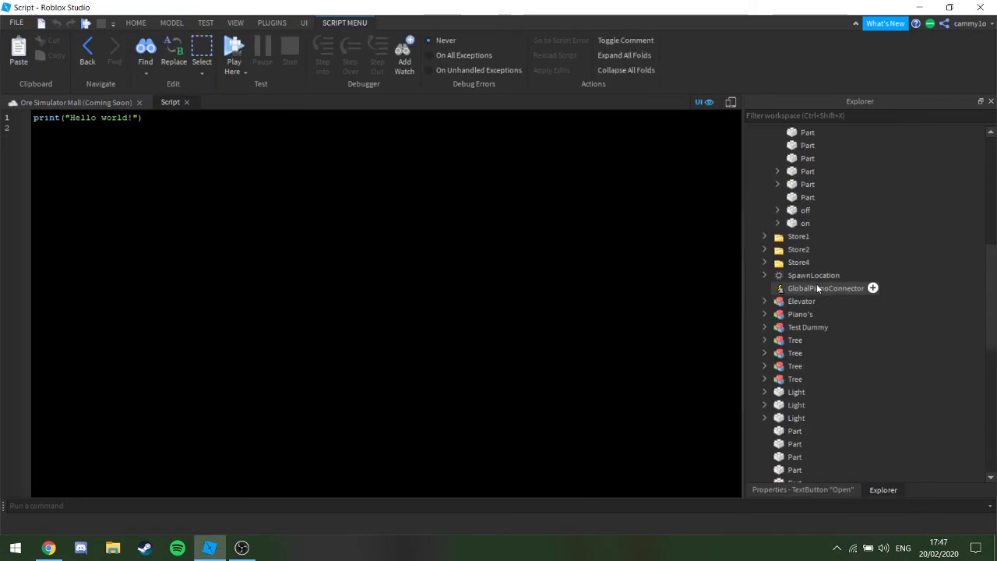
key(ctrl+a)
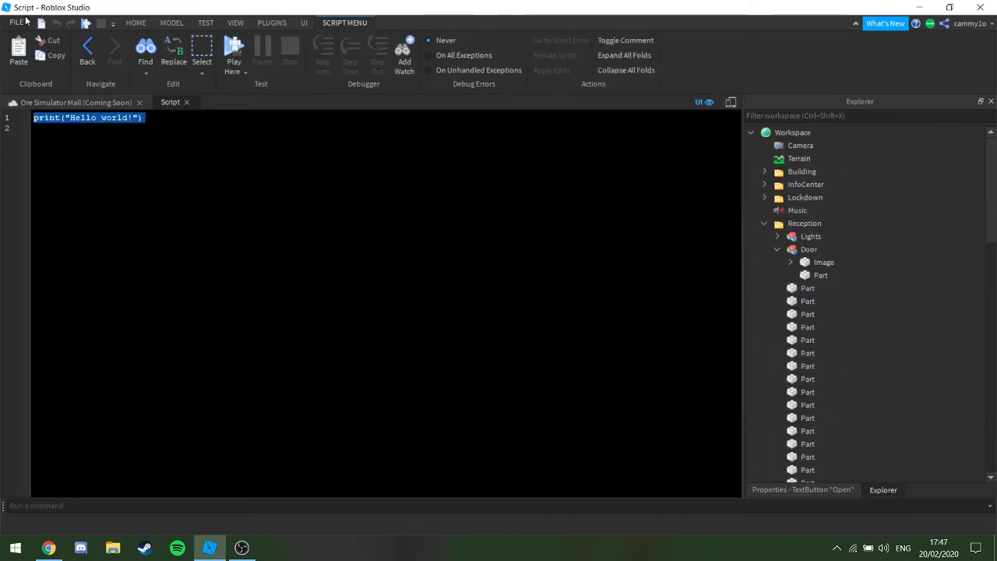
text(local Do)
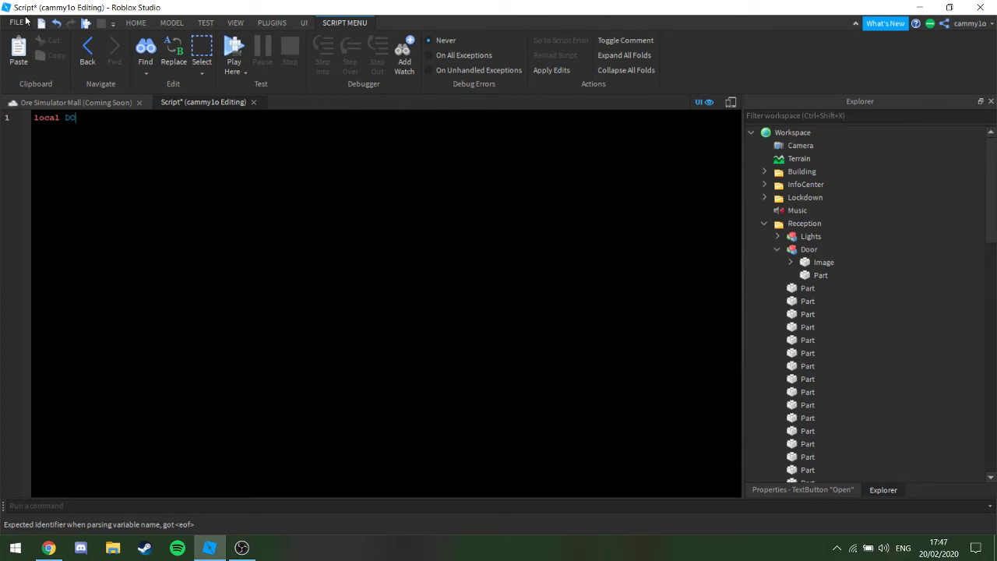
text(or = )
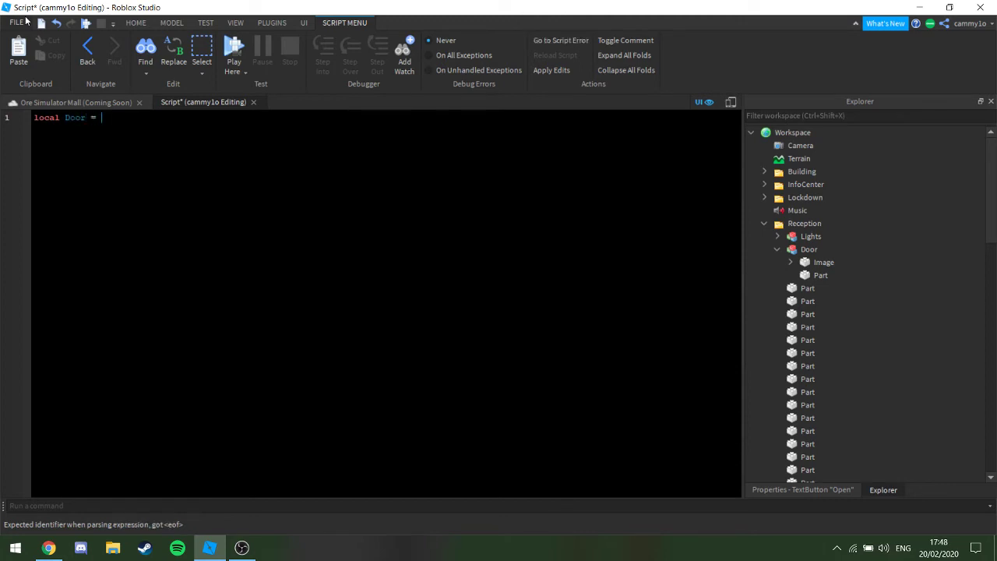
text(game.w)
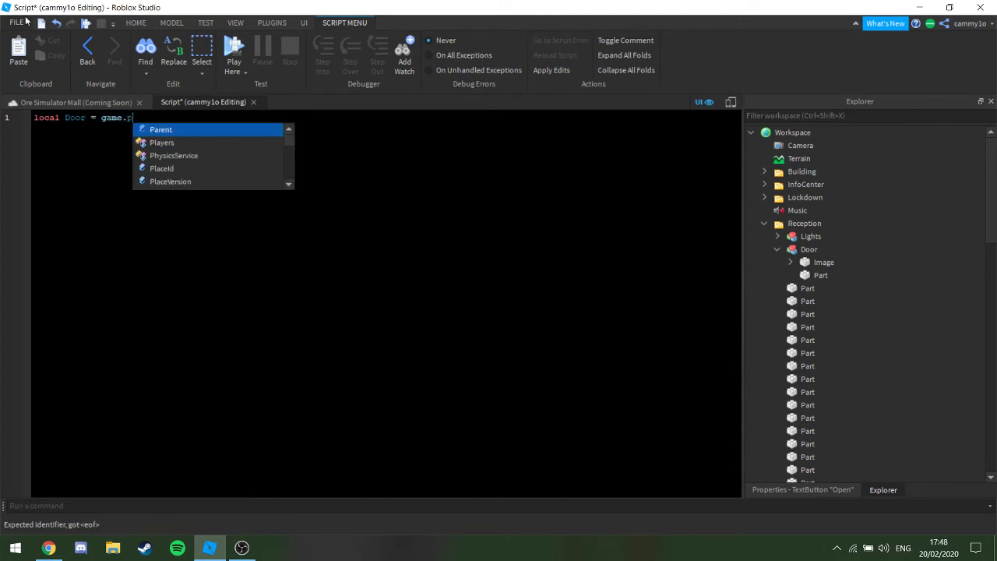
key(Tab)
text(.)
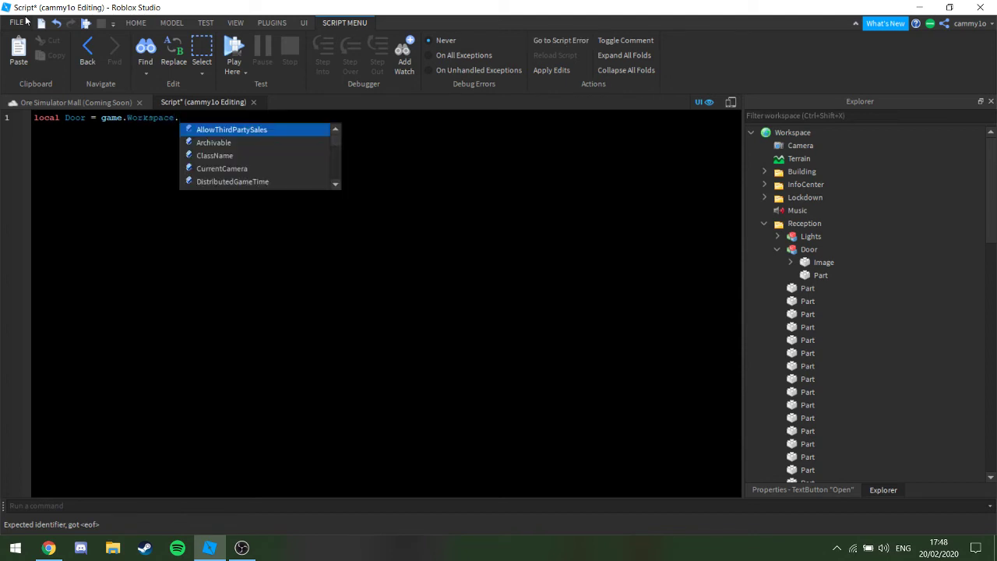
text(R)
key(Tab)
text(.)
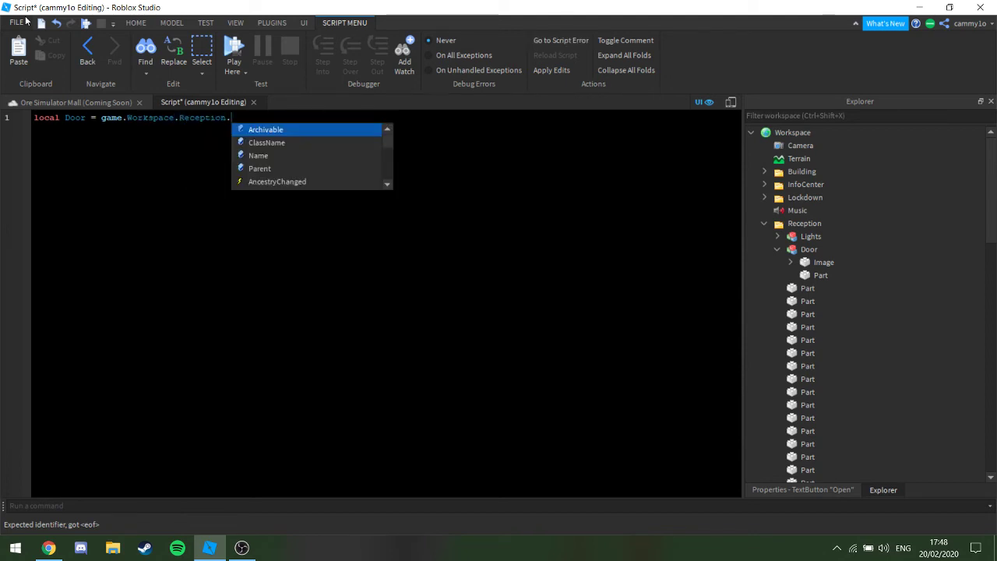
text(D)
key(Tab)
text(.)
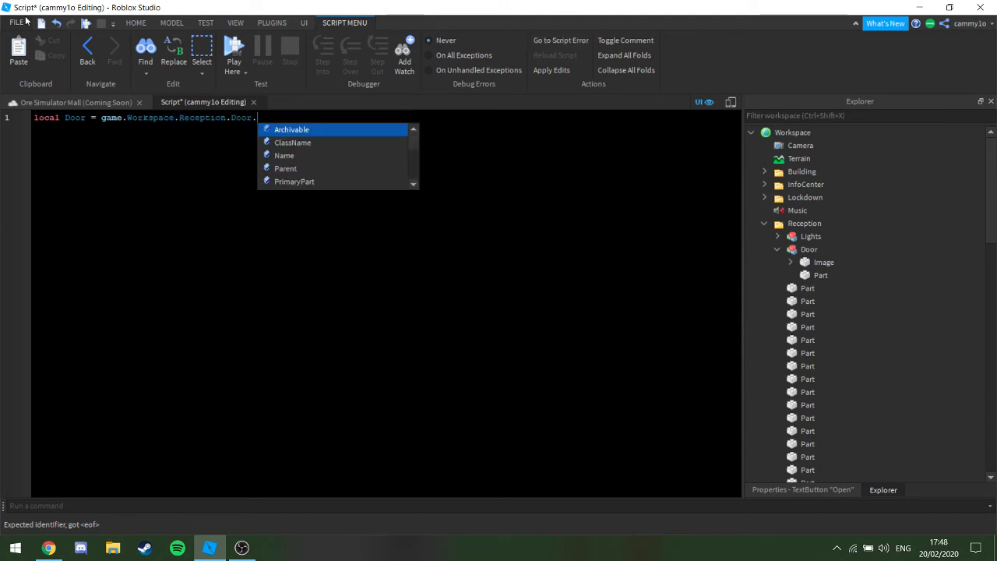
text(Par)
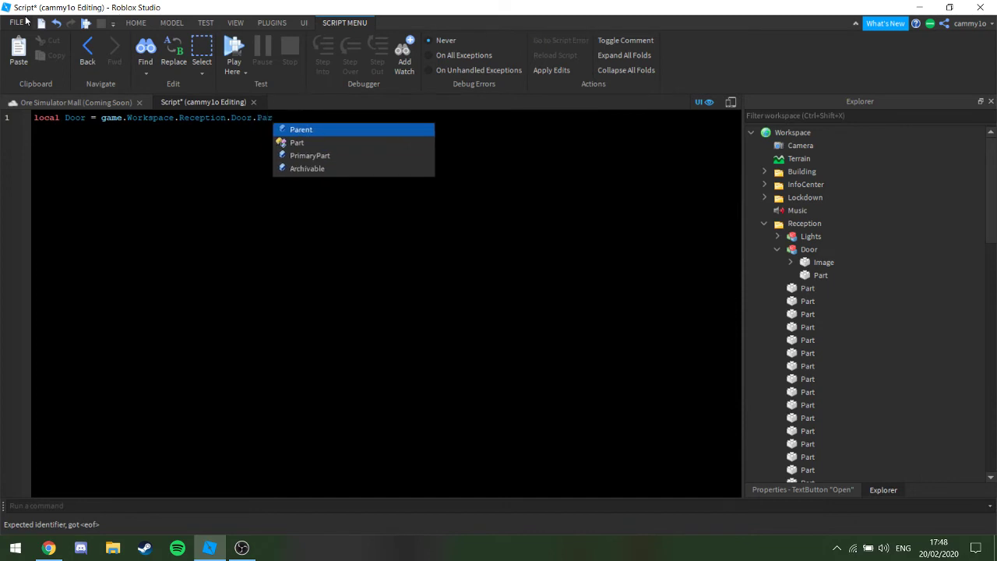
text(t)
key(Return)
Declare local Door2 = game.Workspace.Reception.Door.Image on the second line, leaving a blank line beneath it
text(local )
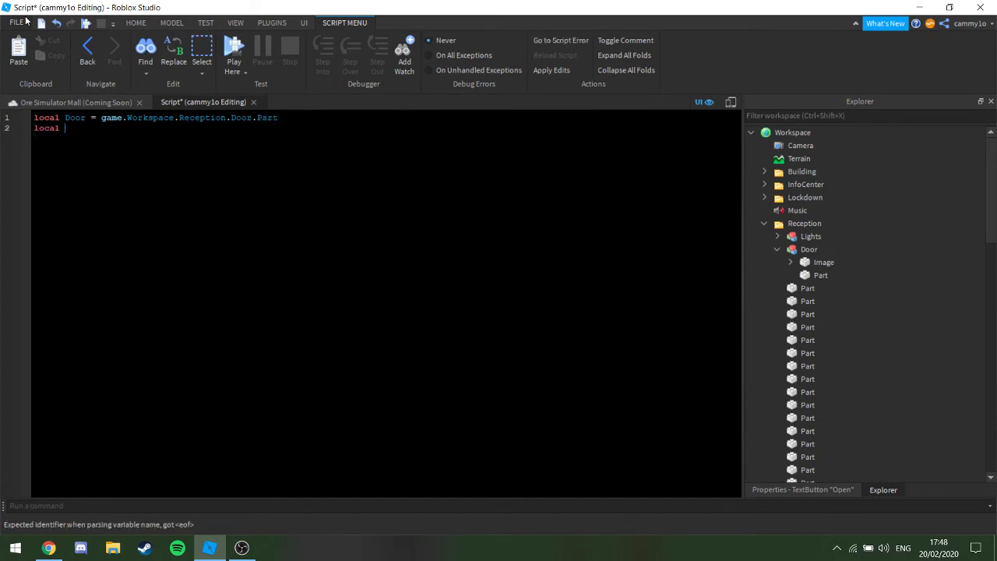
text(Door2 = )
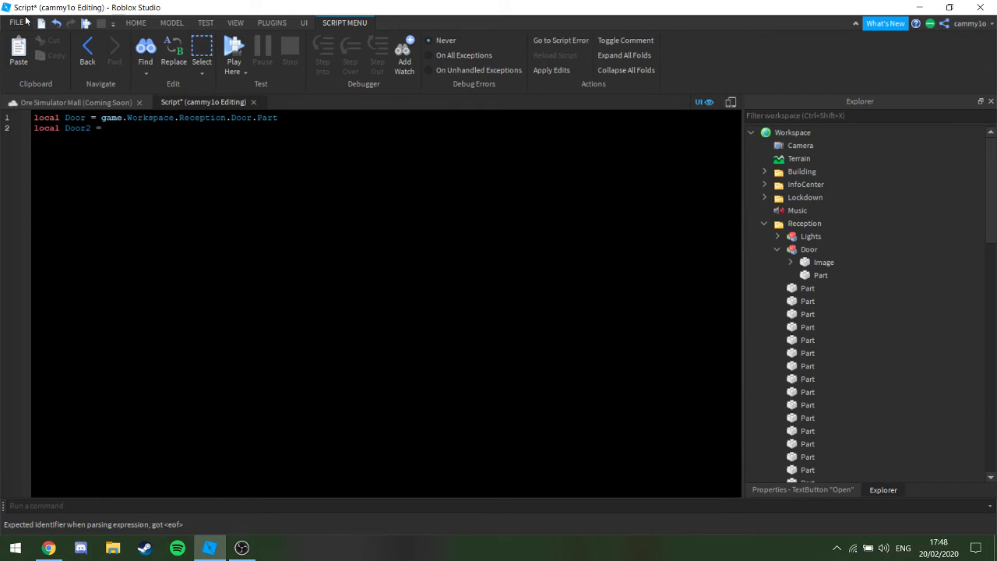
text(game.Workspace.)
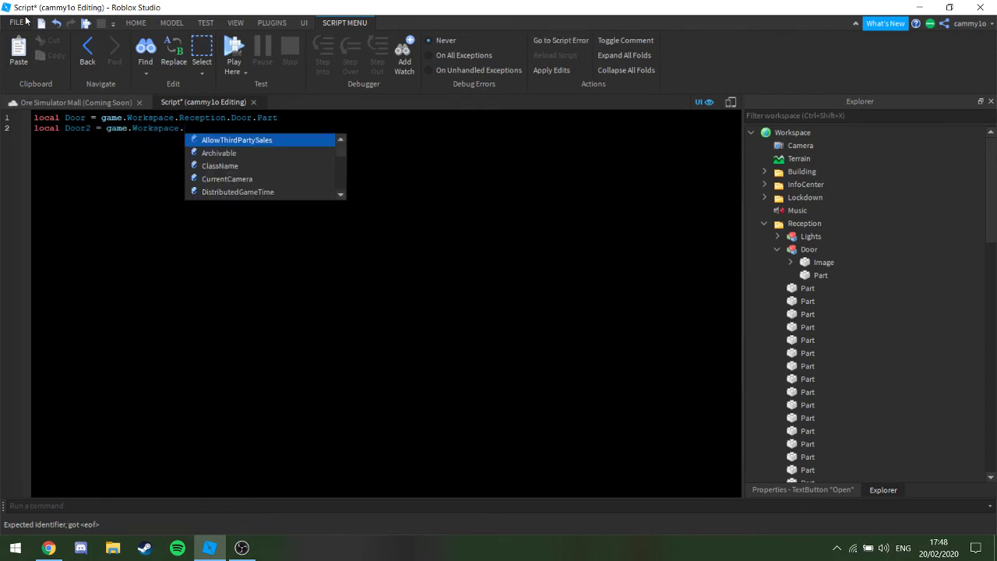
text(Reception.do)
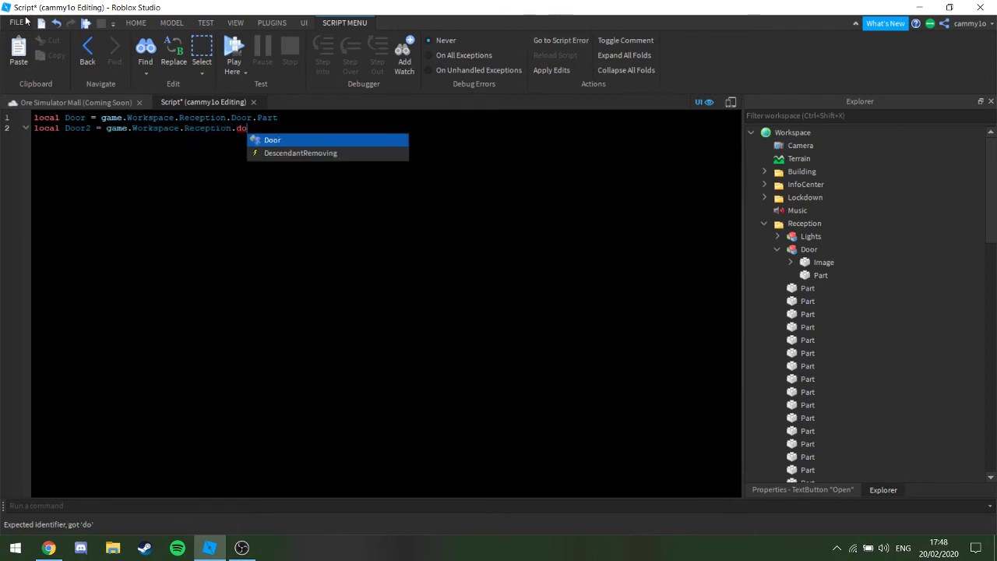
key(BackSpace)
key(Tab)
text(.)
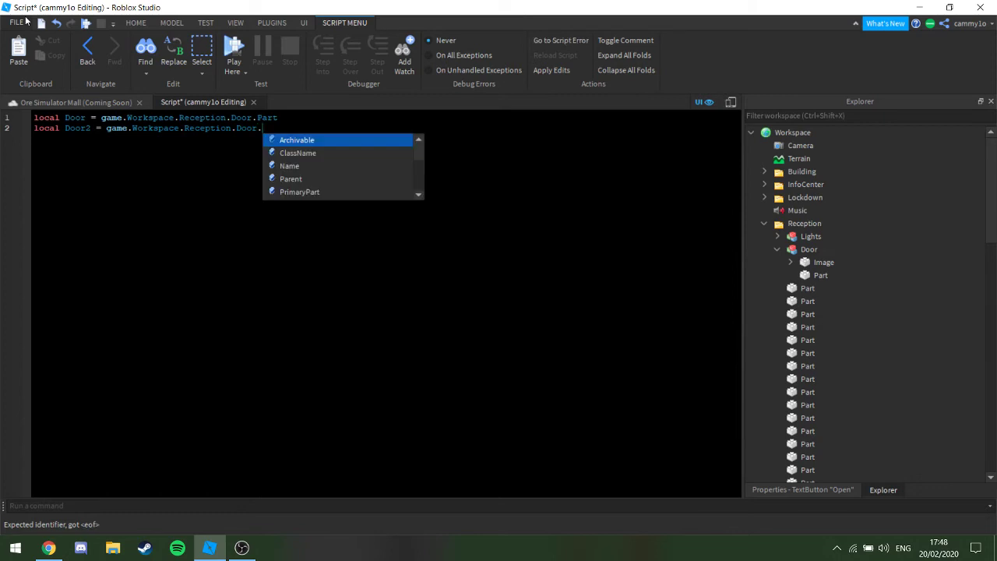
text(Im)
key(Tab)
key(Return)
key(Return)
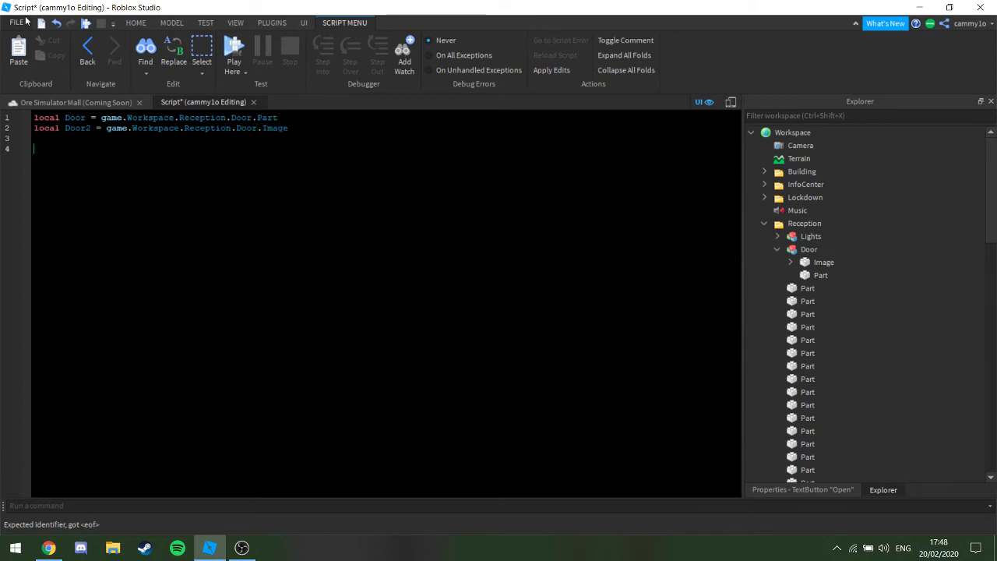
Connect script.Parent.MouseButton1Click to an anonymous function() and open its body
text(script.Parent.MouseButton1Click)
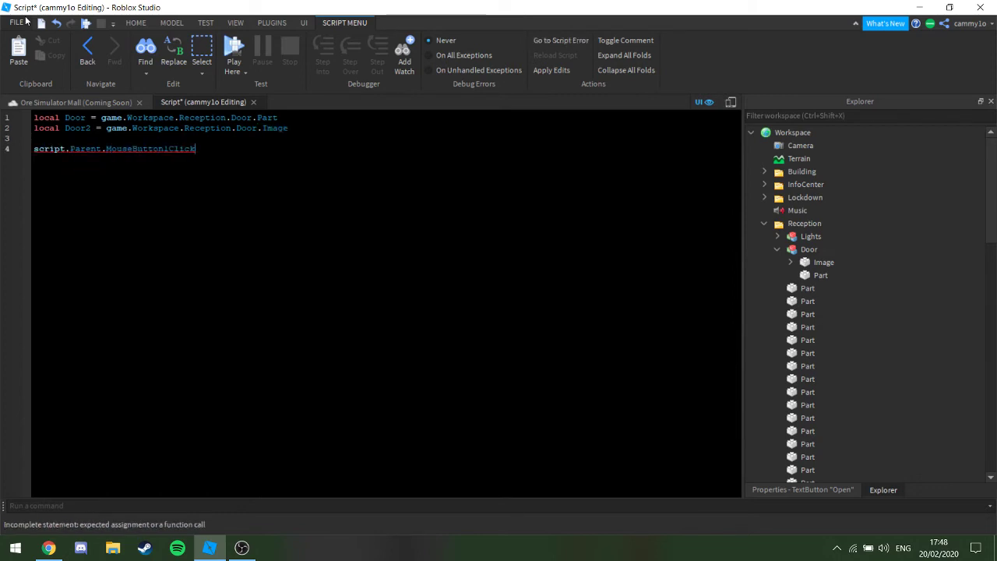
text(:)
key(Tab)
text((f)
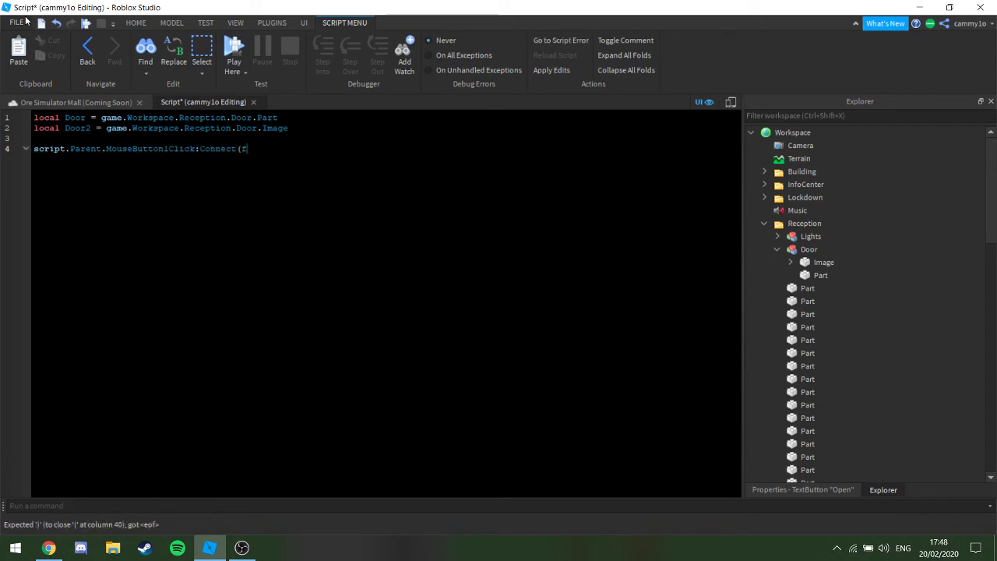
text(unction)
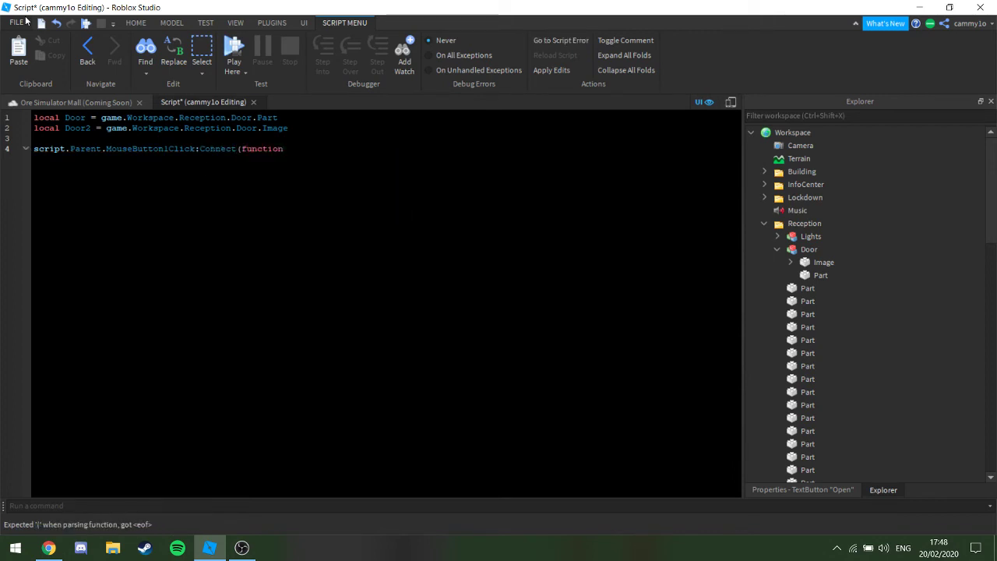
text(())
key(Return)
text(if)
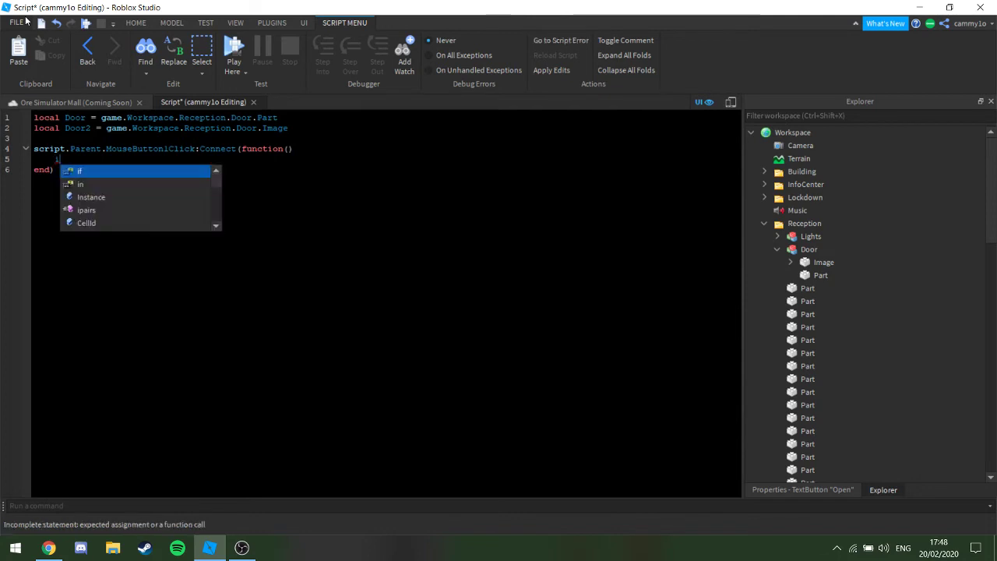
key(BackSpace)
key(BackSpace)
Add Door.Transparency = 1 as the first line of the click function, checking the door Part's properties for reference
text(Door)
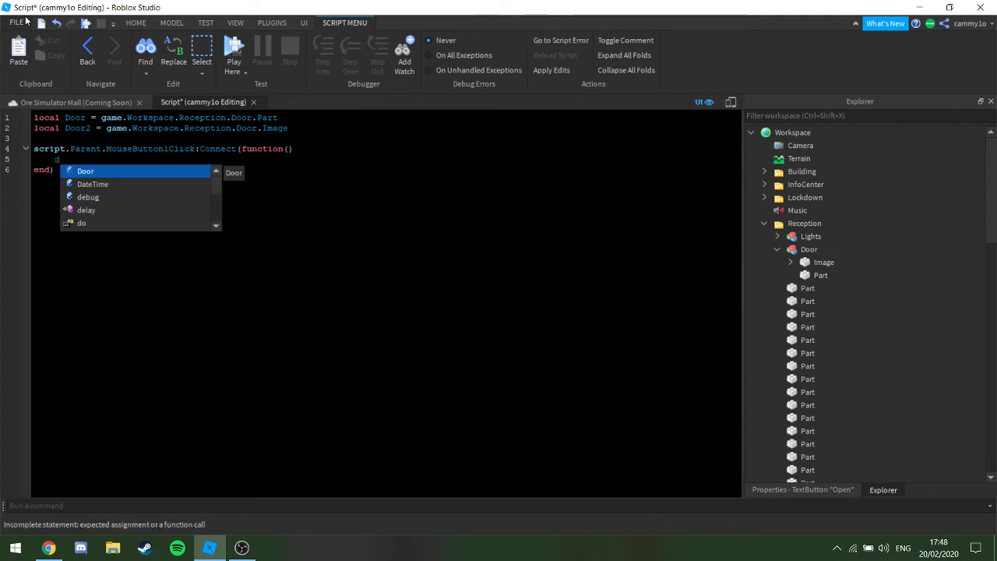
text(.Transparency =)
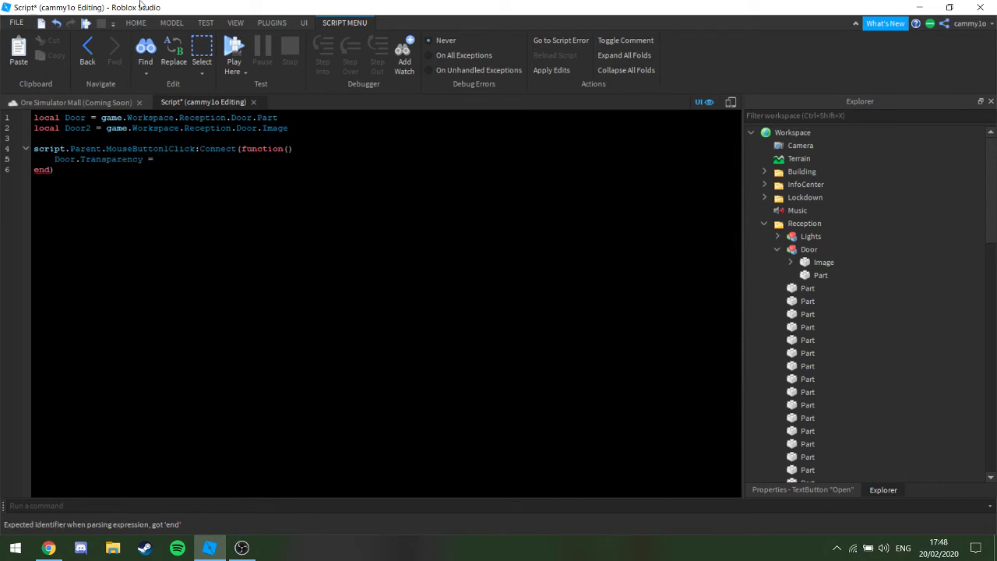
drag(818, 274, 822, 288)
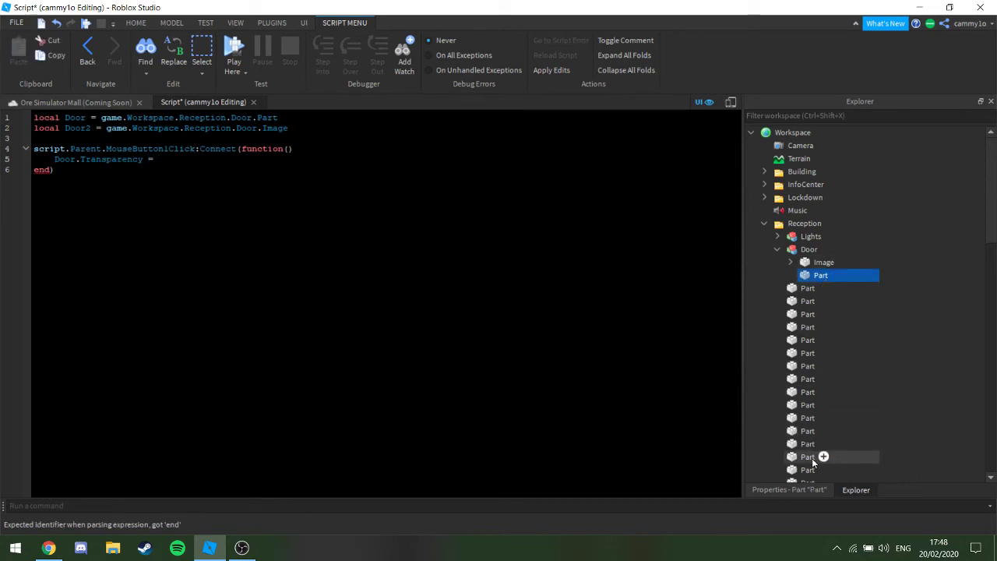
click(819, 489)
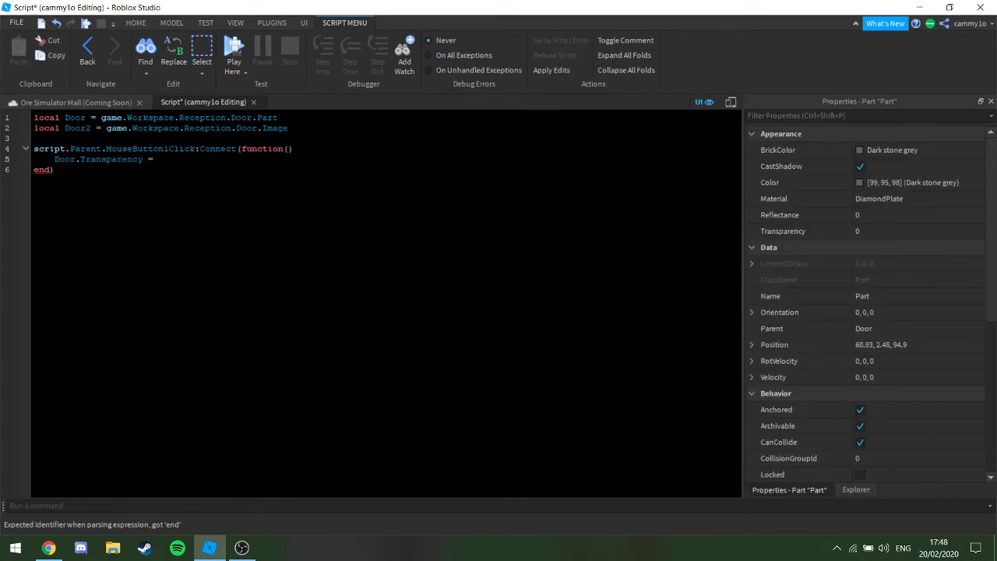
click(158, 159)
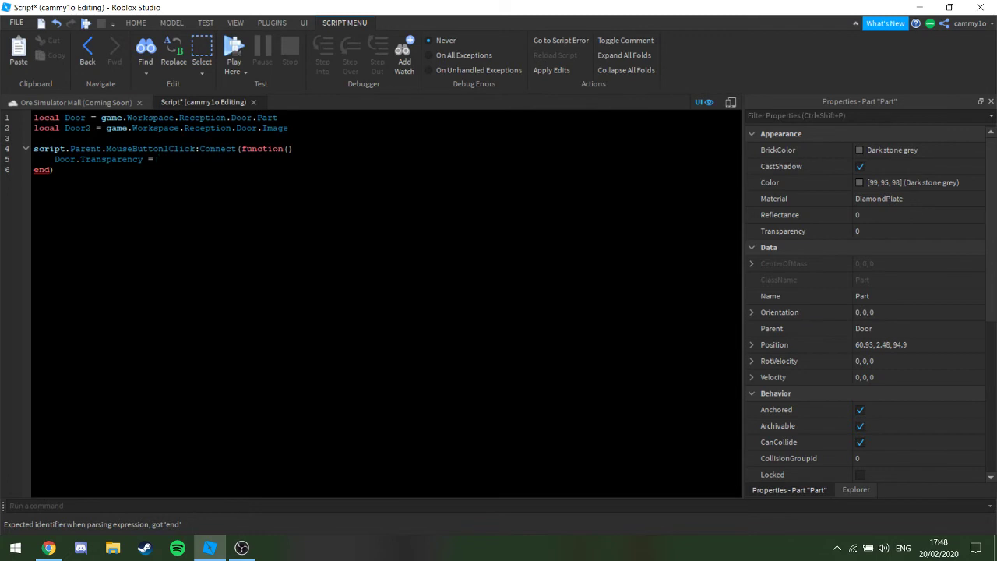
click(72, 102)
click(186, 105)
text(1)
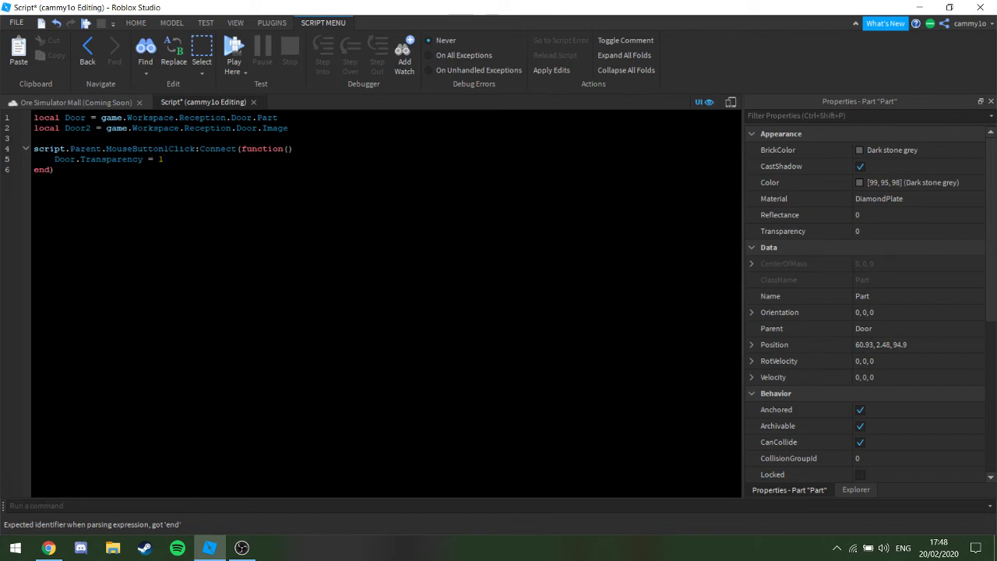
Add the line Door2.Transparency = 1 beneath the Door.Transparency line
key(Return)
text(door)
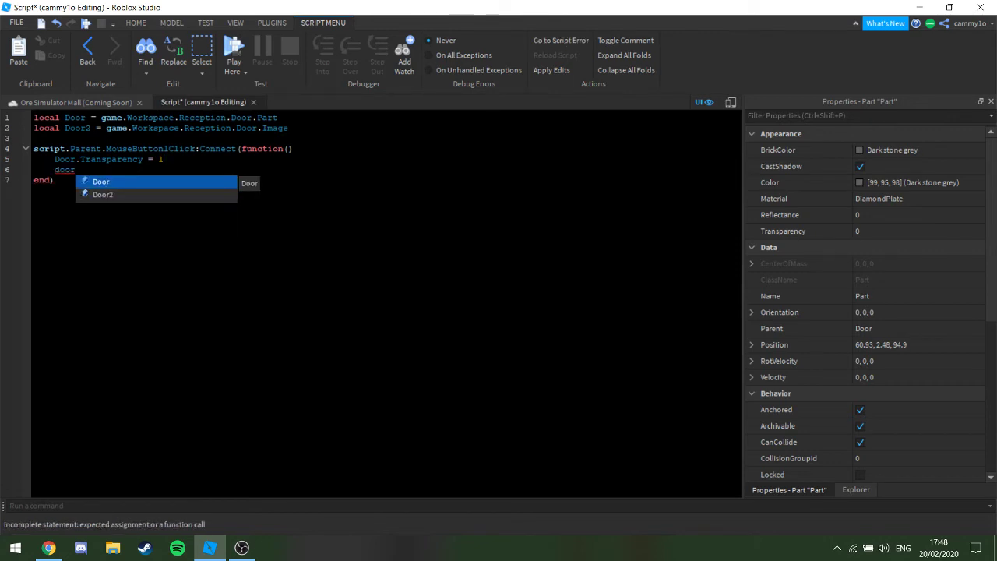
text(2)
key(Tab)
text(.)
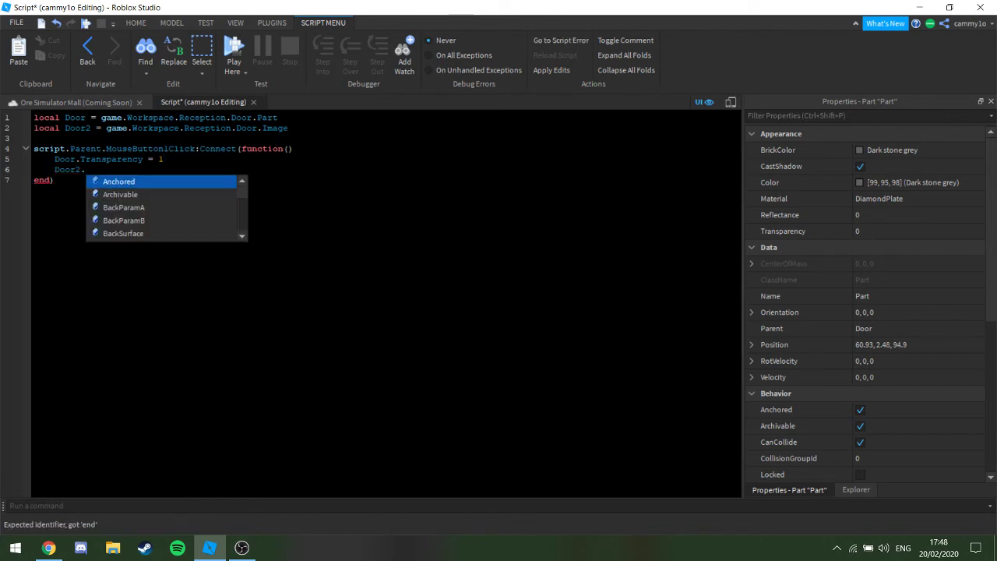
text(tr)
key(Tab)
text(= 1)
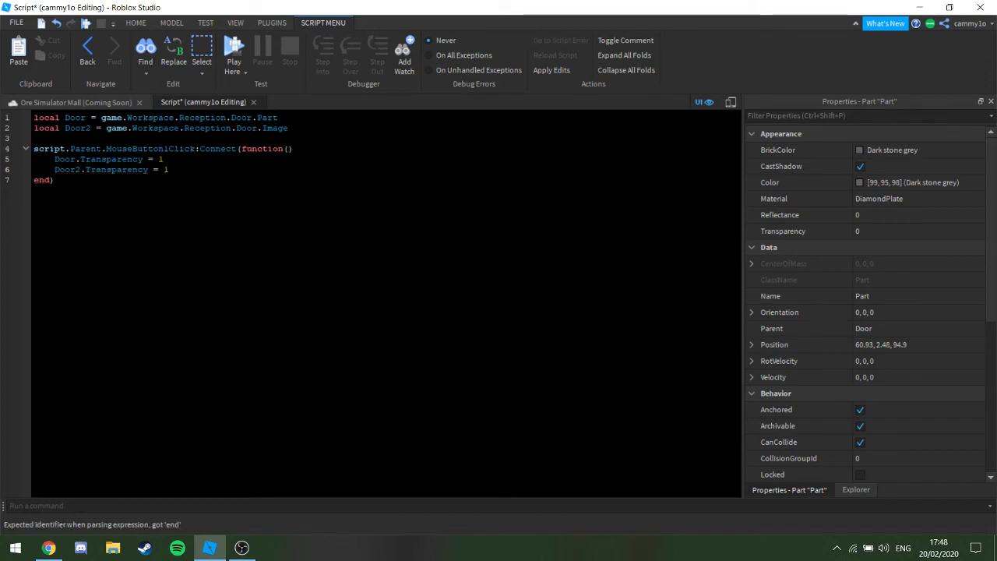
Add the line Door.CanCollide = false beneath the two Transparency lines
key(Return)
text(Door.)
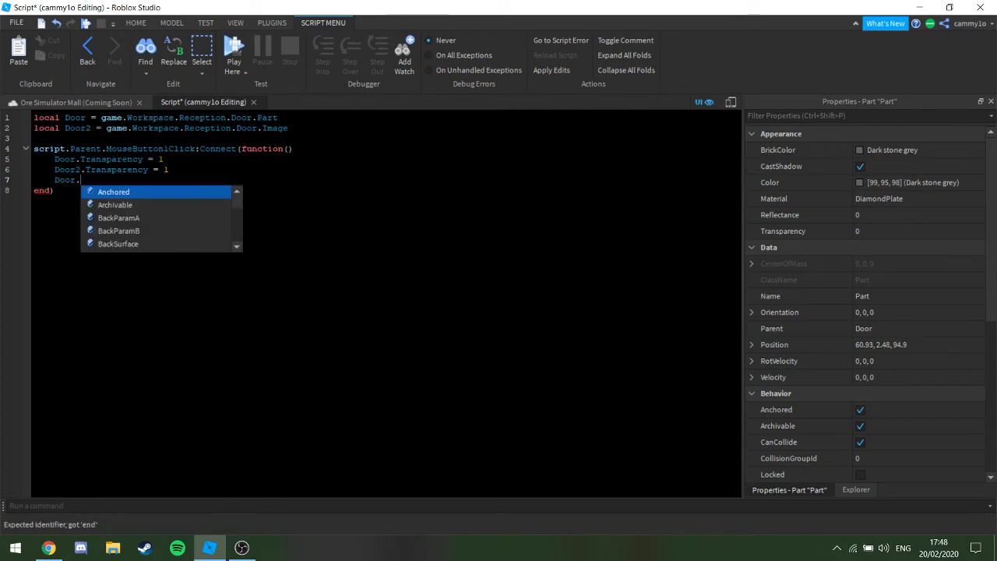
text(ChildAd)
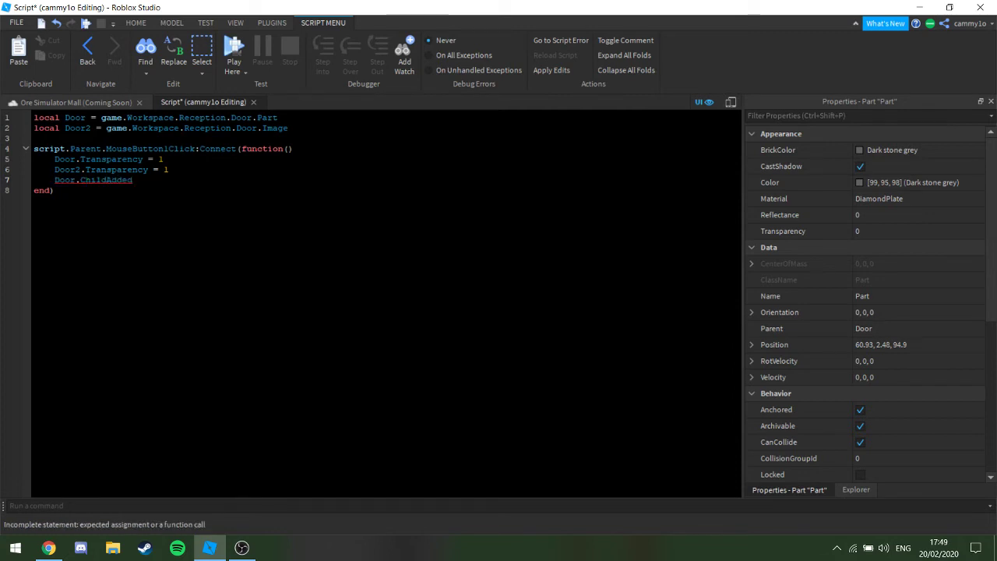
key(BackSpace)
key(BackSpace)
key(BackSpace)
key(BackSpace)
key(BackSpace)
key(BackSpace)
text(an)
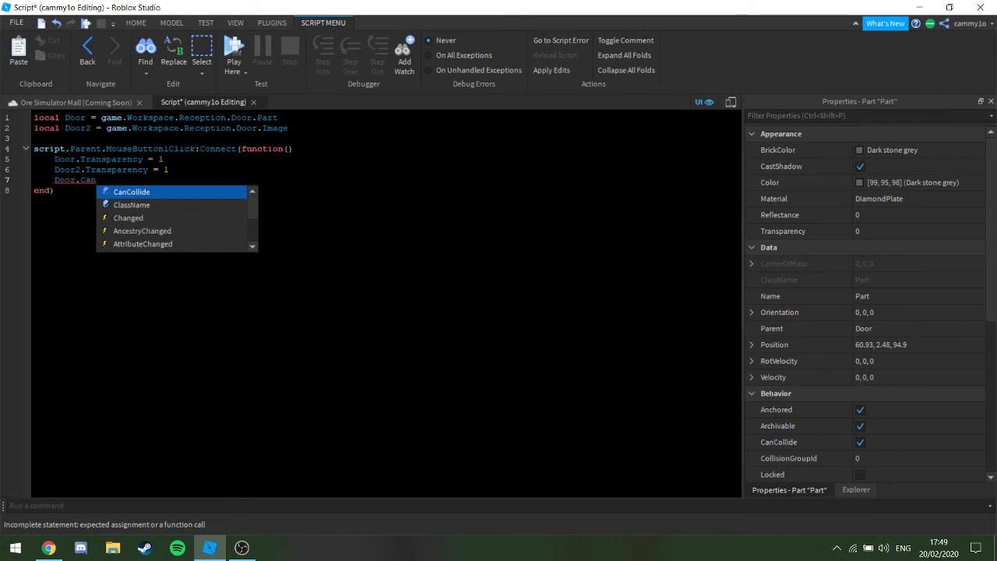
key(Tab)
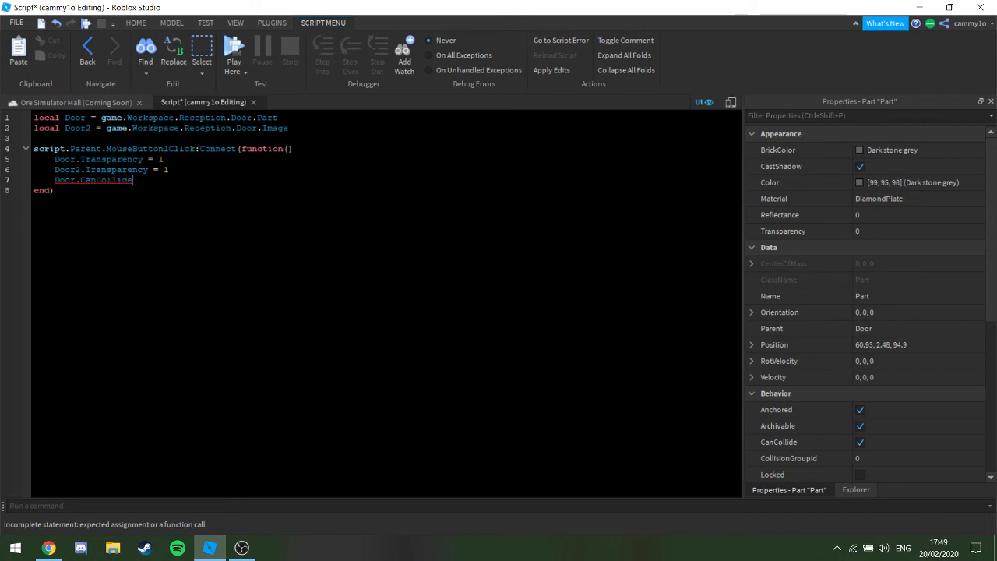
text(= f)
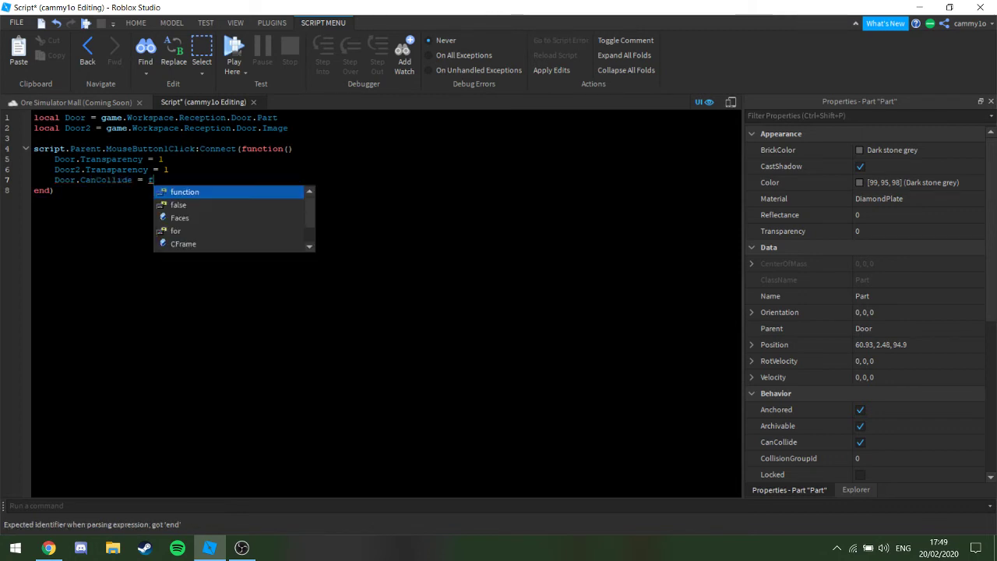
text(al)
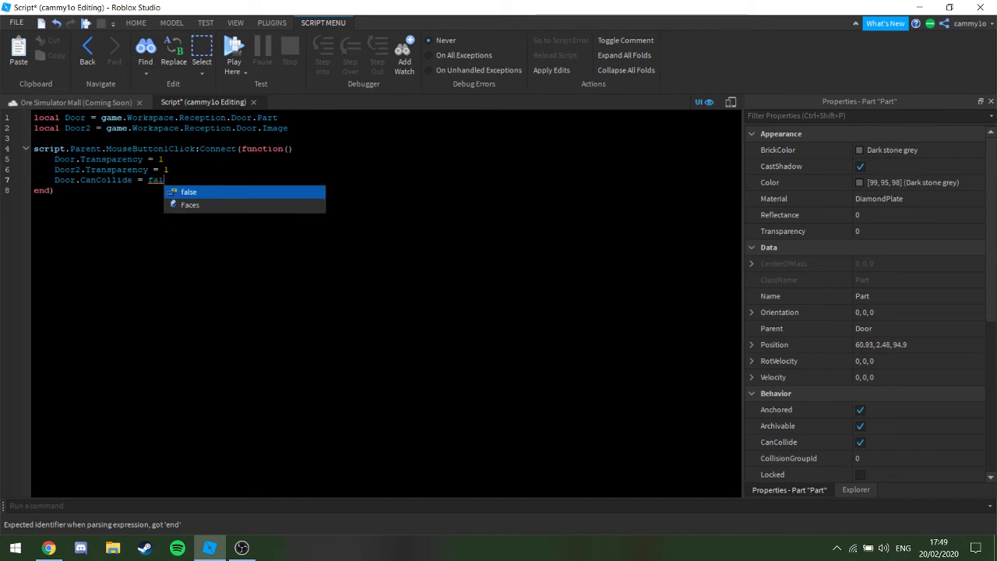
key(Tab)
Add Door2.CanCollide = false as the last line of the click function
key(Return)
text(Do)
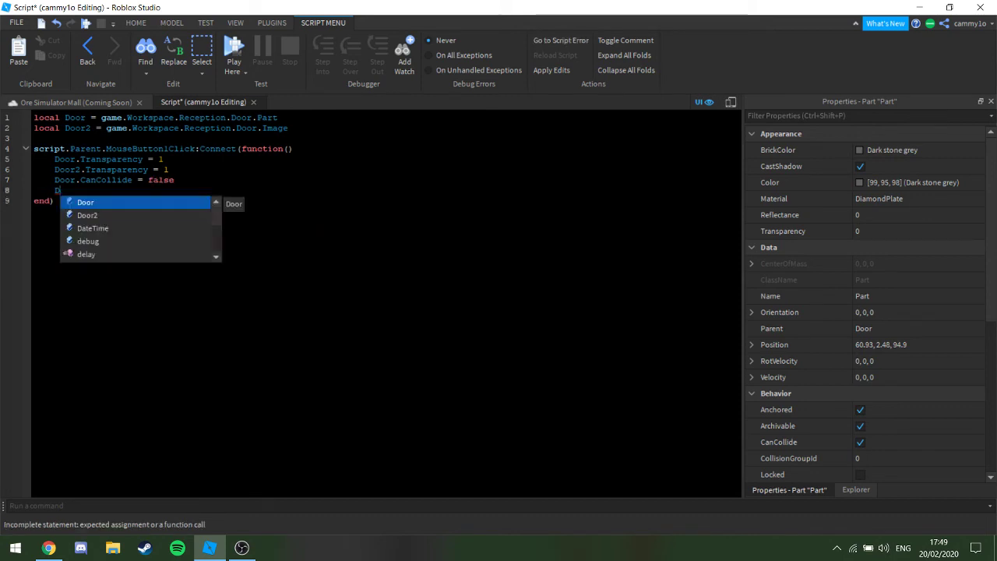
key(Tab)
text(2.Ca)
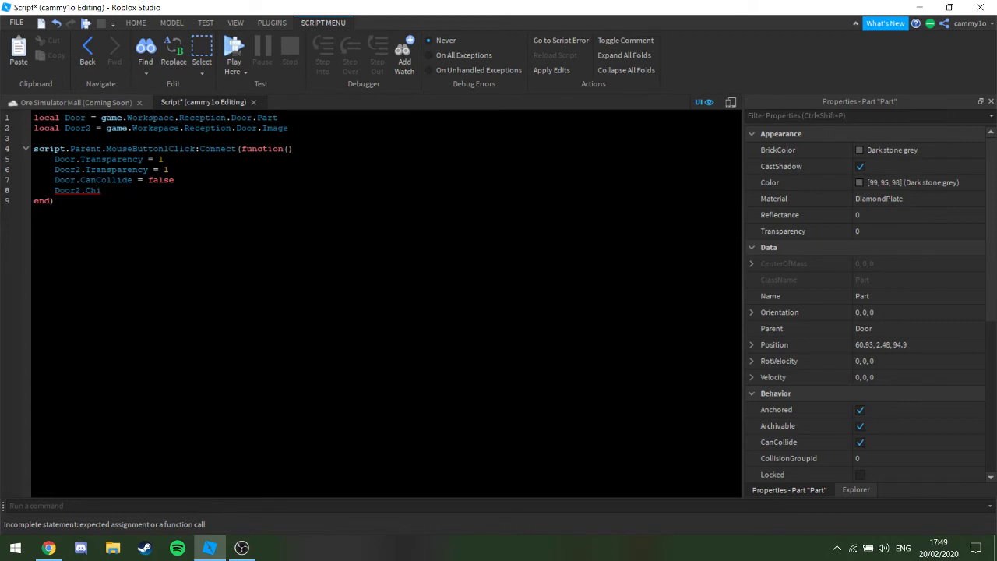
key(BackSpace)
text(anc)
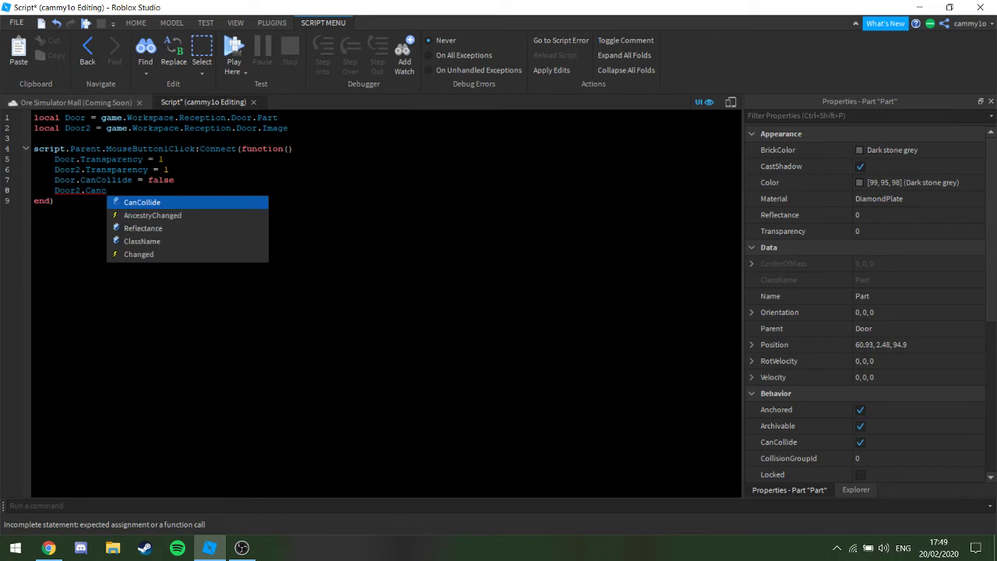
key(Tab)
text(= false)
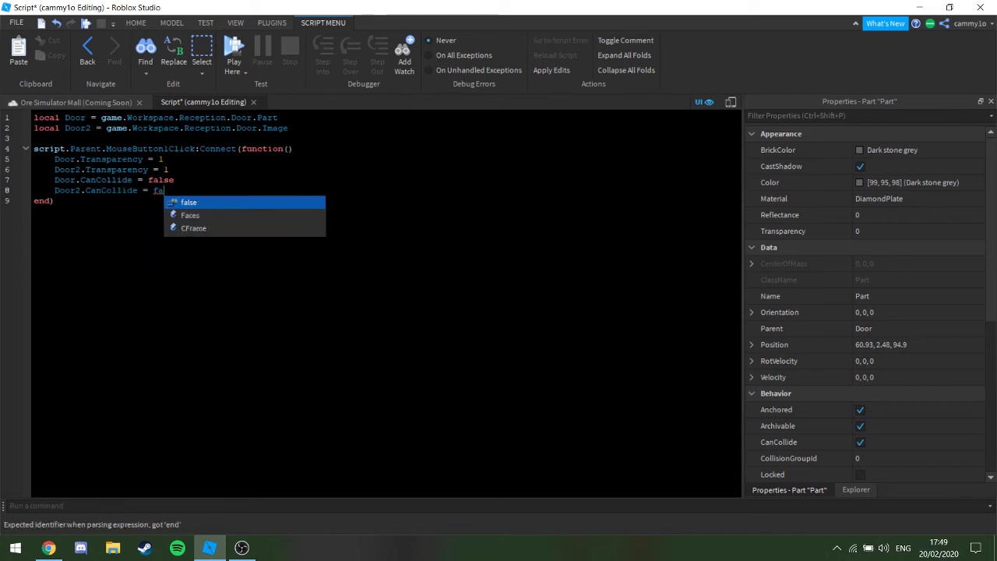
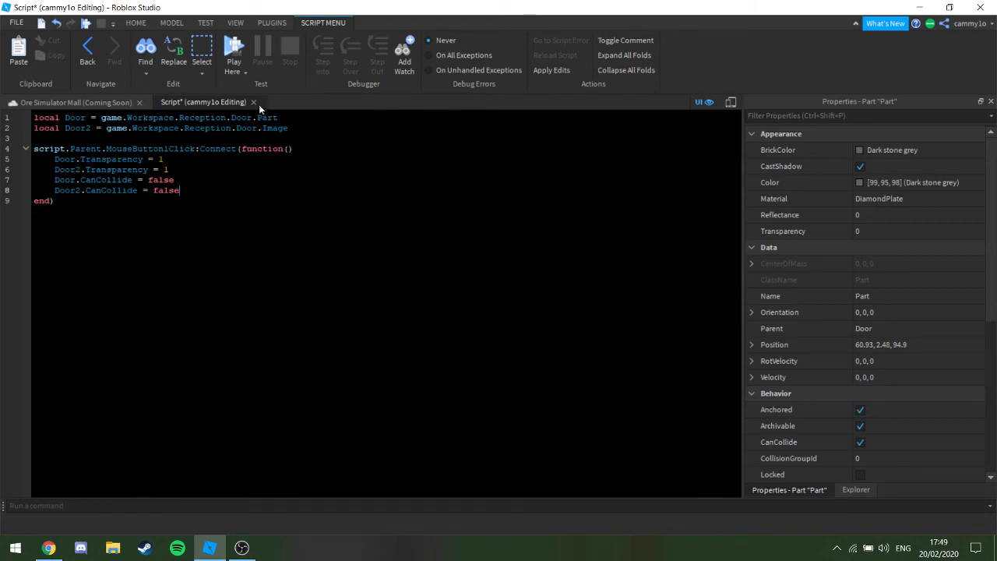
Copy the entire code of the Open button's script and close the script
key(ctrl+a)
key(ctrl+c)
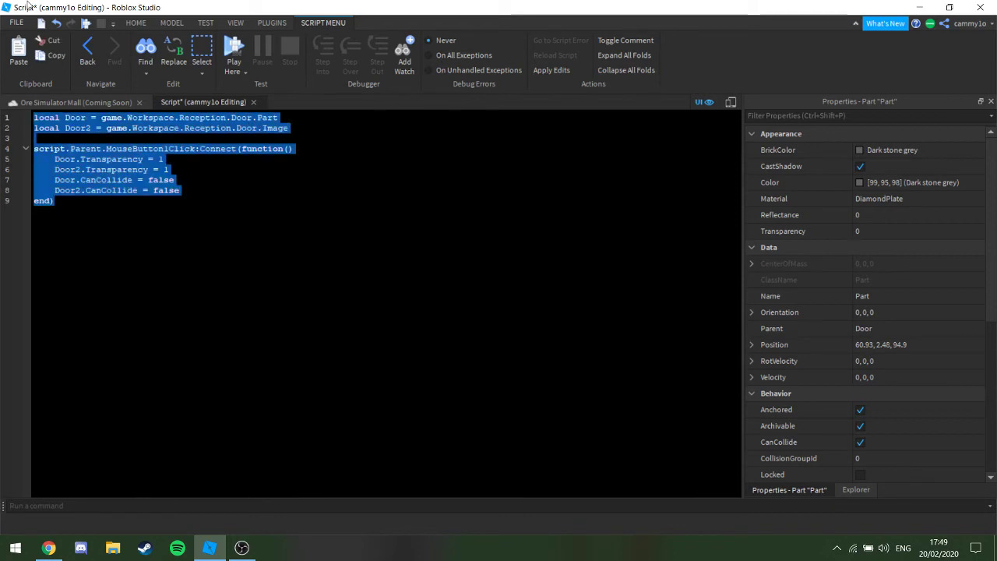
click(253, 102)
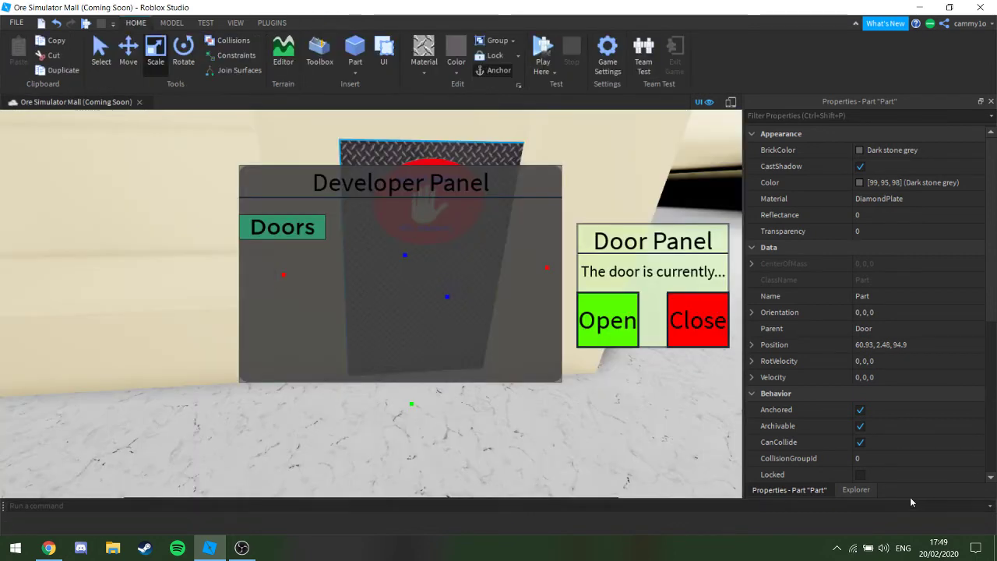
Collapse the Reception folder and Workspace, and insert a new Script into the Close button of the StaffOnly frame
click(855, 490)
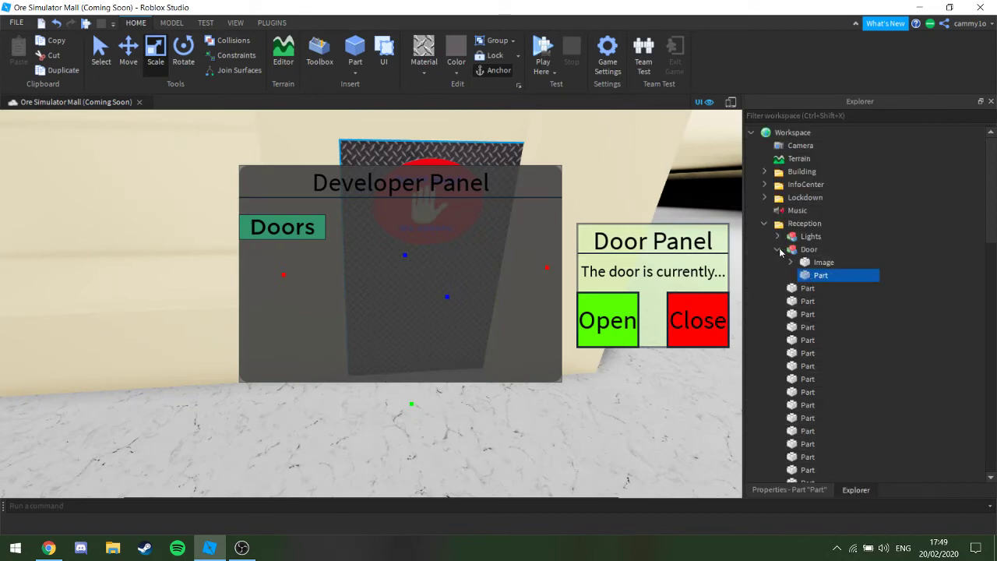
click(757, 226)
click(762, 225)
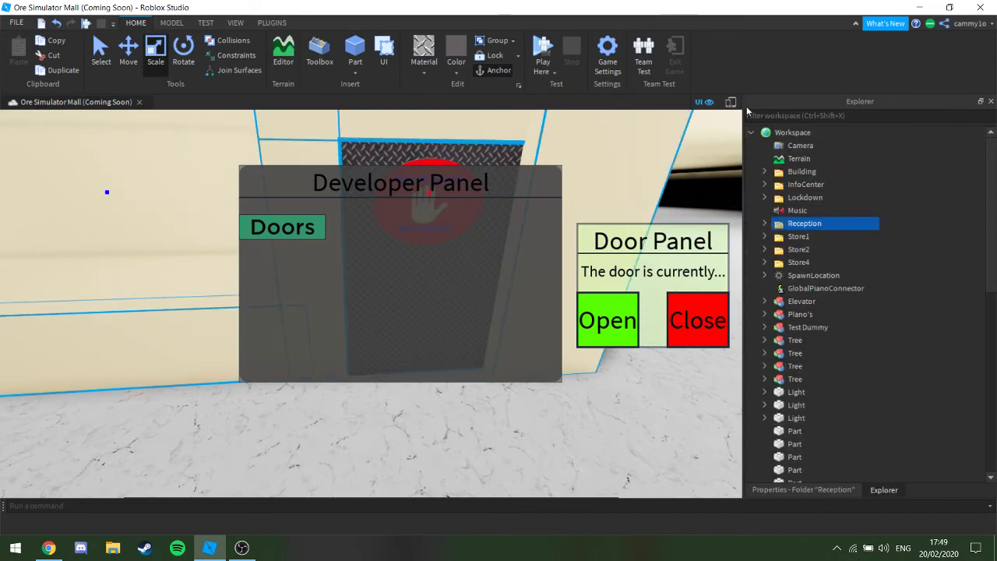
click(751, 133)
scroll(818, 233, down, 1)
click(832, 300)
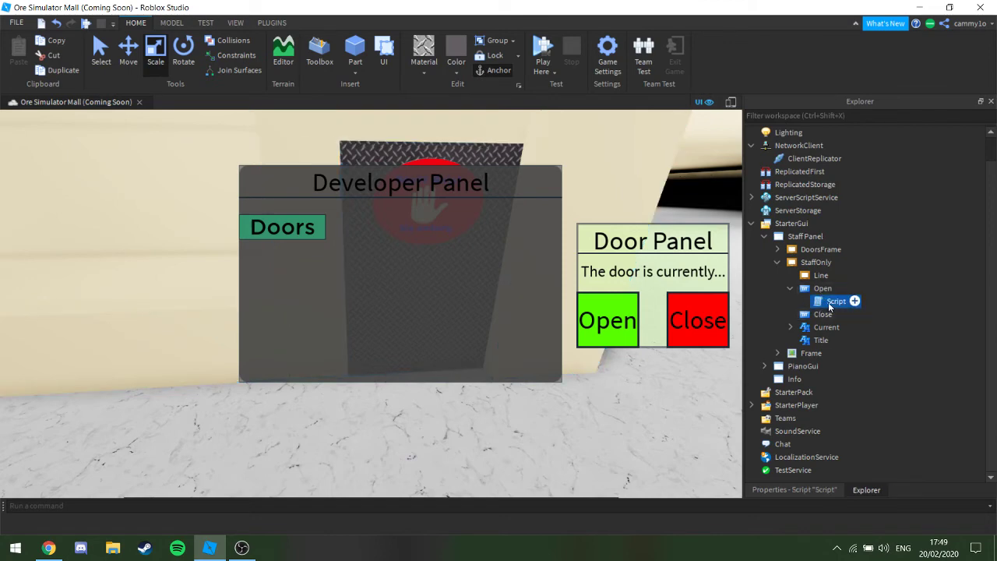
click(833, 302)
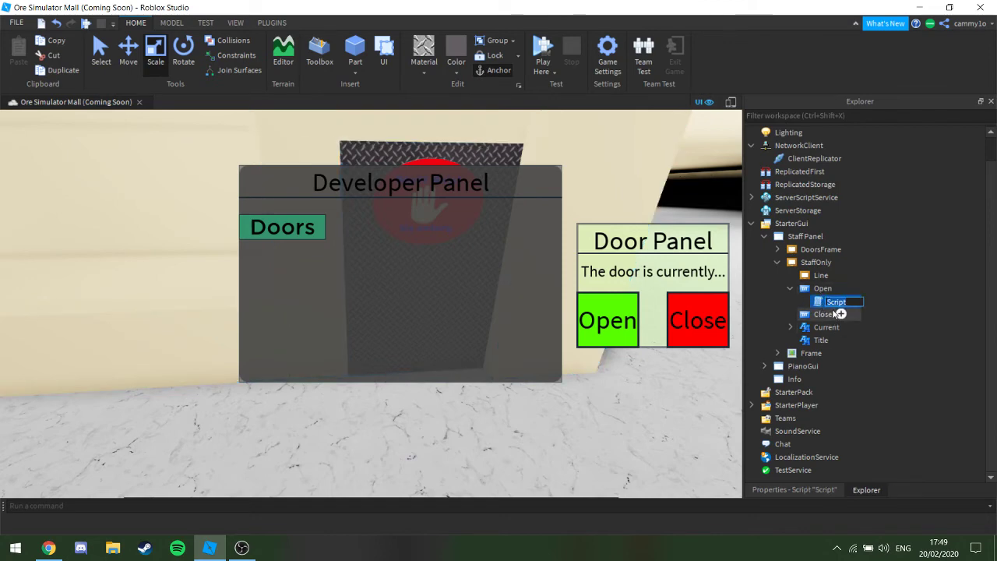
key(Return)
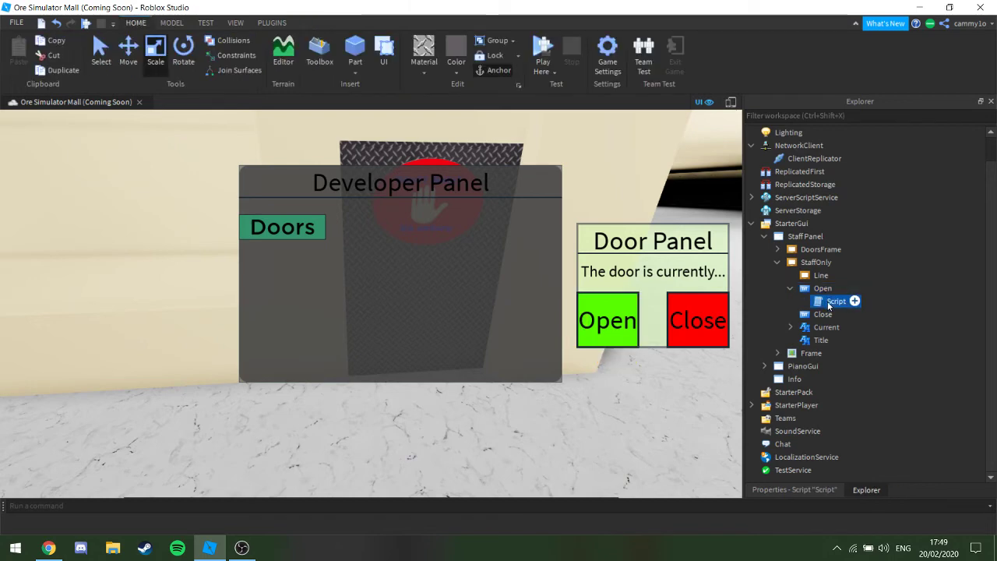
click(839, 315)
click(841, 314)
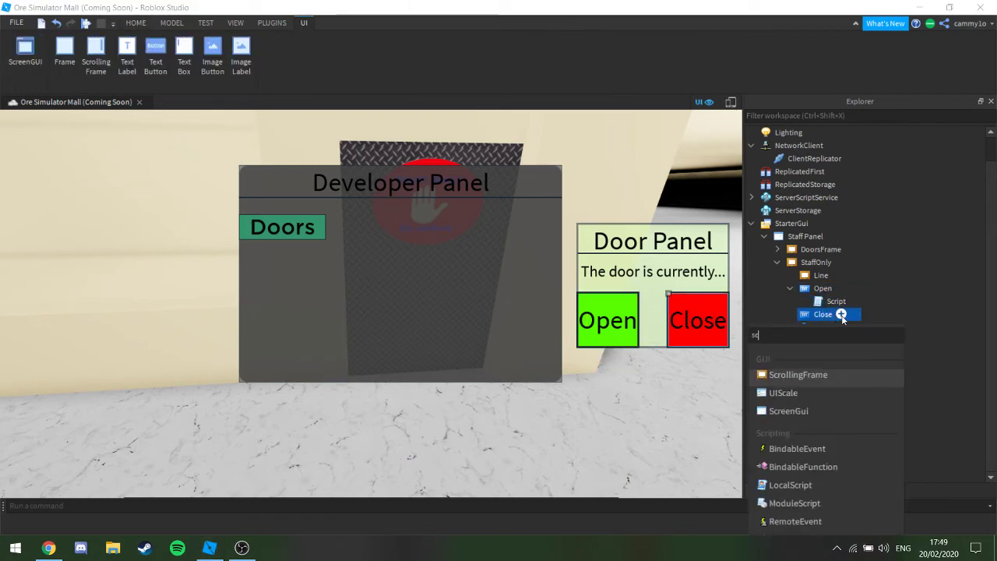
text(script)
key(Return)
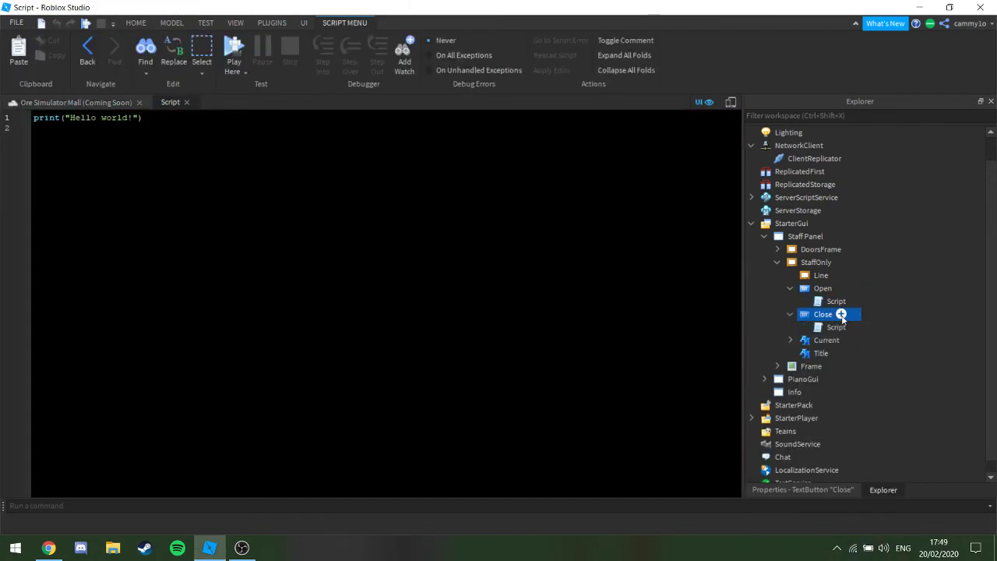
Replace the default code in the Close button's script with the copied Open script
key(ctrl+v)
key(ctrl+a)
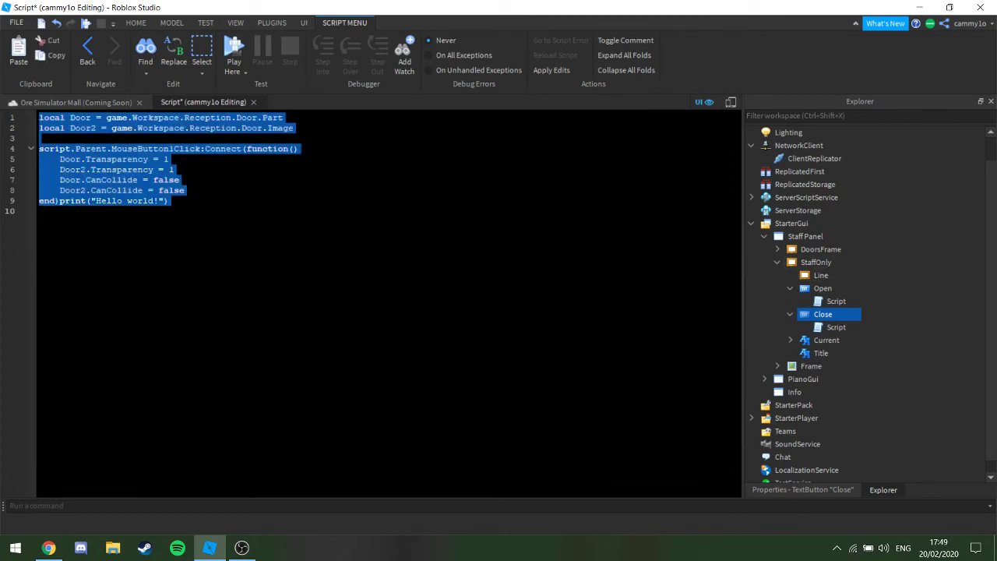
key(ctrl+v)
Change the Transparency values of both Door and Door2 to 0 in the Close button's script
double_click(160, 159)
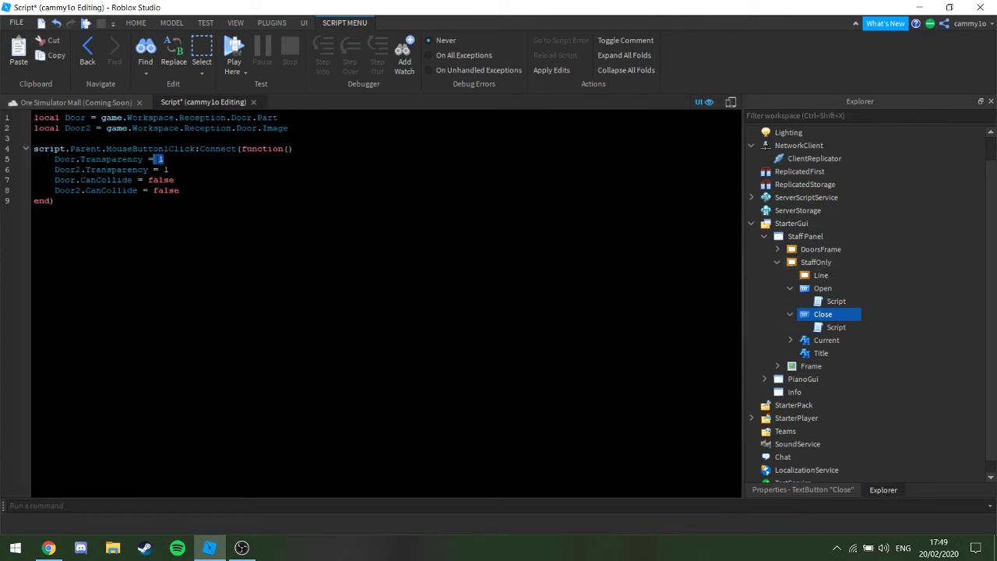
click(161, 159)
key(BackSpace)
text(0)
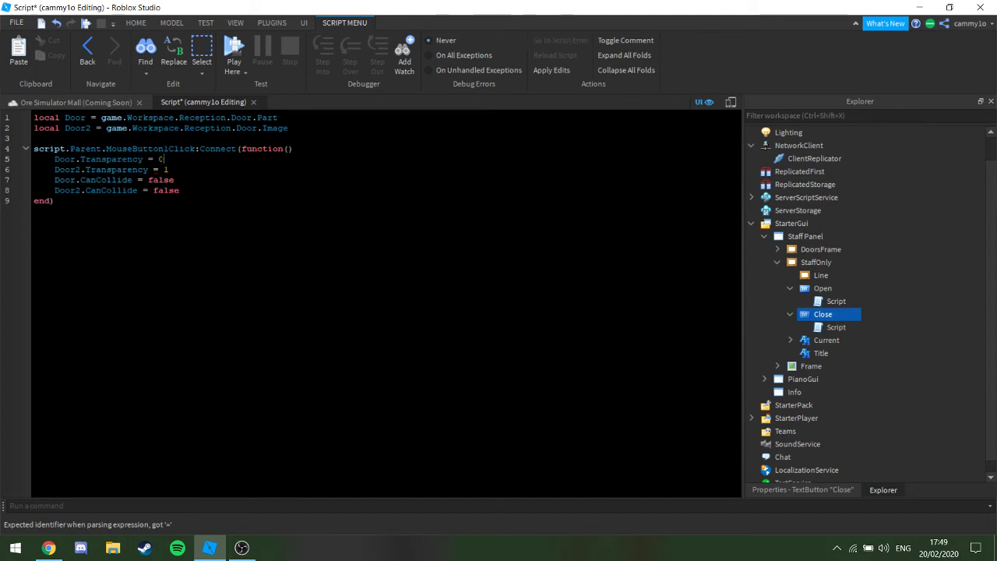
key(BackSpace)
text(0)
Change the CanCollide values of both Door and Door2 to true in the Close button's script
double_click(161, 180)
text(true)
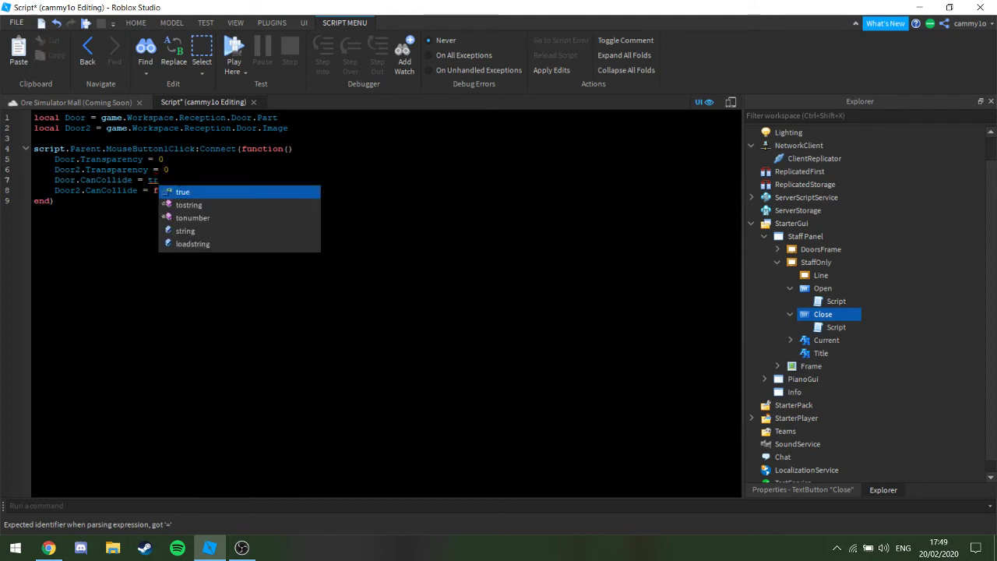
double_click(165, 190)
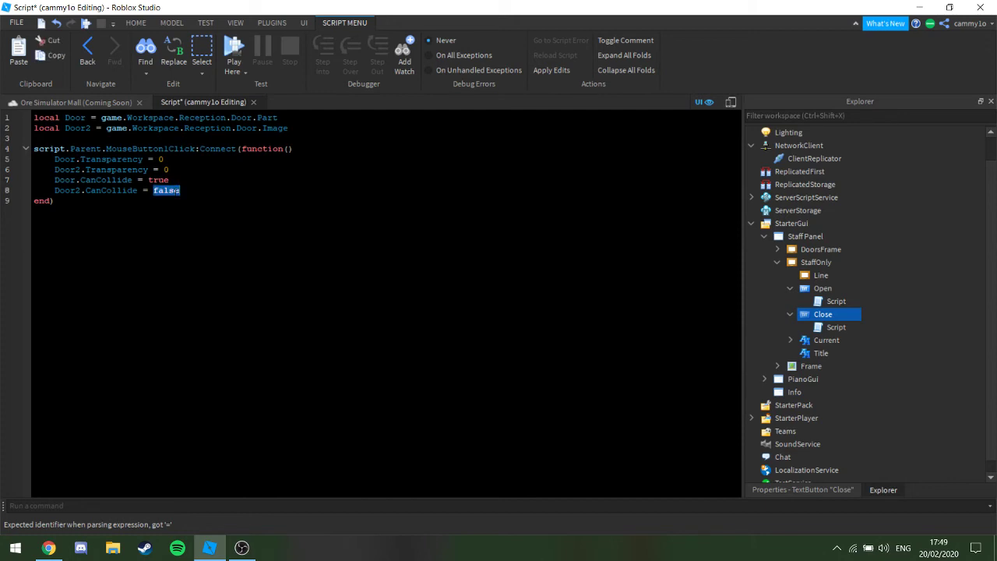
text(true)
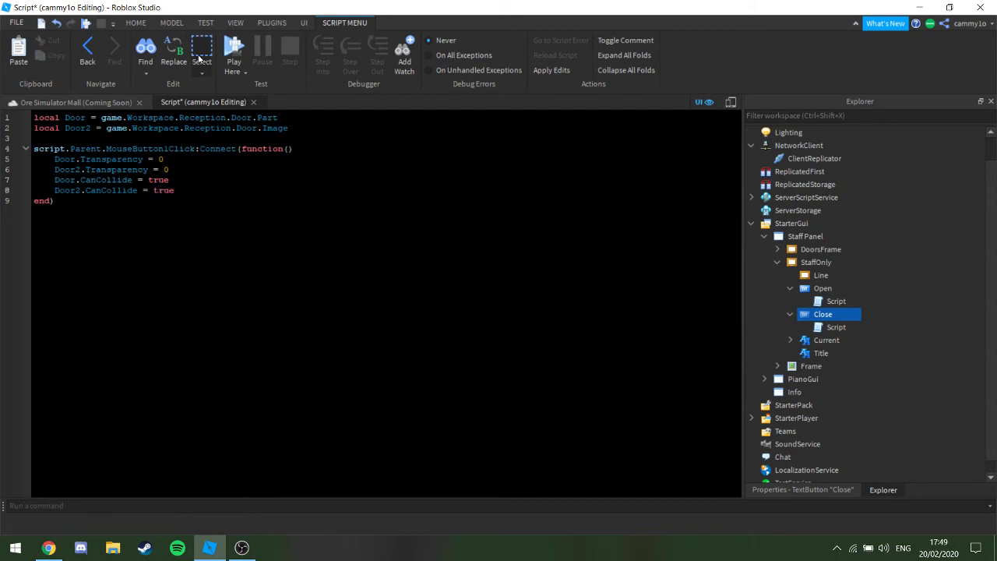
Close the Close button's script and open the script inside the Current label of the StaffOnly frame
click(253, 102)
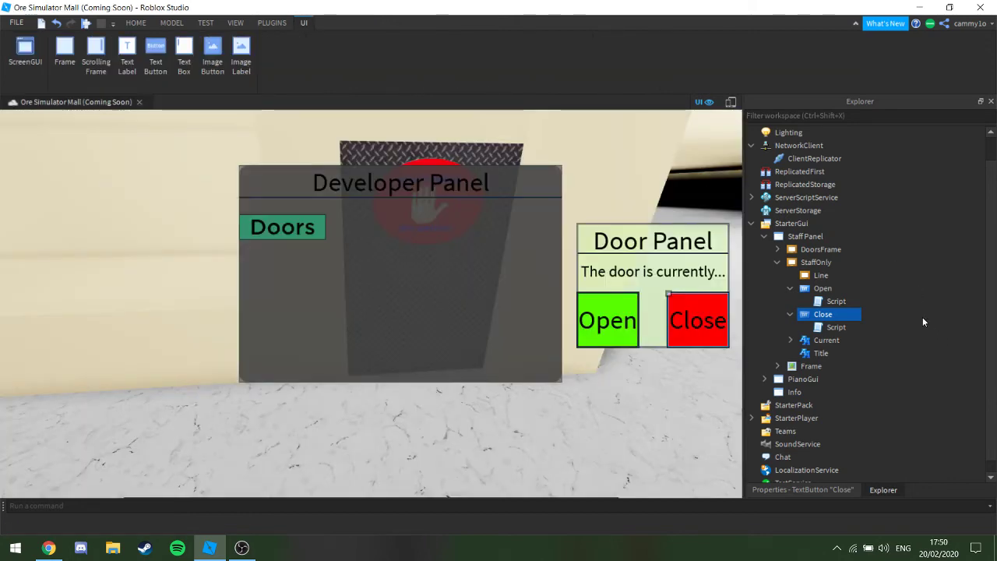
scroll(922, 317, down, 1)
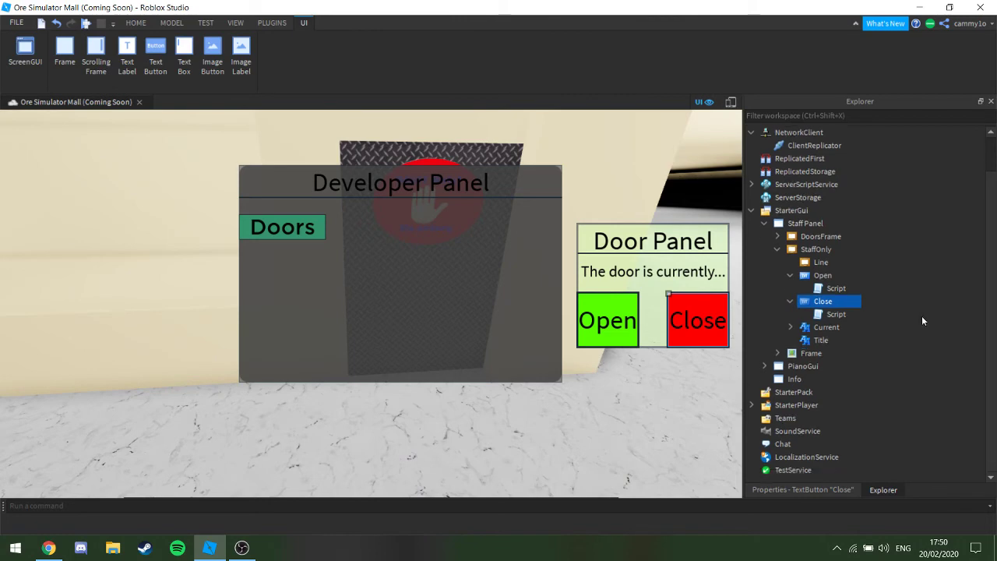
click(790, 327)
double_click(833, 340)
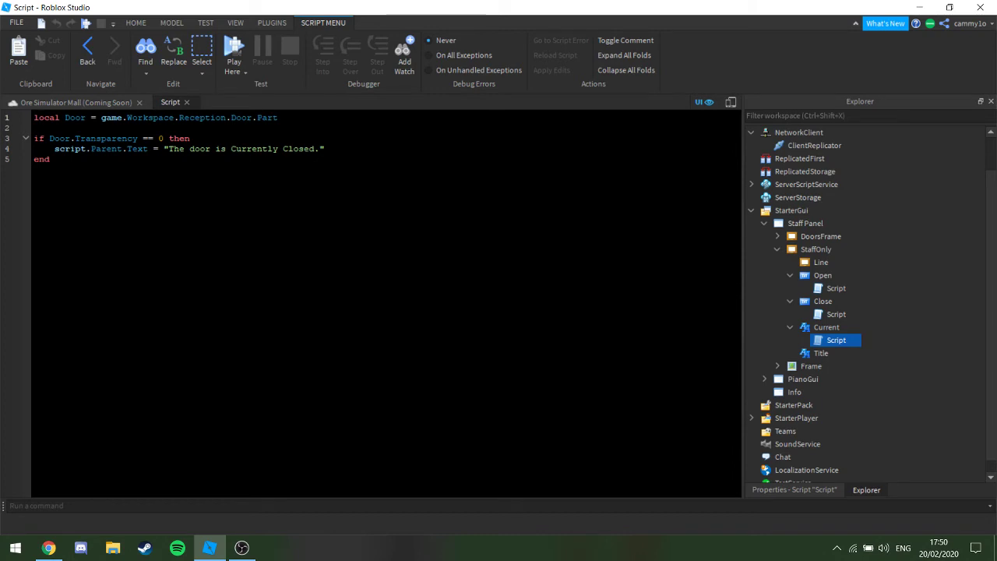
Duplicate the Door.Transparency if block below the original in the Current label's script
drag(50, 159, 2, 137)
click(23, 141)
drag(49, 159, 34, 138)
key(ctrl+c)
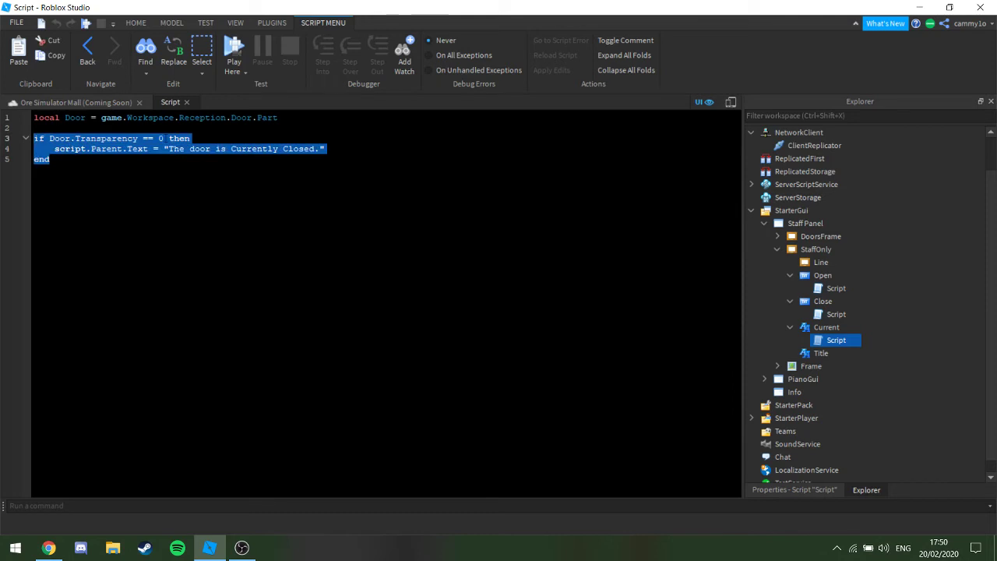
click(49, 158)
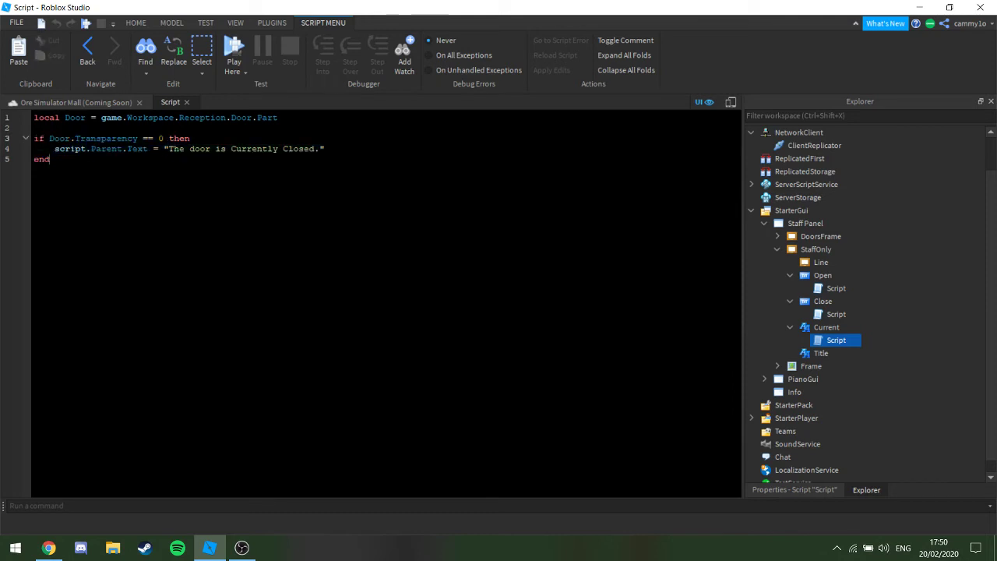
key(Return)
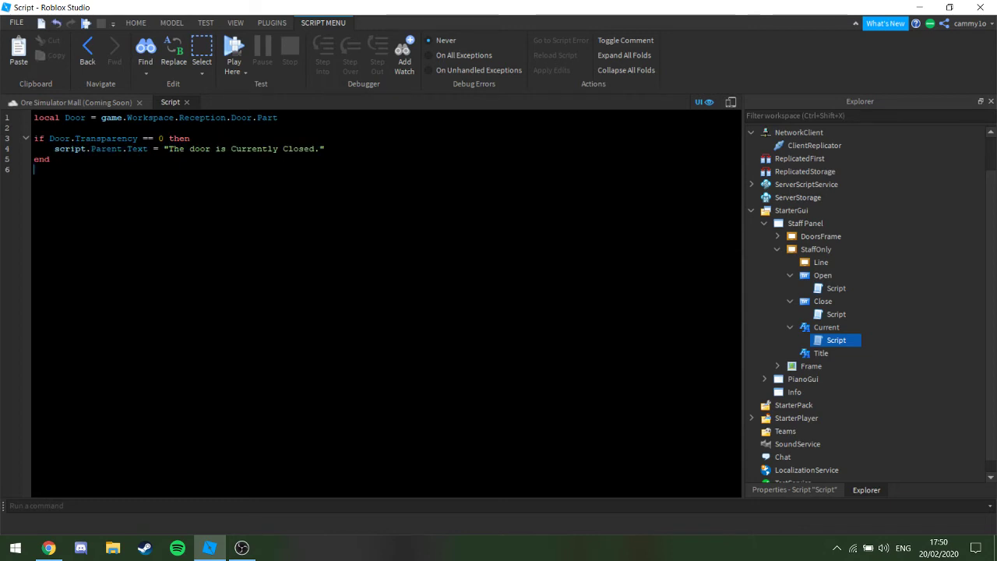
key(ctrl+v)
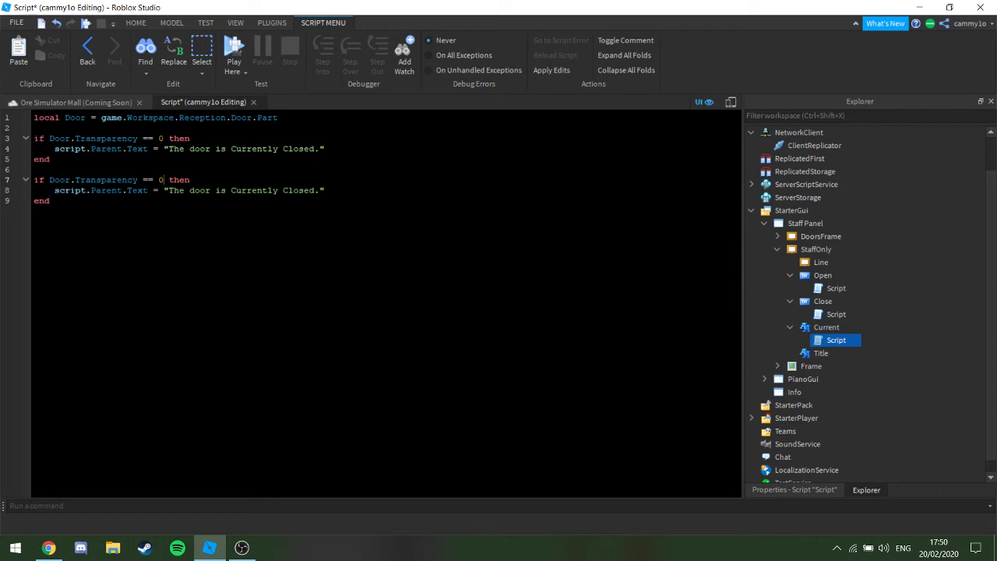
Change the copied block to check for transparency 1 and report the door as Open, and close the script
key(BackSpace)
text(1)
double_click(298, 189)
text(Open)
click(255, 102)
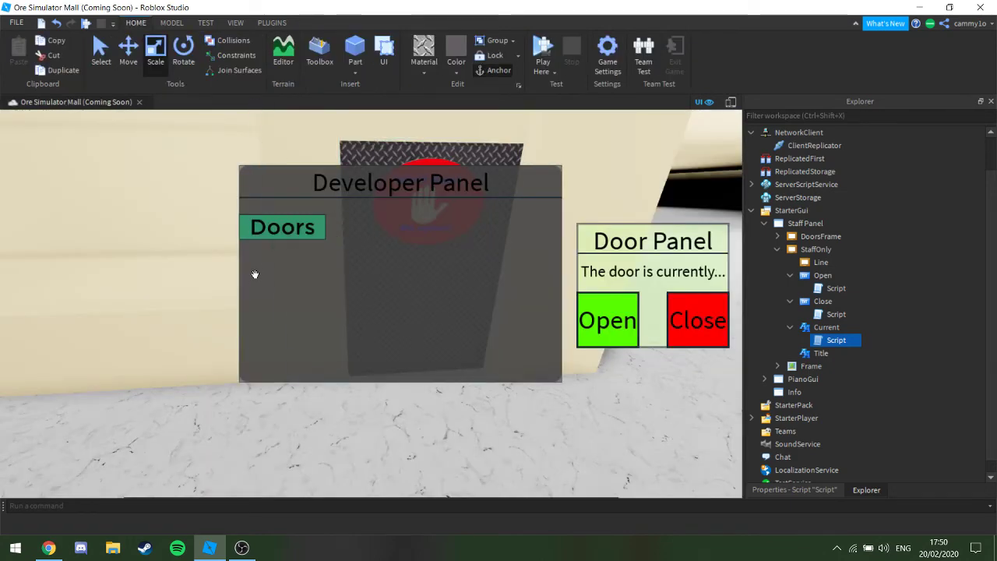
Collapse the Current, Close and Open objects inside the StaffOnly frame
right_drag(256, 273, 256, 273)
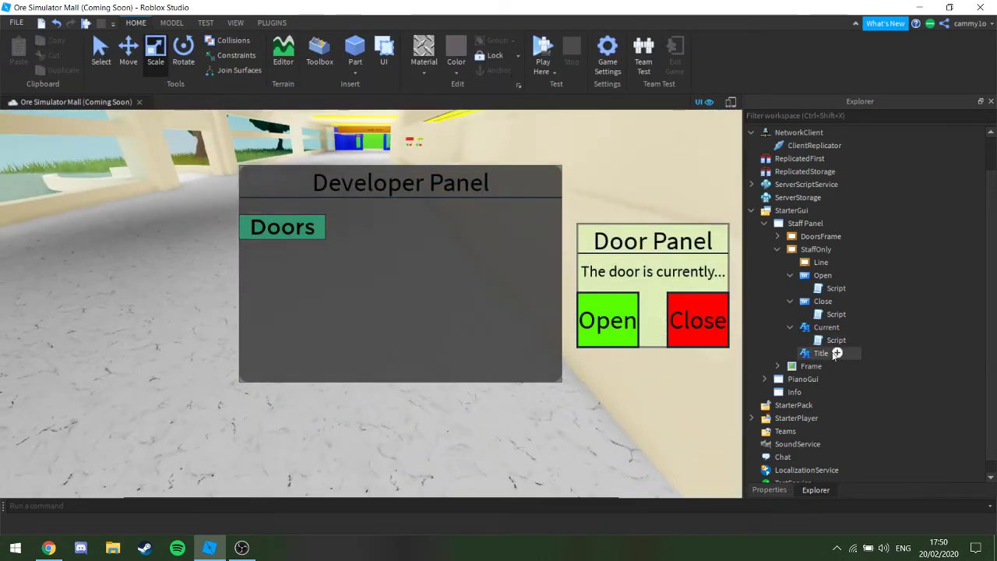
click(789, 327)
click(790, 301)
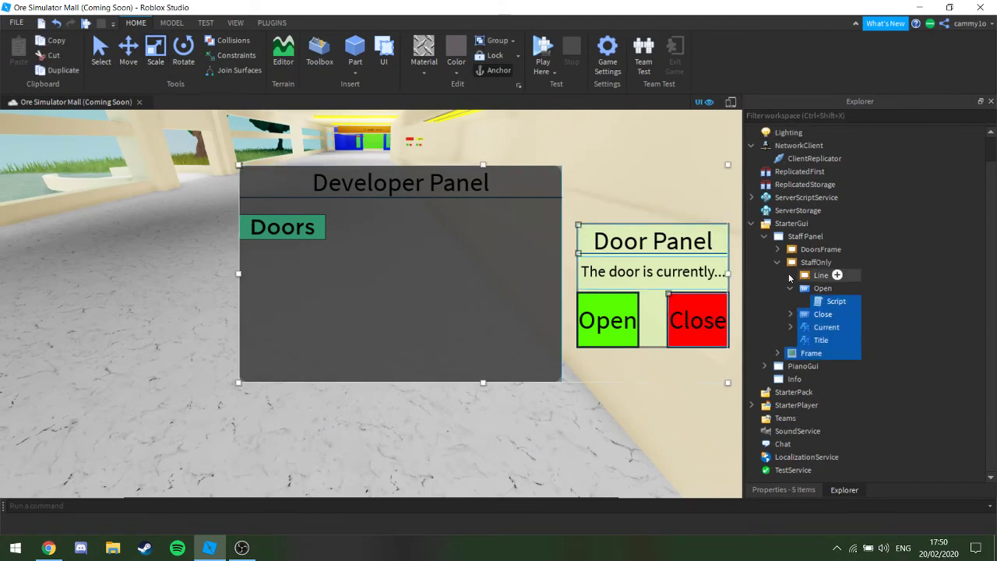
click(789, 289)
Turn off the Visible property of the StaffOnly frame
click(815, 275)
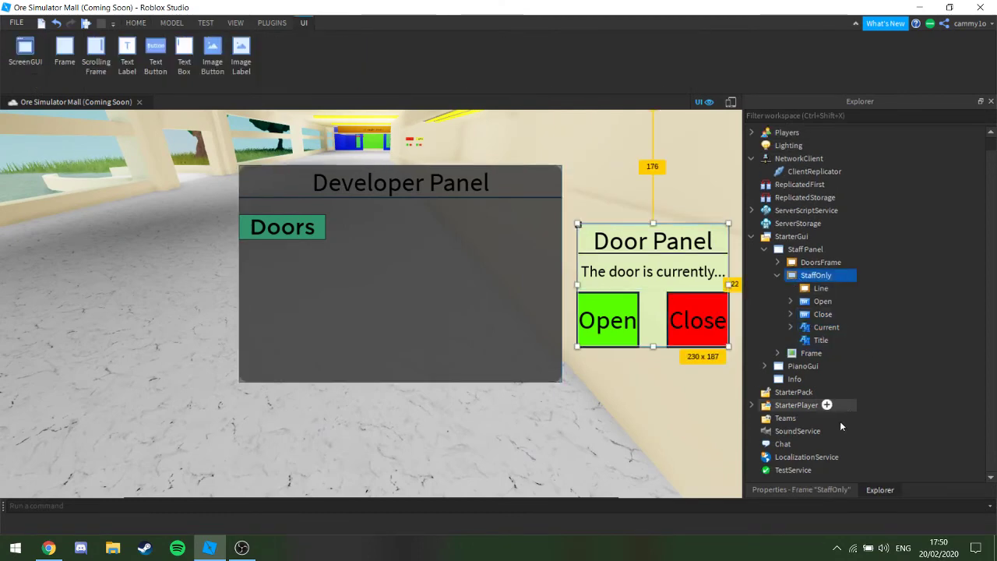
click(849, 489)
scroll(917, 219, down, 5)
click(857, 279)
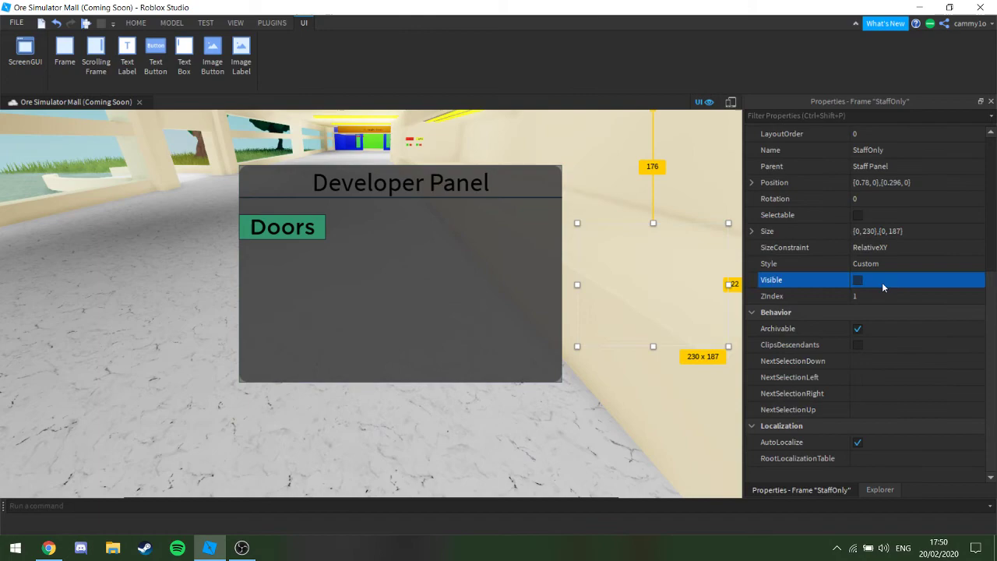
Deselect the frame, face the Reception door and start a play test of the game
click(553, 413)
right_drag(553, 412, 540, 407)
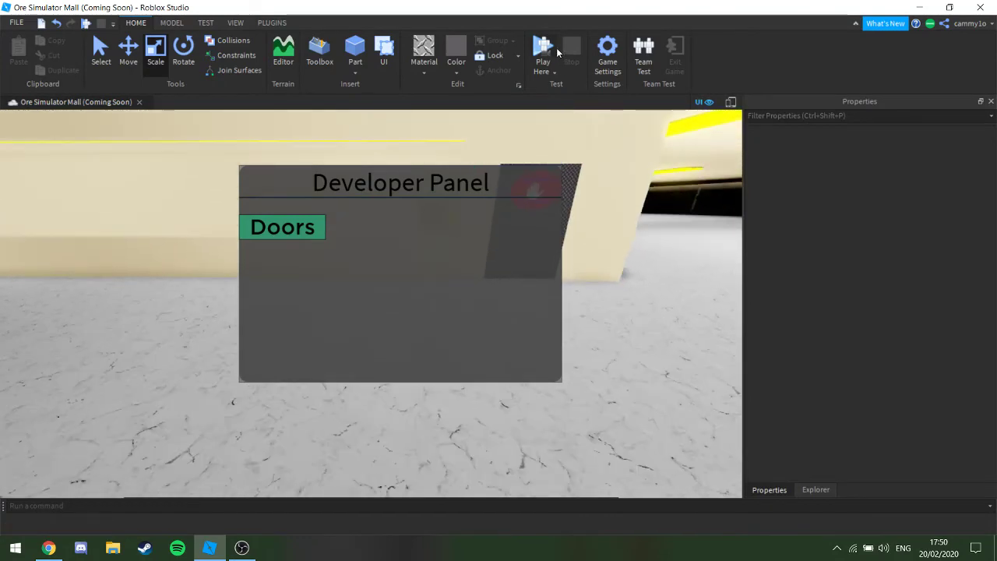
key(F5)
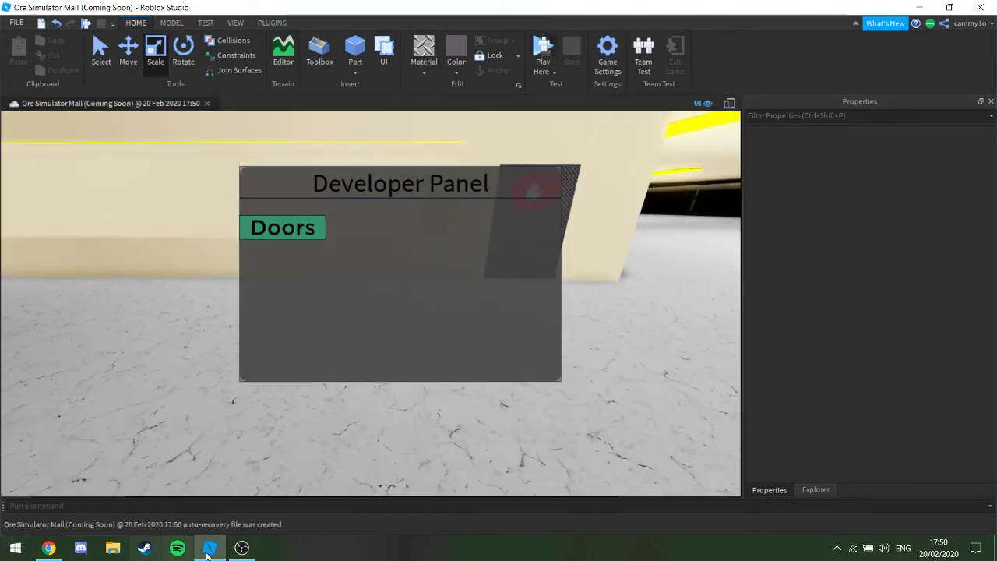
Switch to OBS and raise the Audio Input Capture 2 volume to 0.0 dB
click(243, 548)
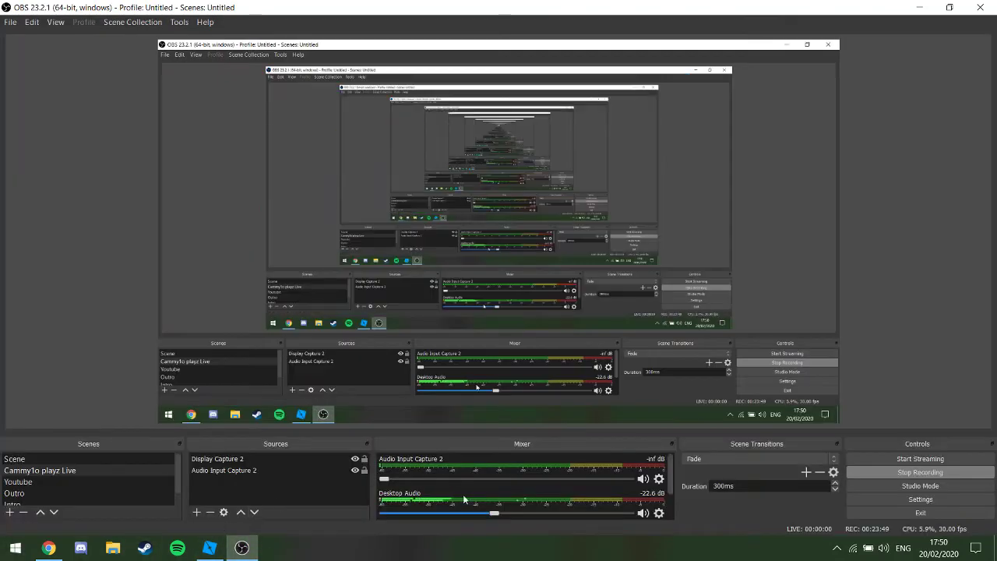
drag(586, 479, 646, 482)
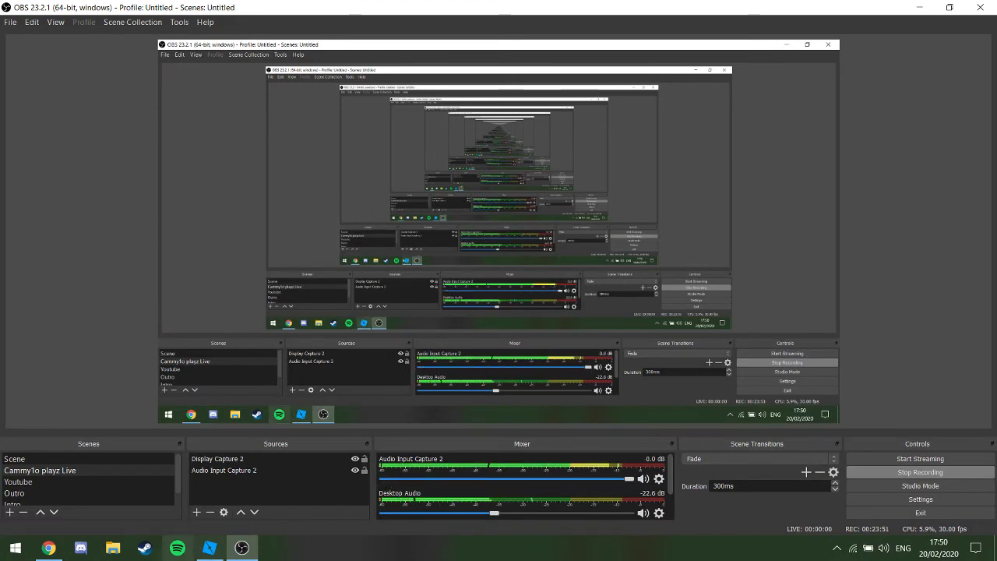
click(51, 550)
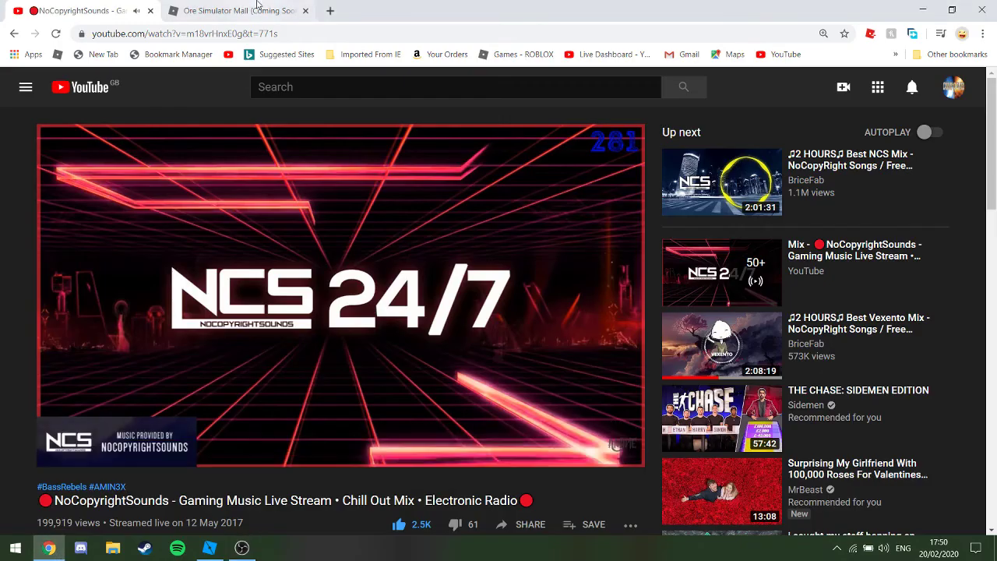
click(257, 7)
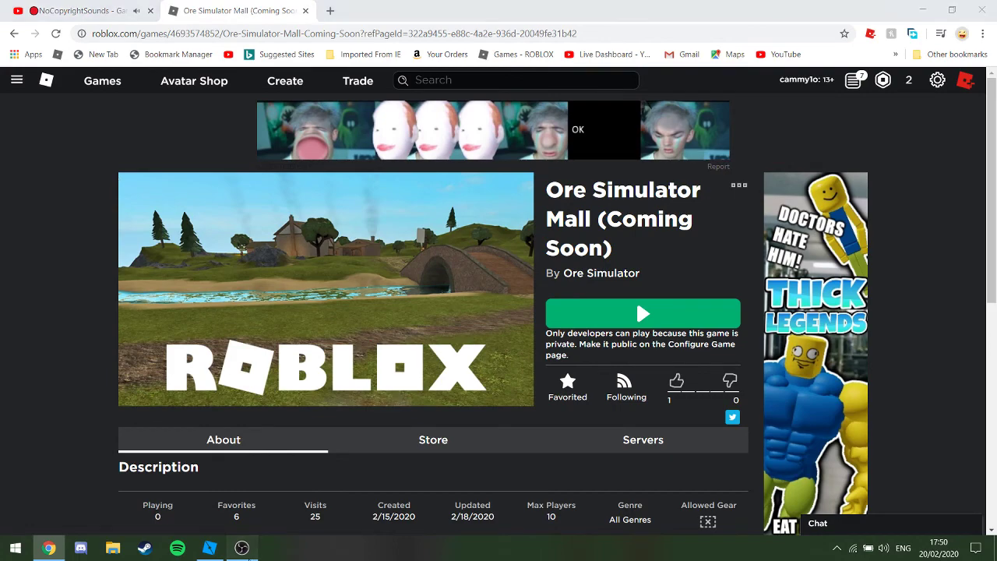
click(250, 544)
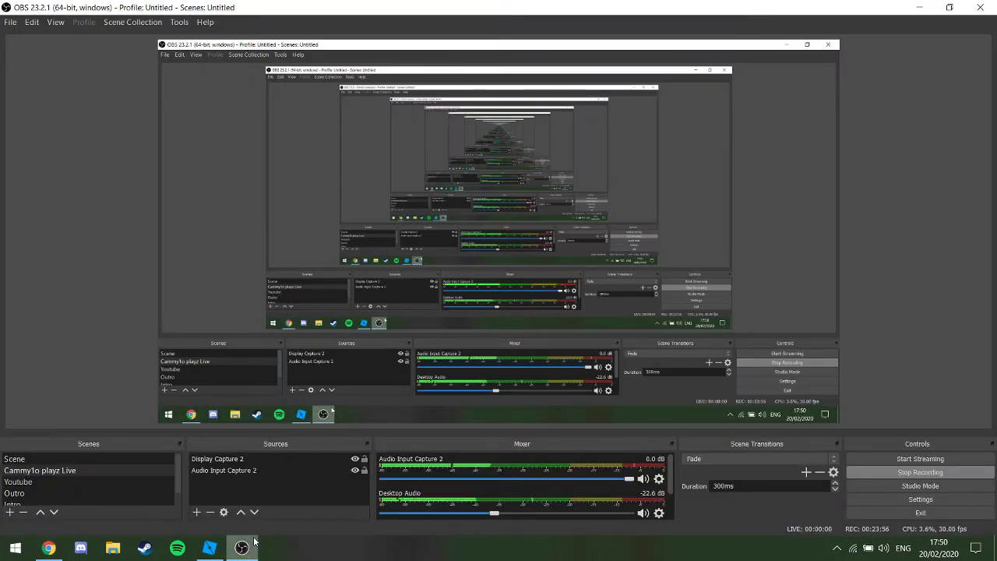
Switch back to Roblox Studio, bring up the Staff Only door controls in the running game and open the door
click(209, 547)
click(294, 249)
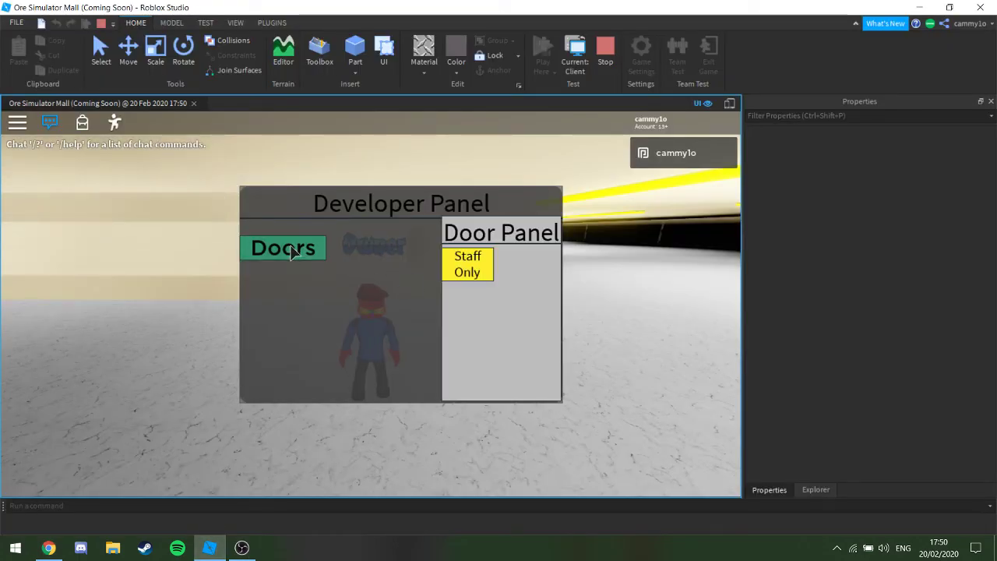
click(473, 249)
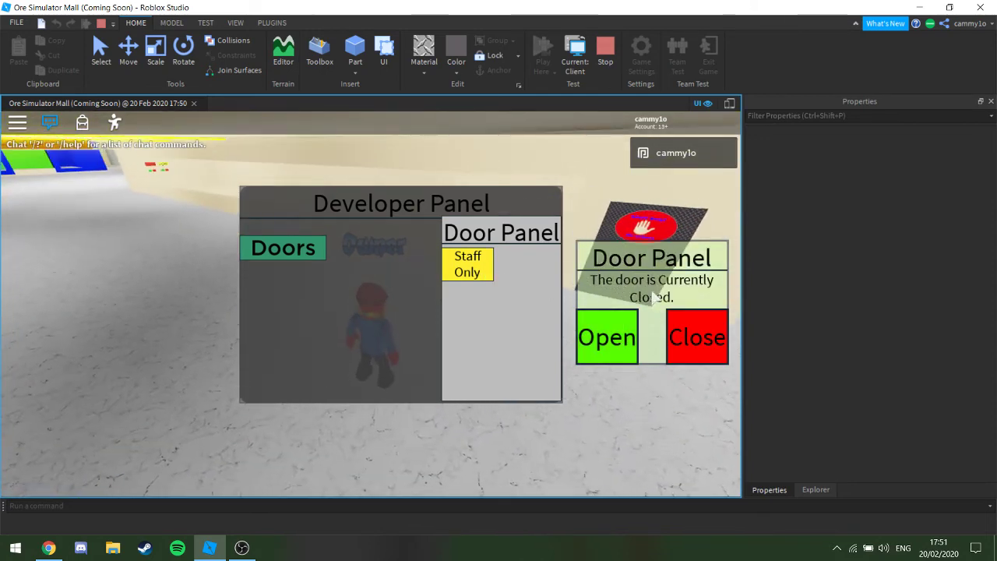
click(614, 343)
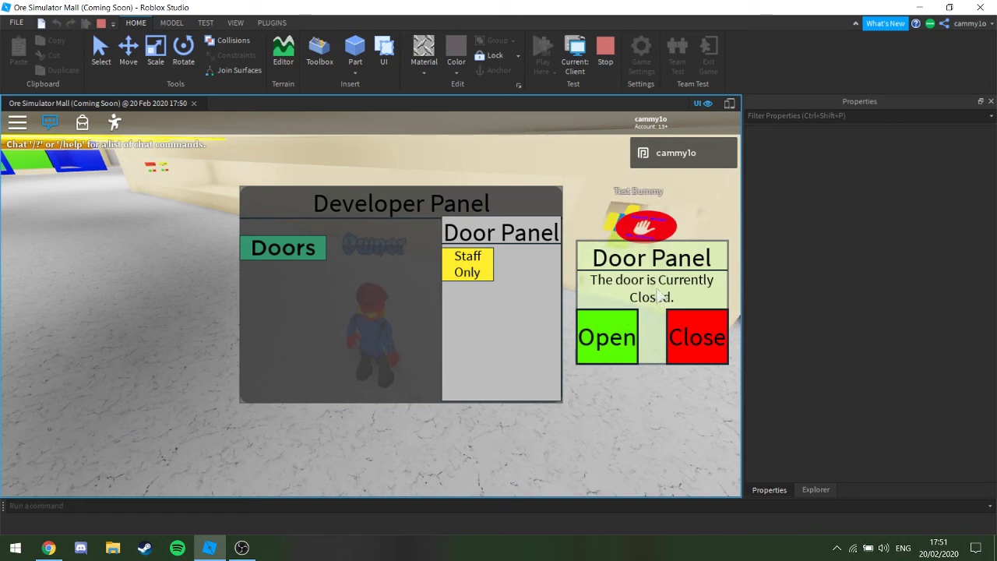
Walk the character through the opened Reception doorway to test that it can be passed
key(s)
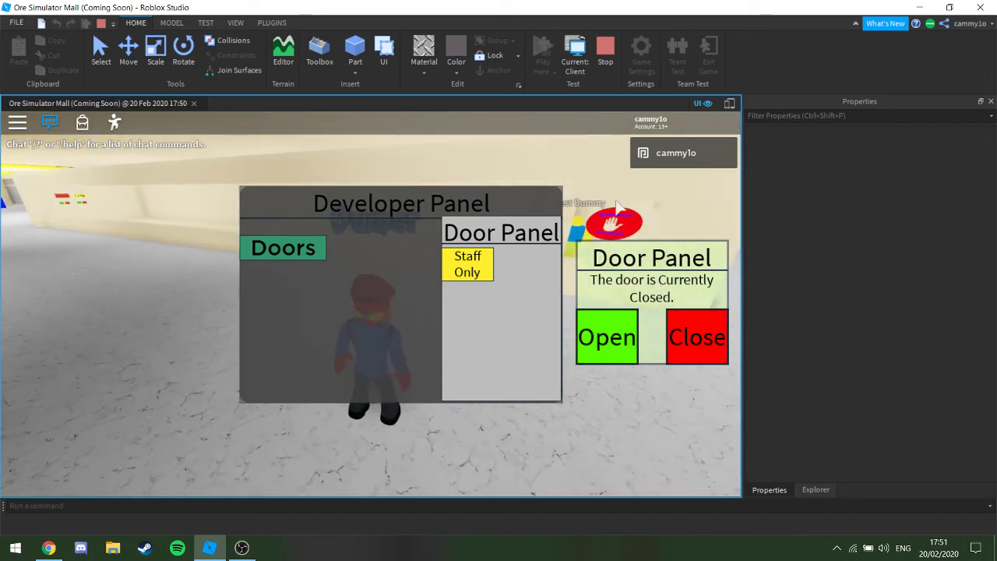
key(s)
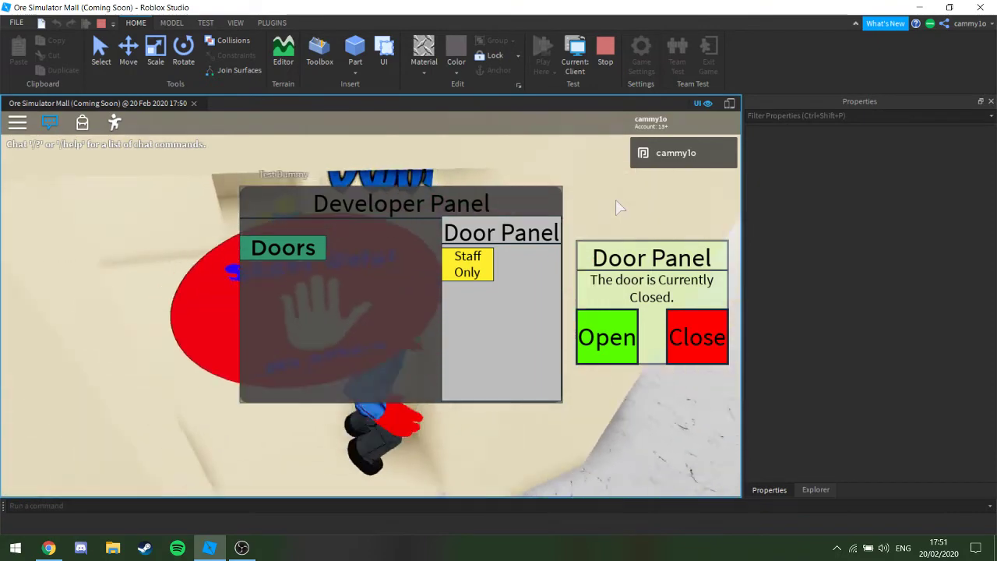
key(w)
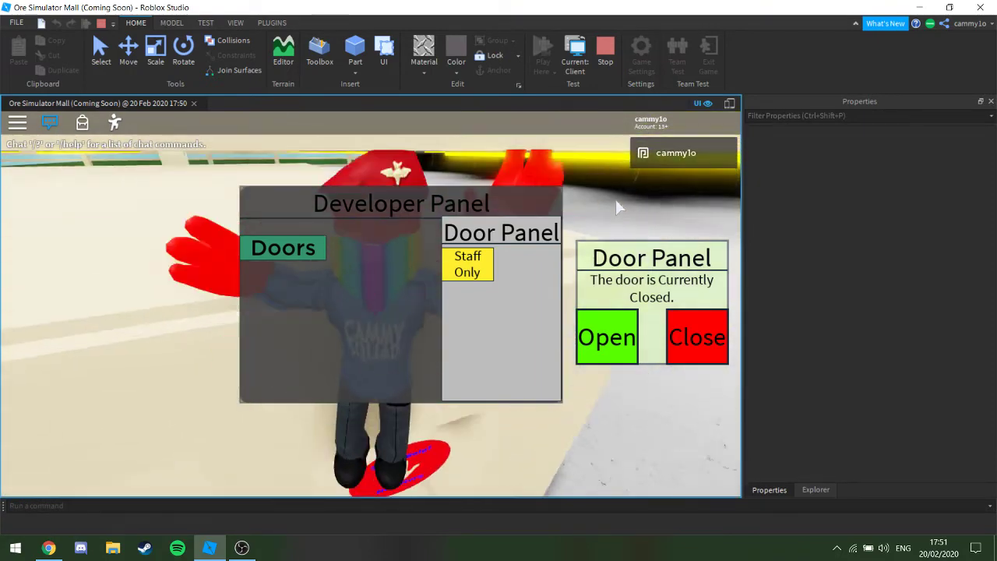
key(s)
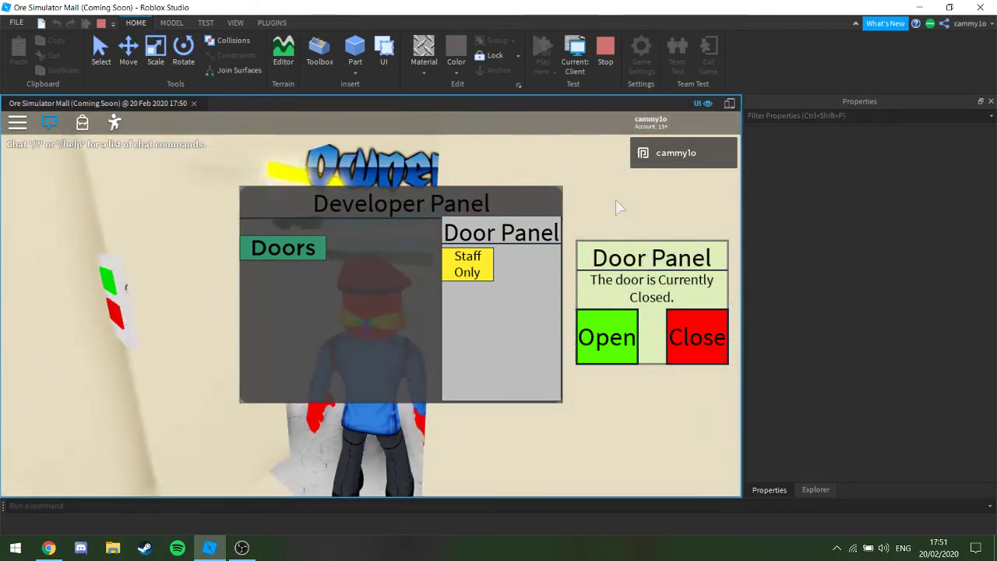
key(w)
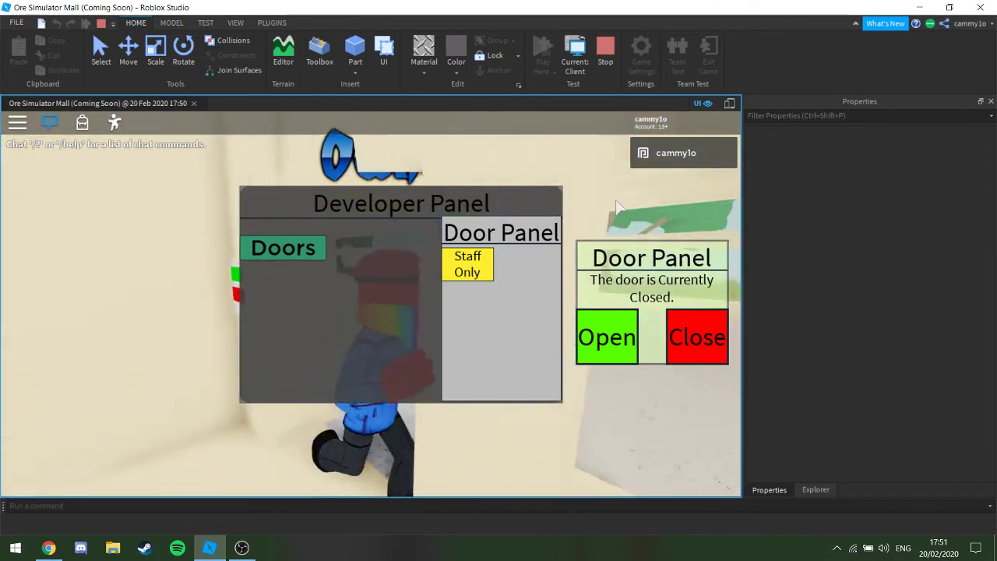
key(w)
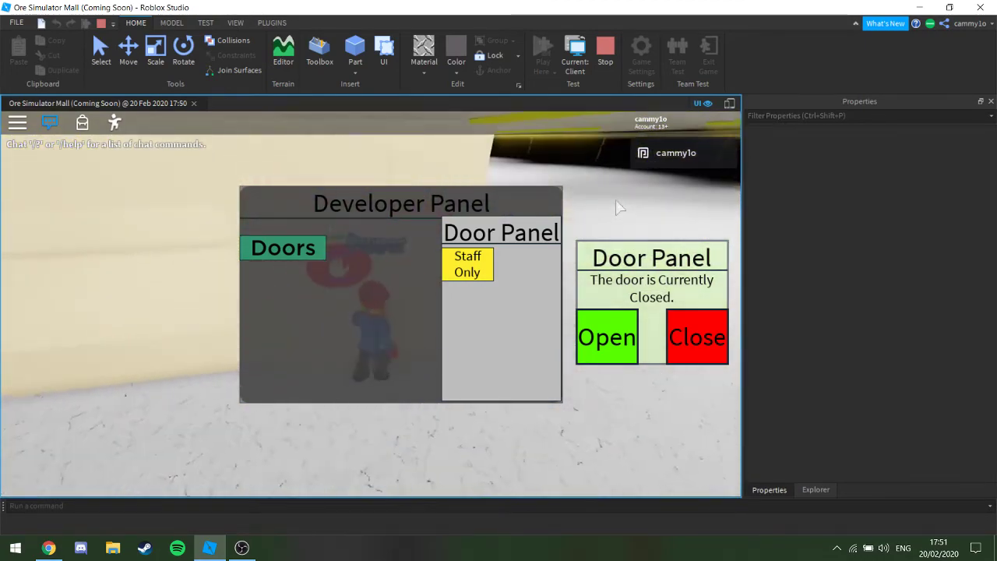
Close the door from the Door Panel and walk the character around the doorway to test the controls
key(w)
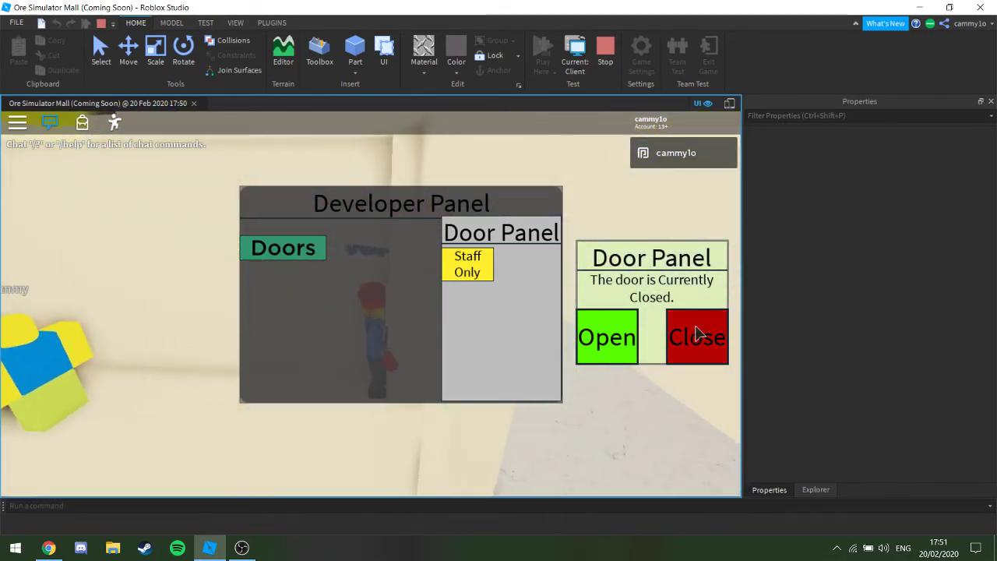
key(w)
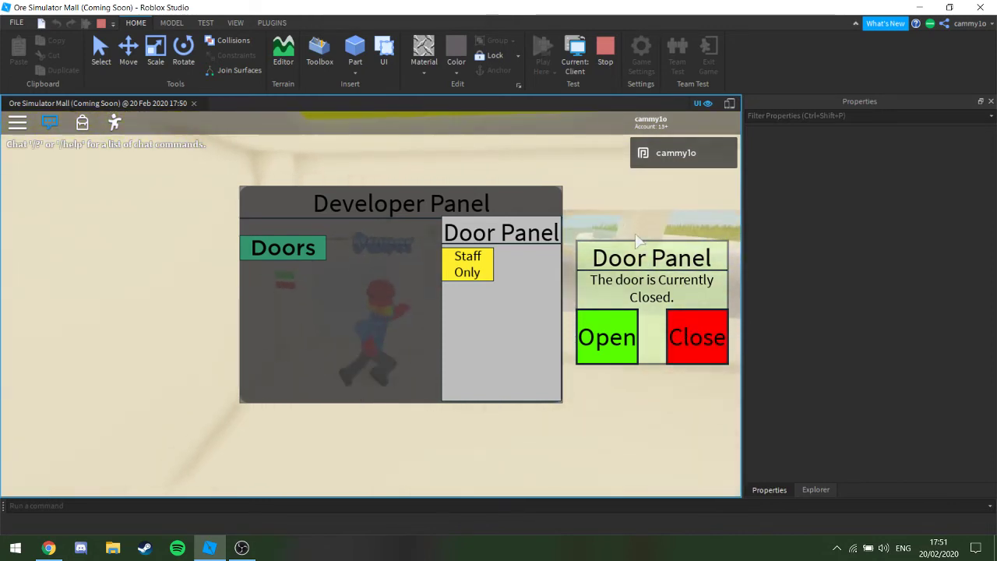
key(w)
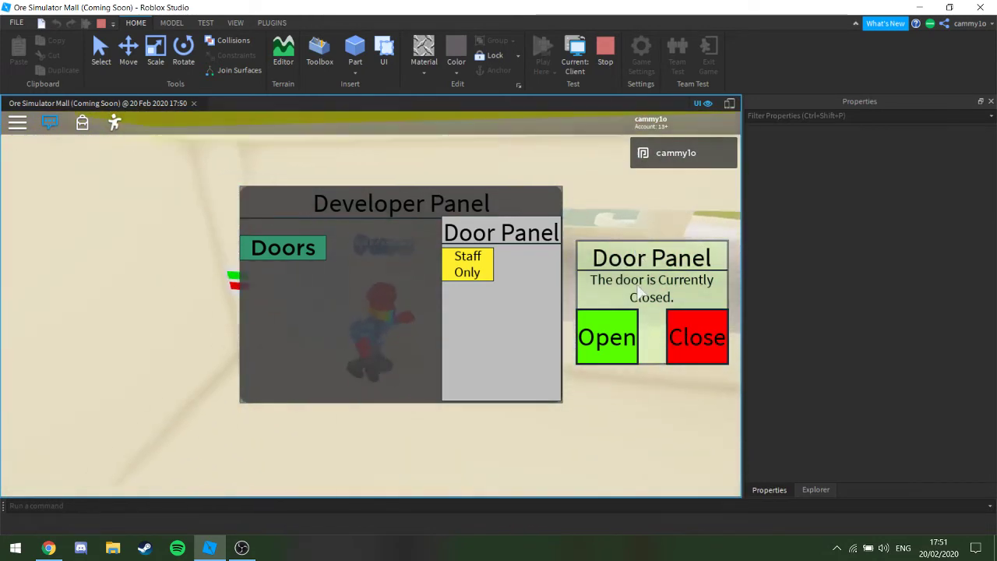
key(s)
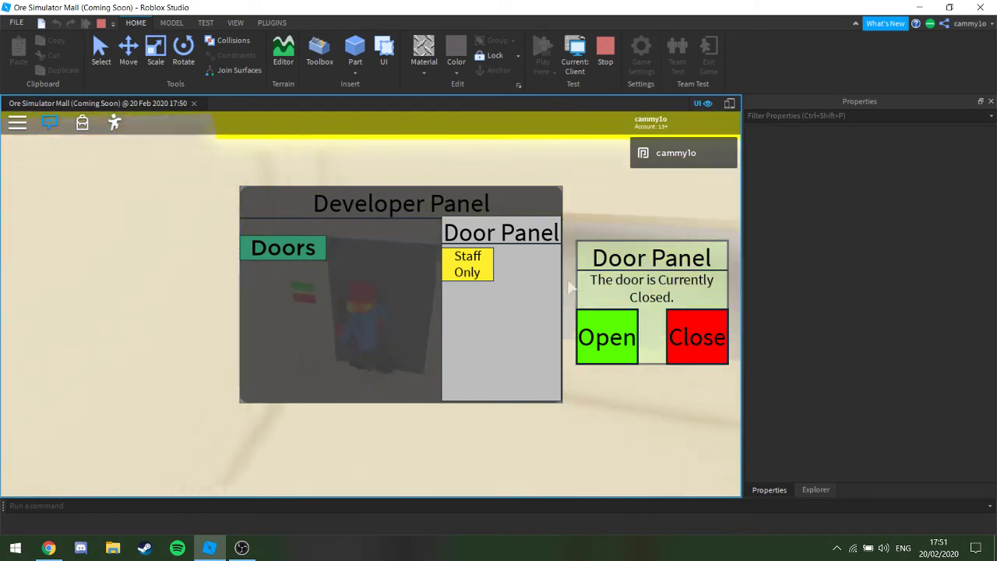
key(s)
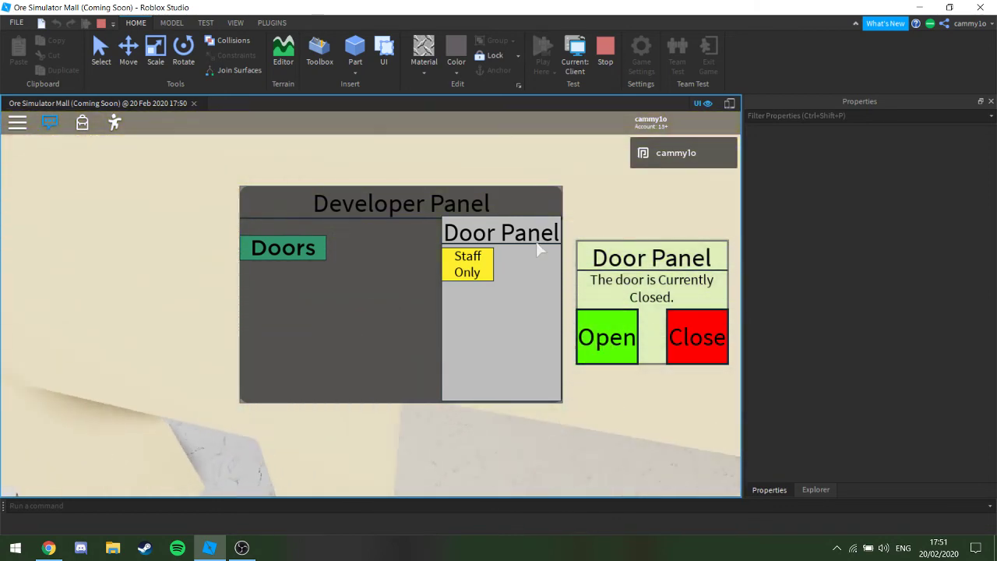
key(s)
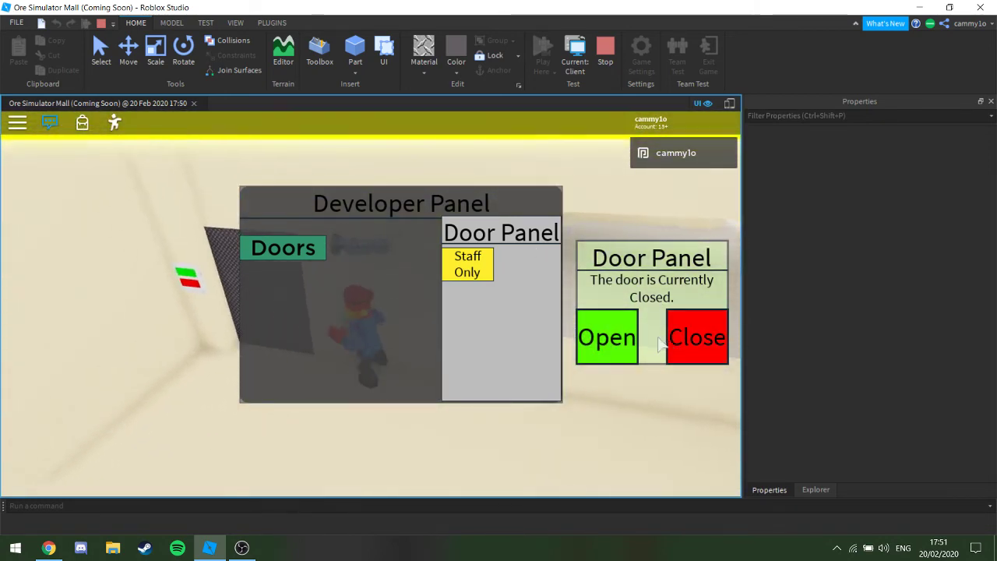
key(s)
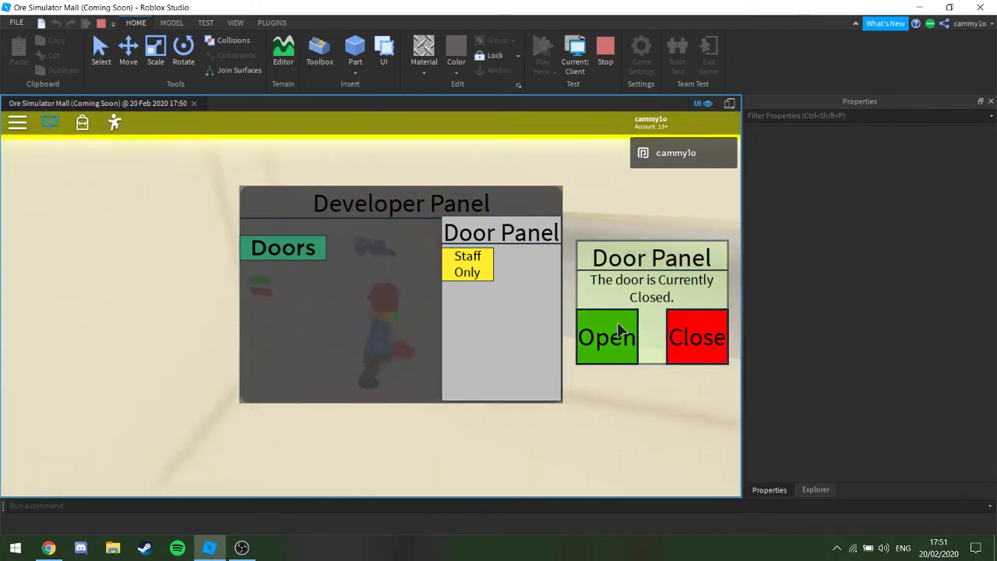
Move the character back, try the door's Close and Open controls once more, and stop the play-test
key(s)
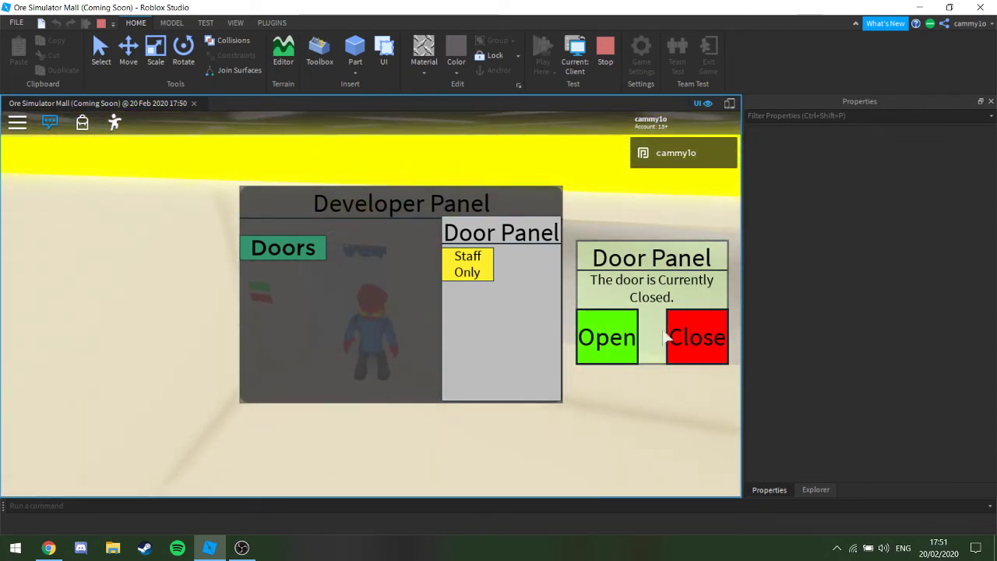
click(681, 340)
click(611, 337)
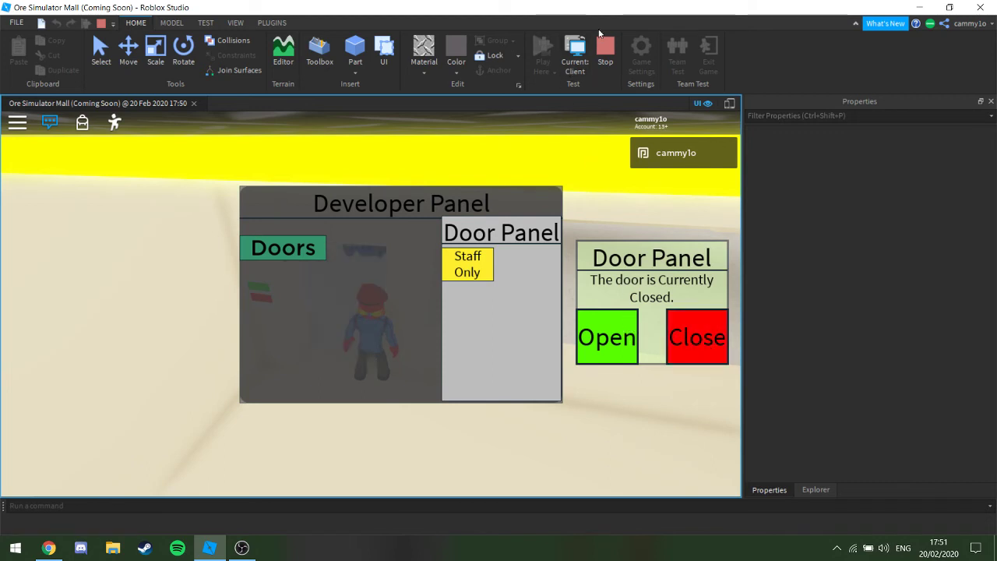
click(606, 56)
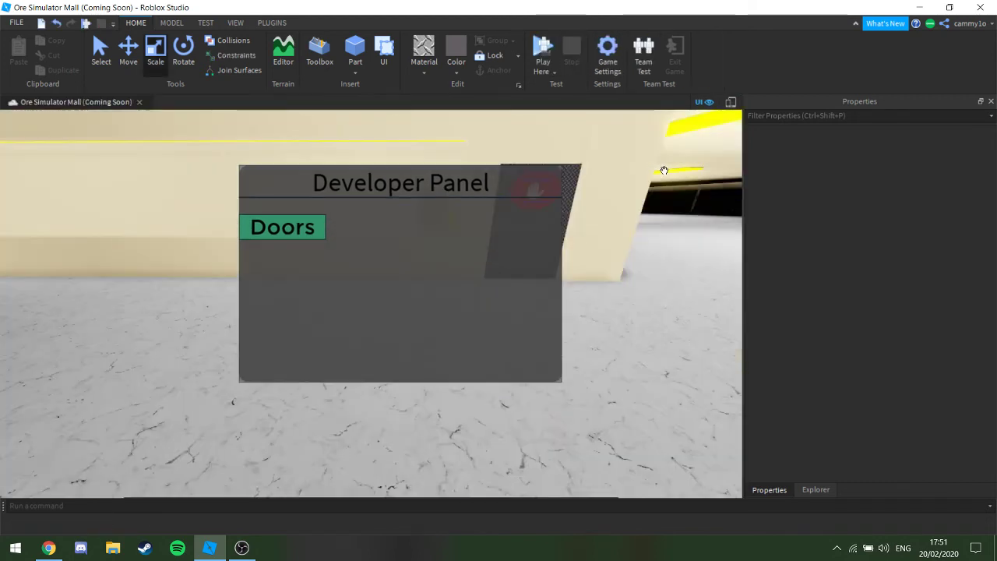
Open the script of StaffOnly's Open button and expand the Reception folder's Door model to its Image part's Decal
click(816, 489)
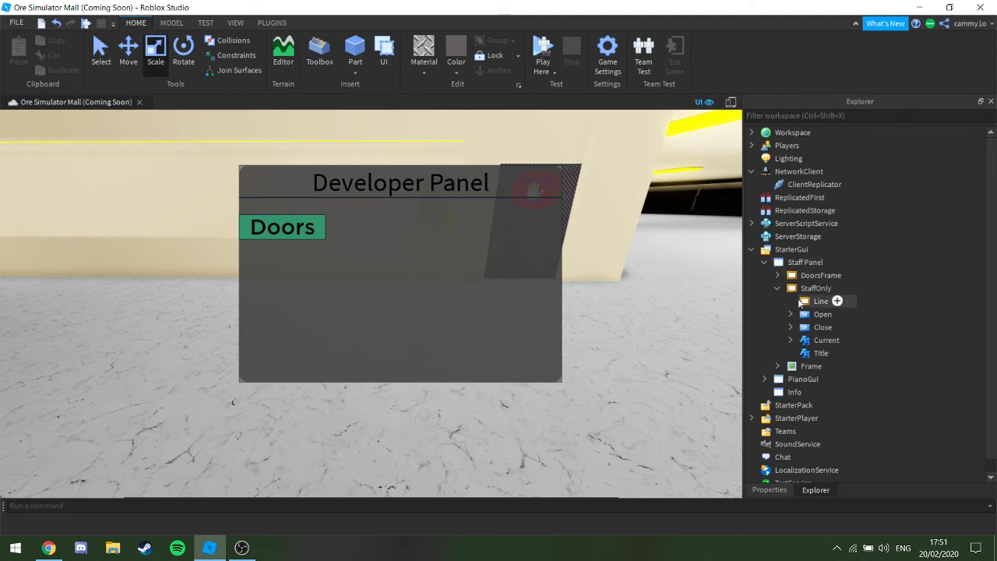
click(789, 313)
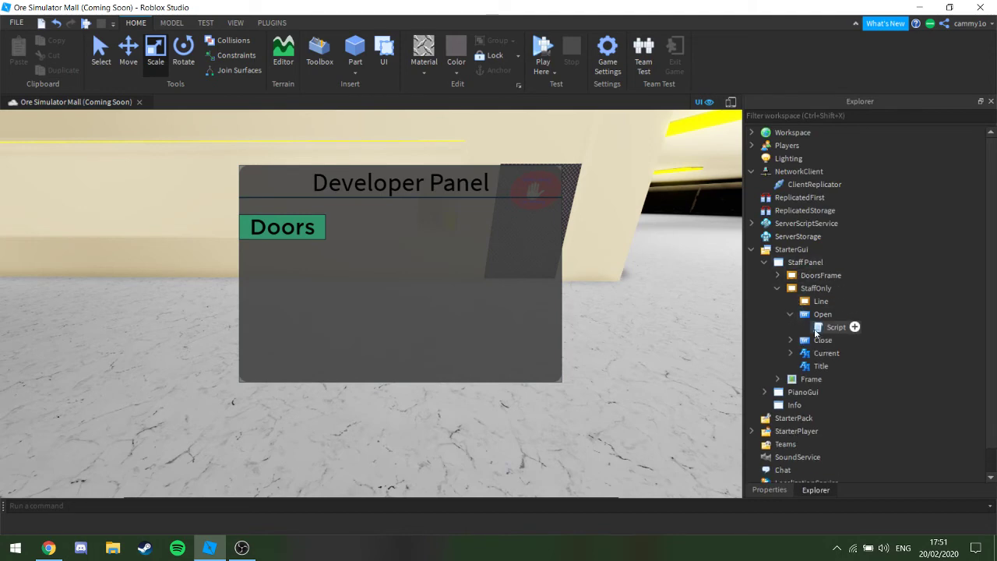
double_click(816, 327)
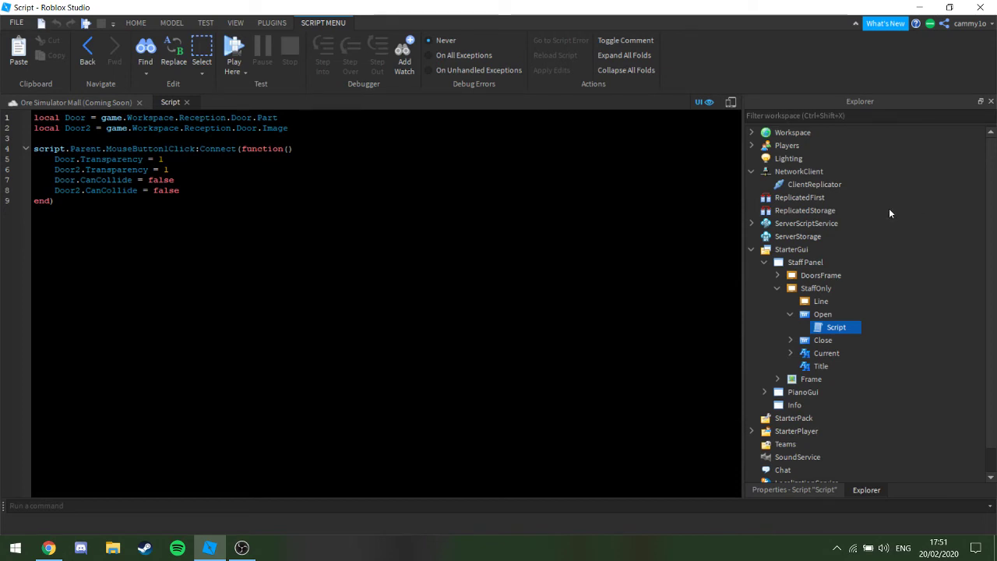
click(751, 133)
scroll(790, 172, down, 10)
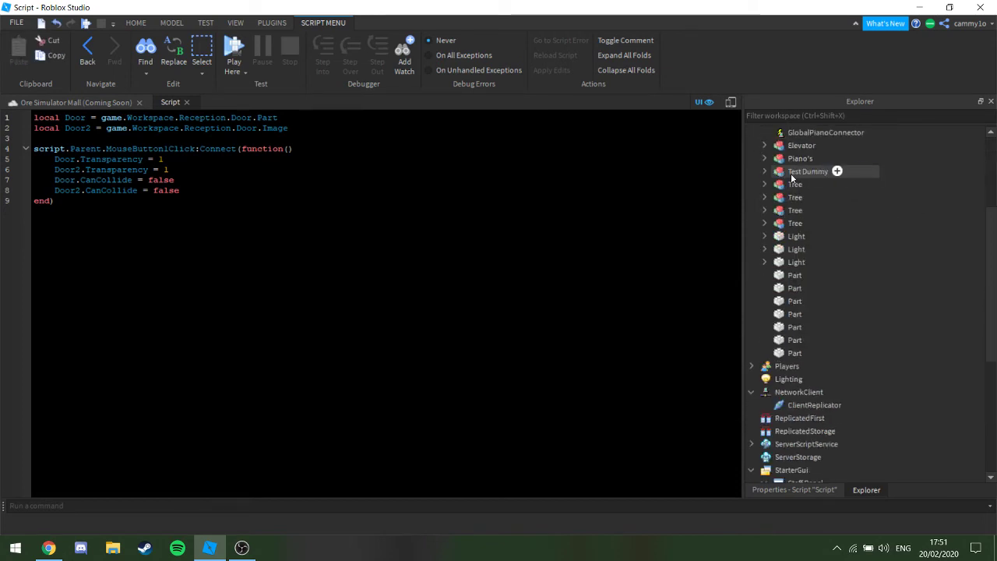
scroll(790, 173, up, 10)
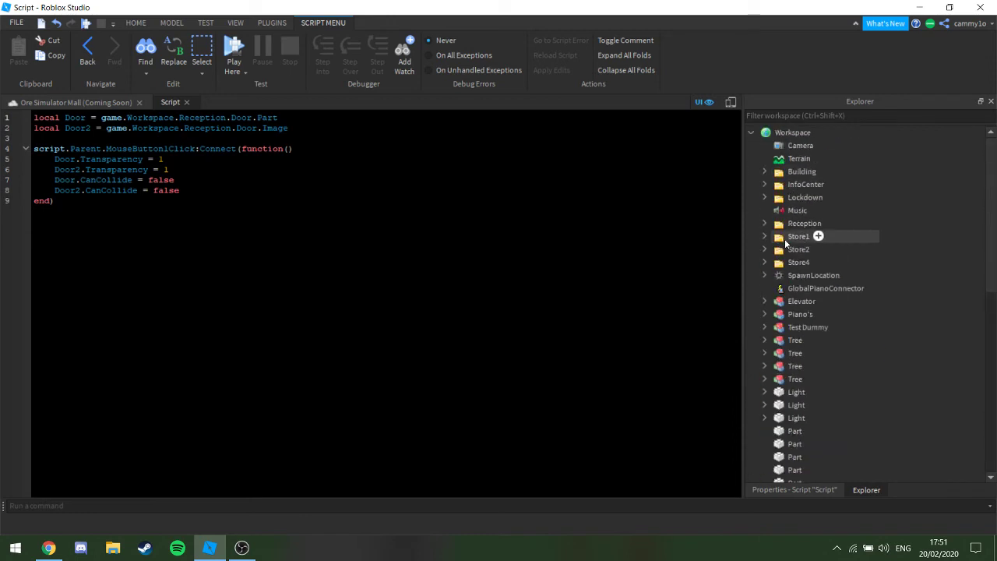
click(764, 224)
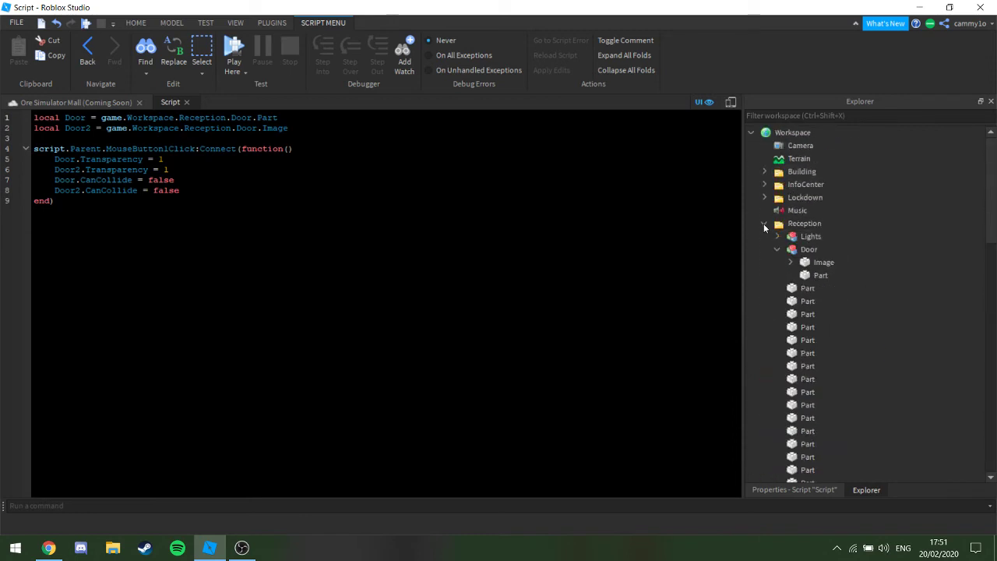
click(789, 262)
Add the line Door2.Decal.Transparency = 1 at the end of the Open script's click function, checking the Decal's properties for the property name
click(179, 190)
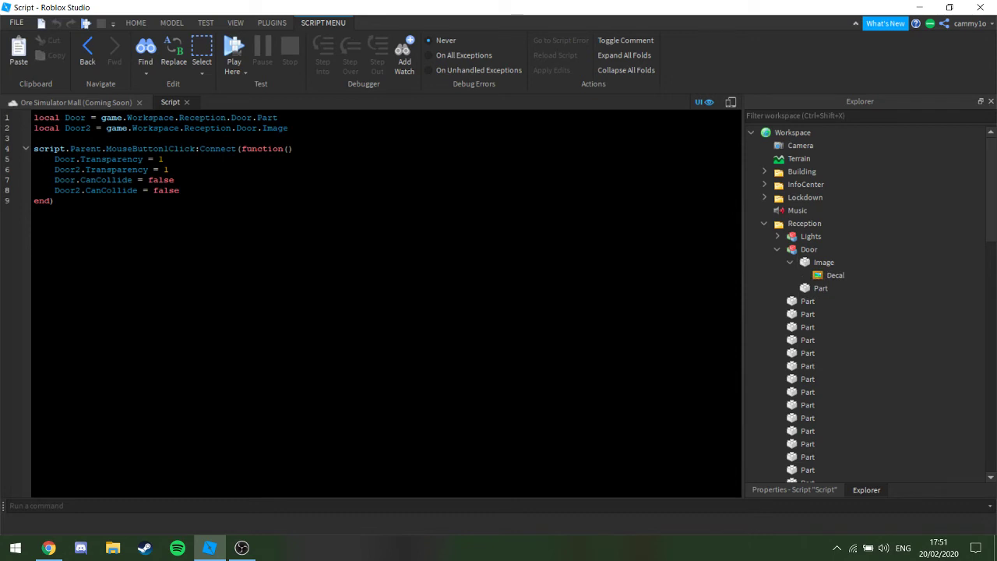
key(Return)
text(Door2)
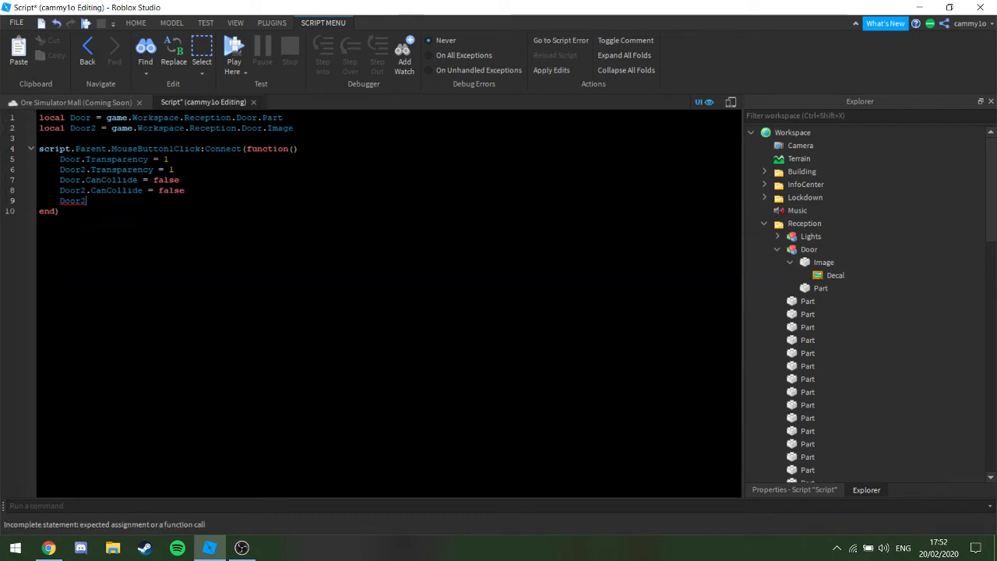
text(.Decal)
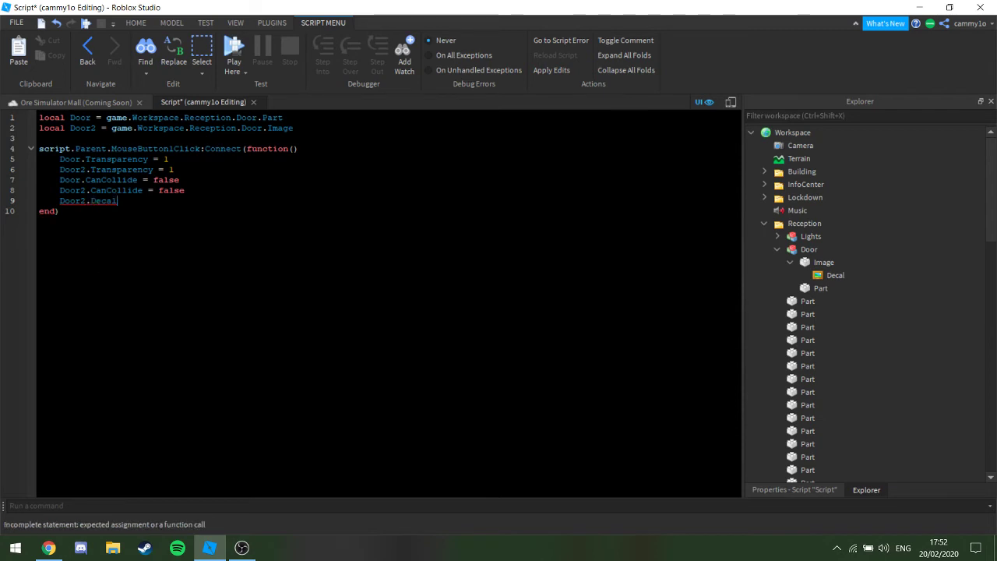
click(835, 276)
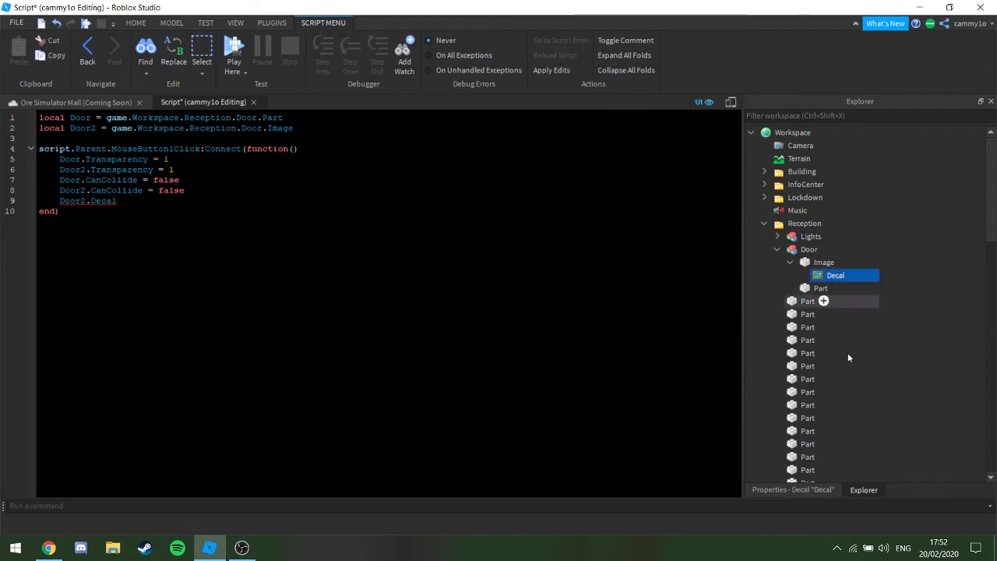
click(815, 489)
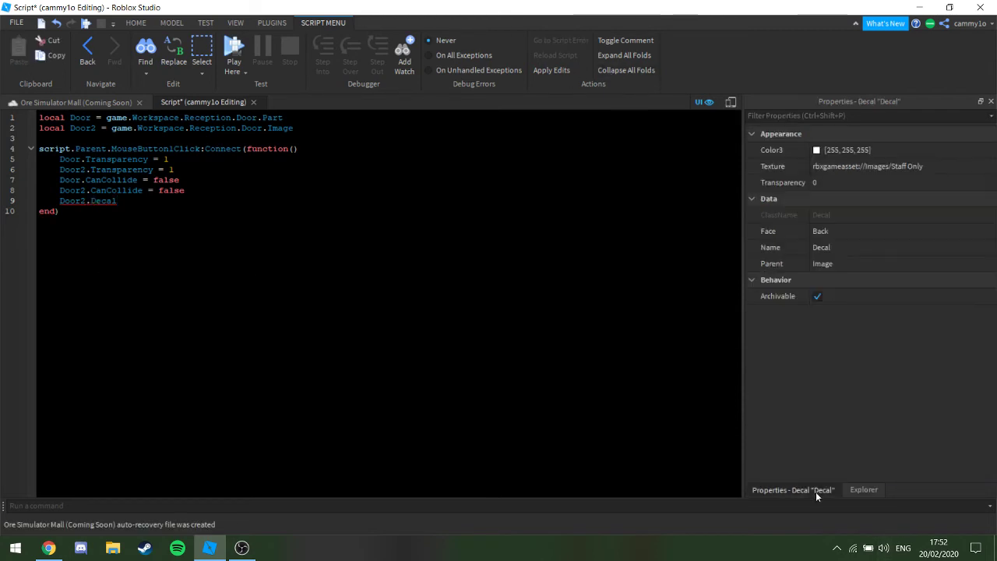
click(860, 489)
click(792, 262)
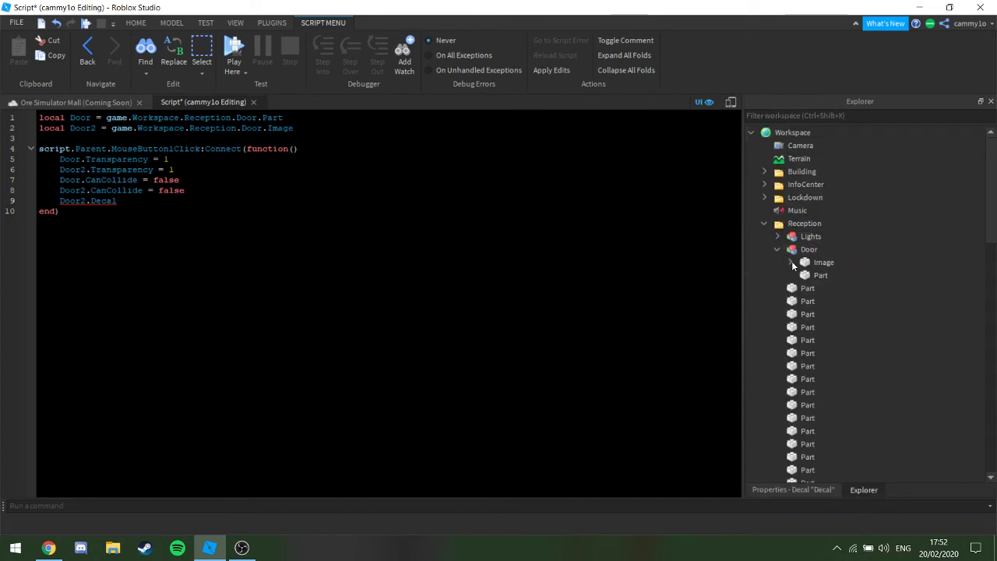
click(763, 223)
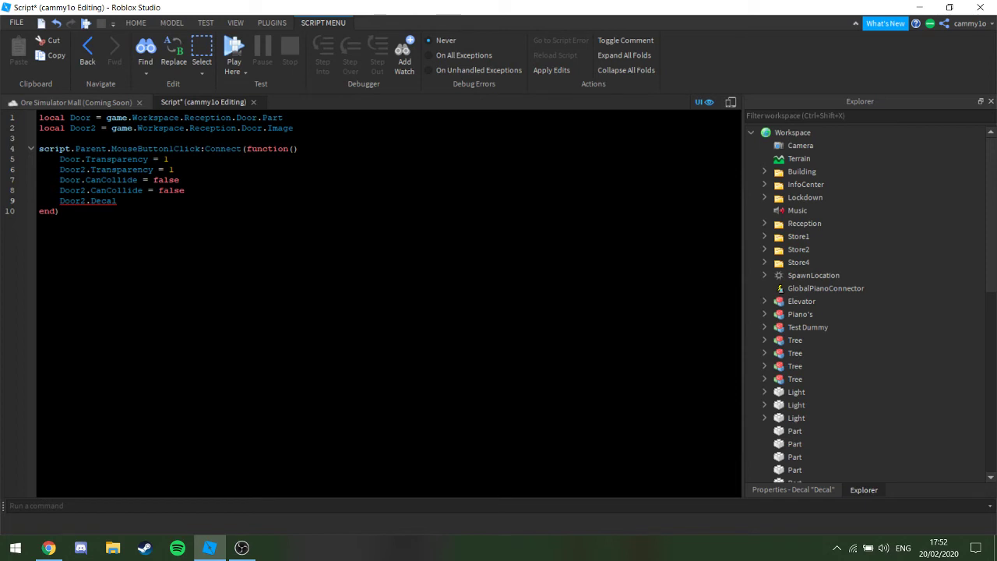
text(.Transparency )
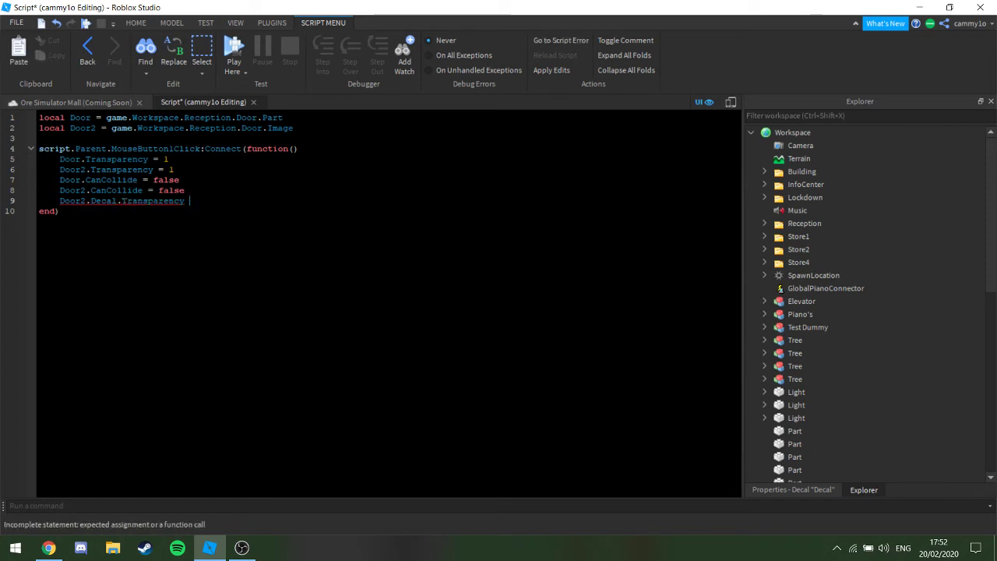
text(= 1)
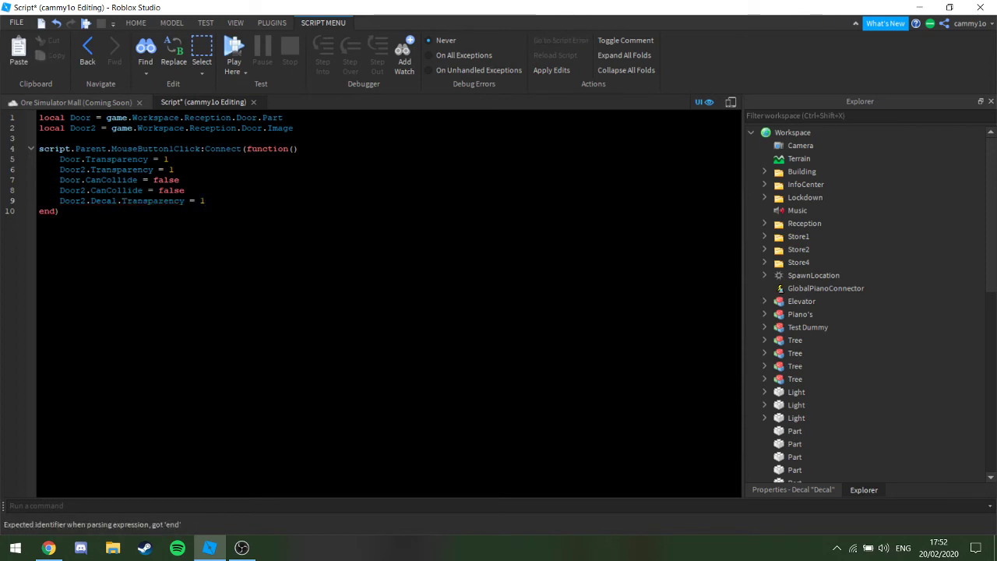
Copy the decal transparency assignment from the Open script into the Close button's click function as Door2.Decal.Transparency = 0, closing each script
drag(199, 200, 64, 200)
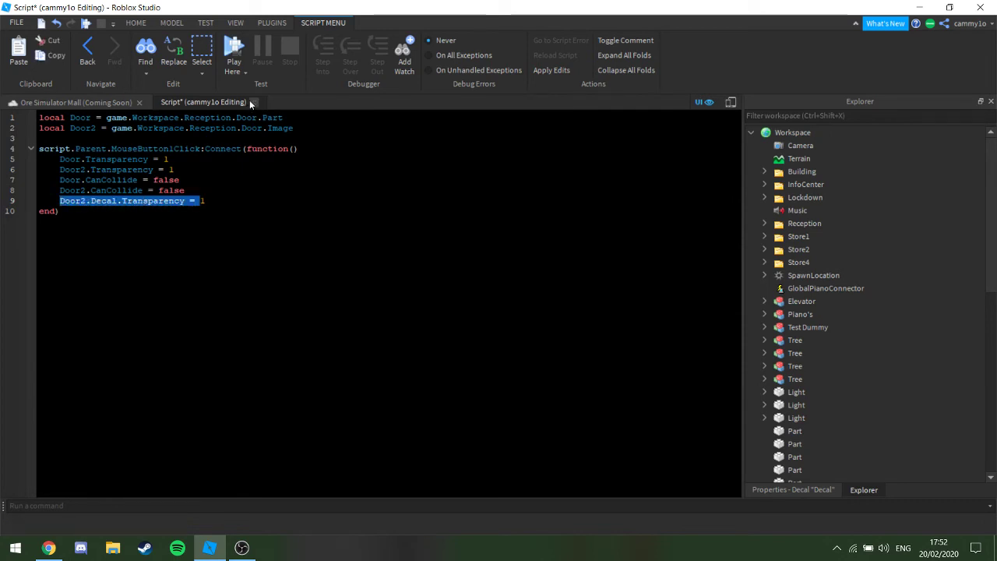
click(253, 102)
scroll(833, 247, down, 10)
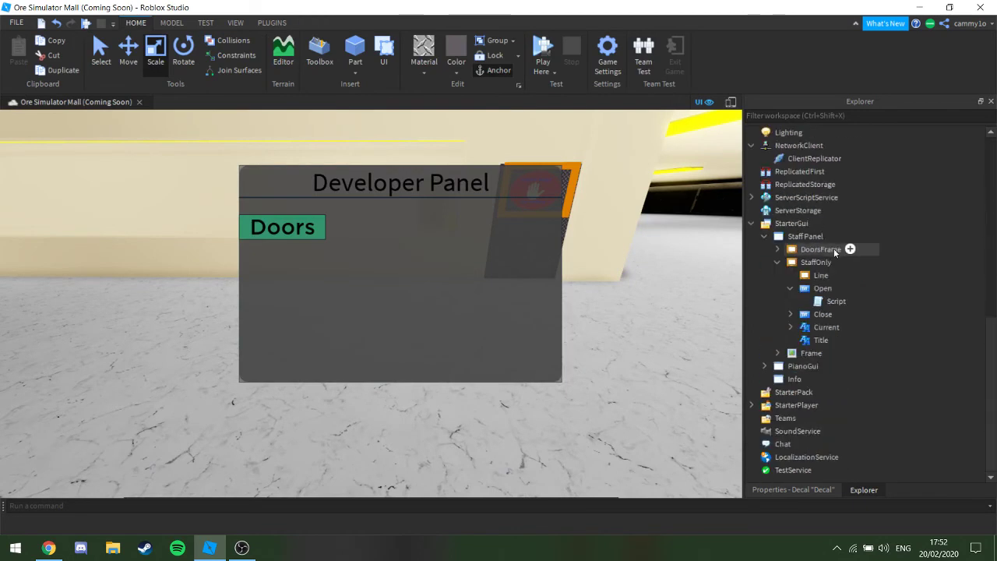
scroll(794, 292, up, 1)
click(791, 302)
click(790, 314)
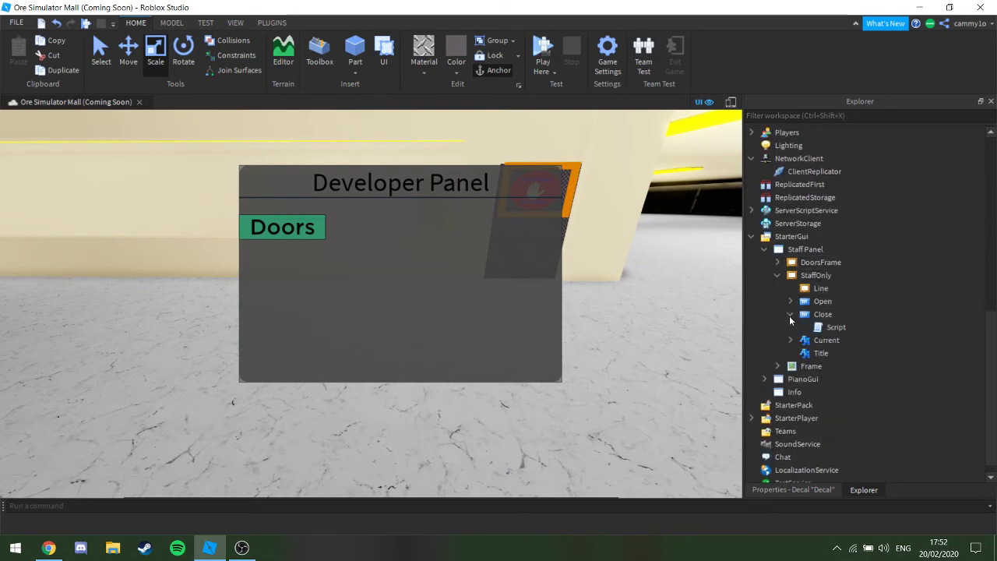
double_click(833, 325)
click(169, 179)
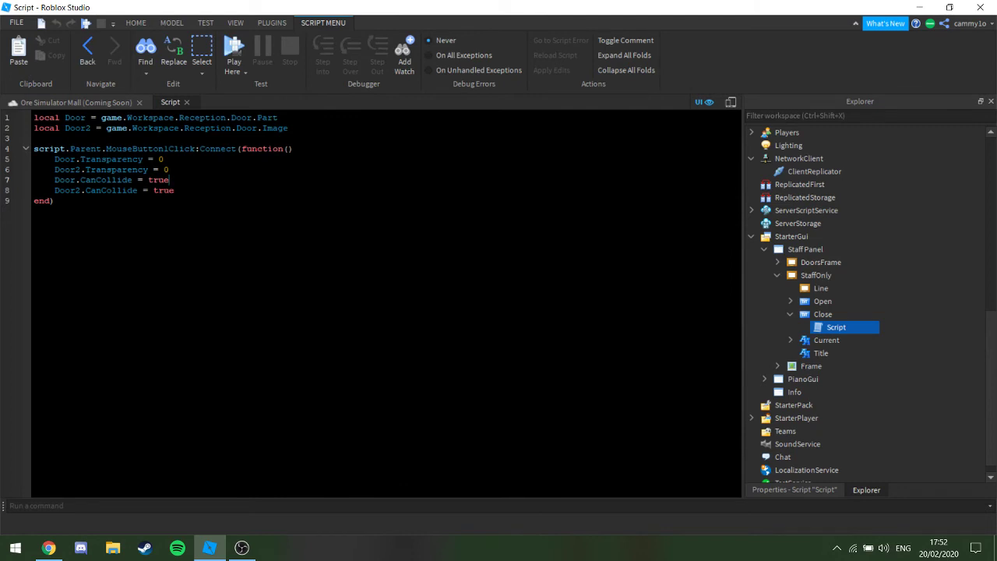
key(Return)
text(Door2.Decal.Transparency = 0)
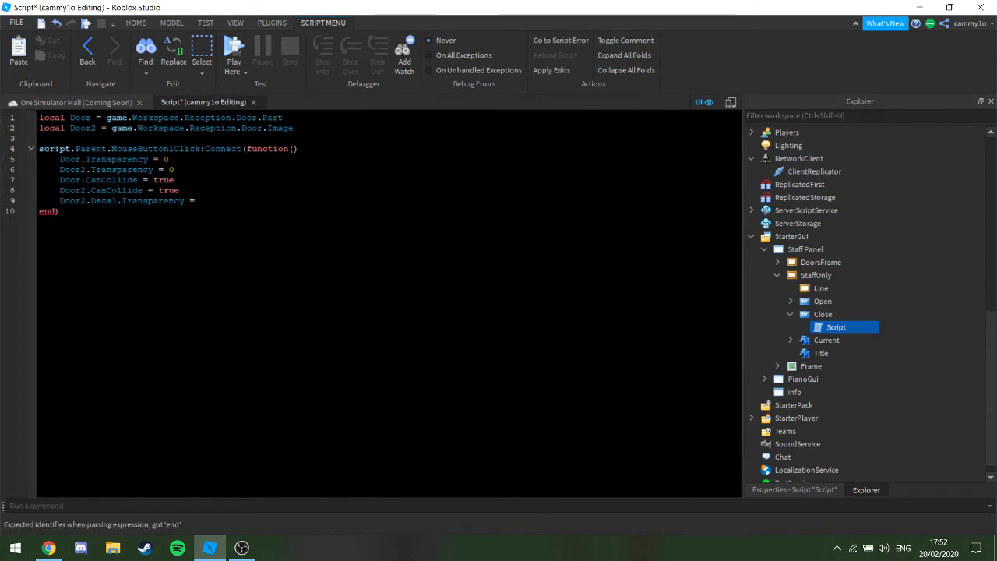
click(253, 102)
click(704, 409)
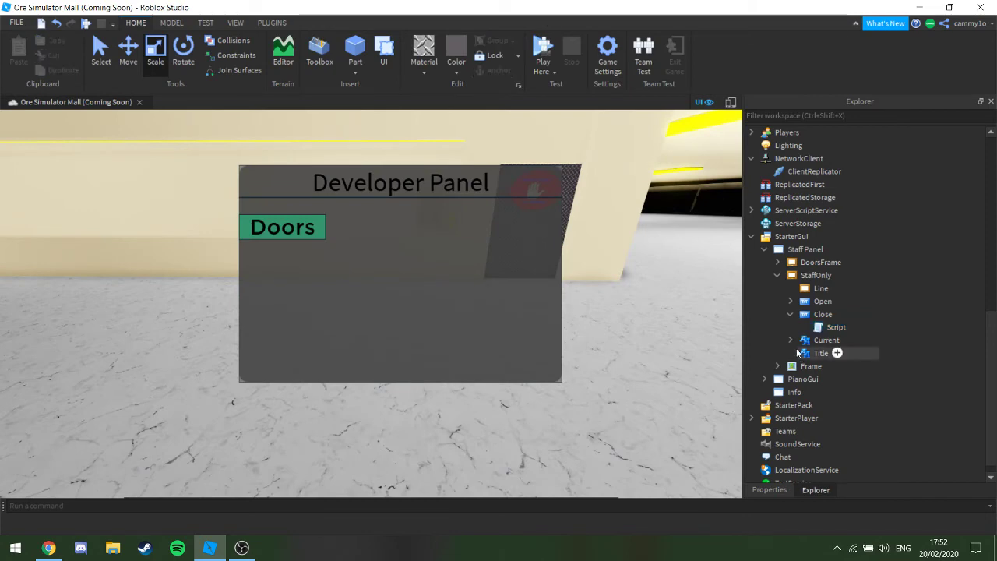
Open the Current label's script and add an else branch to the Door.Transparency == 0 condition
click(790, 314)
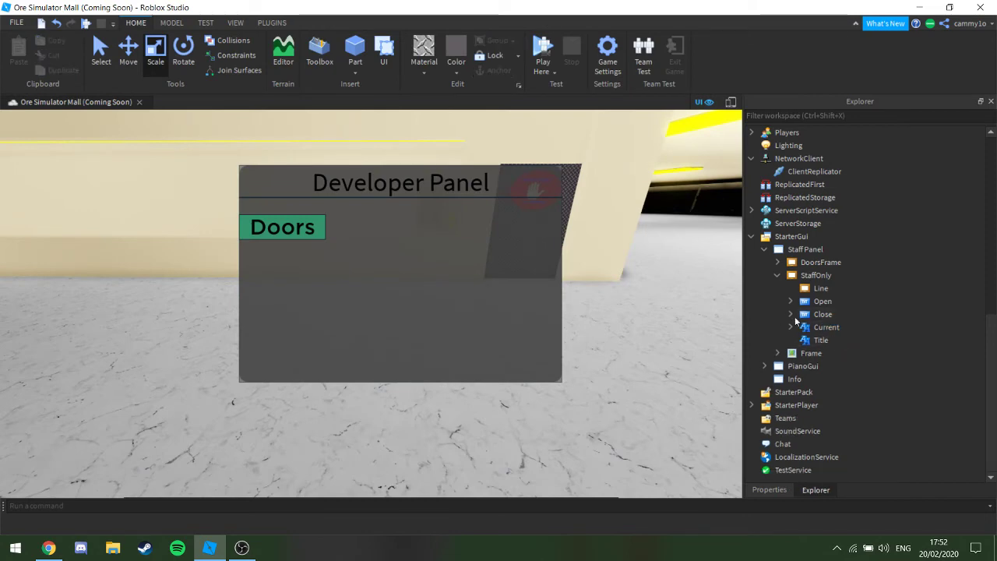
click(826, 327)
click(791, 327)
double_click(832, 341)
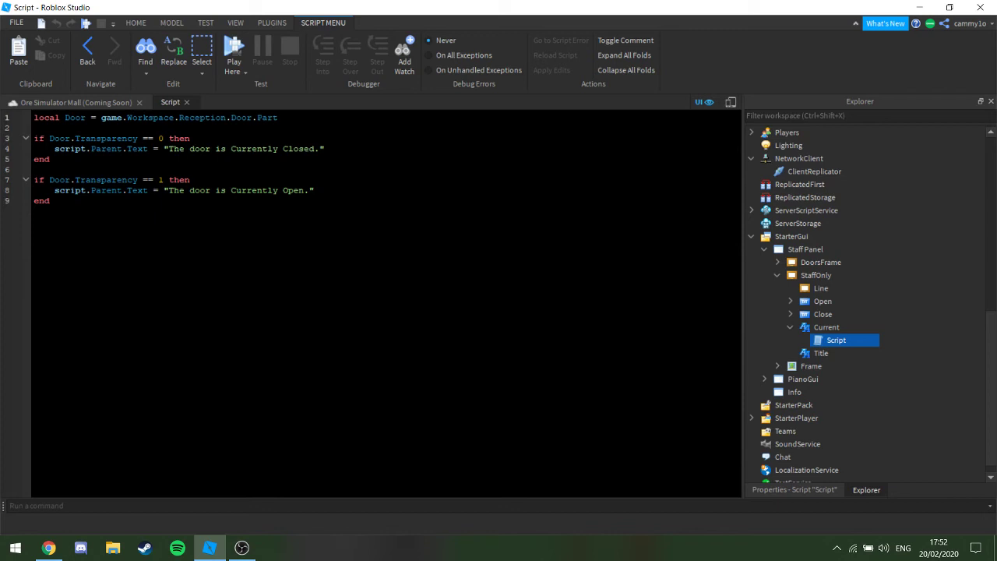
key(Return)
text(Enum)
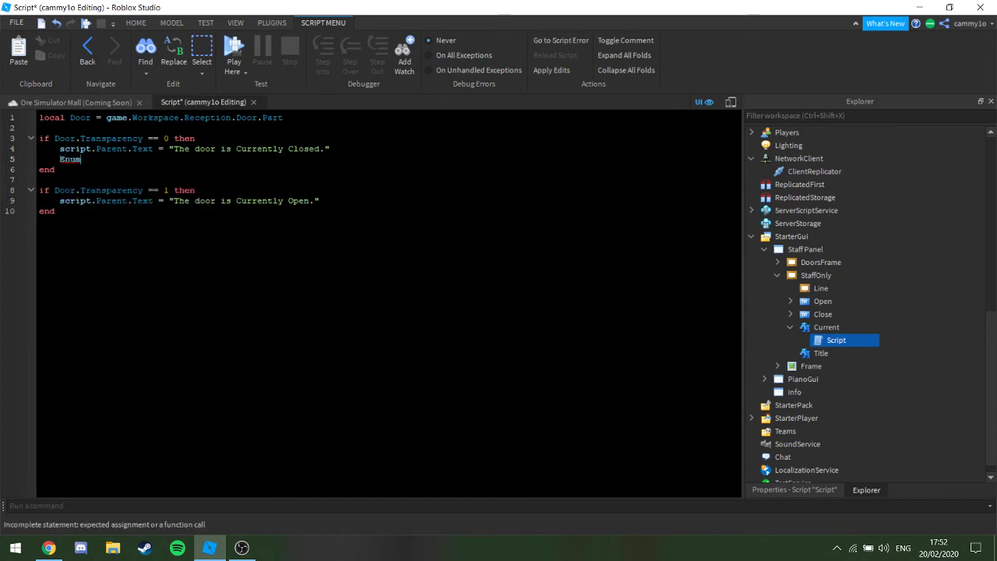
key(BackSpace)
text(else)
key(Return)
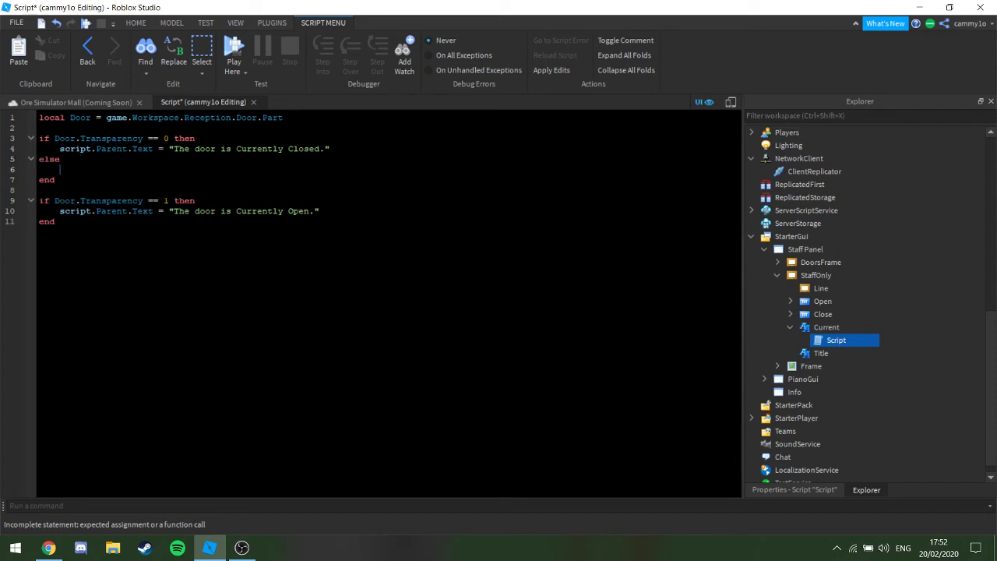
Write the assignment script.Parent.Text = "" inside the new else branch
text(script.Parent)
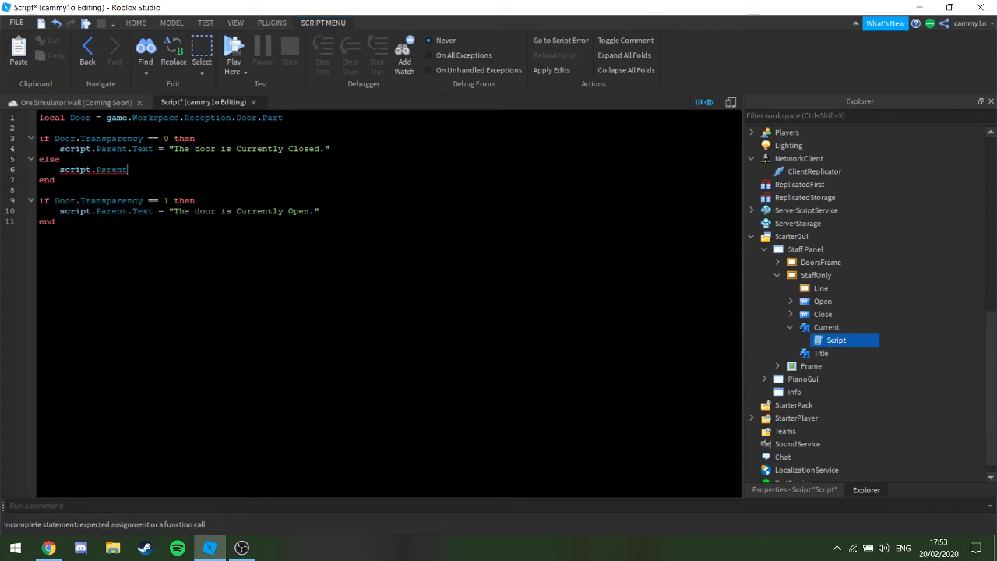
text(.Text =)
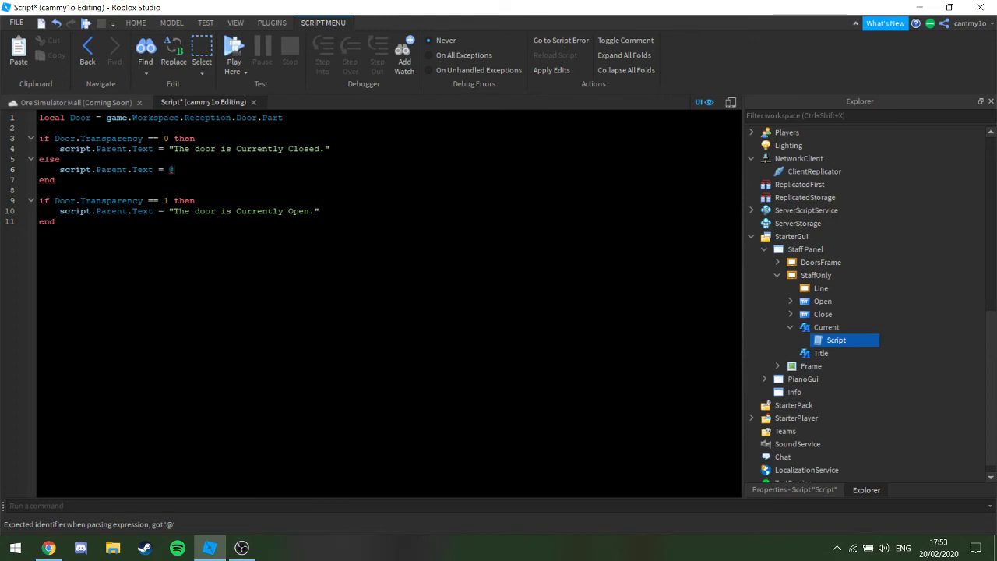
text( @)
key(Delete)
key(BackSpace)
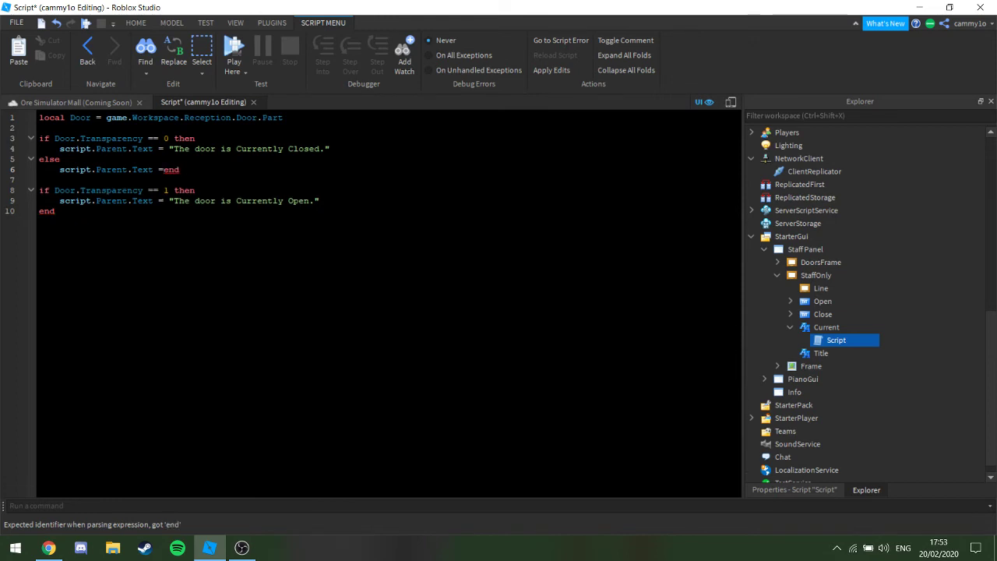
key(Return)
key(BackSpace)
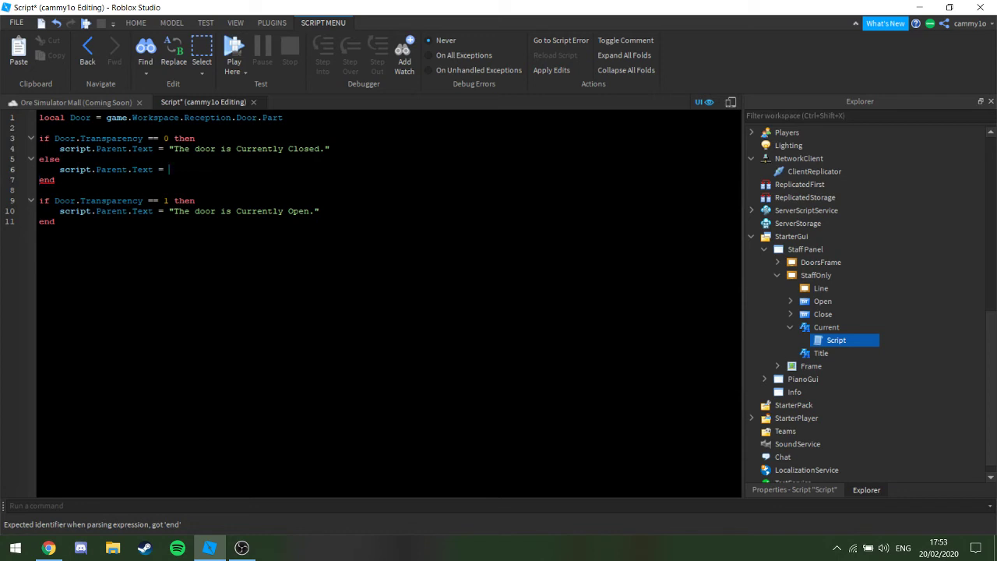
text(")
Delete the separate Door.Transparency == 1 block and set the else branch's text to "The door is Currently Open."
drag(55, 221, 37, 200)
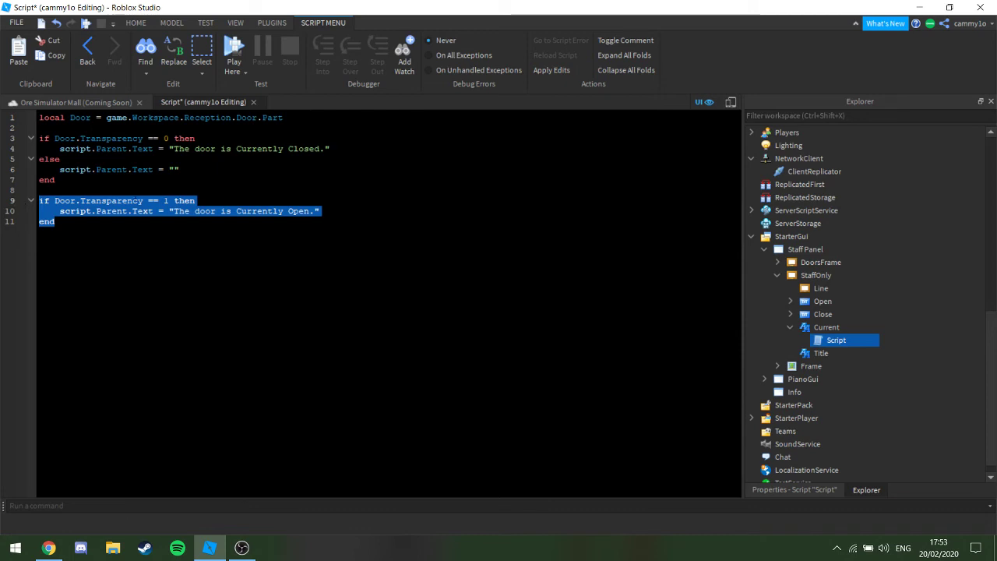
key(BackSpace)
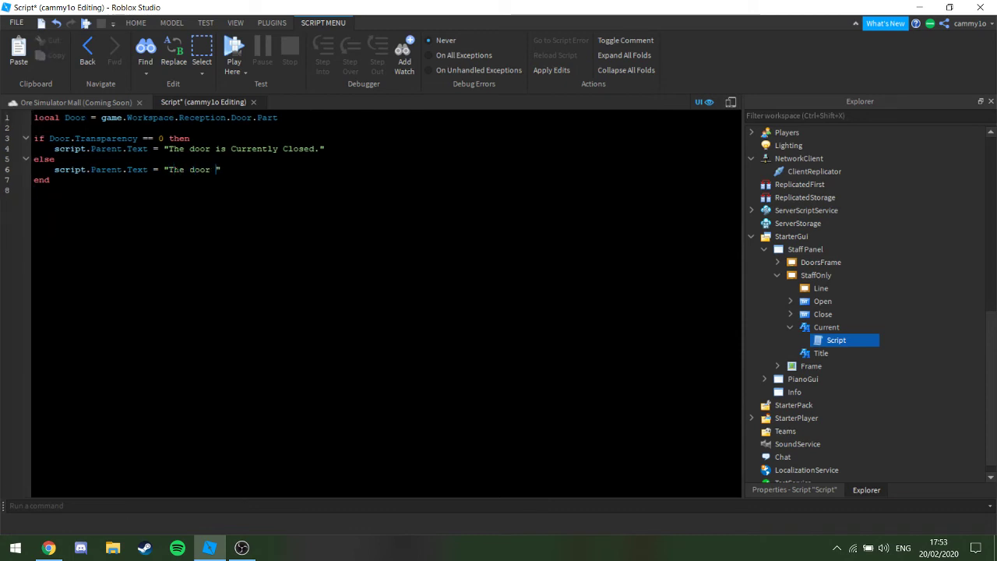
text(is Currently Open.)
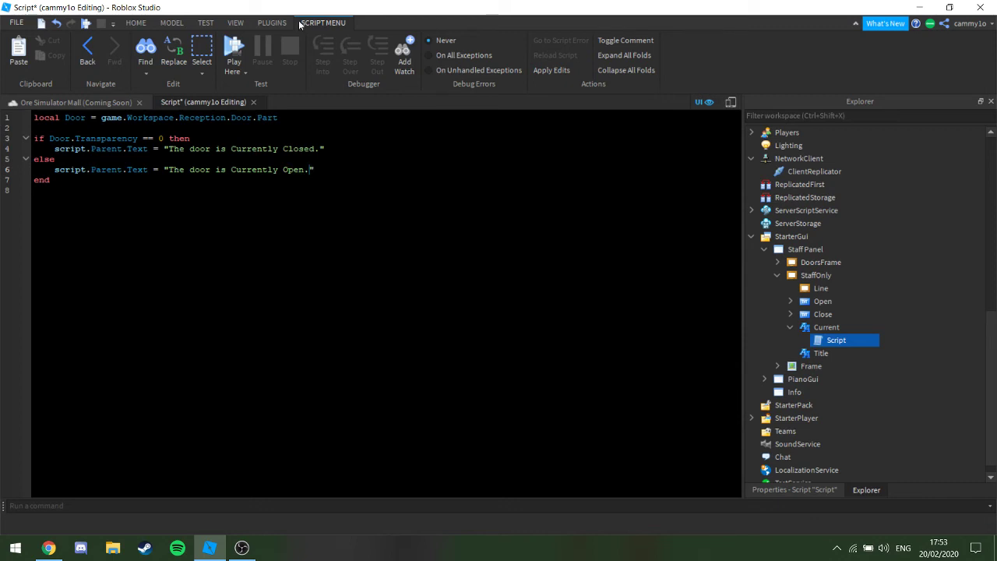
Close the script and play-test the Staff Only door panel, trying the door controls and checking the status text
click(253, 102)
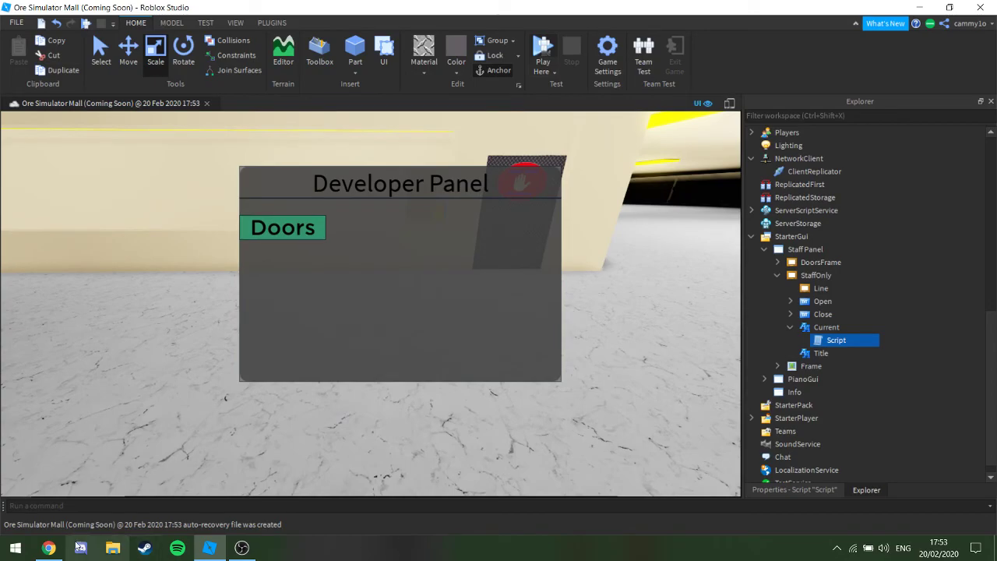
click(45, 544)
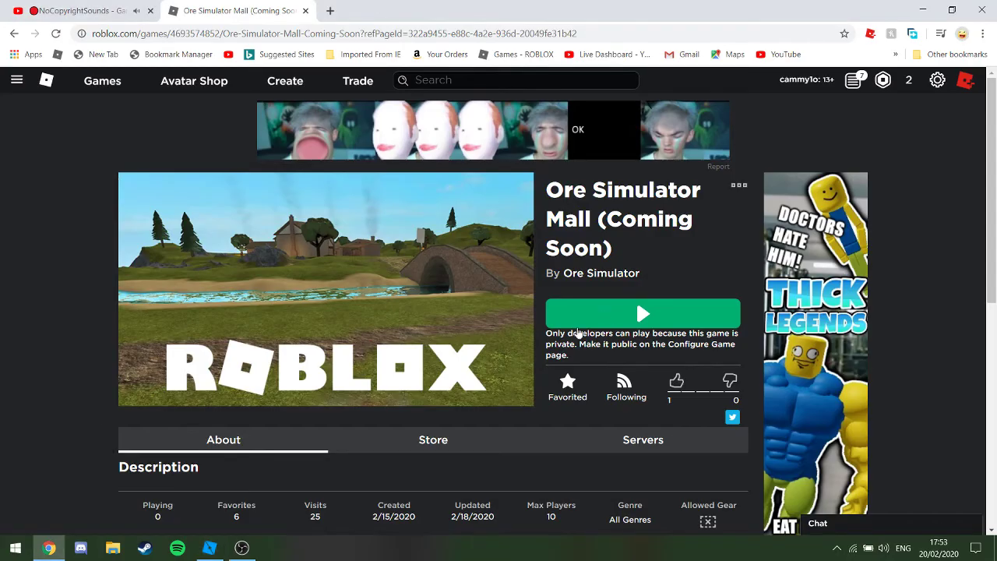
click(210, 547)
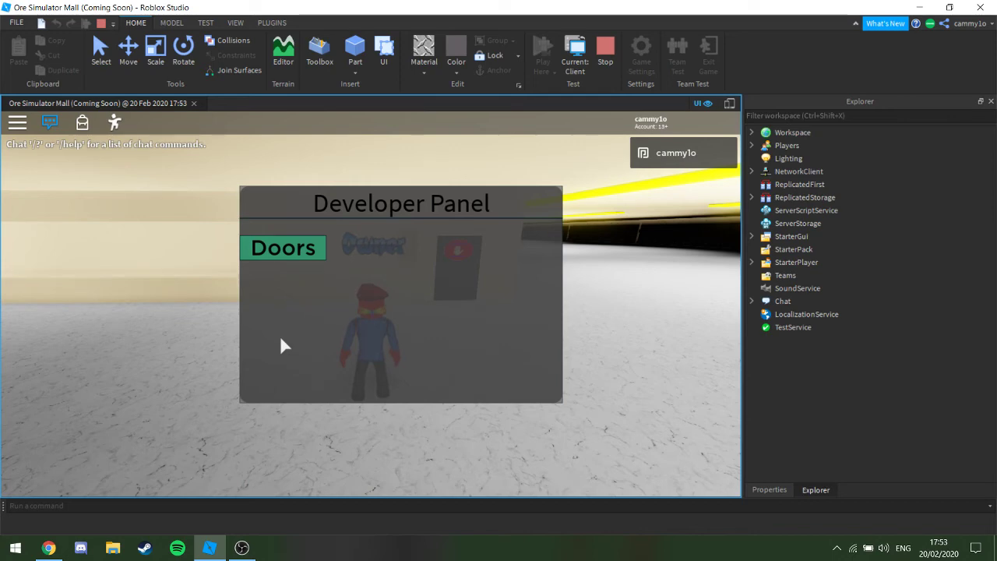
click(313, 258)
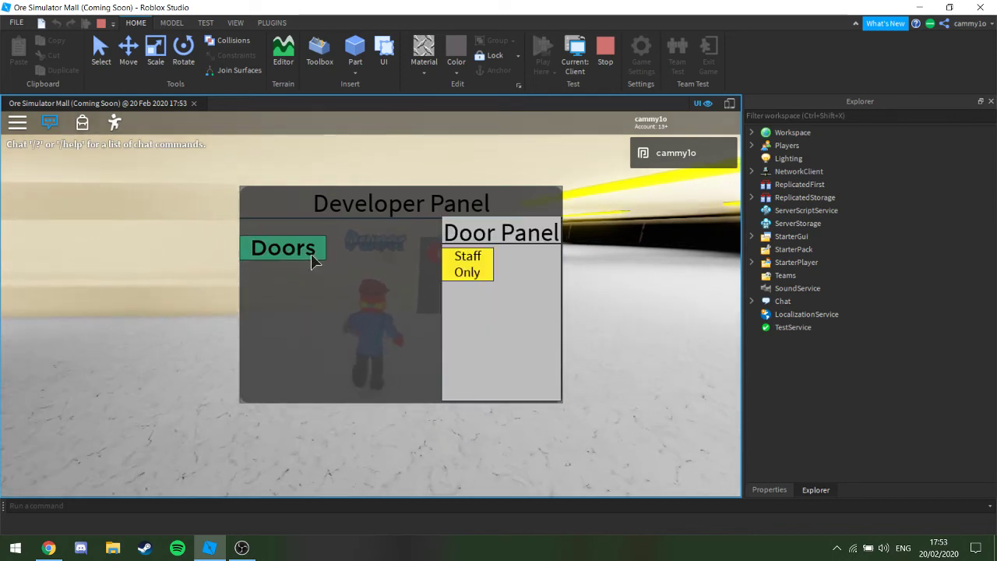
click(474, 273)
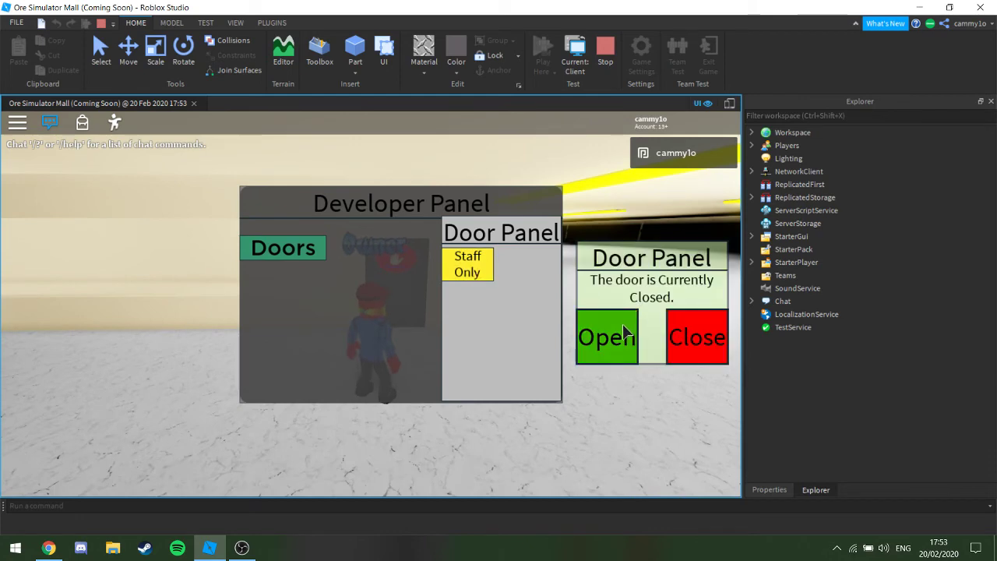
key(w)
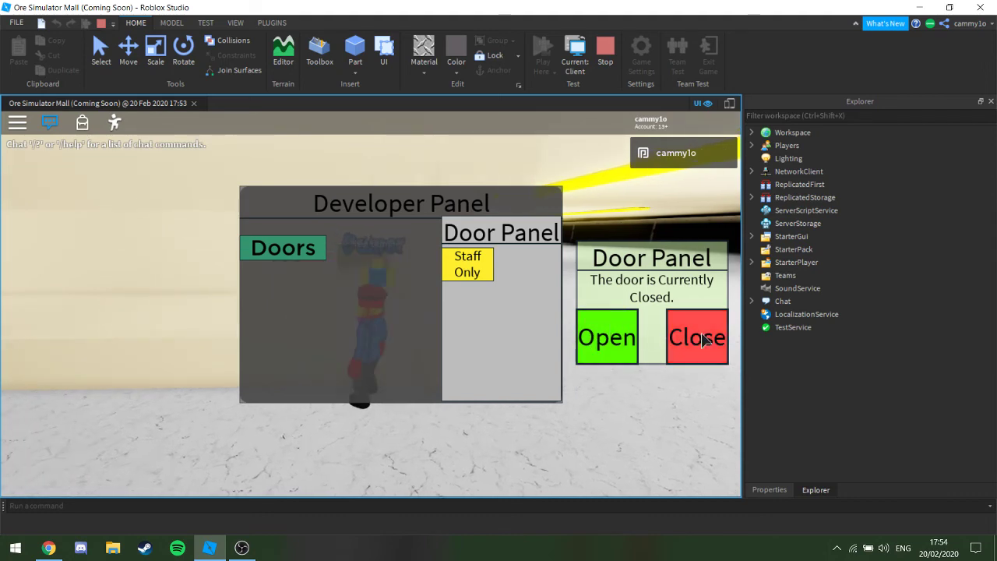
click(607, 52)
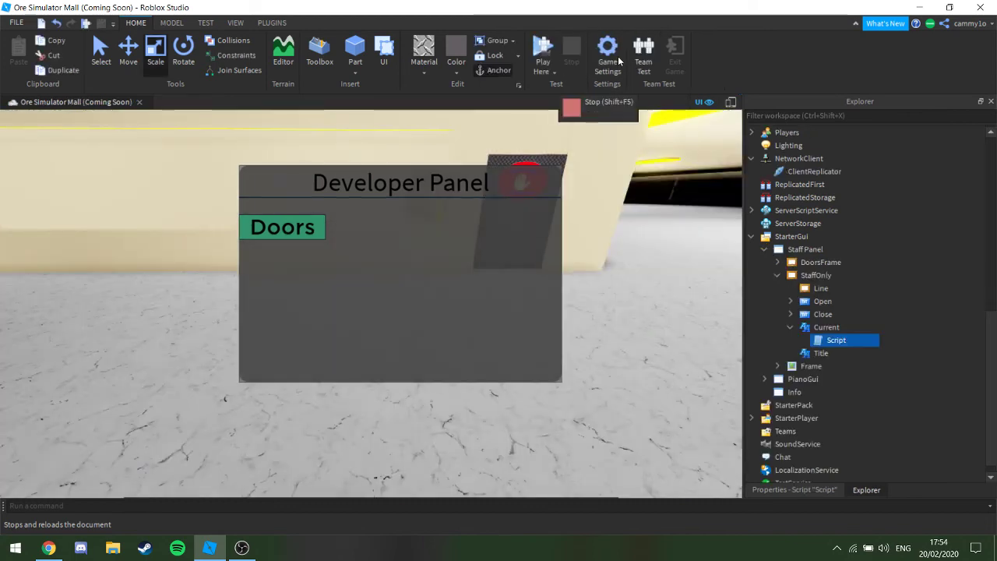
Replace the if/else block in the Current label's script with a while true do loop, keeping the block on the clipboard
double_click(834, 340)
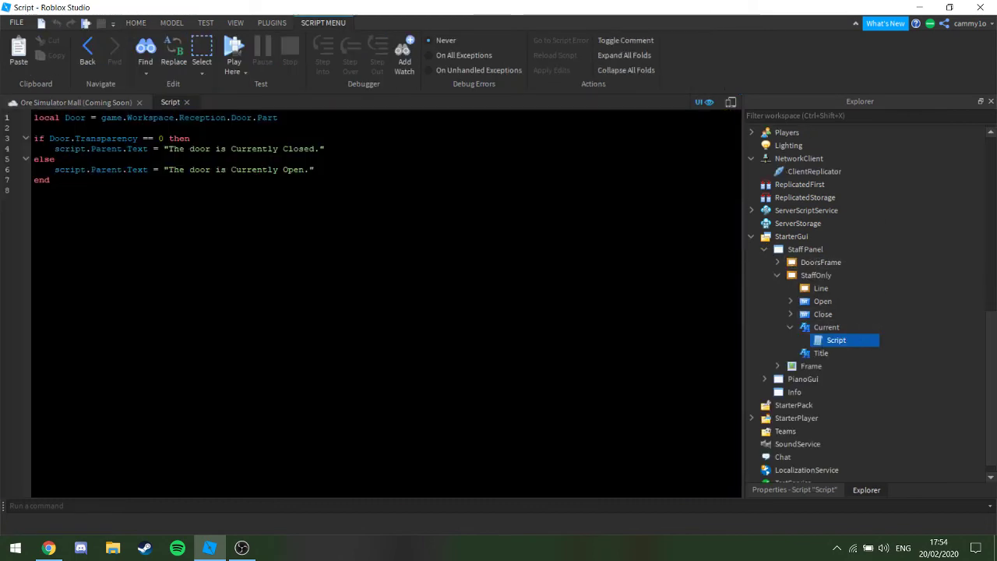
key(ctrl+a)
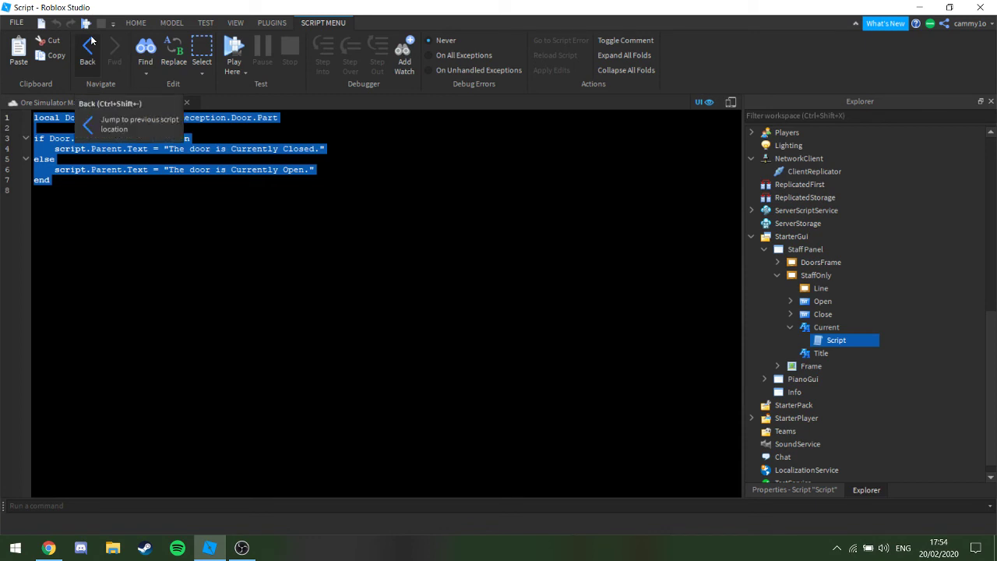
drag(51, 180, 31, 138)
key(ctrl+c)
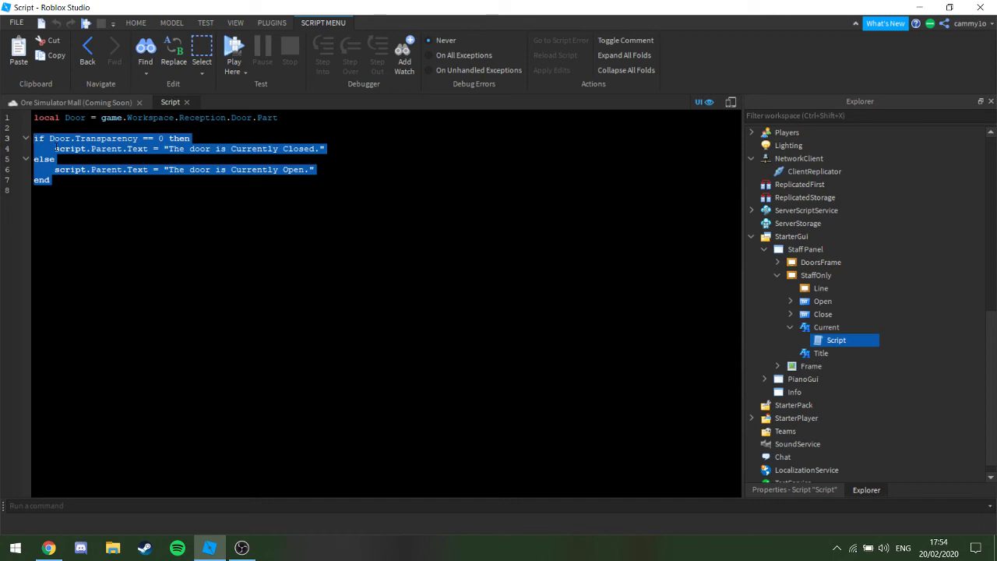
text(wait)
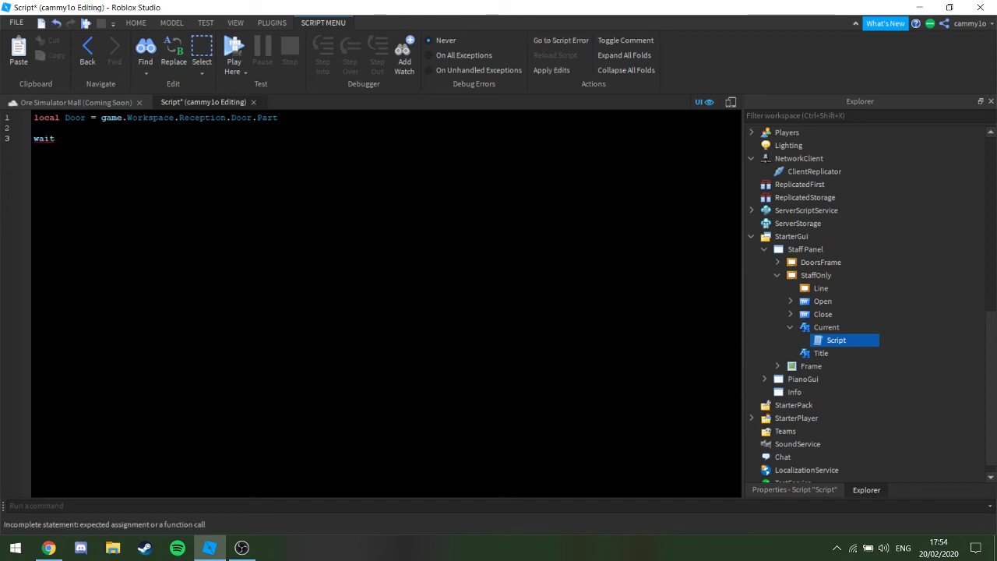
key(BackSpace)
key(BackSpace)
key(BackSpace)
text(hil)
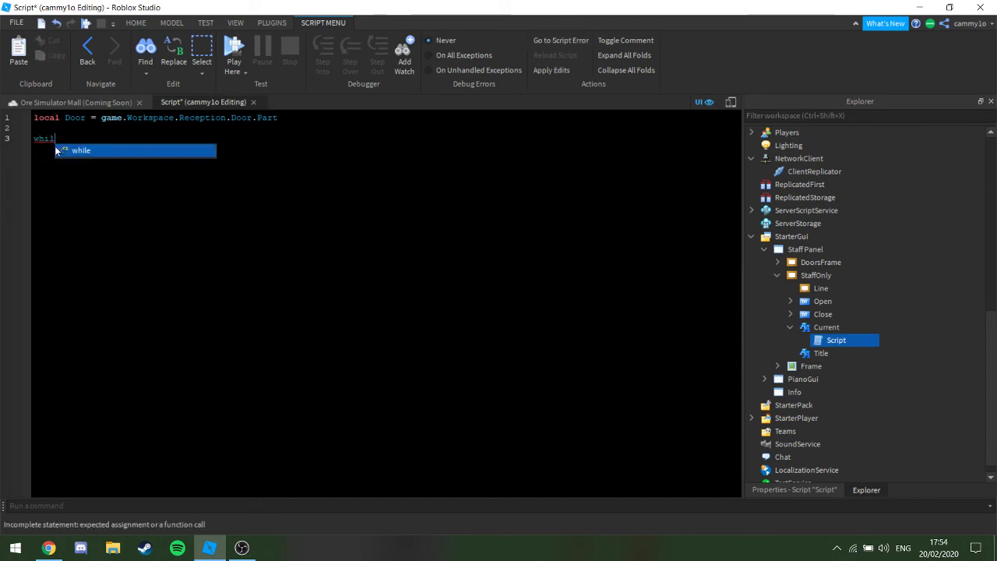
text(e true do)
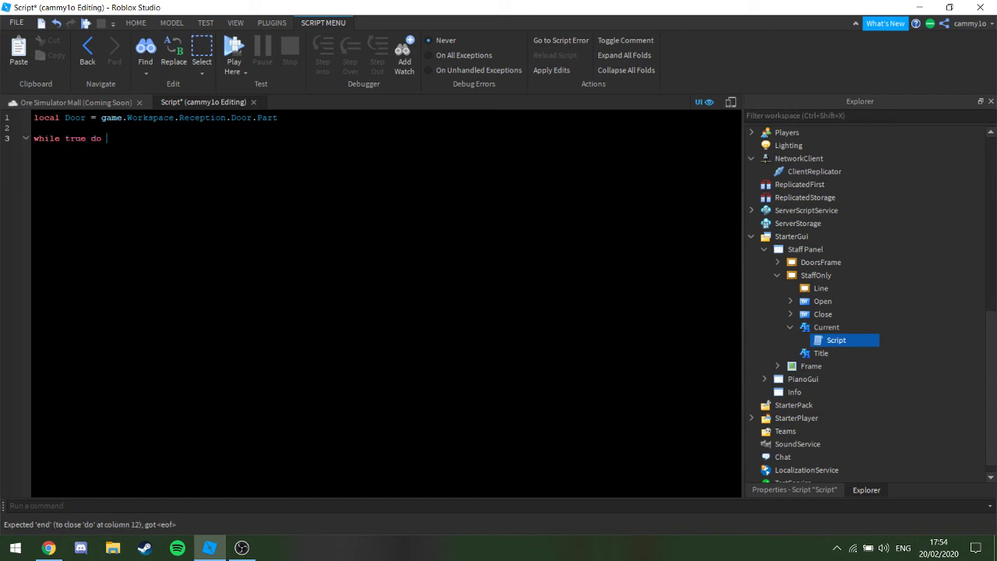
Paste the Door.Transparency if/else block inside the while true do loop, indent its first line and close the script
key(Return)
key(ctrl+v)
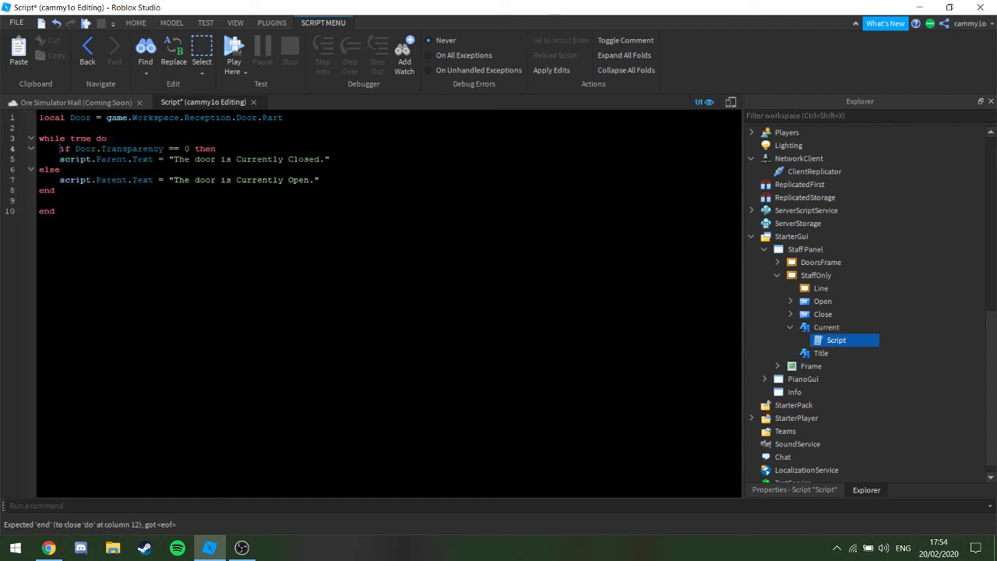
key(BackSpace)
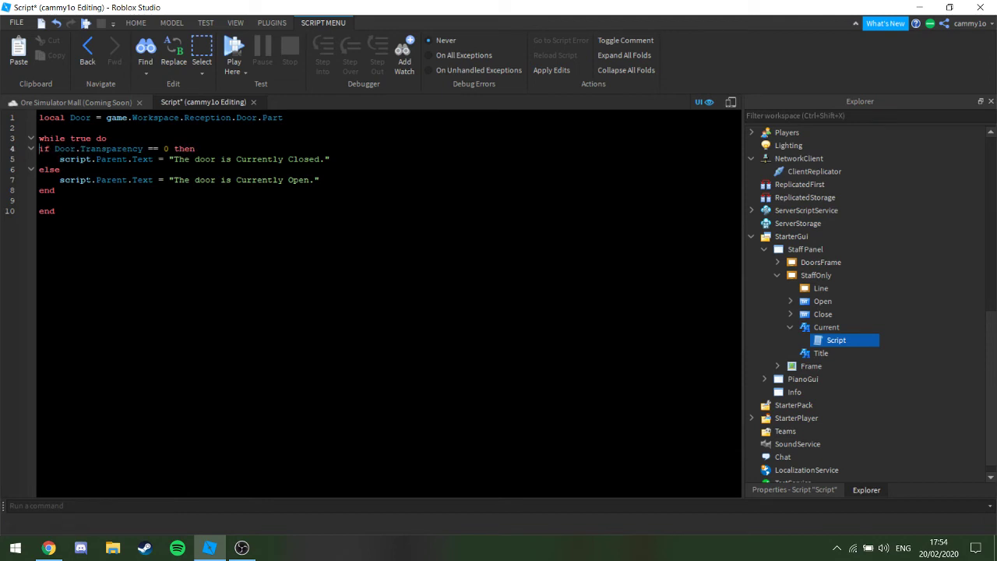
key(Tab)
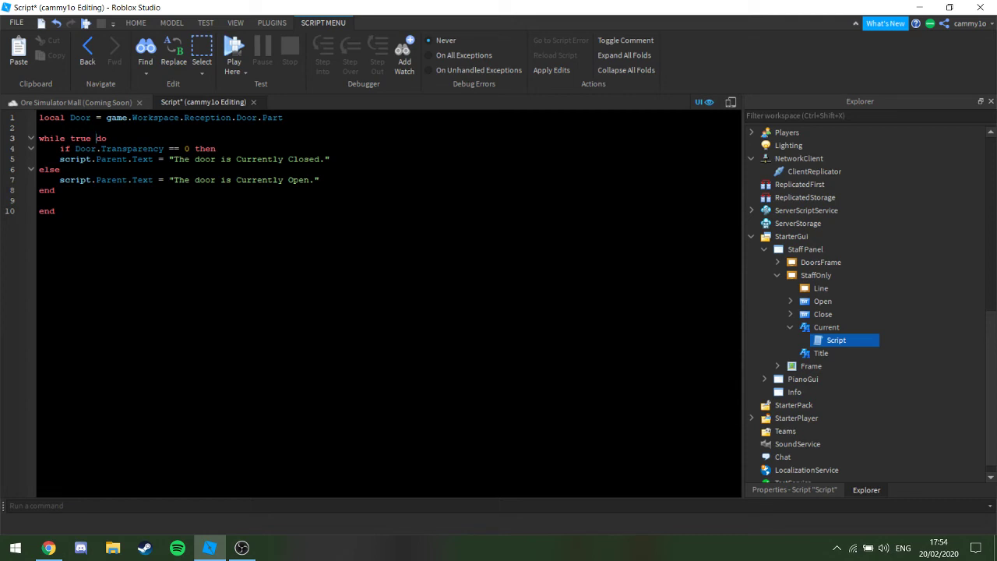
click(254, 101)
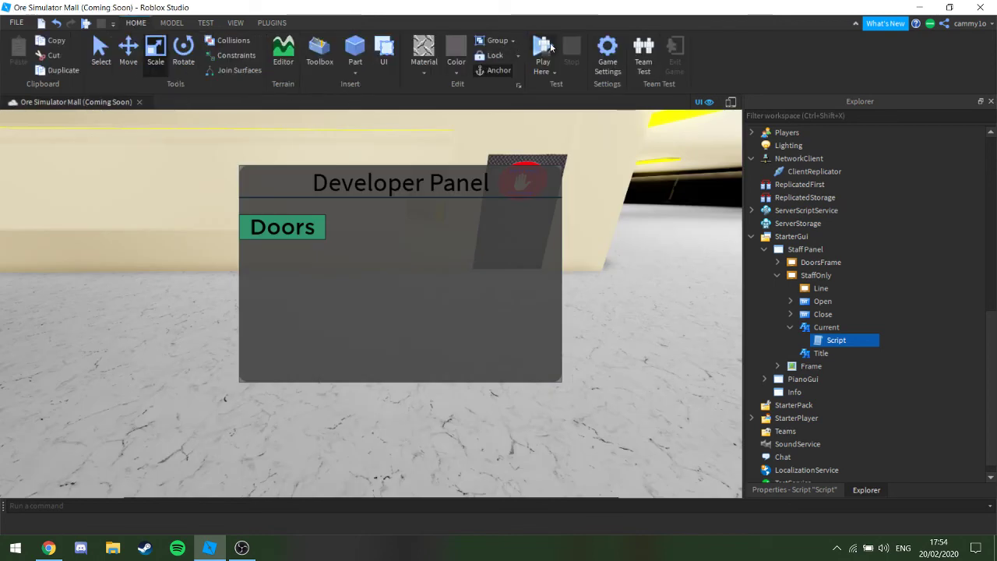
Play-test the Staff Only door panel again to check whether the status text follows the door's state
click(550, 48)
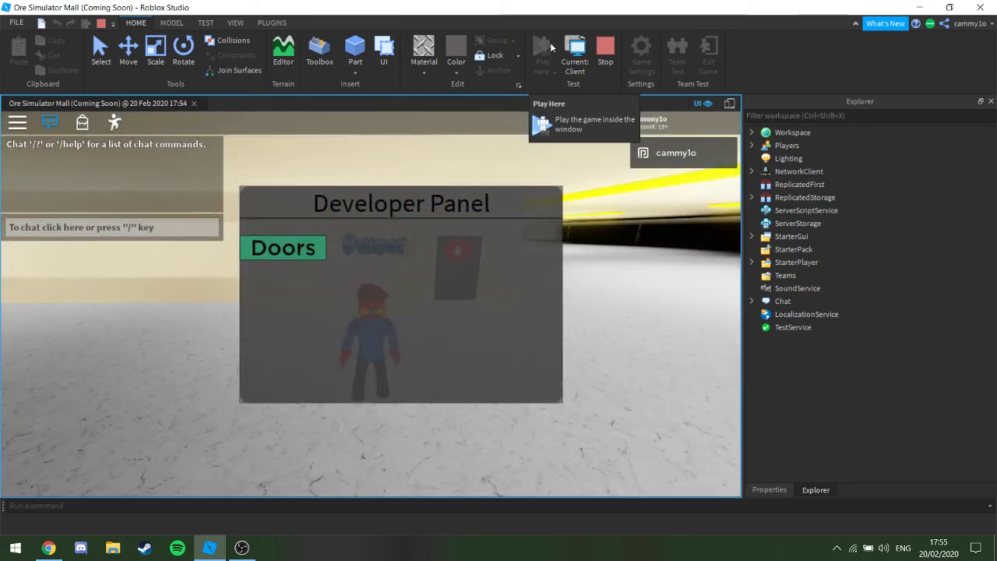
click(294, 247)
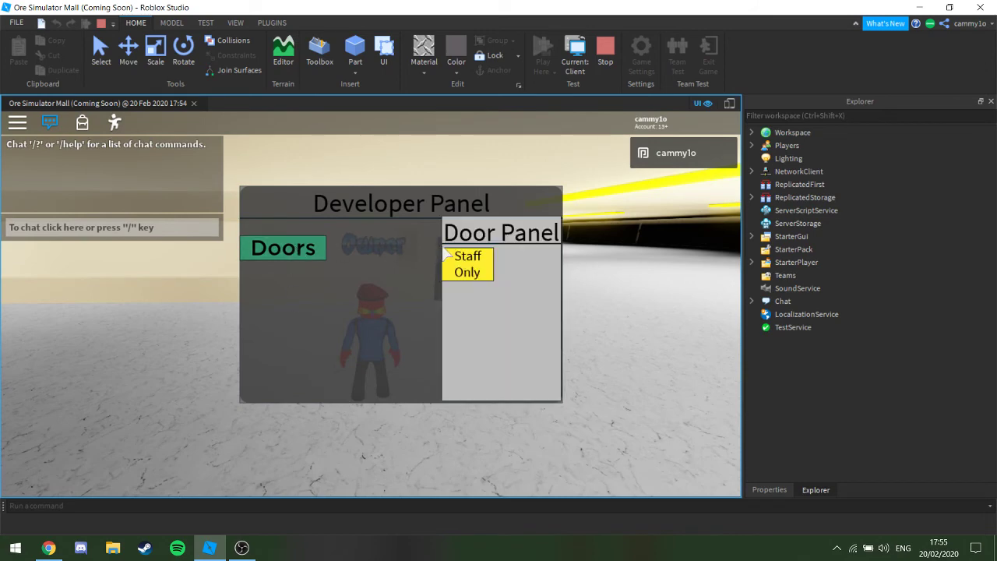
click(448, 255)
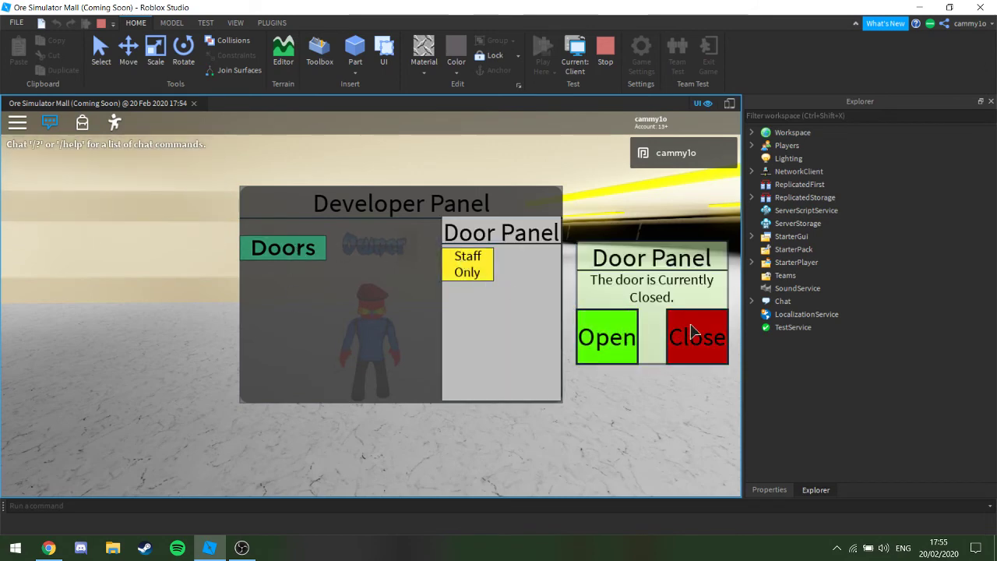
key(w)
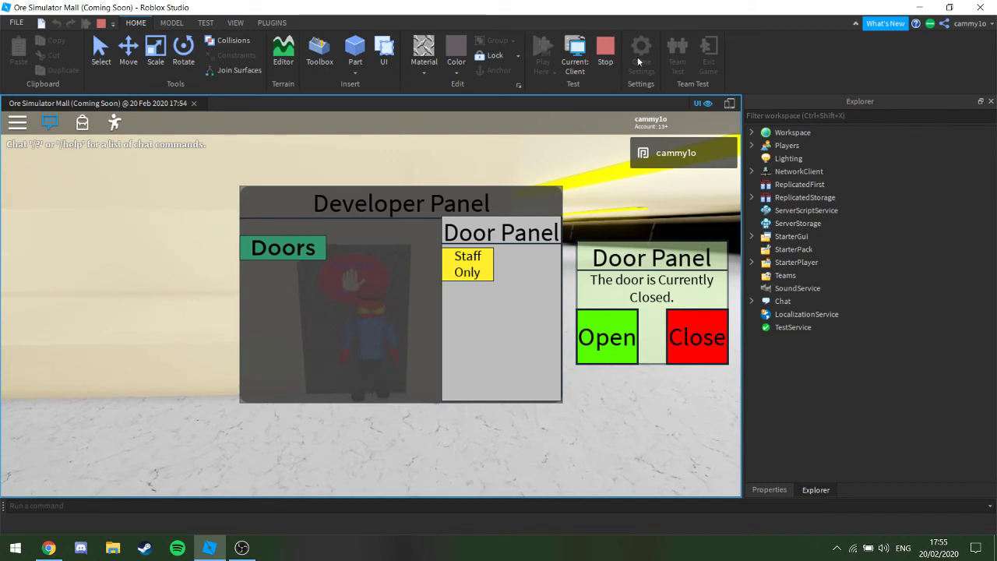
click(605, 51)
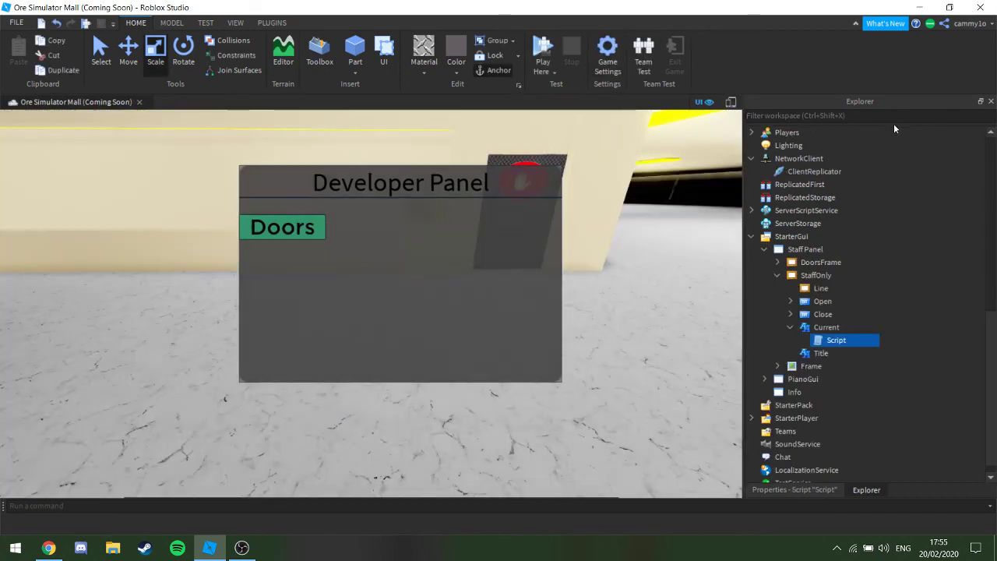
Review the Current label's looped script and close it
double_click(830, 340)
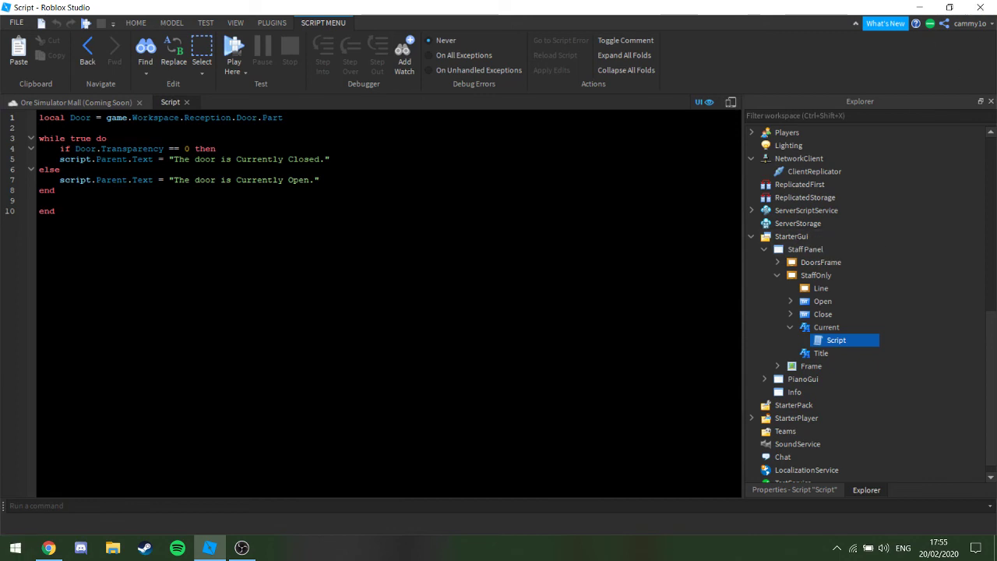
key(ctrl+a)
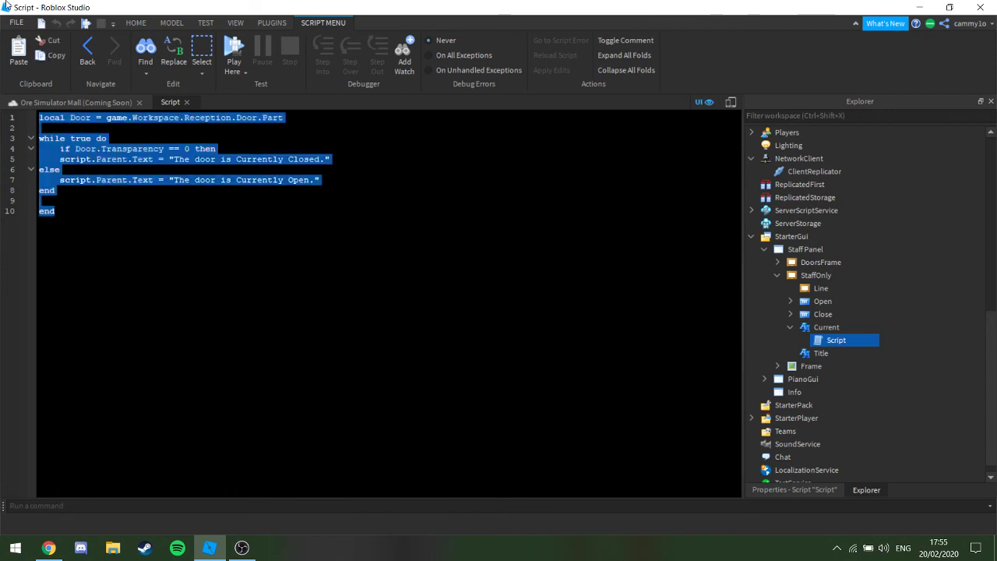
key(Right)
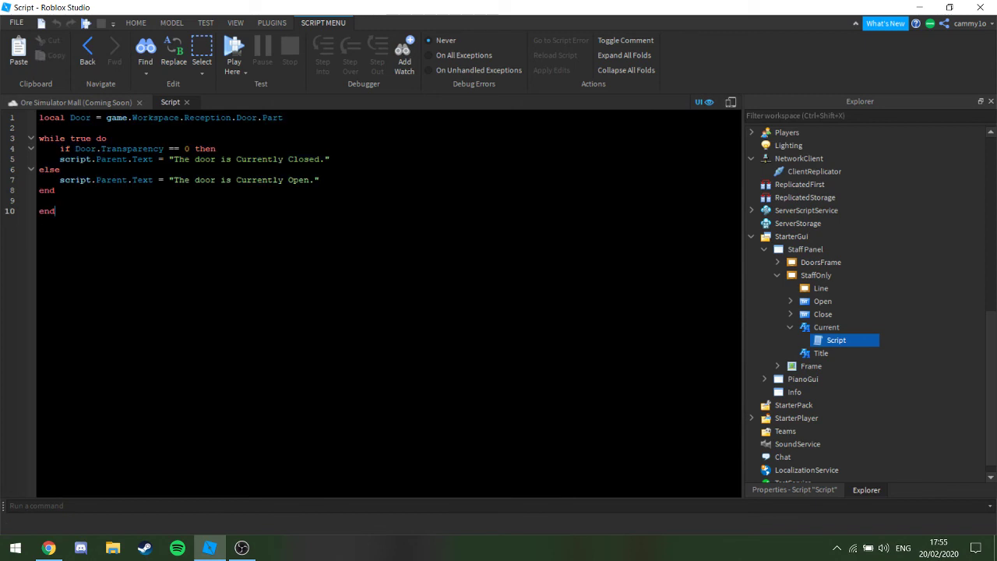
click(189, 102)
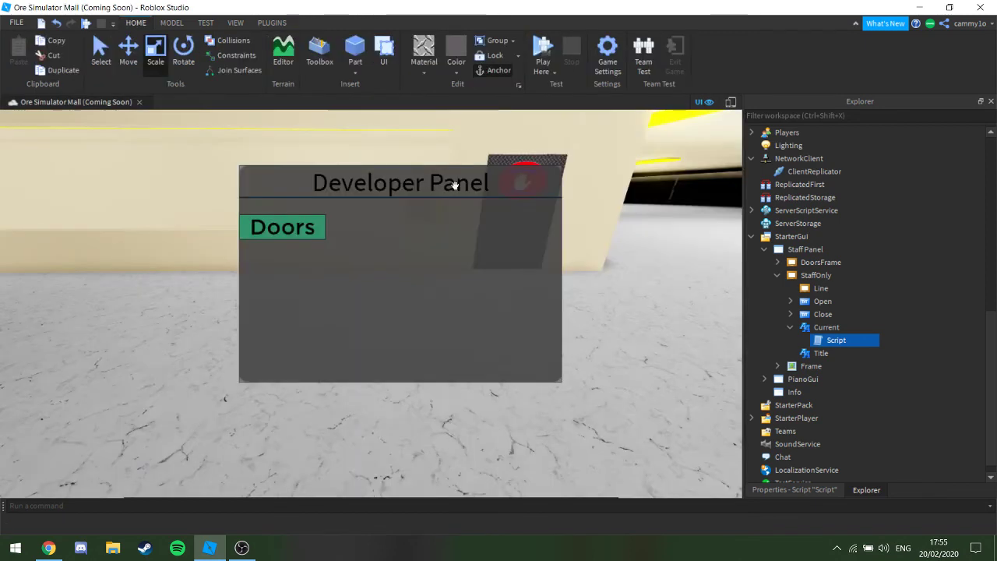
Delete the Current label and its script from the StaffOnly frame
mouse_move(837, 340)
mouse_down()
mouse_move(852, 338)
mouse_move(823, 350)
mouse_up()
click(848, 327)
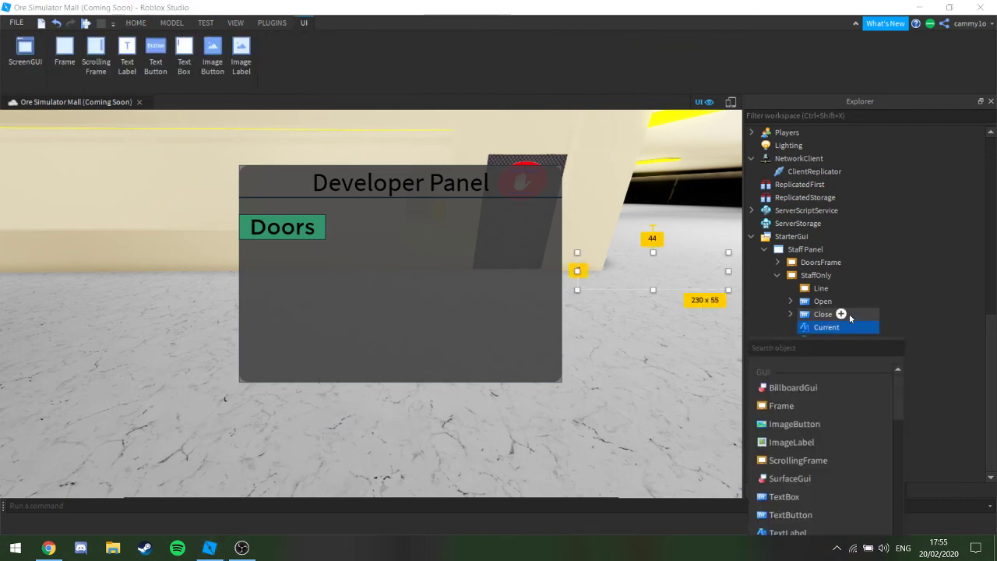
text(loc)
key(BackSpace)
key(BackSpace)
key(BackSpace)
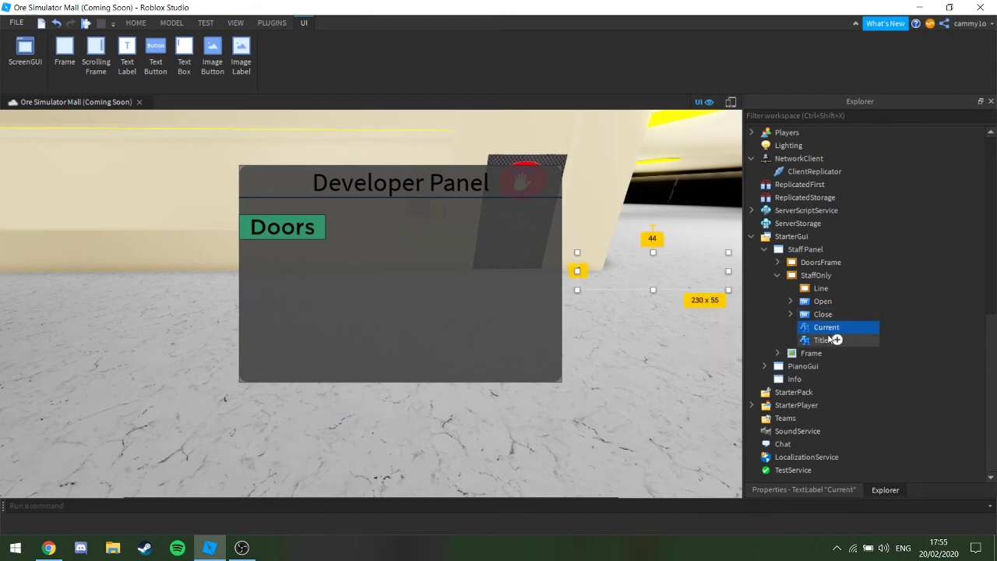
key(Delete)
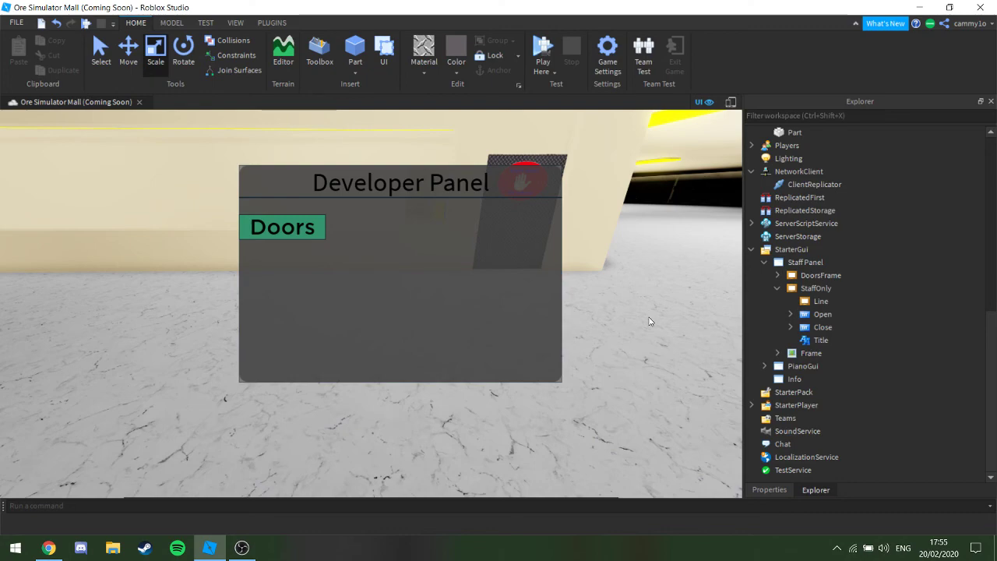
Duplicate the Title label inside the Staff Panel's main Frame
key(w)
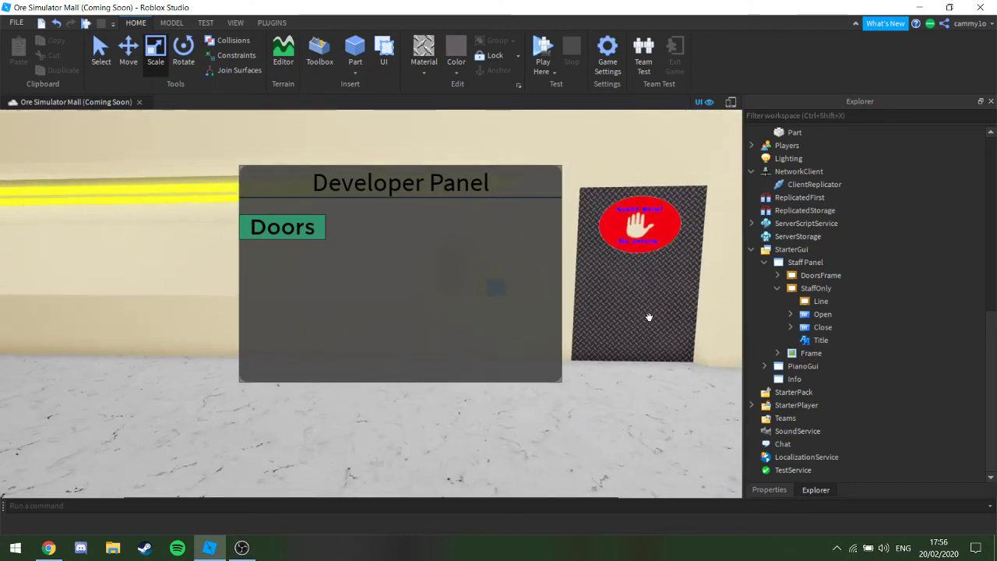
right_drag(649, 319, 647, 314)
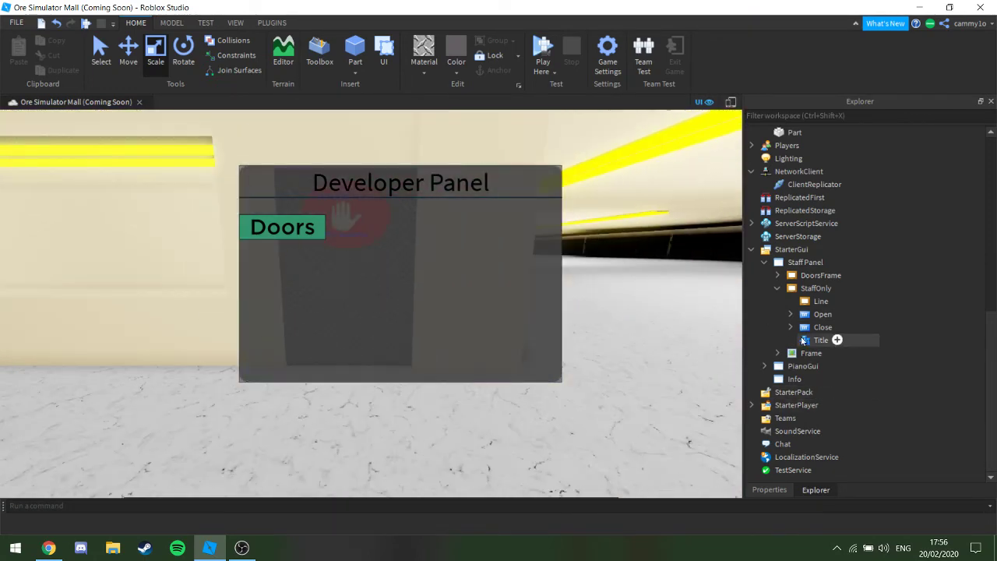
click(778, 288)
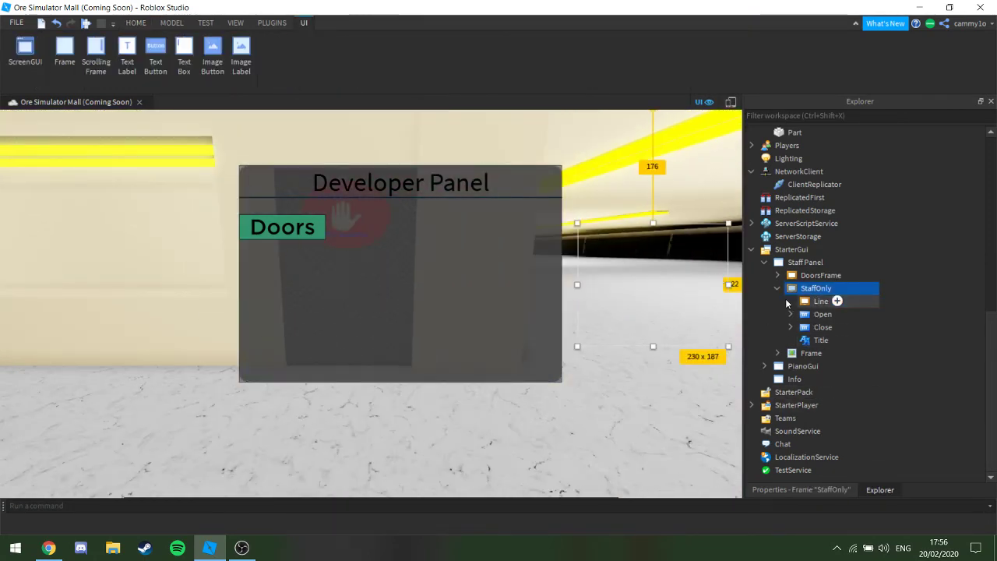
click(779, 299)
click(777, 289)
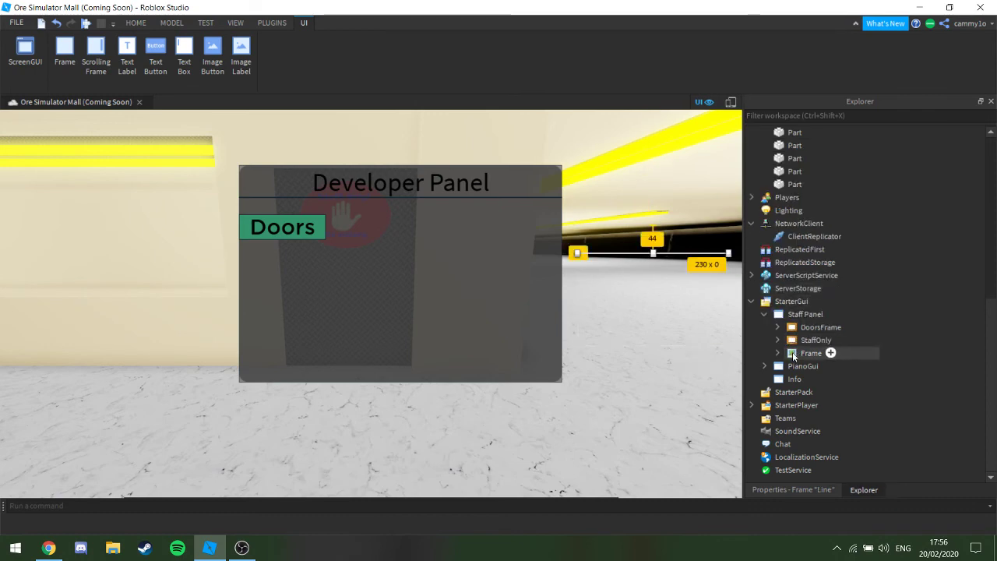
click(813, 353)
click(776, 354)
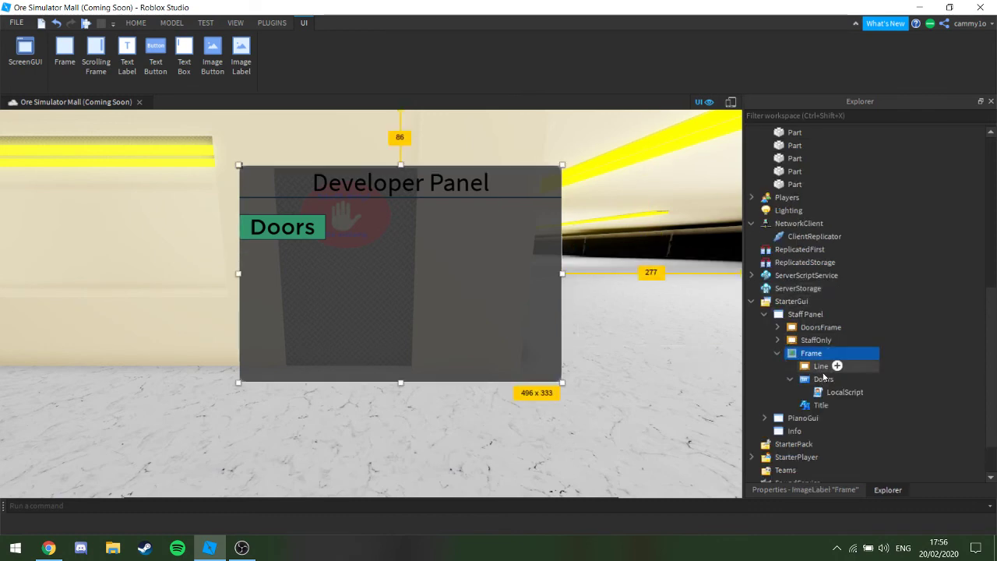
click(820, 405)
key(ctrl+d)
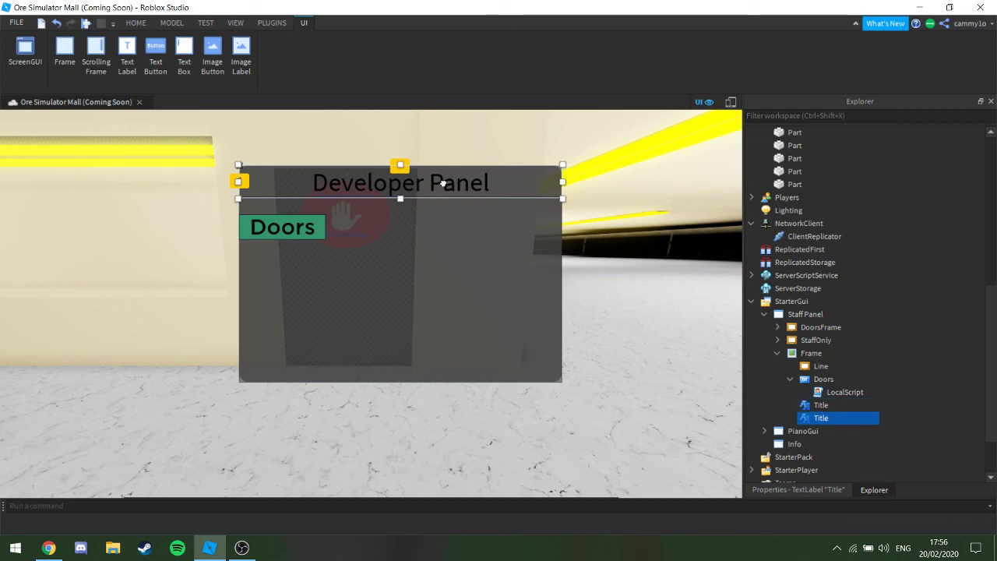
Move the duplicated Title label to the bottom edge of the Developer Panel frame and set its text to "Hello Developer.. !"
drag(438, 182, 440, 370)
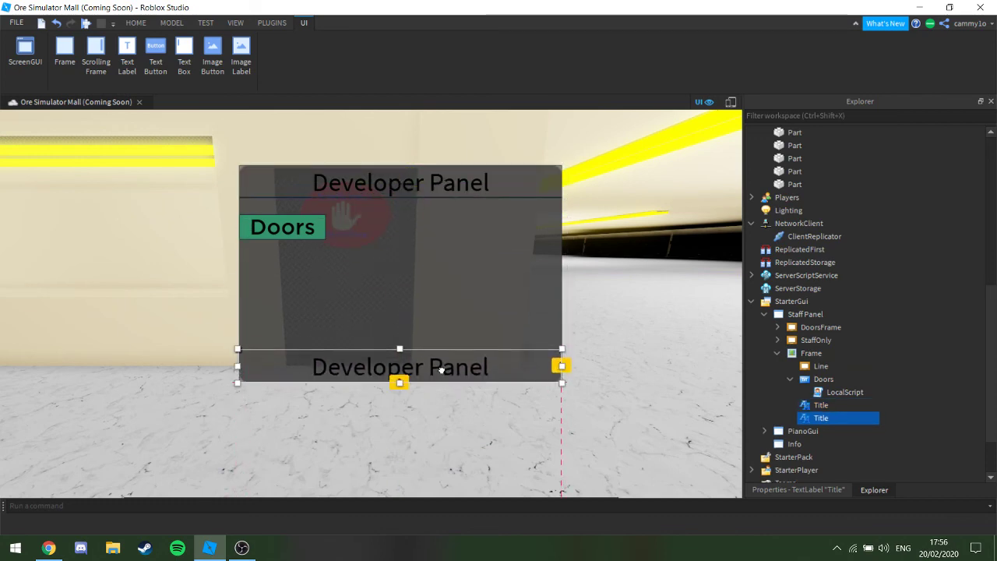
click(825, 490)
scroll(866, 372, down, 10)
click(884, 214)
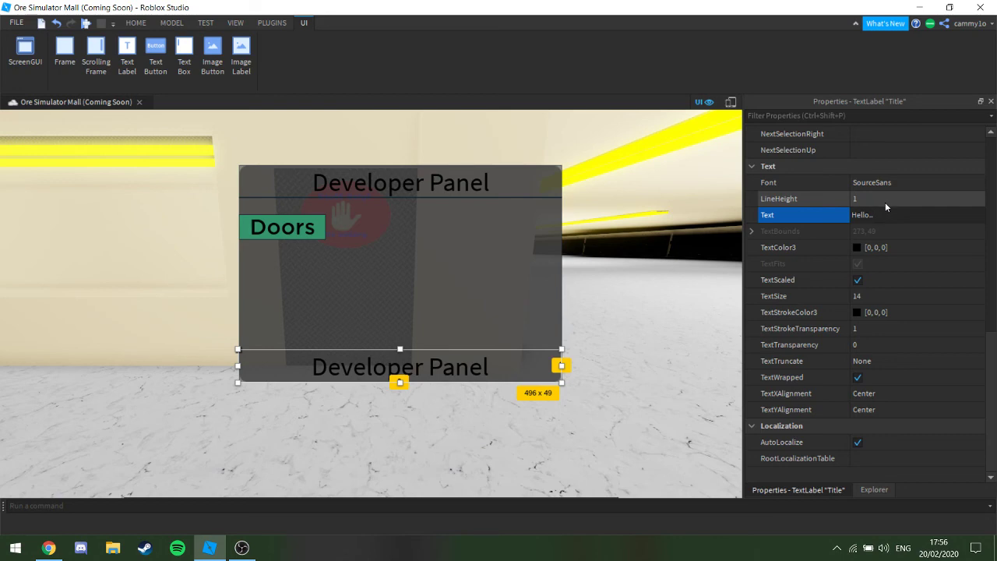
key(Return)
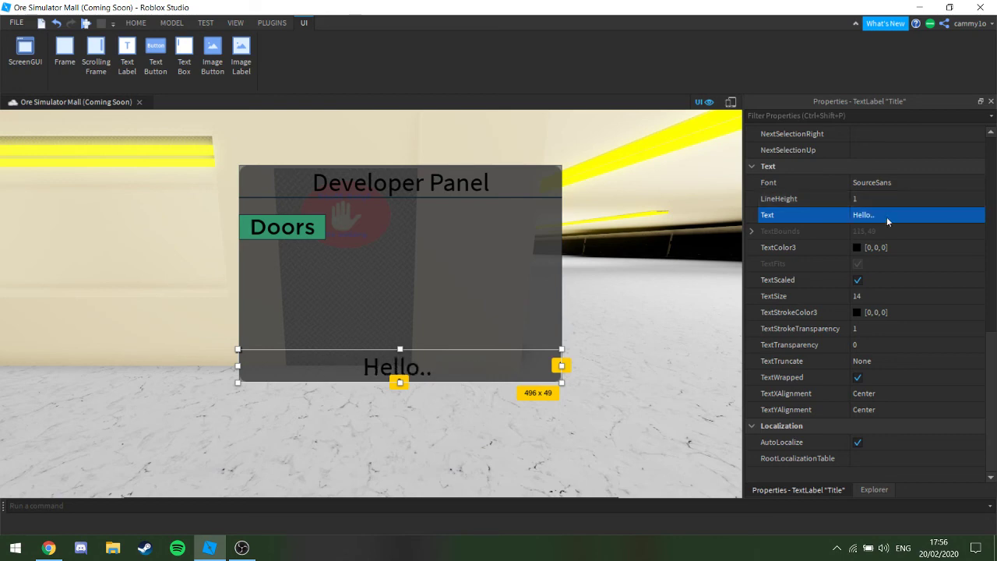
click(891, 222)
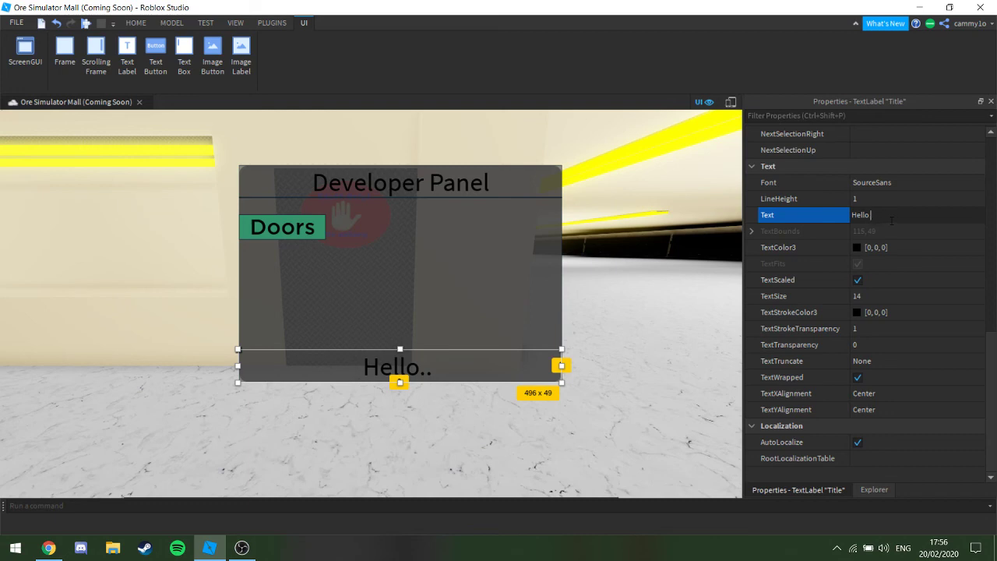
text(loper..)
key(Return)
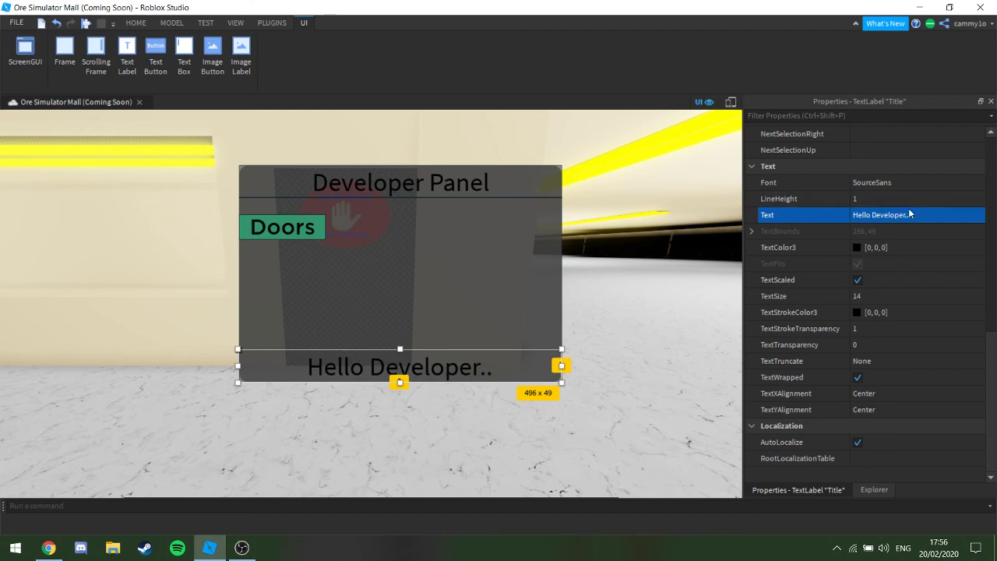
click(920, 221)
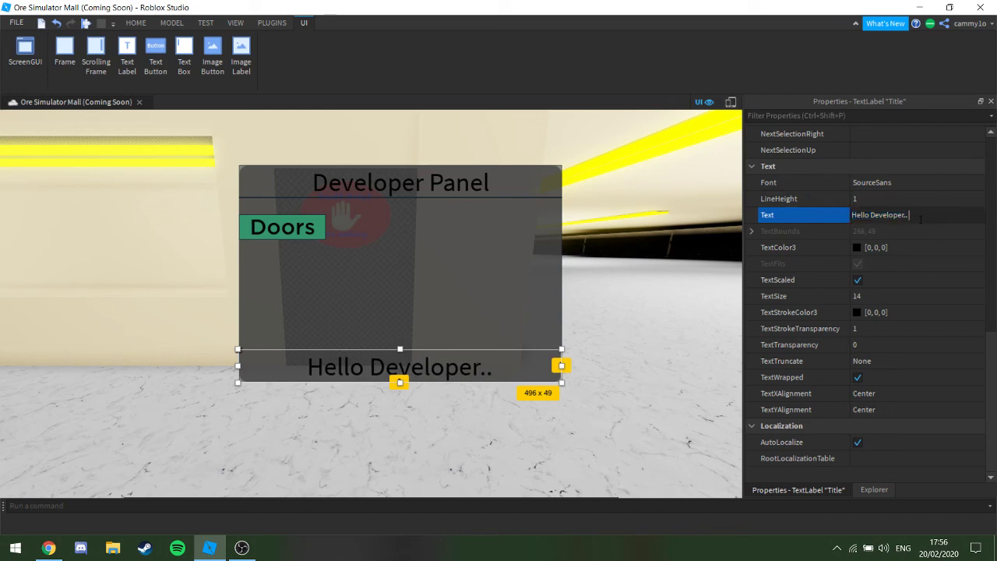
text(!)
key(Return)
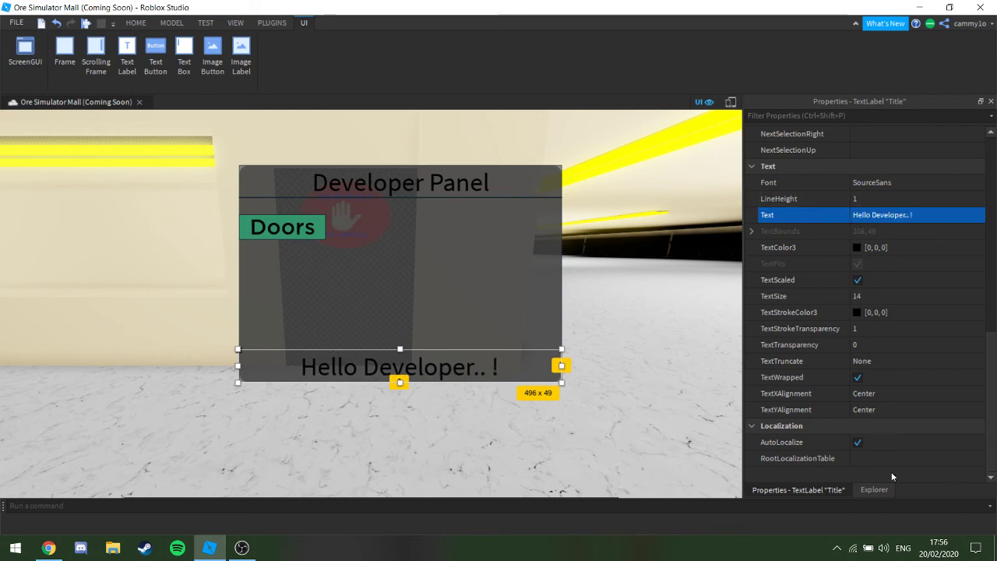
Rename the duplicated Title label to Hello and add a LocalScript inside it
click(870, 488)
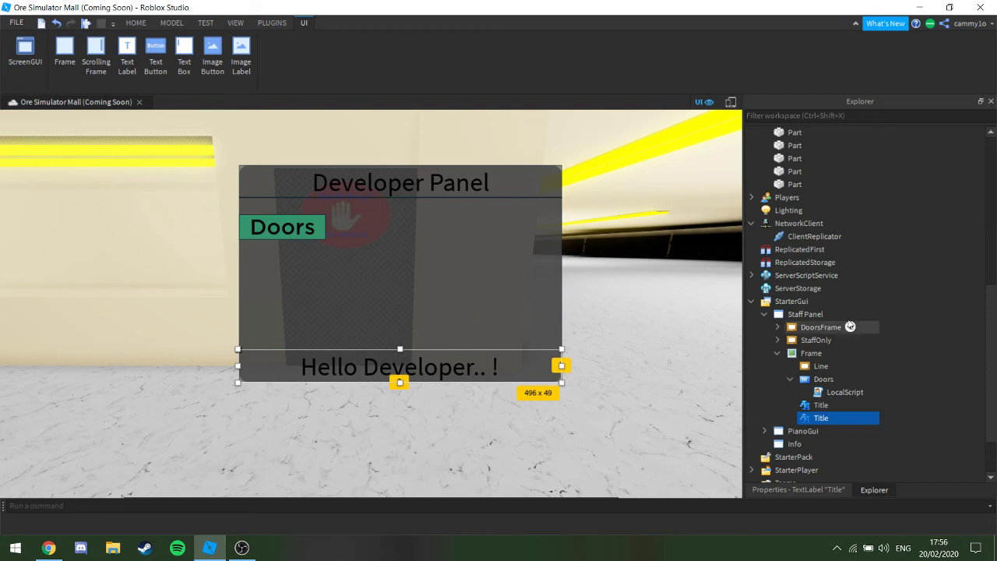
double_click(821, 419)
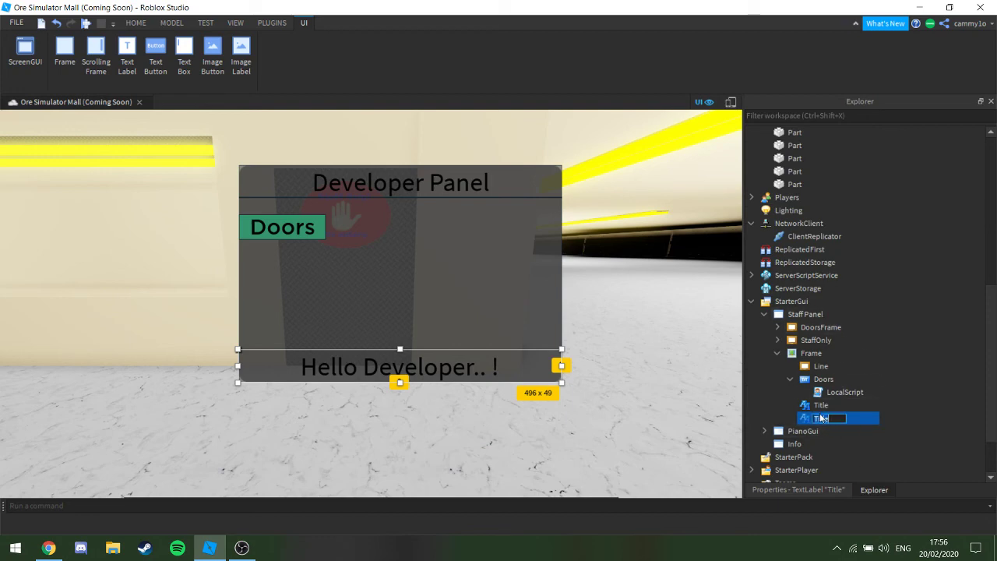
text(Hello)
key(Return)
click(839, 419)
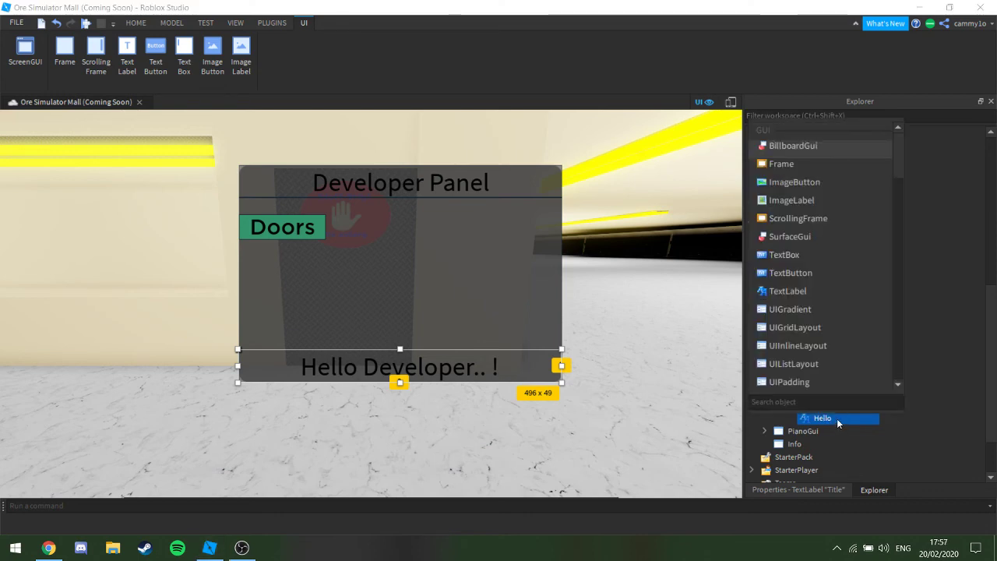
text(local)
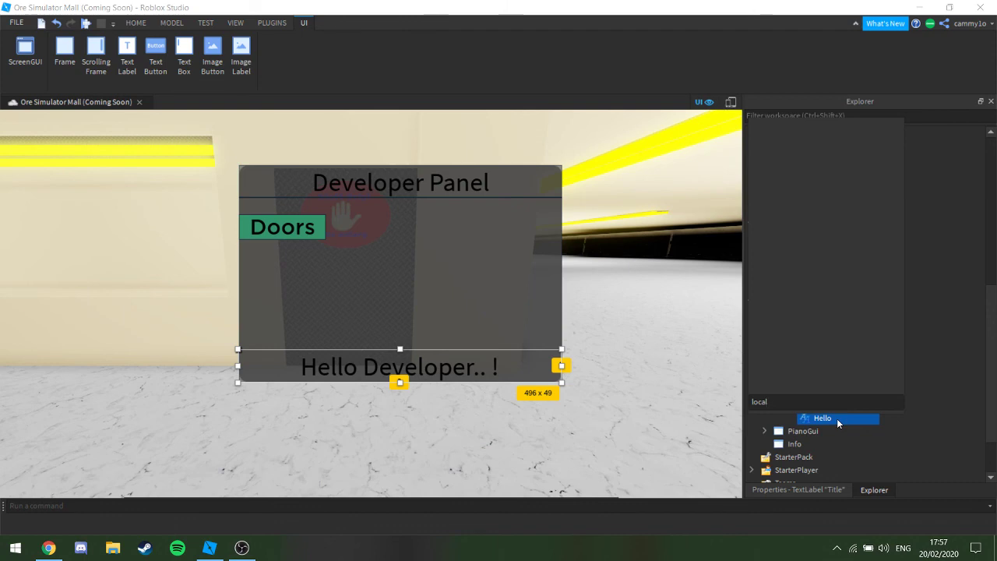
key(Down)
key(Return)
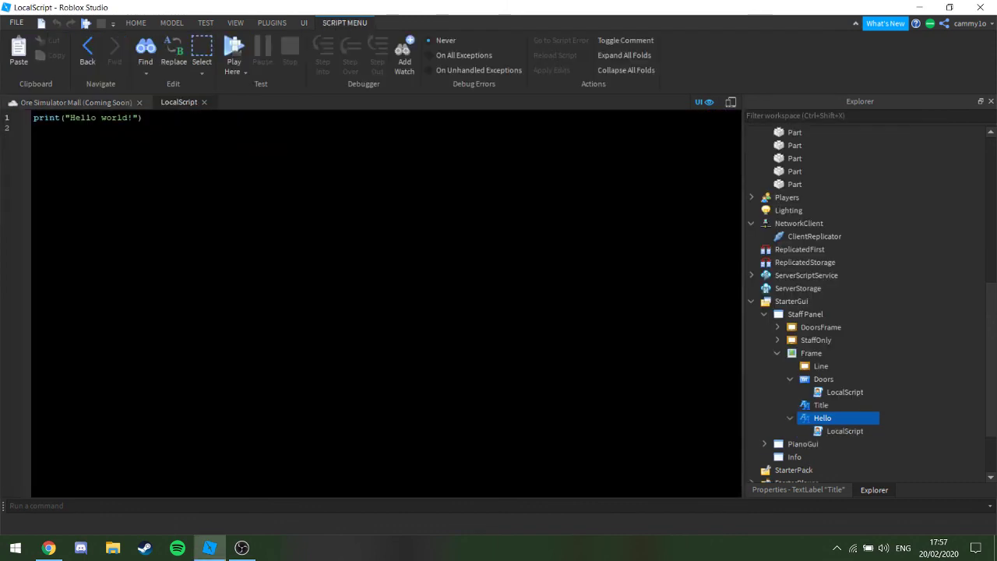
Replace the new LocalScript's default code with local Player = game.Players.LocalPlayer
key(ctrl+a)
text(local )
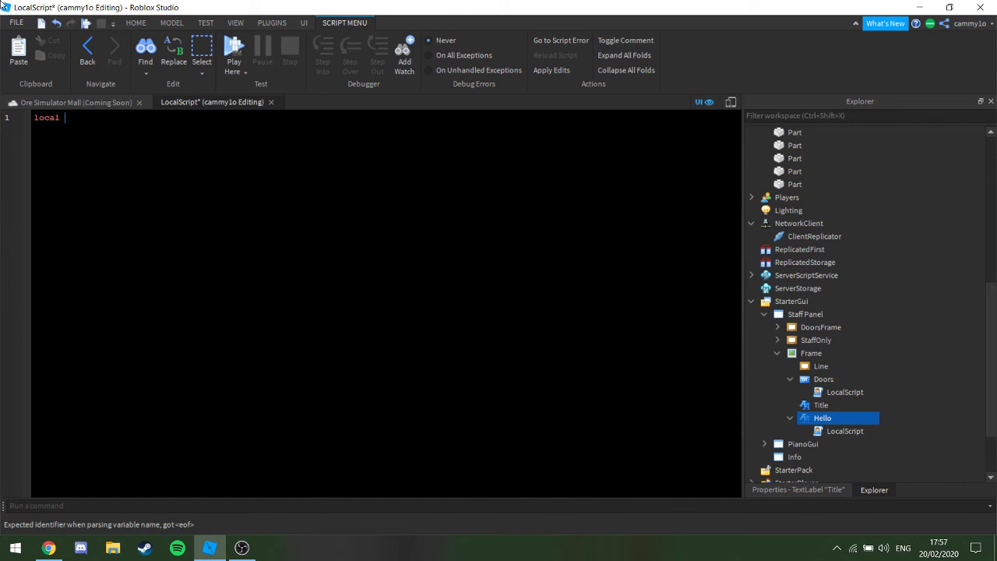
text(P)
text(r = )
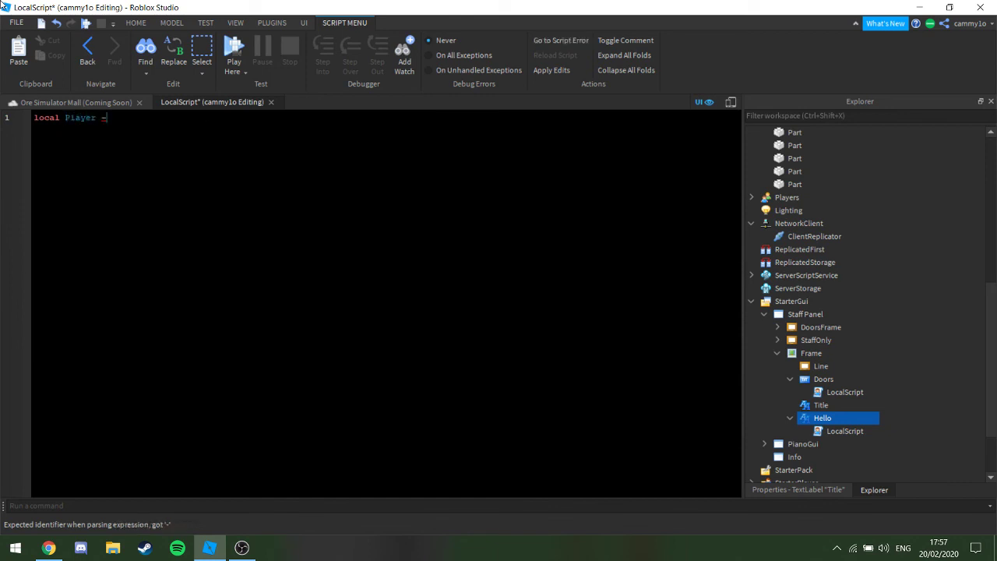
text(game:.Parent)
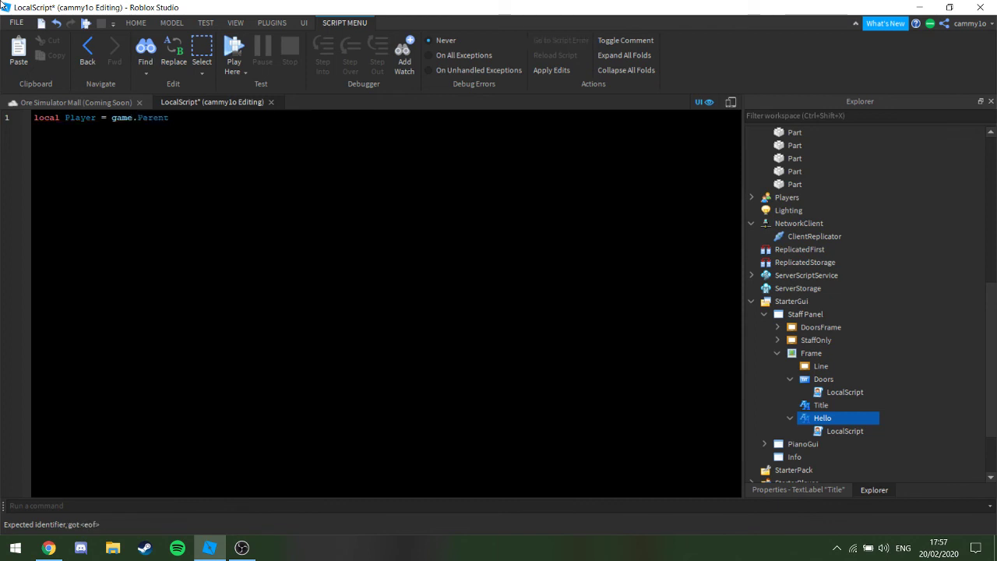
key(BackSpace)
key(BackSpace)
key(BackSpace)
key(BackSpace)
key(BackSpace)
key(BackSpace)
text(Players.)
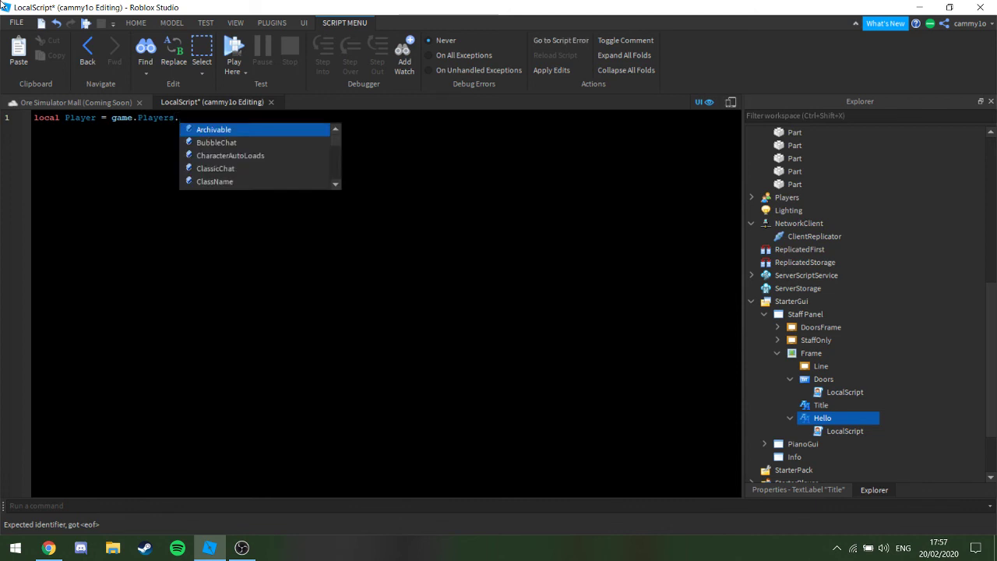
text(LocalPlayer)
key(Return)
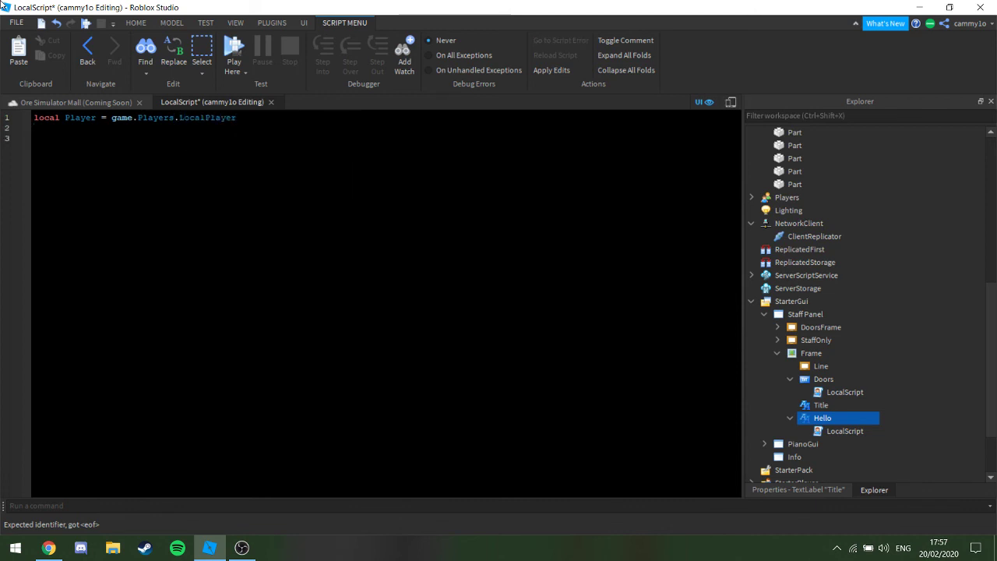
Begin the label text assignment on line 3 as script.Parent.Text = "Hello Developer"..Player.Name.. in the LocalScript
text(script.Parent)
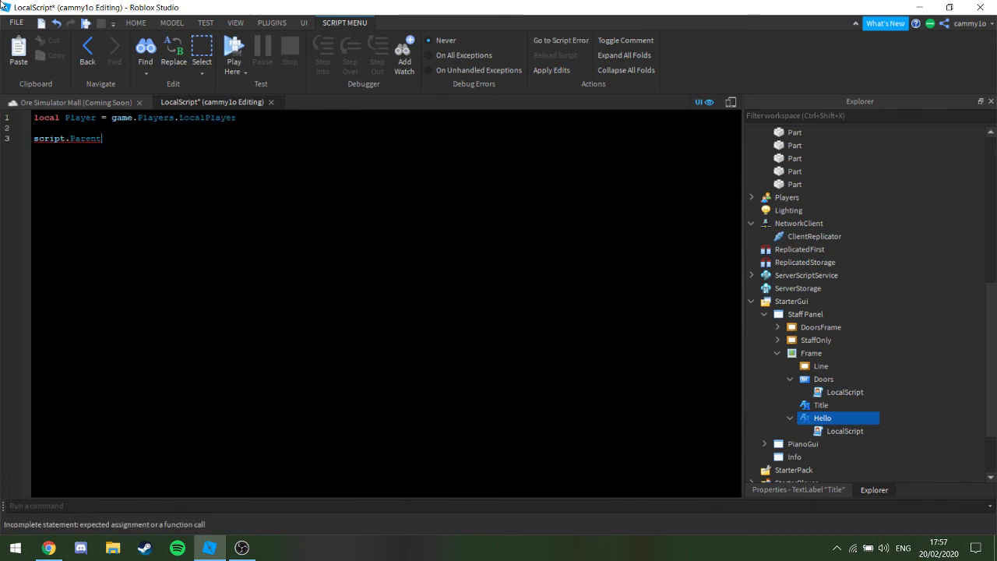
text(.)
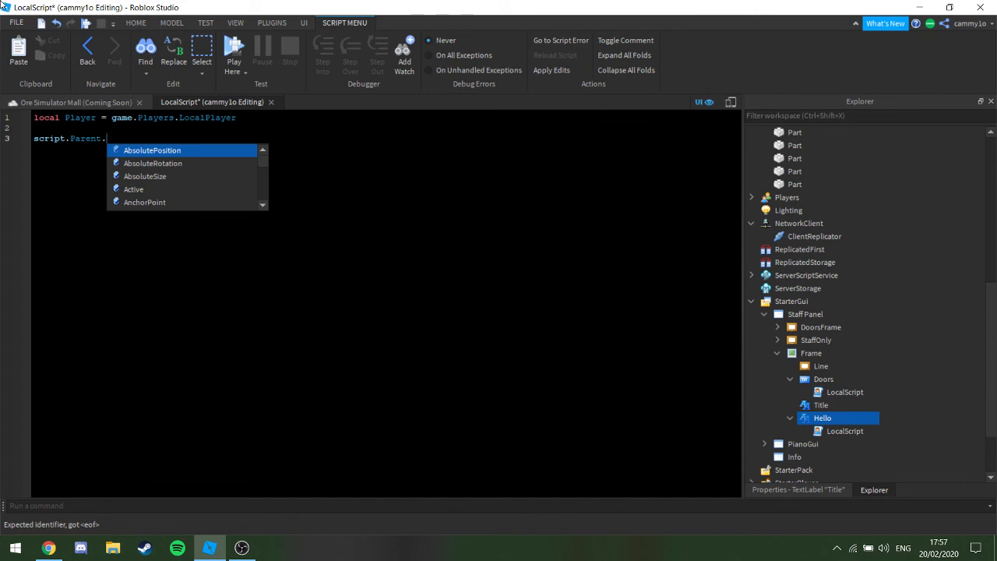
text(Text)
key(Tab)
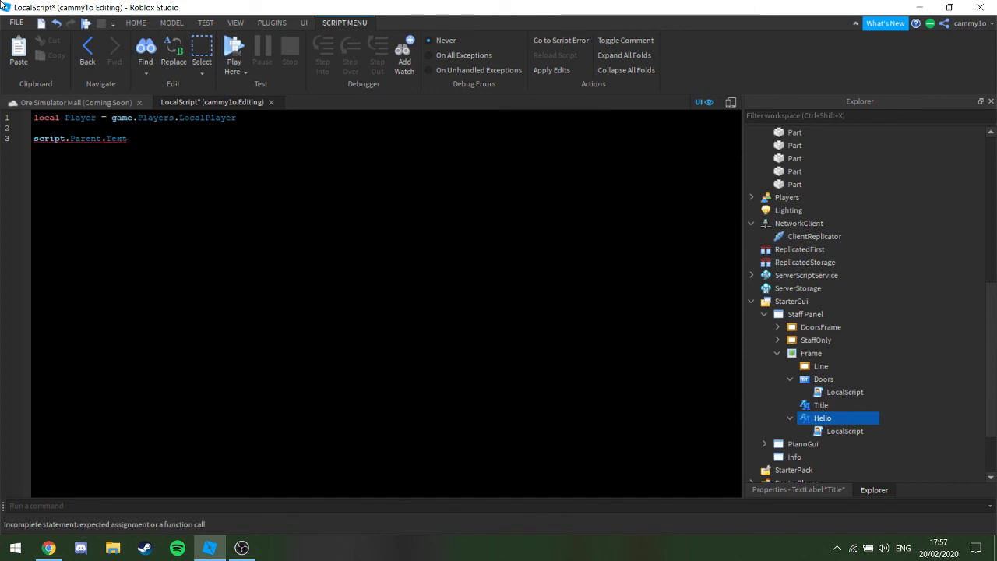
text(=)
text( "")
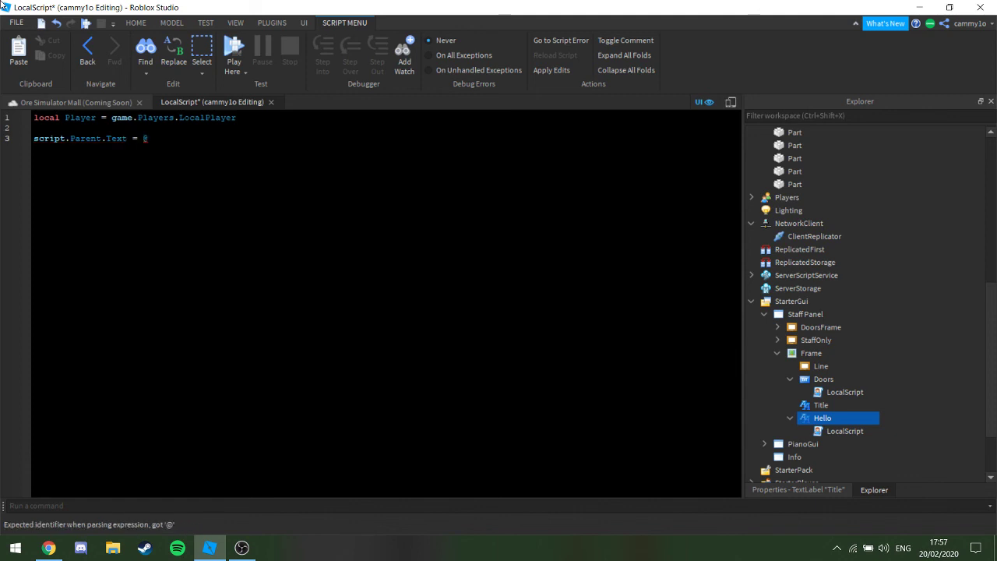
text(Hello Dev)
text(eloper)
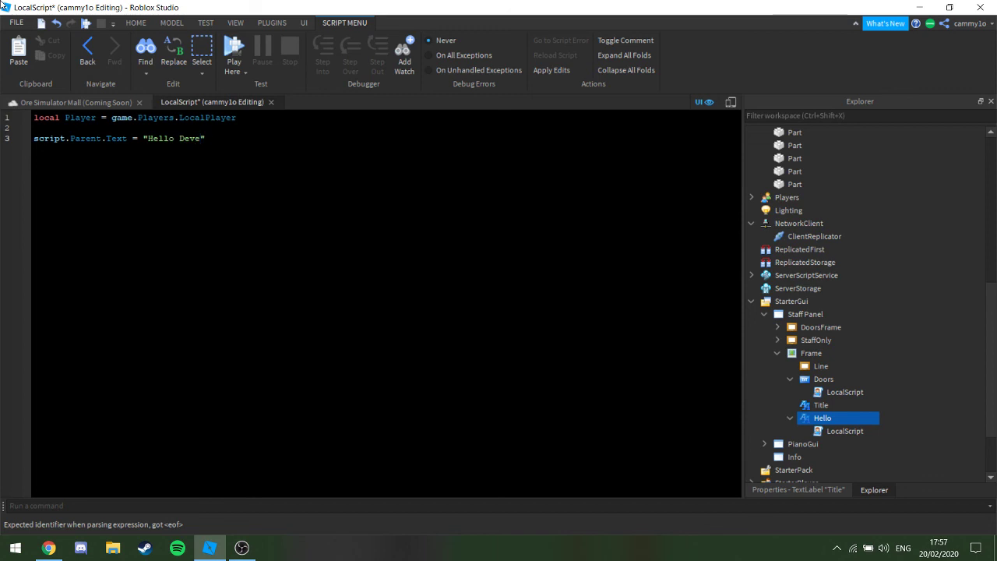
text(..Player)
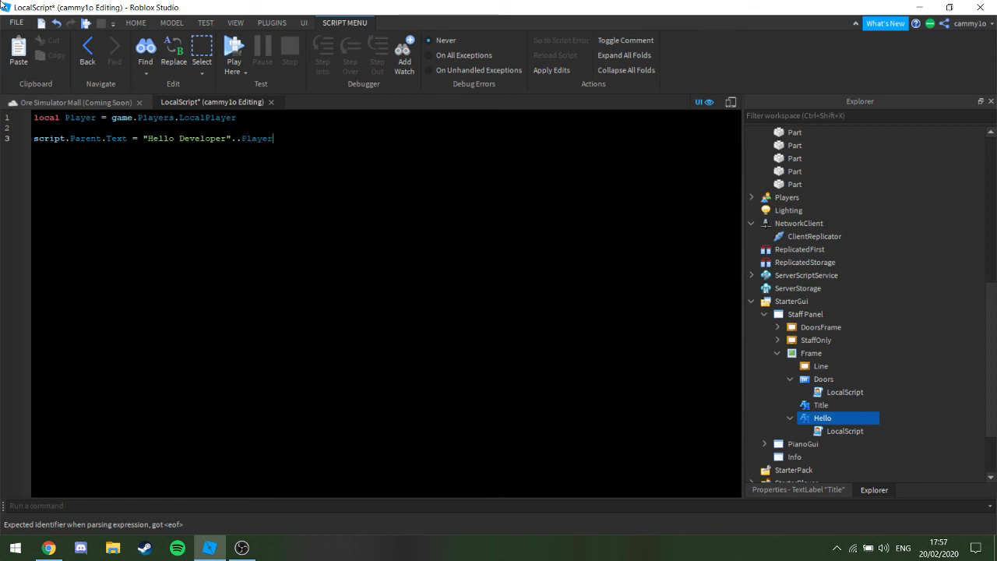
text(.Name)
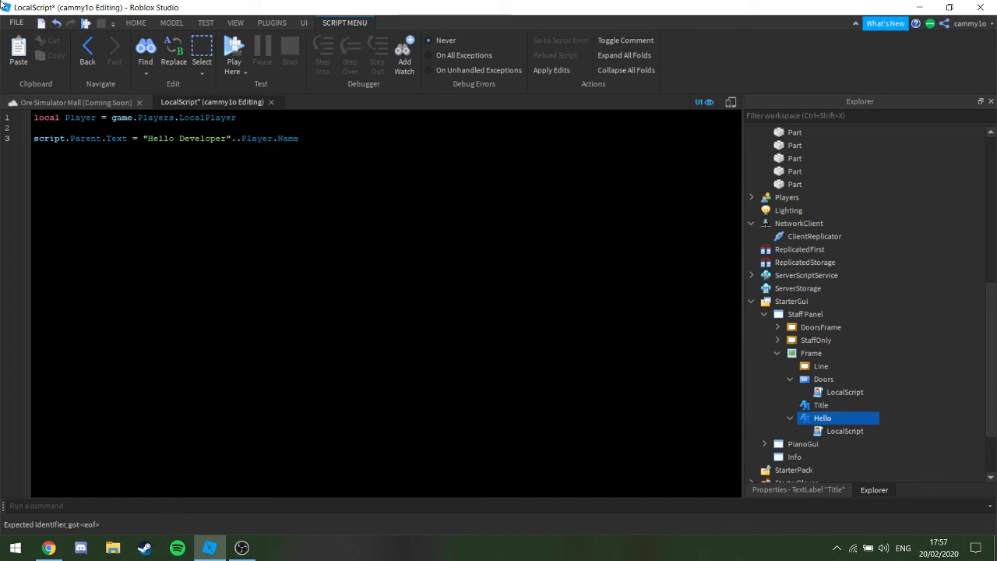
text(..)
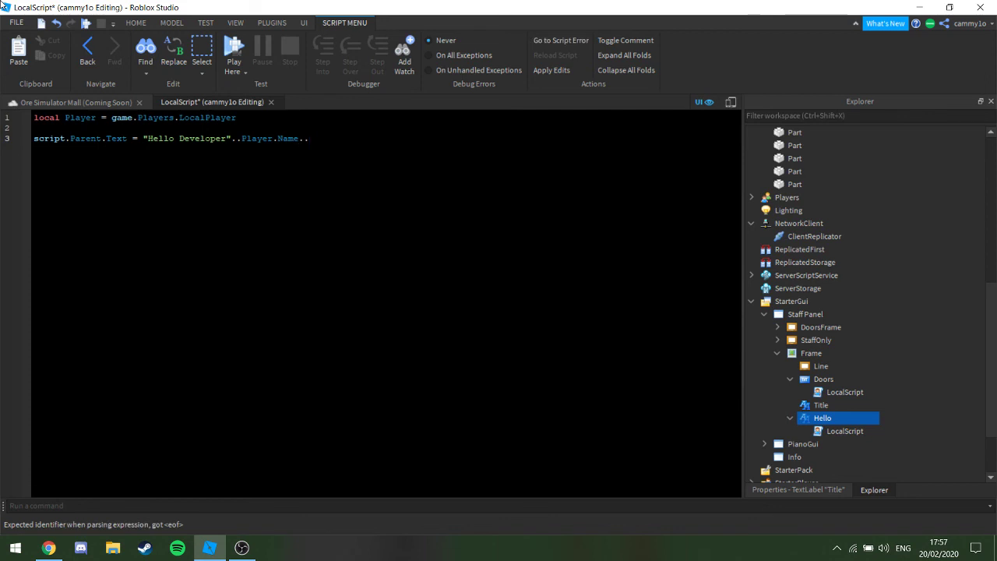
Inspect the properties of the player object under Players, including its Name property
click(750, 197)
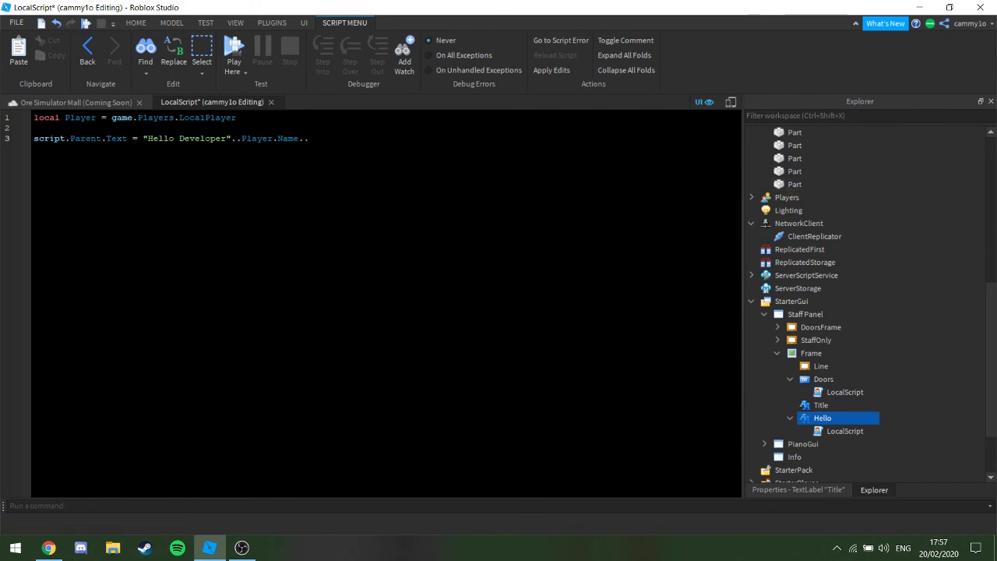
click(790, 200)
click(834, 491)
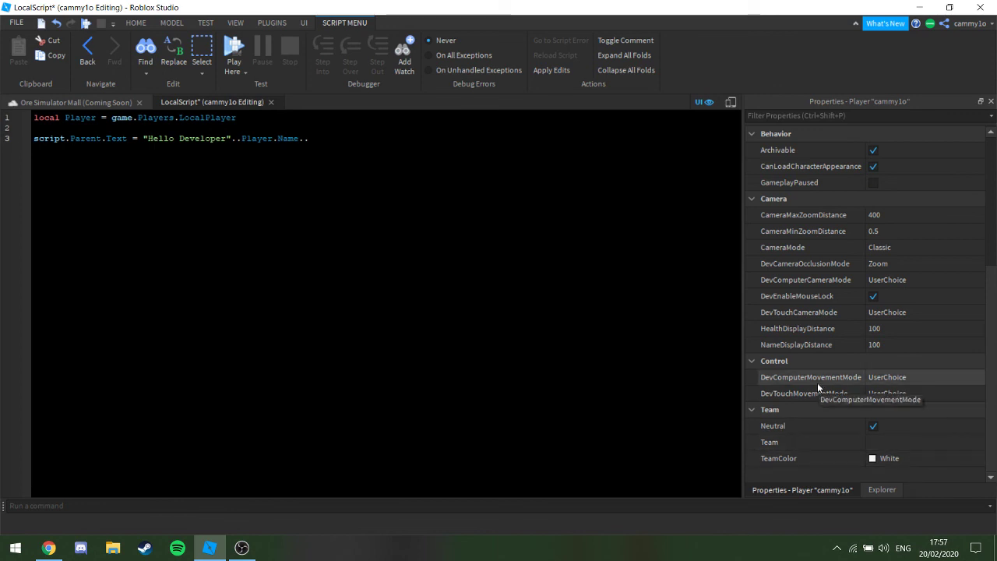
scroll(947, 215, up, 5)
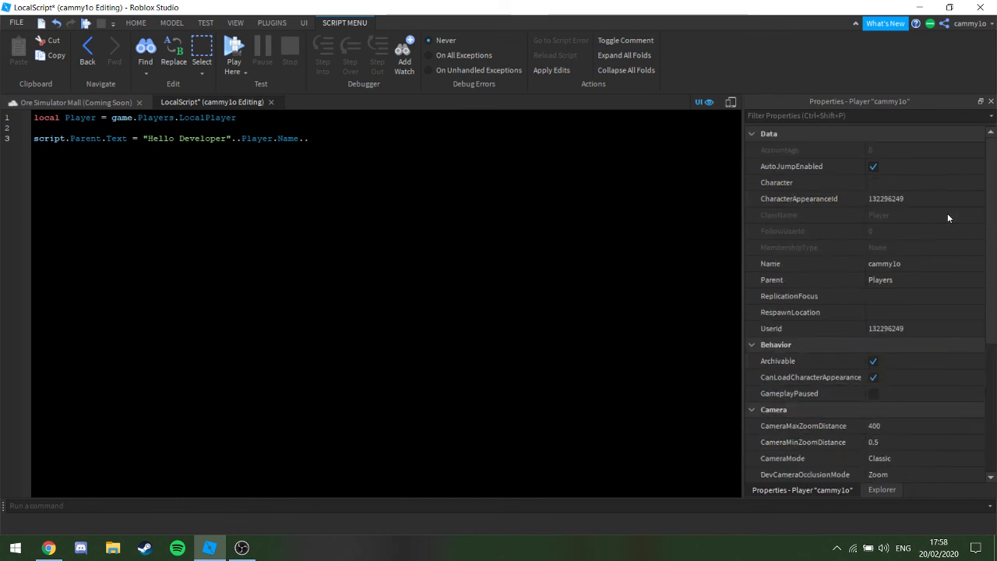